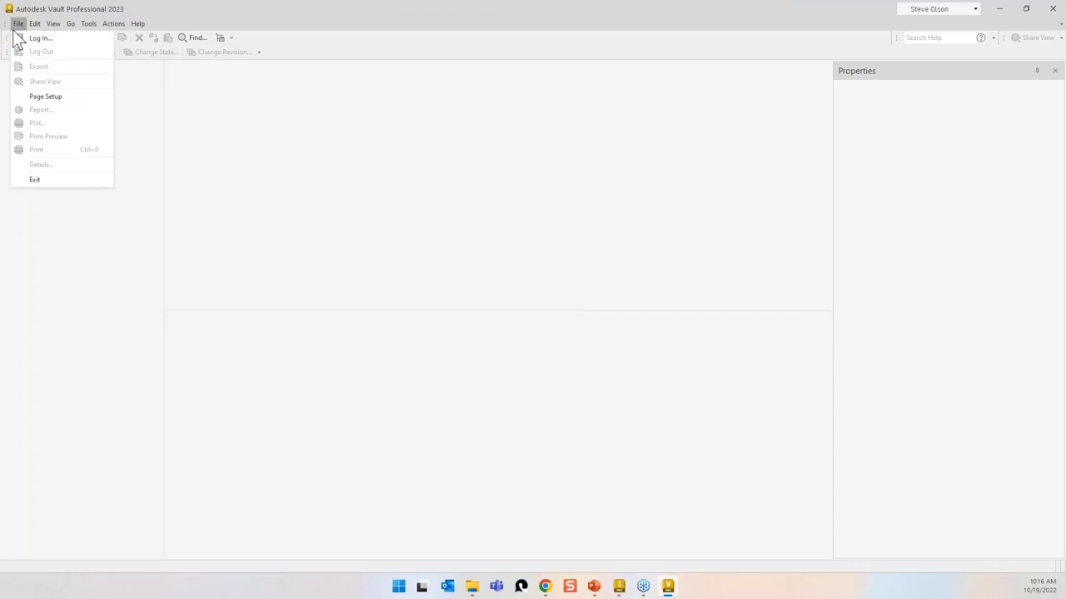
Step: Log in to the Inventor vault on localhost as Administrator with Vault Account authentication
click(37, 37)
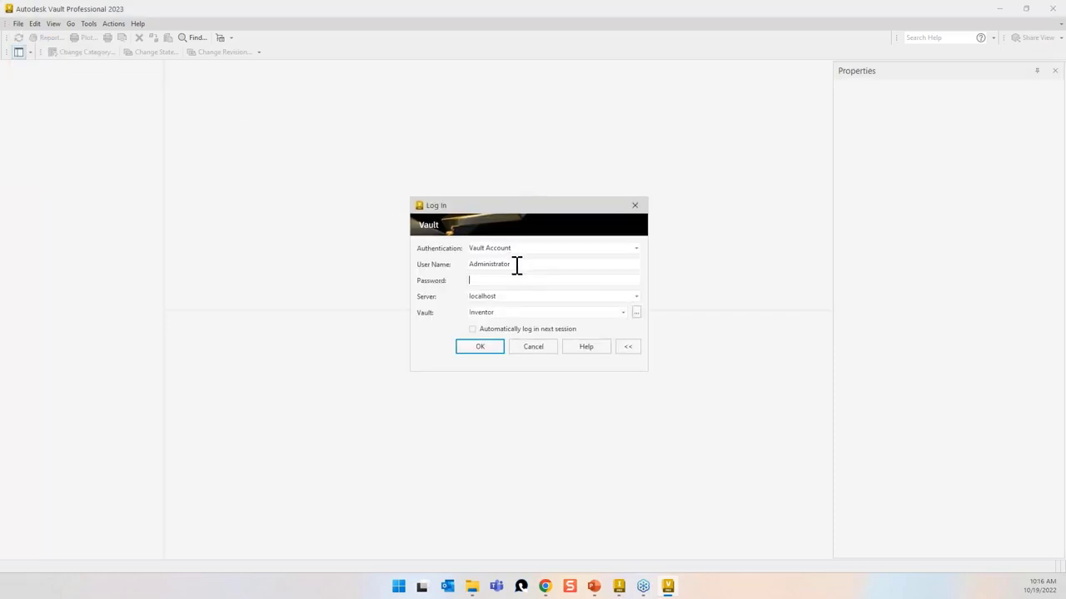
drag(511, 266, 443, 267)
click(636, 248)
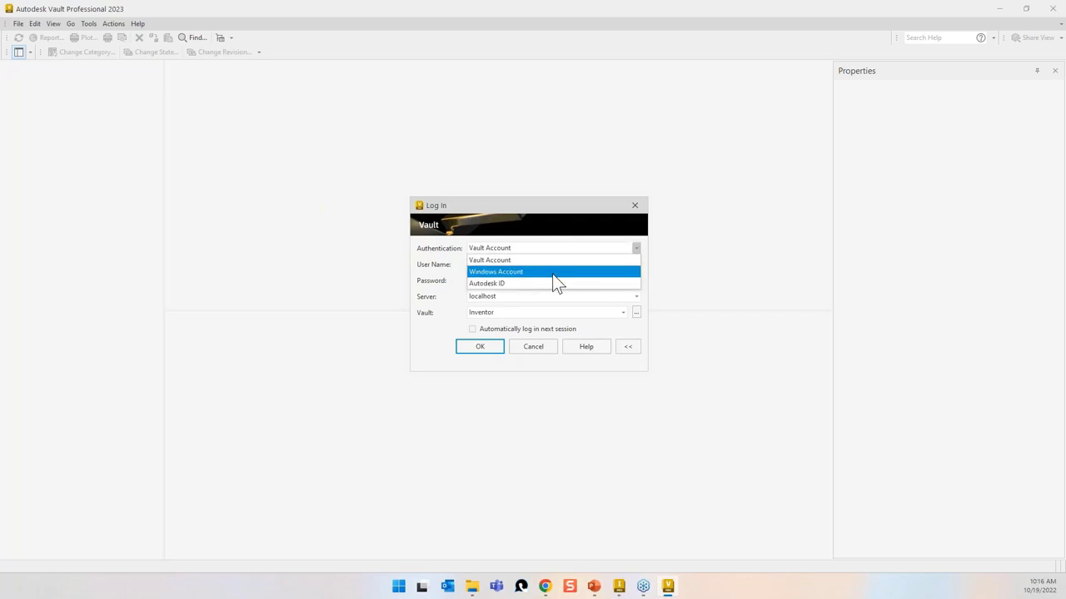
click(575, 209)
click(485, 347)
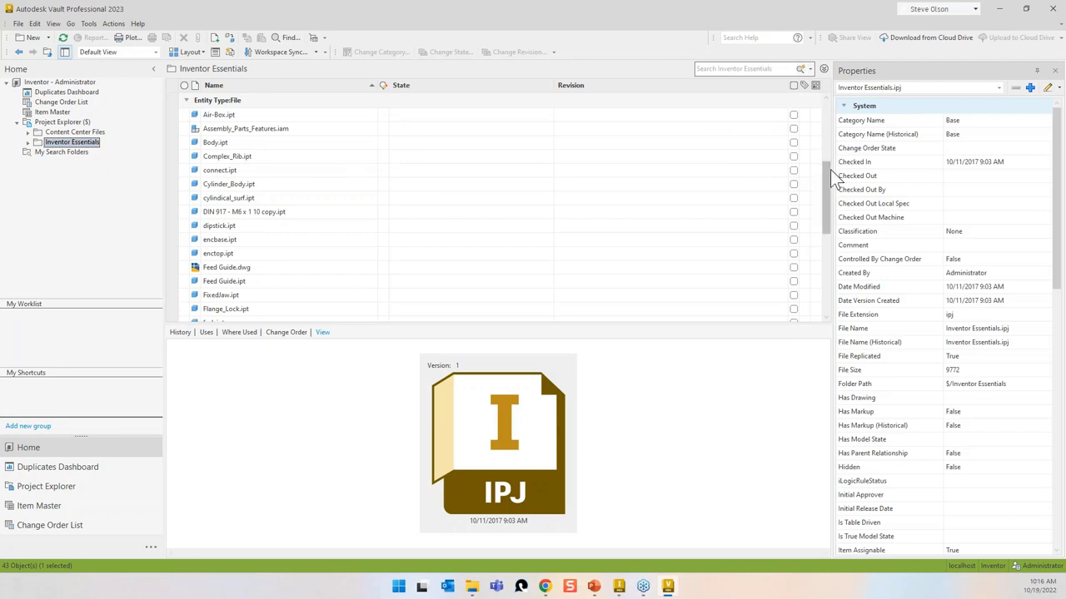
Step: Get the project file Inventor Essentials.ipj from the Inventor Essentials vault folder to the local working folder
drag(829, 182, 816, 241)
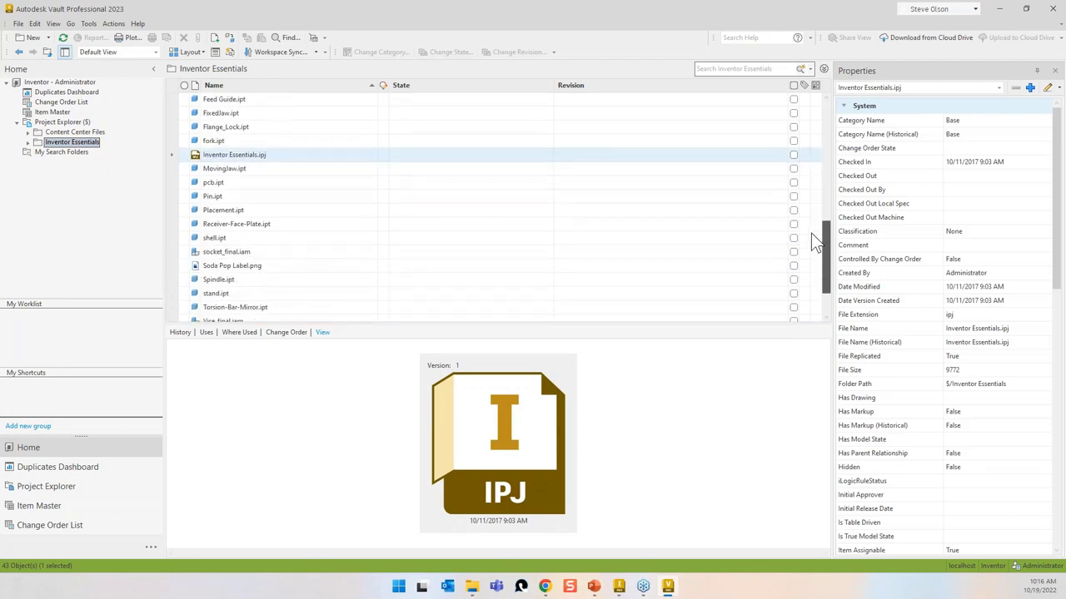
click(214, 157)
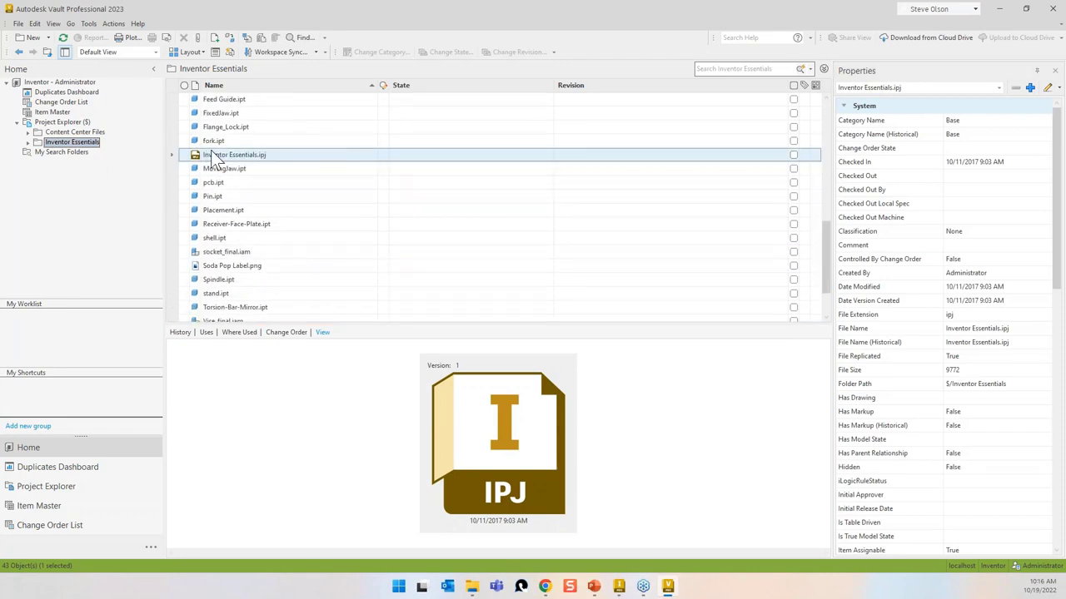
right_click(215, 158)
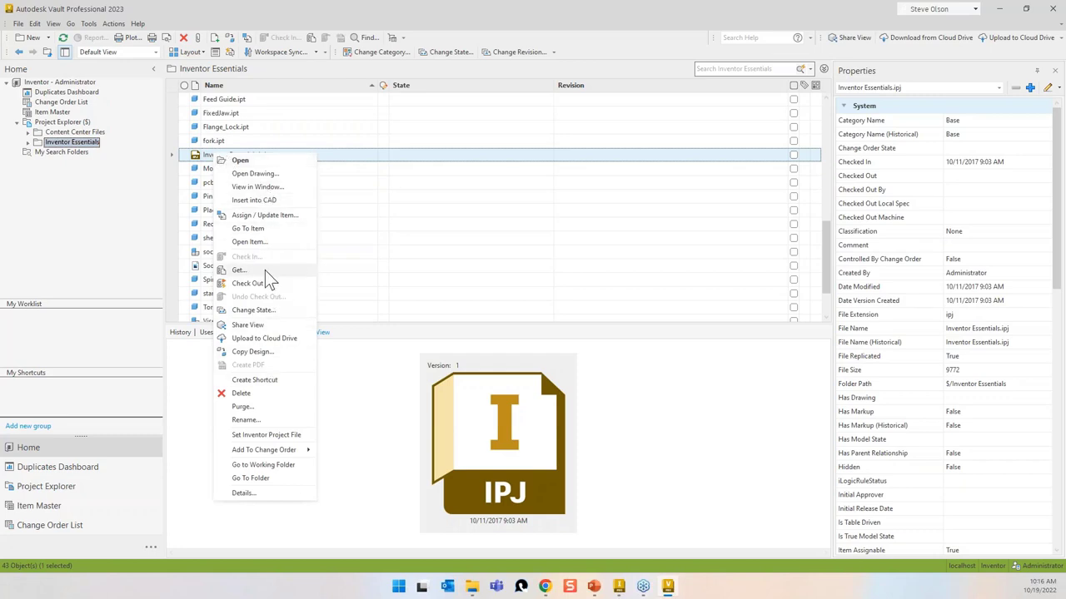
click(349, 156)
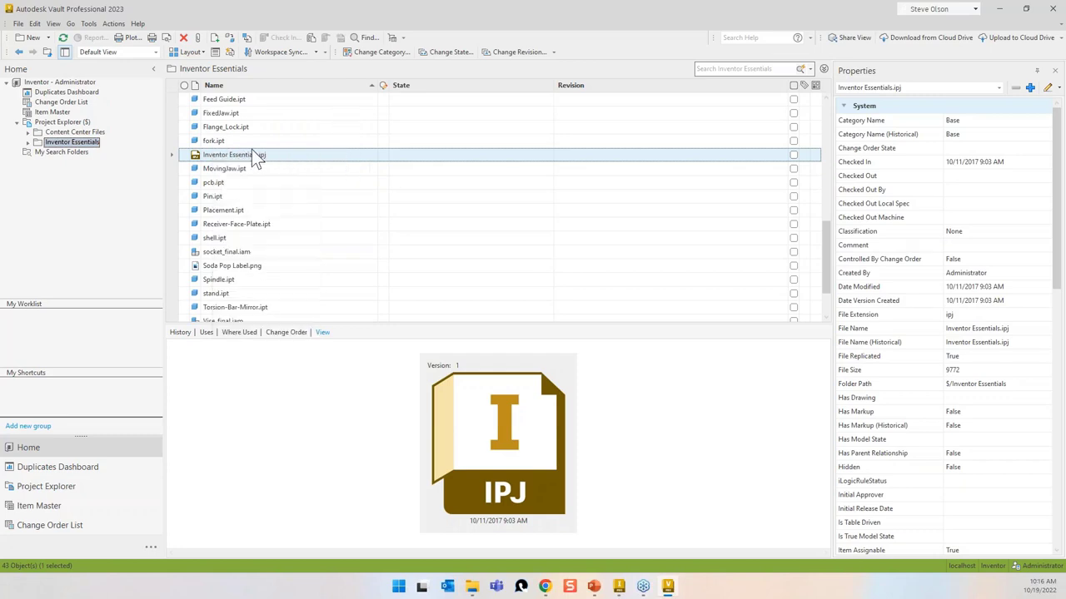
right_click(254, 154)
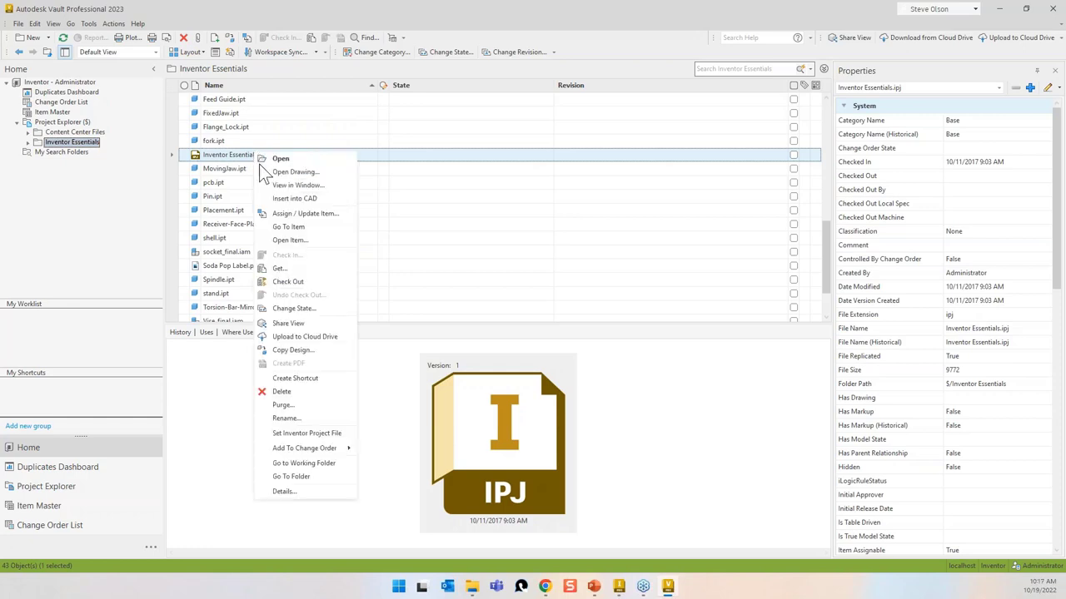
click(309, 269)
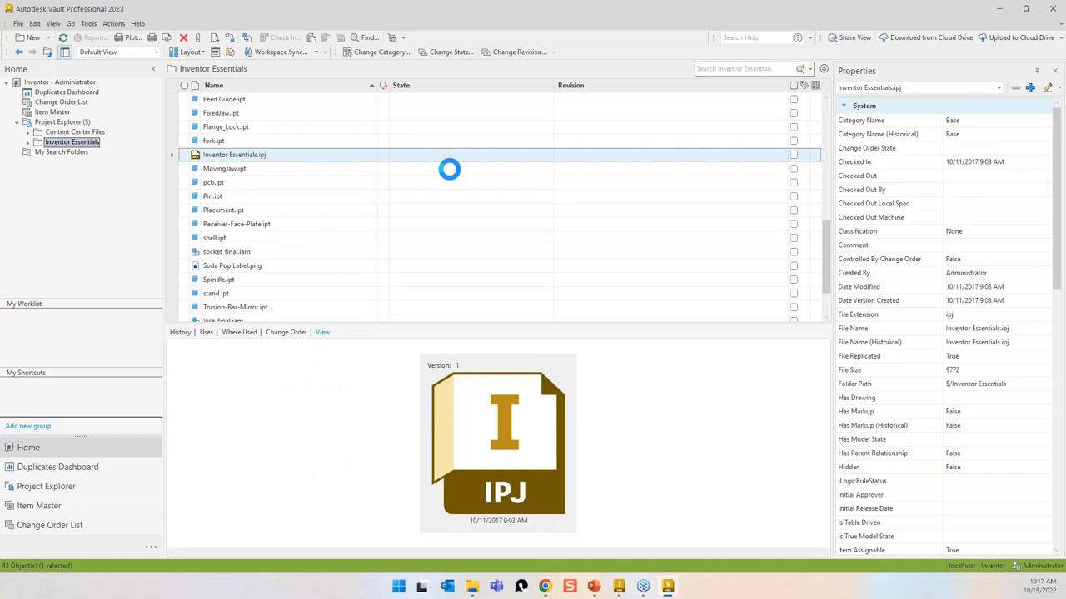
click(549, 221)
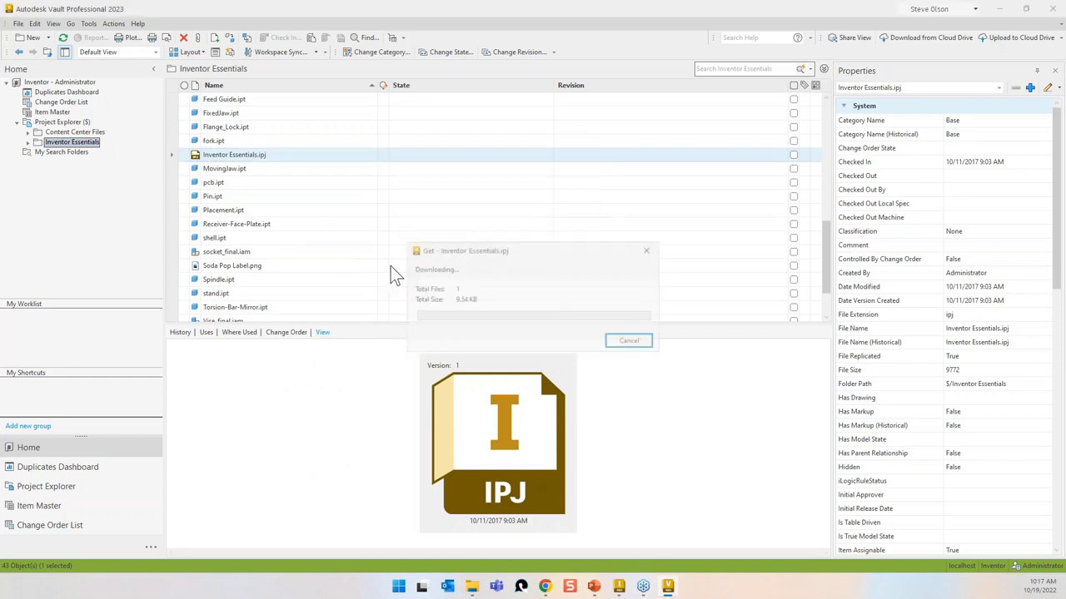
Step: Switch to Inventor and add Inventor Essentials.ipj from C:\_Vault\Inventor Essentials as the active project
click(999, 9)
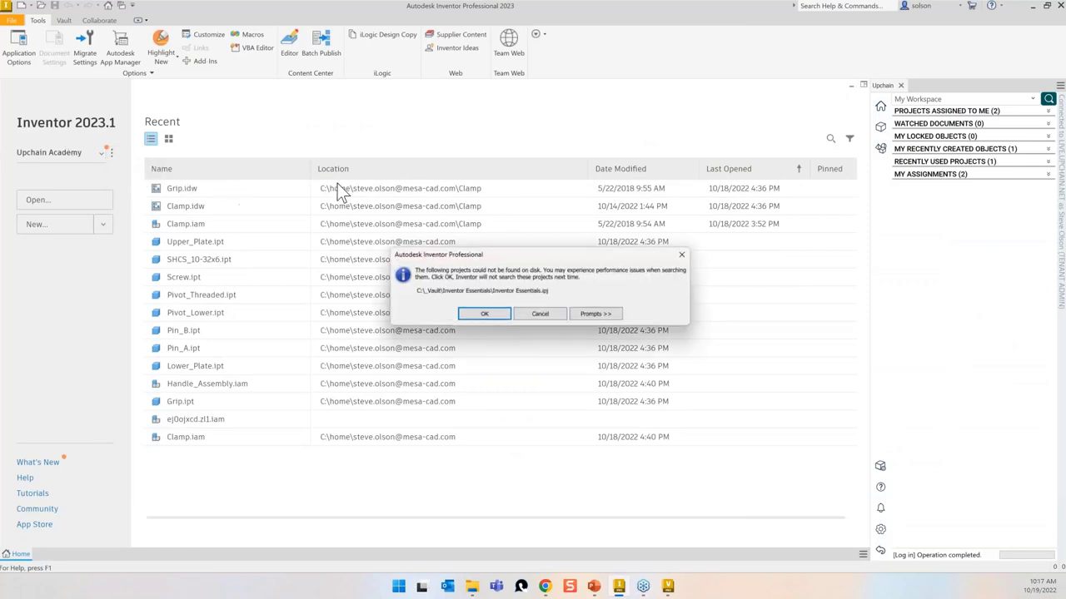
click(473, 313)
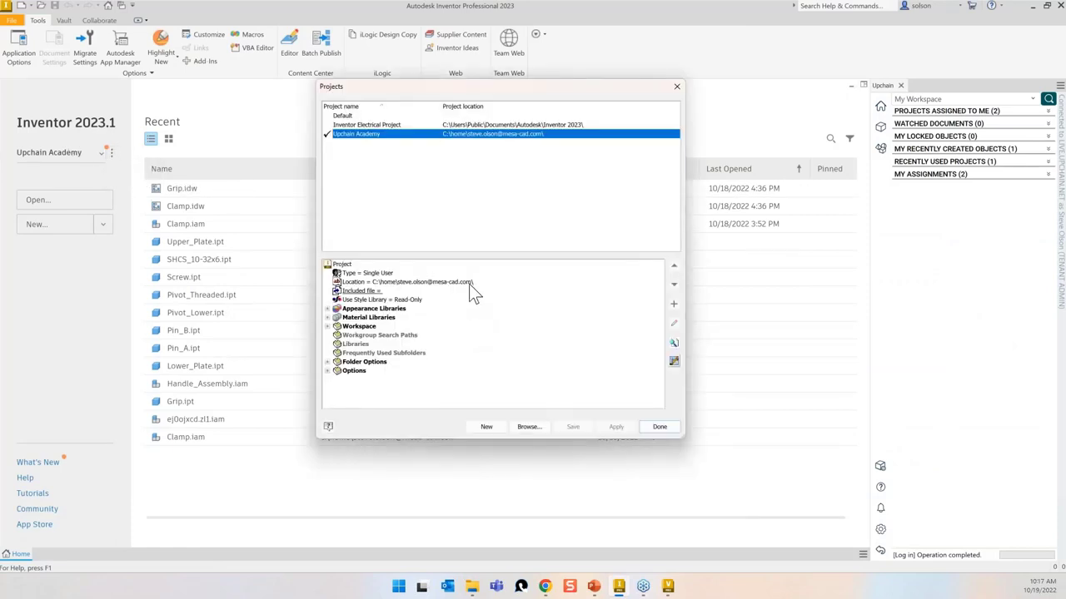
click(528, 426)
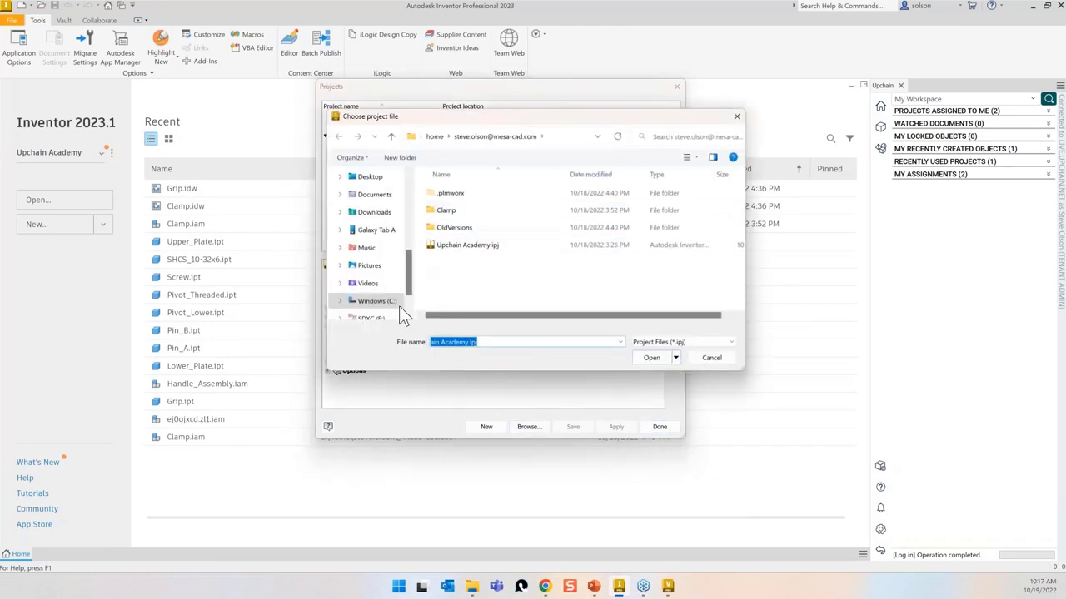
click(381, 303)
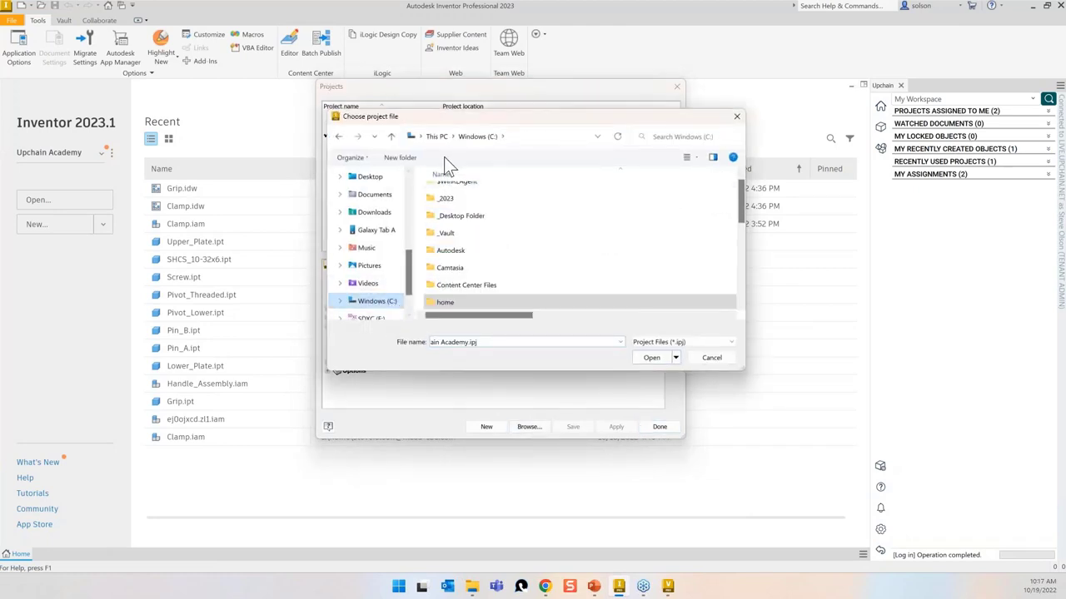
double_click(450, 234)
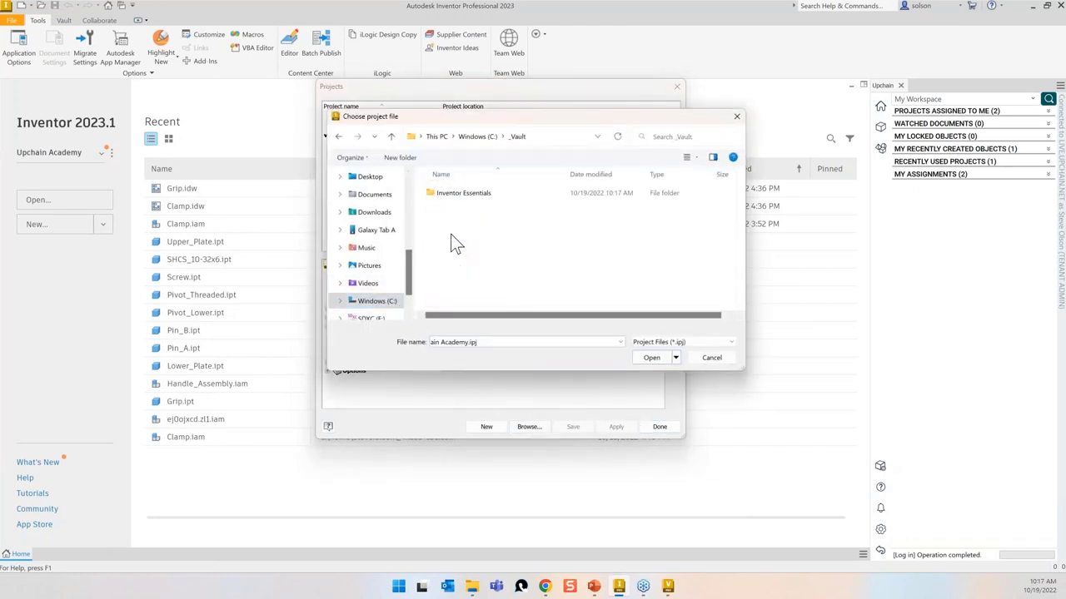
click(484, 192)
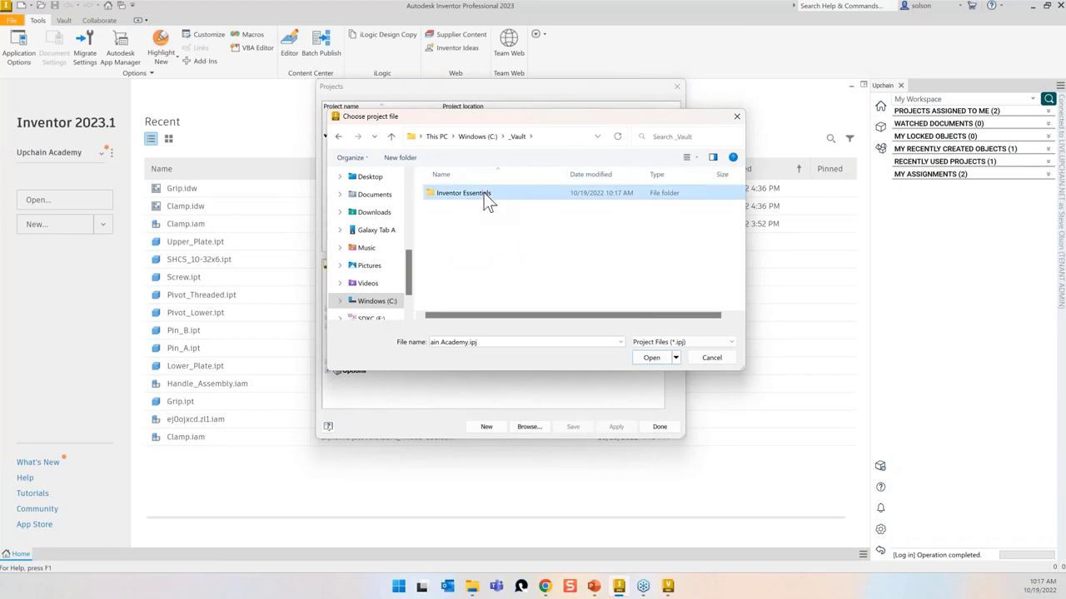
double_click(484, 192)
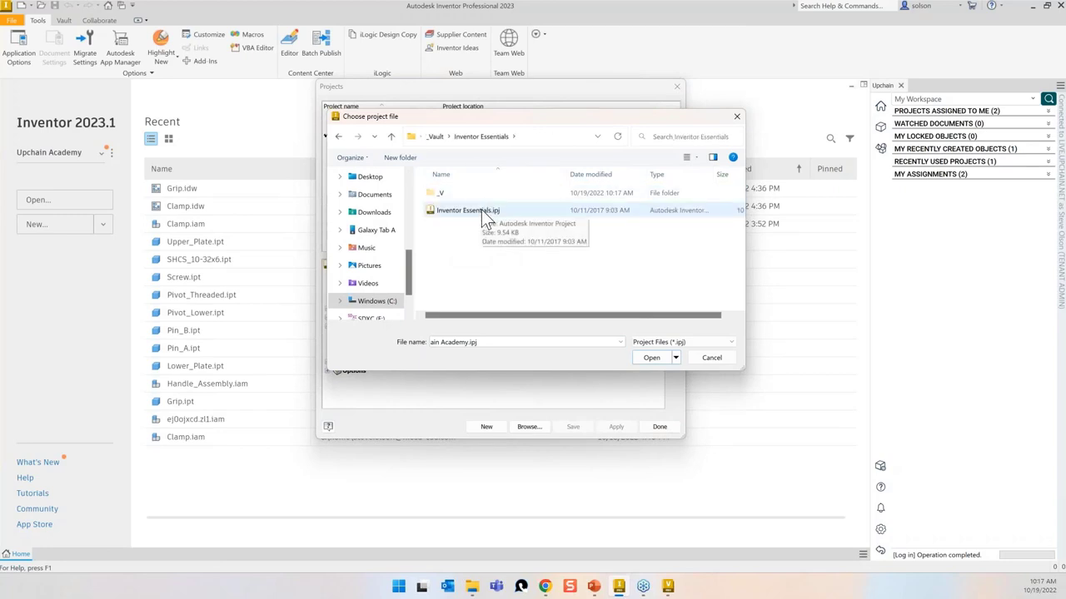
double_click(481, 214)
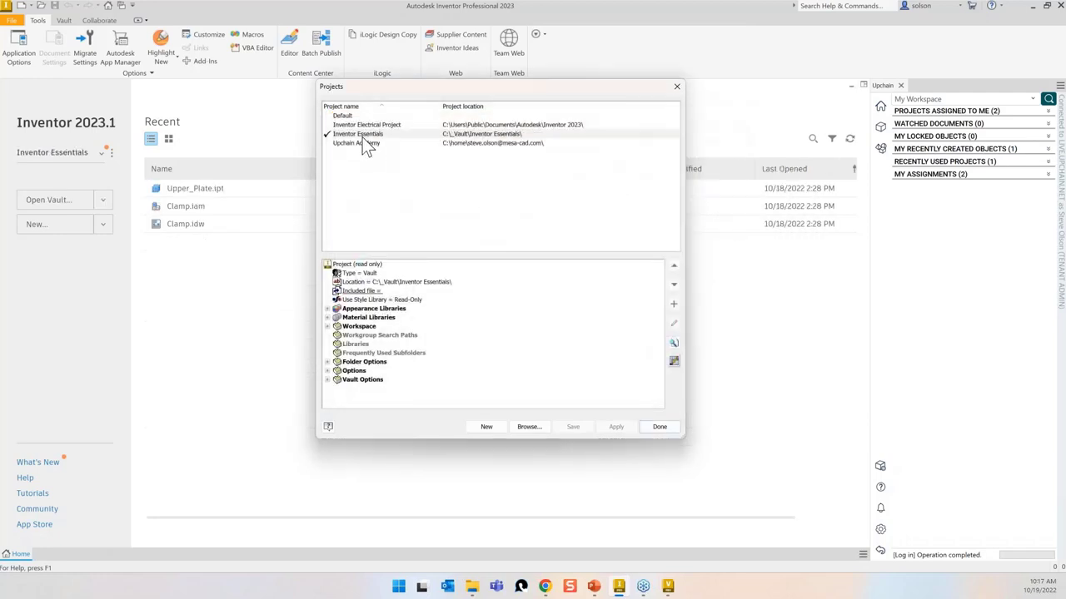
click(657, 427)
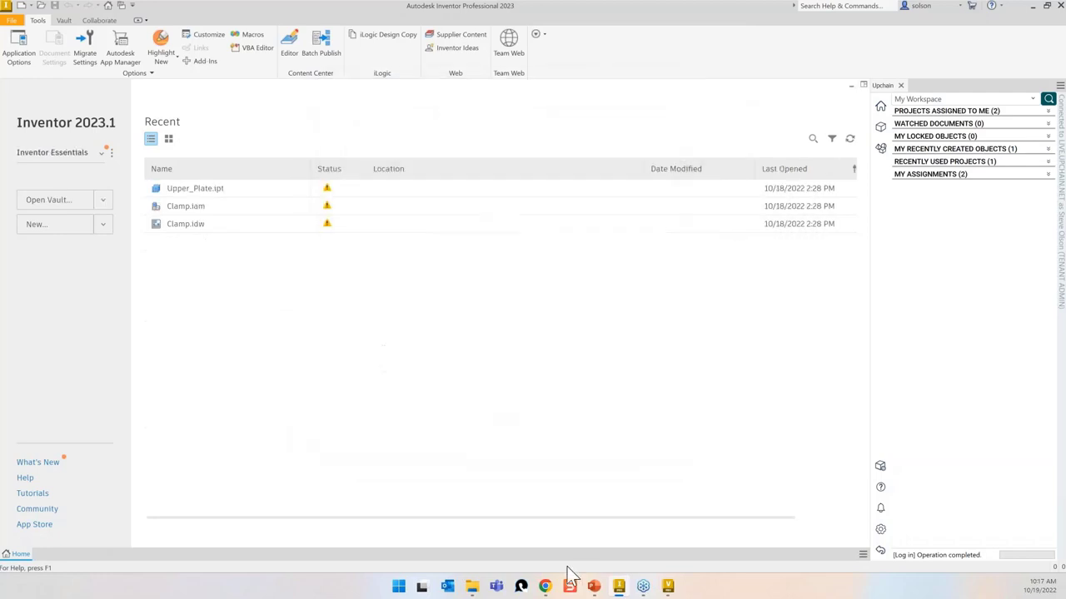
Step: Switch to File Explorer and copy the Clamp folder from the webinar's Dataset folder
mouse_move(472, 588)
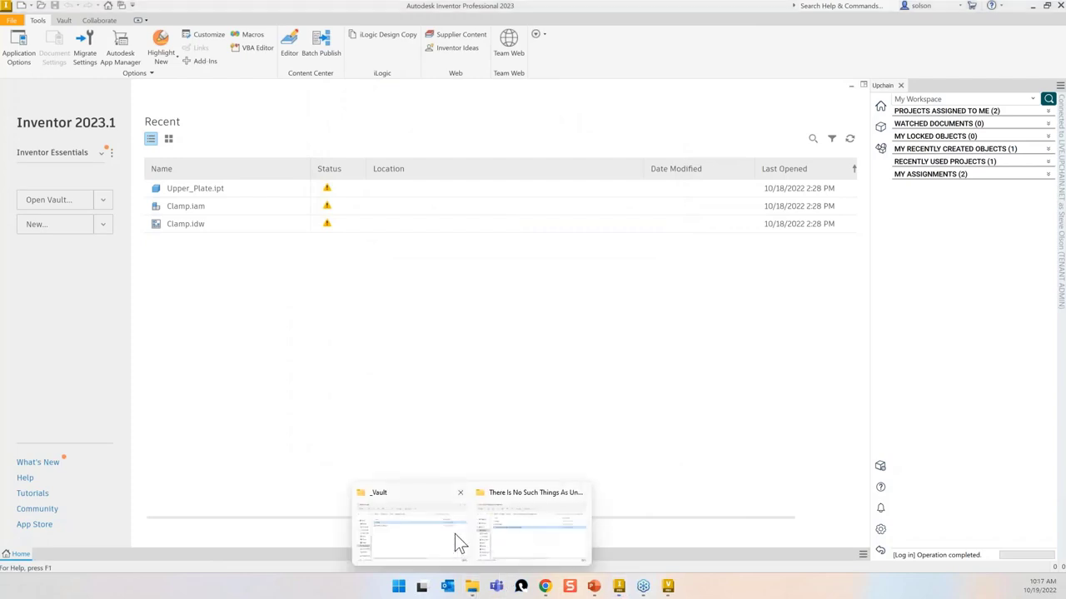
click(507, 537)
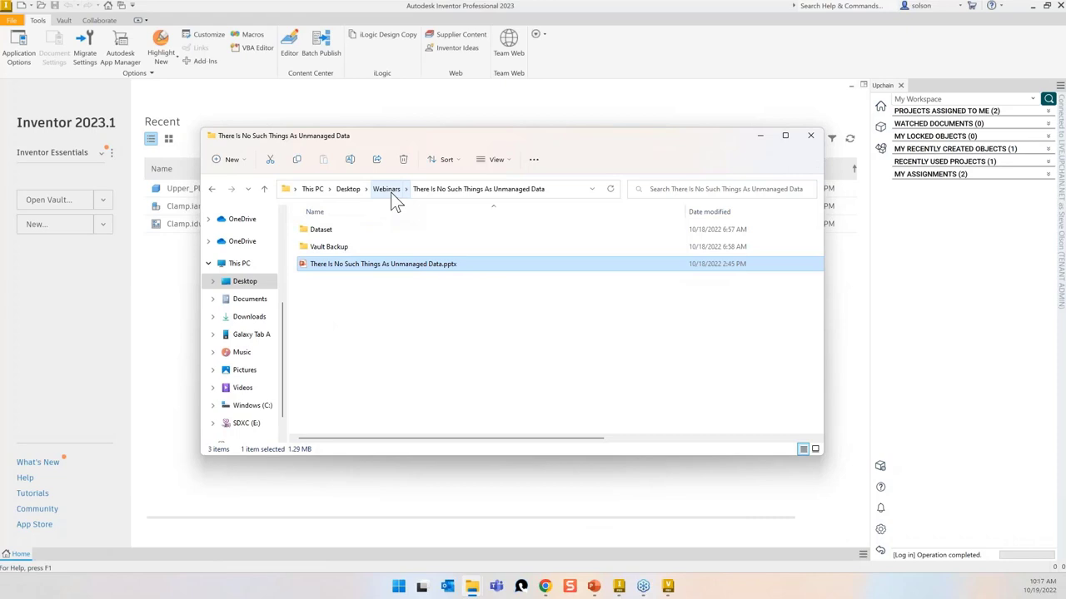
double_click(338, 229)
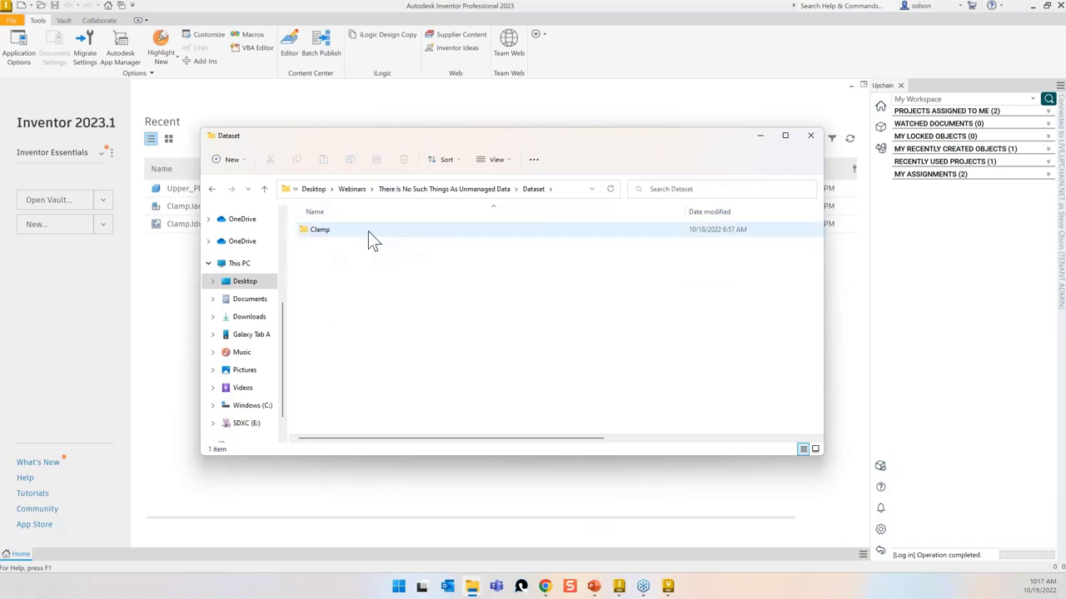
click(366, 233)
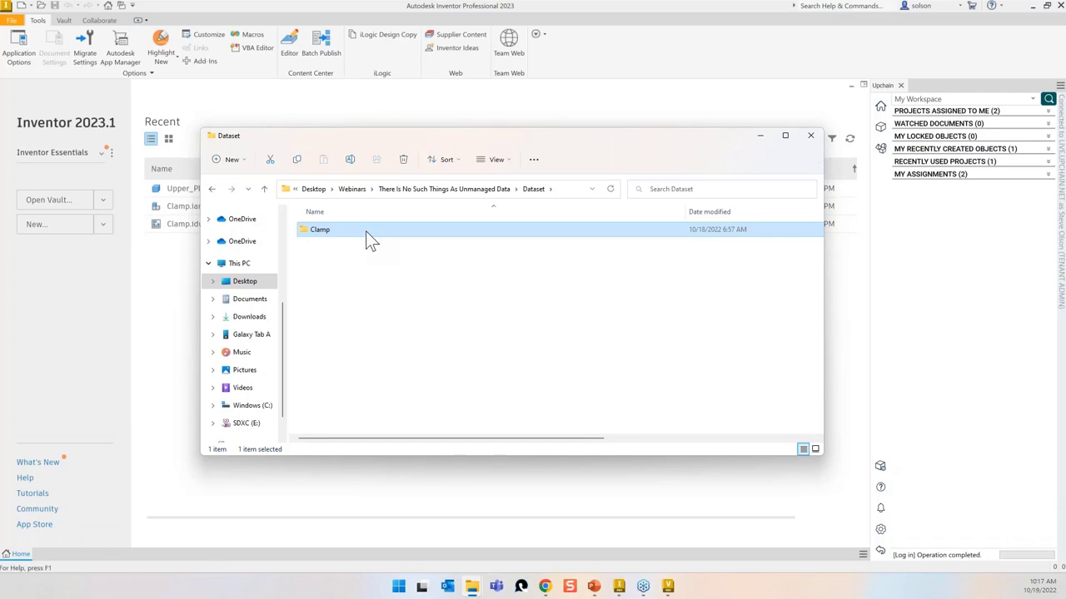
right_click(364, 233)
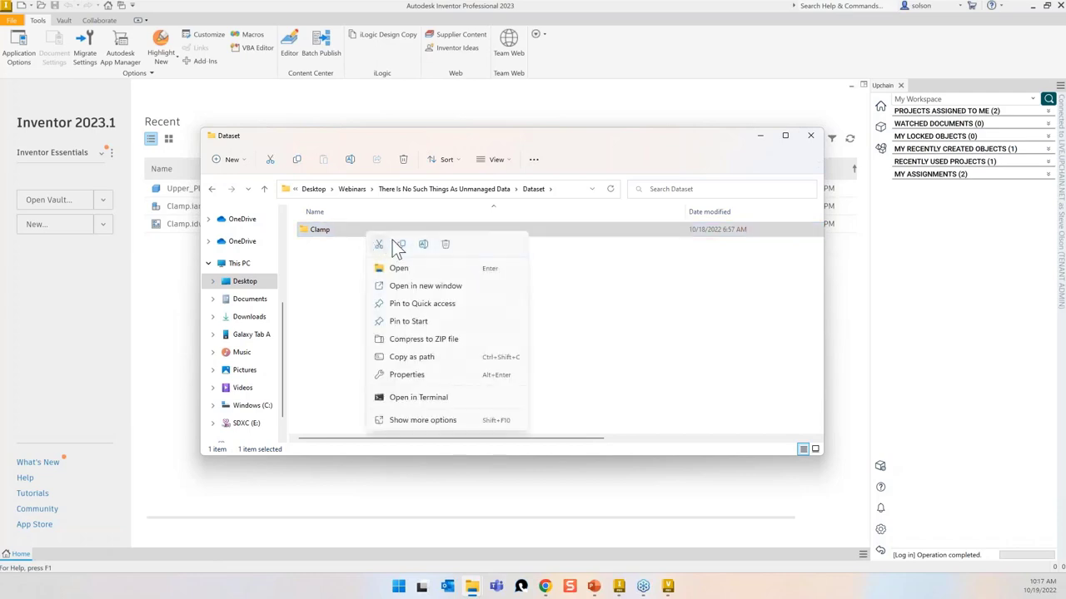
click(401, 243)
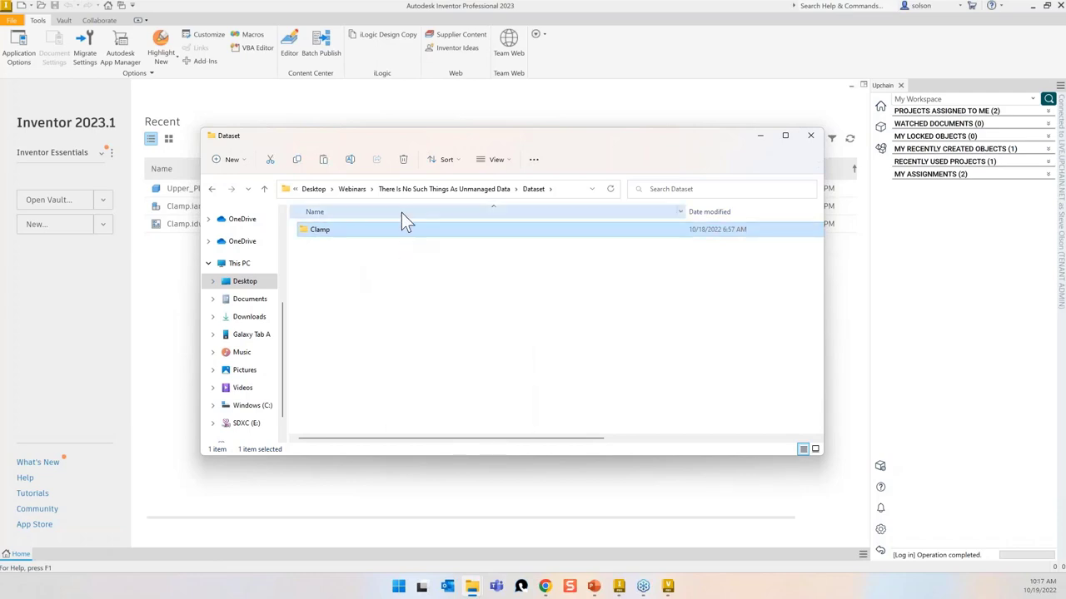
Step: Paste the copied Clamp folder into C:\_Vault\Inventor Essentials
click(249, 406)
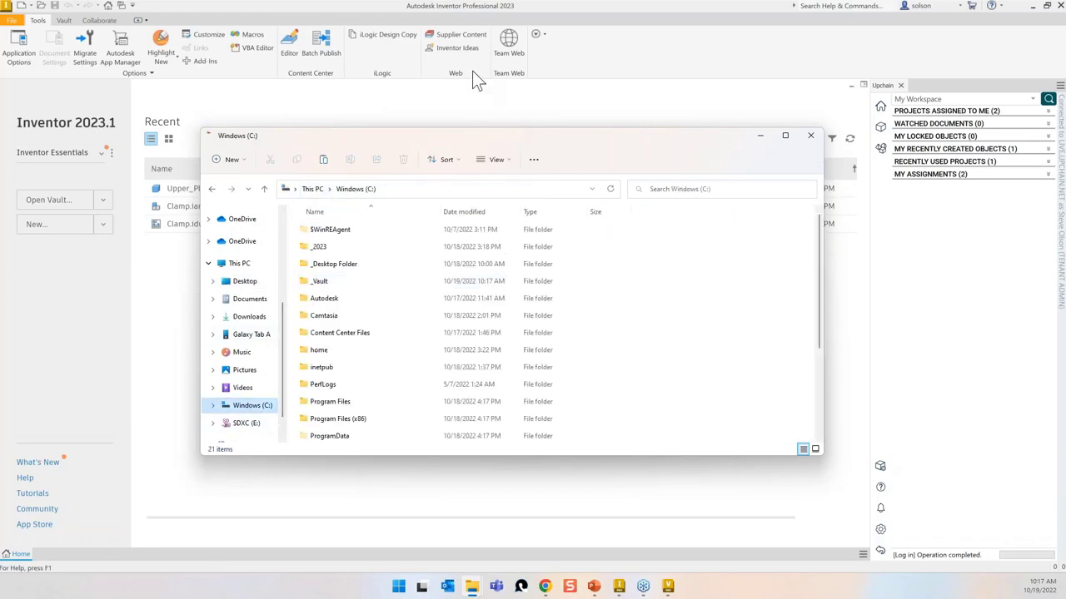
click(323, 280)
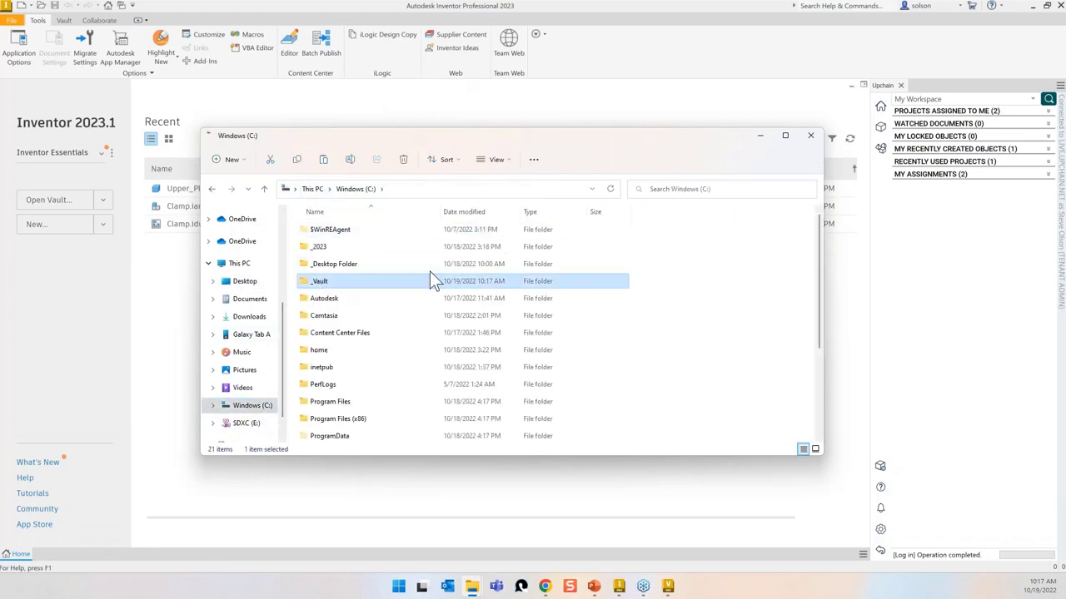
double_click(323, 283)
double_click(340, 232)
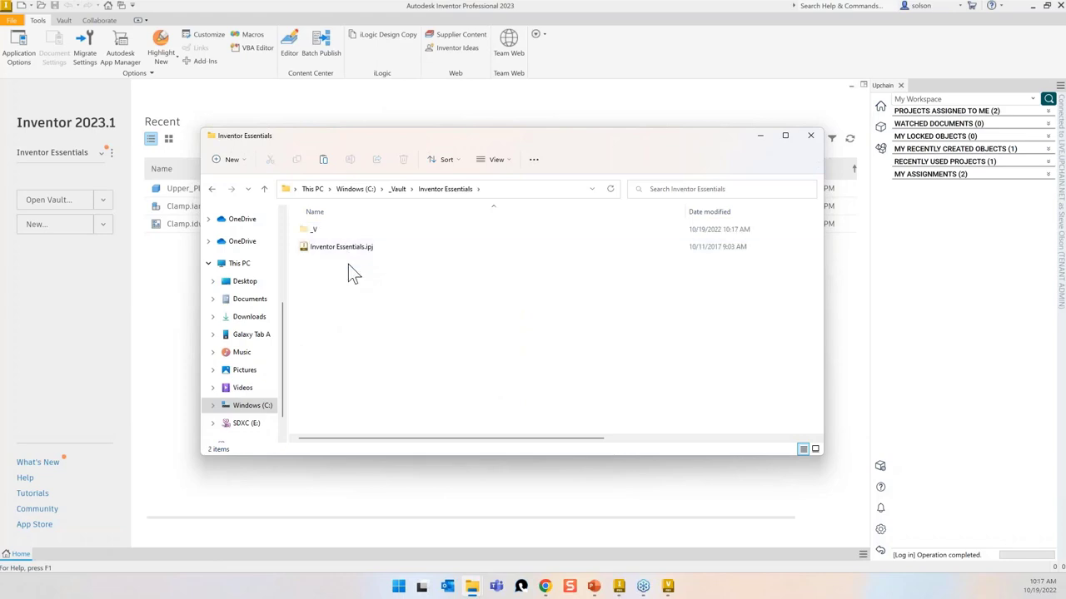
right_click(348, 304)
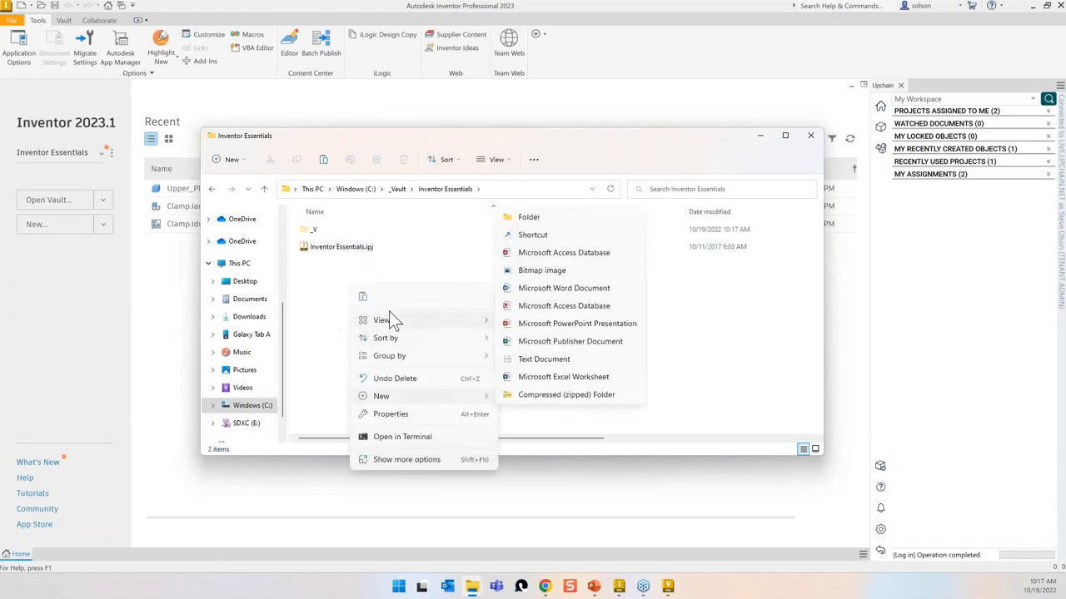
click(359, 297)
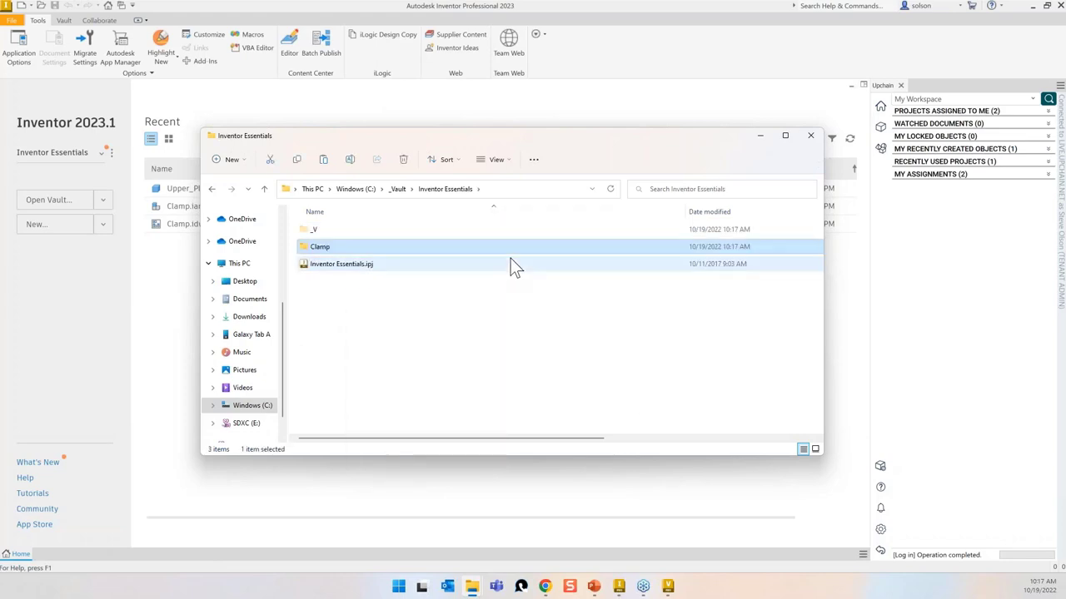
Step: Return to Inventor and log in to the Inventor vault on localhost as Administrator with the Vault Account
click(481, 111)
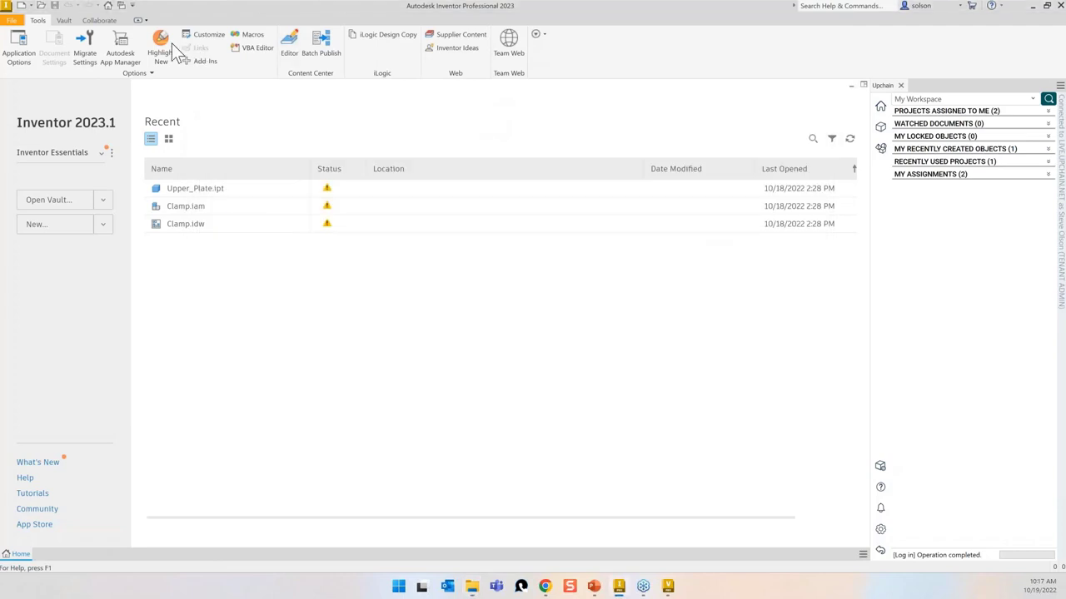
click(64, 20)
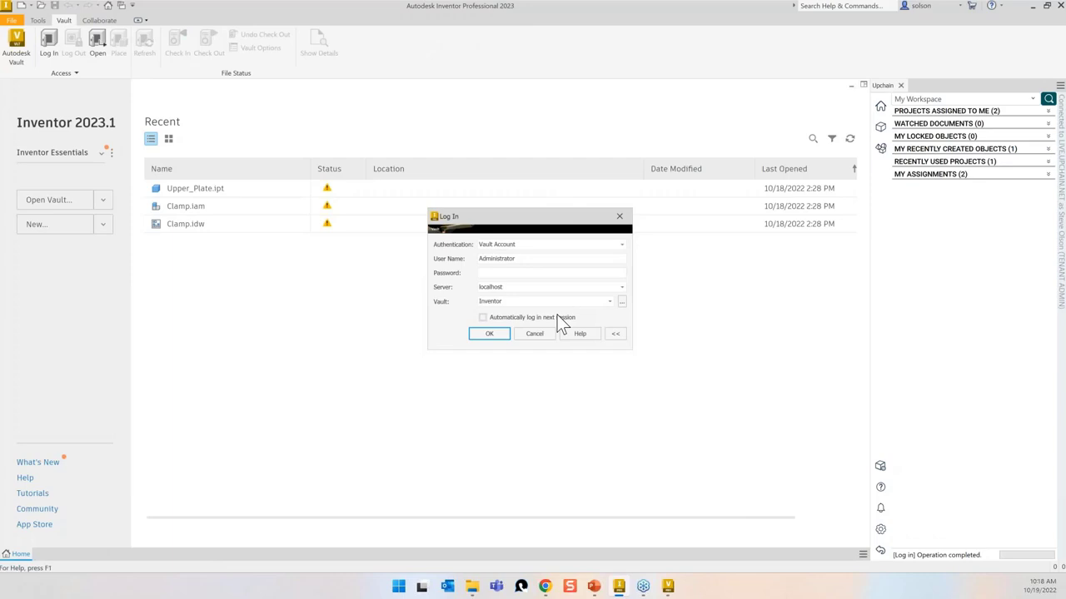
click(503, 334)
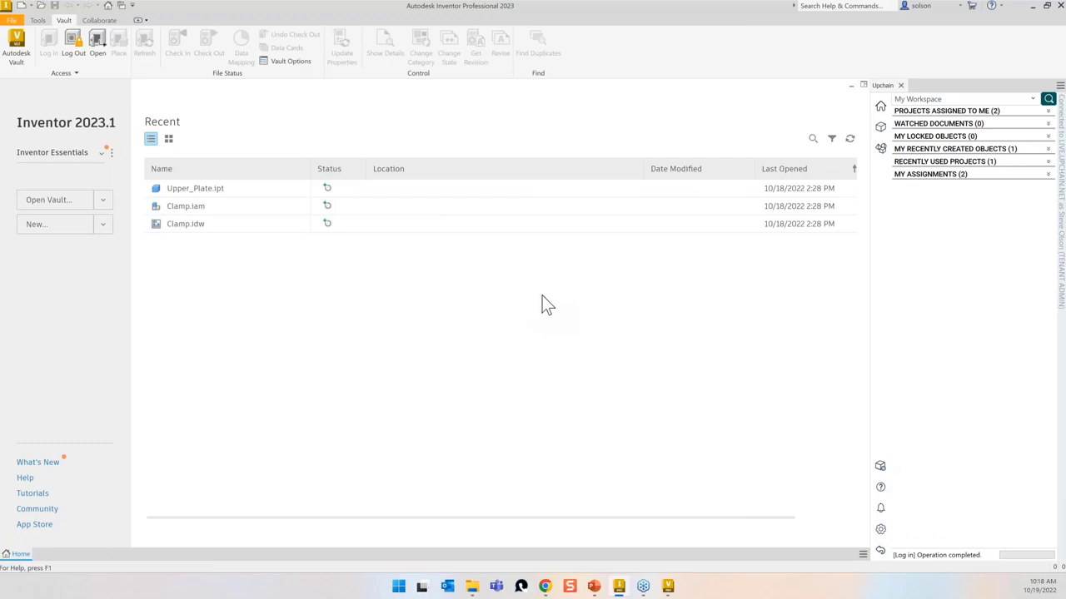
Step: Open the Clamp.idw drawing from the Clamp folder in the Inventor Essentials workspace
click(42, 5)
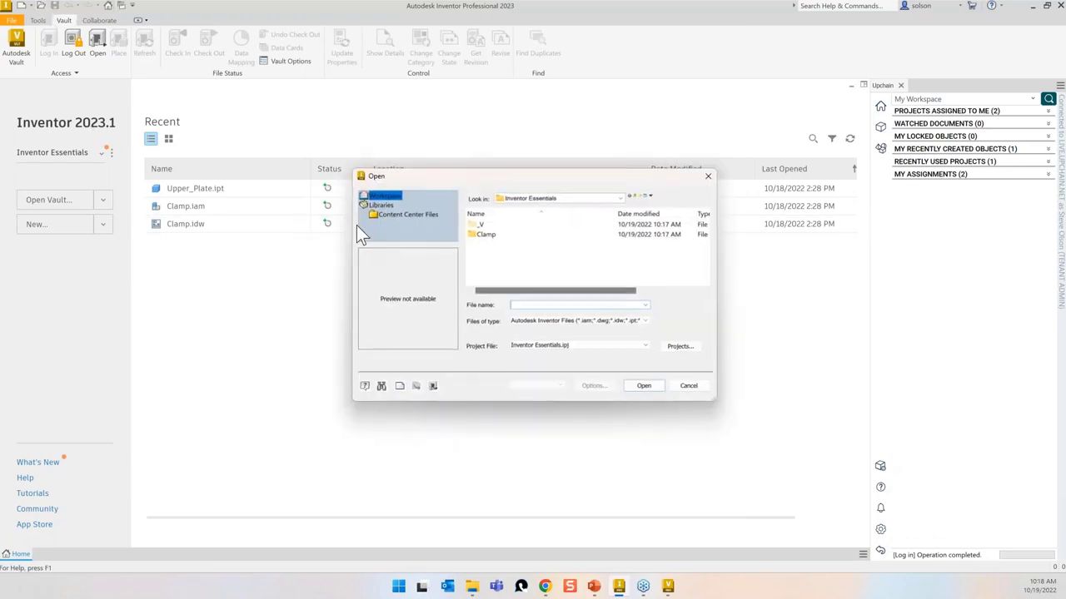
double_click(489, 236)
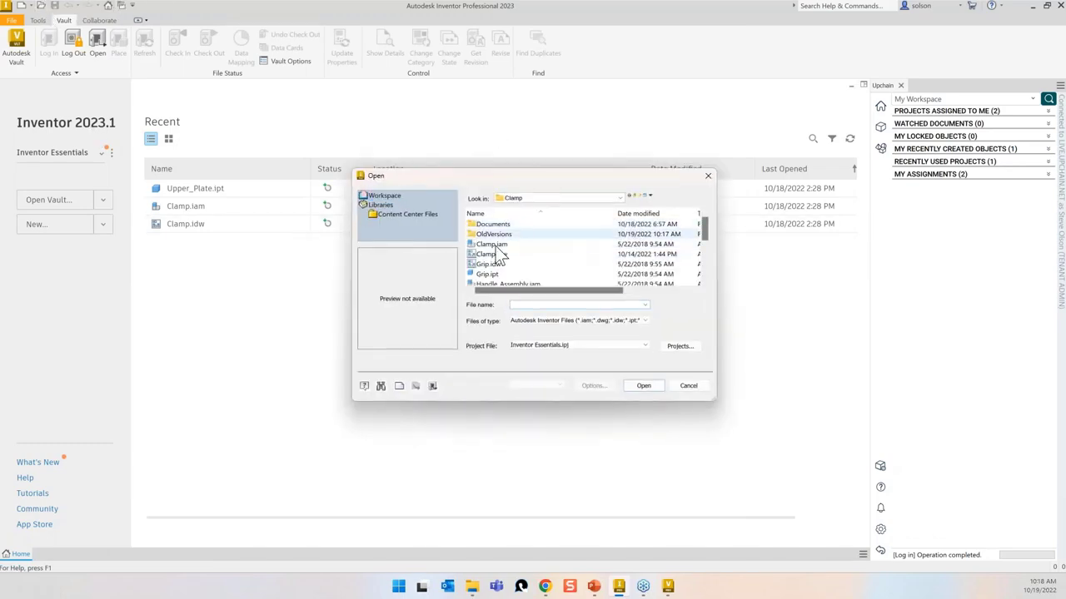
click(641, 386)
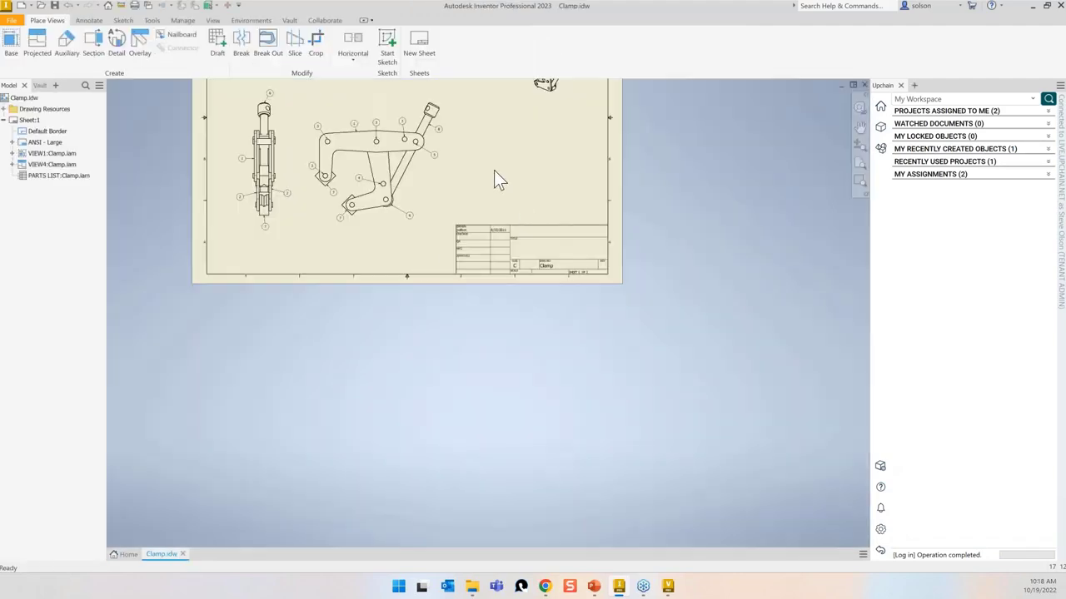
mouse_move(494, 170)
mouse_down()
mouse_move(500, 250)
mouse_move(529, 337)
mouse_up()
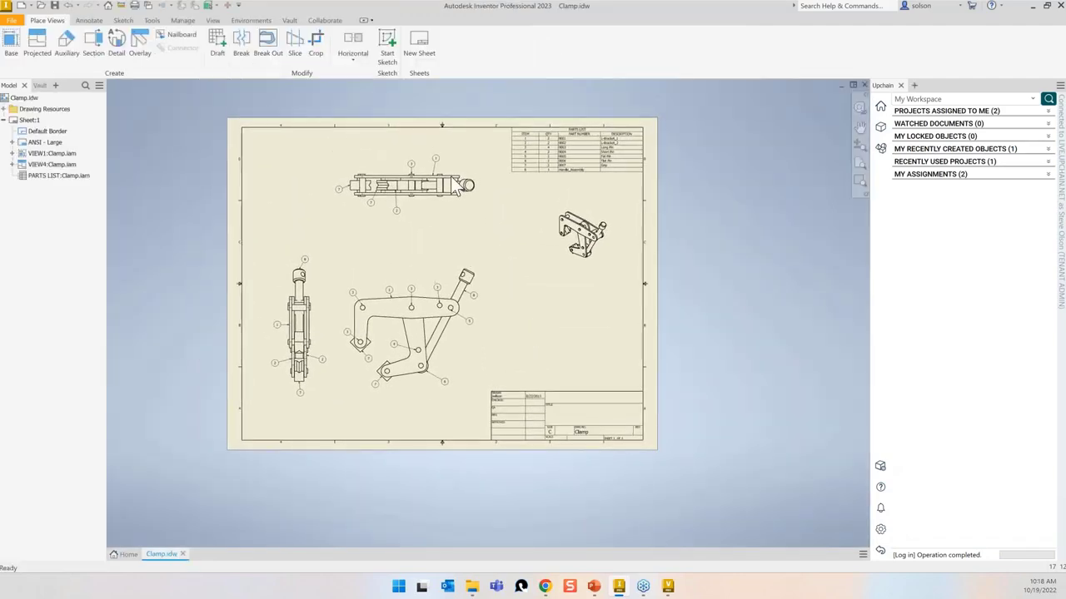
Step: Show the drawing's Vault file status tree and expand Clamp.iam and Handle_Assembly.iam
click(38, 86)
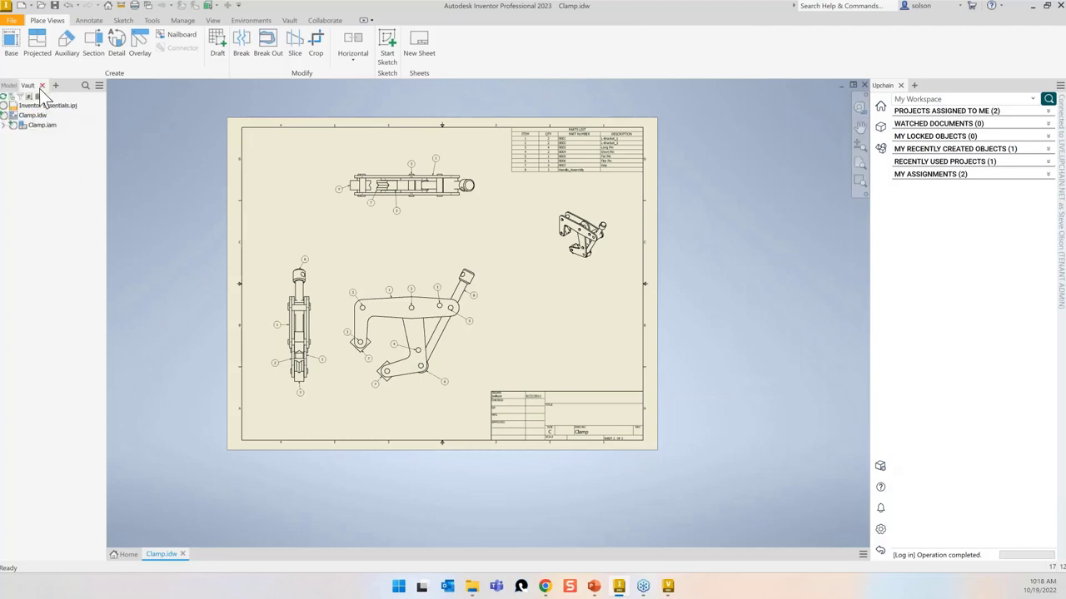
click(4, 125)
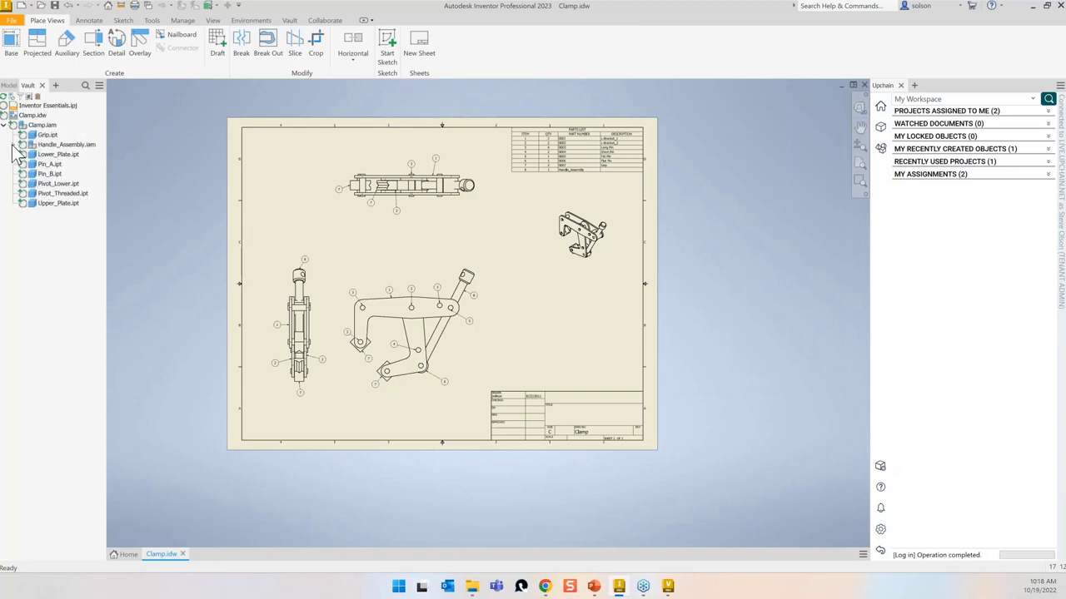
click(13, 145)
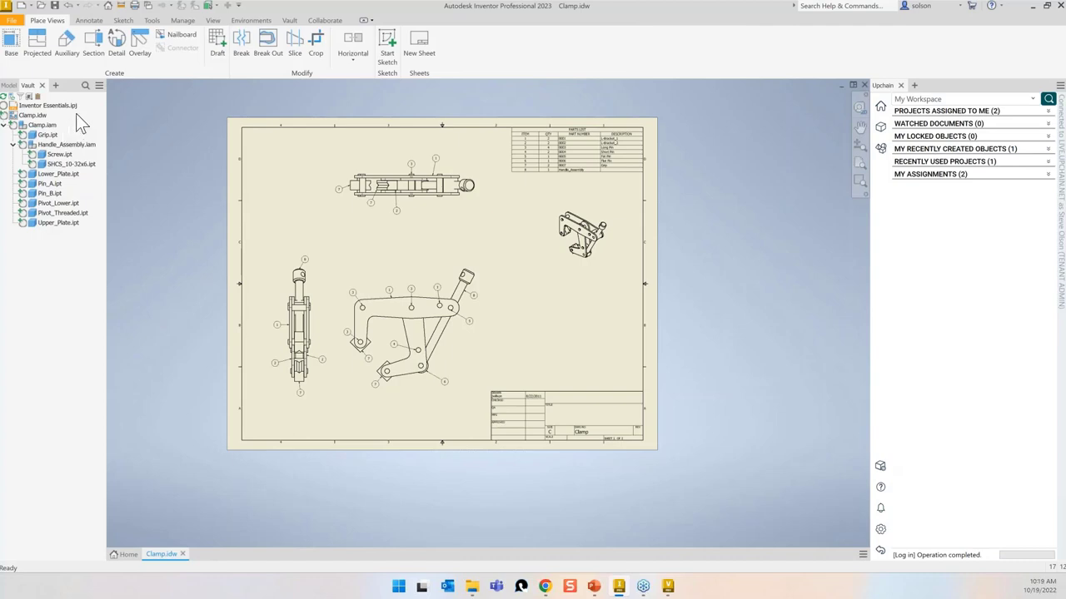
Step: Check Clamp.idw and its dependent files into Vault, including the related drawing Grip.idw, with the comment "Initial Check In"
right_click(28, 115)
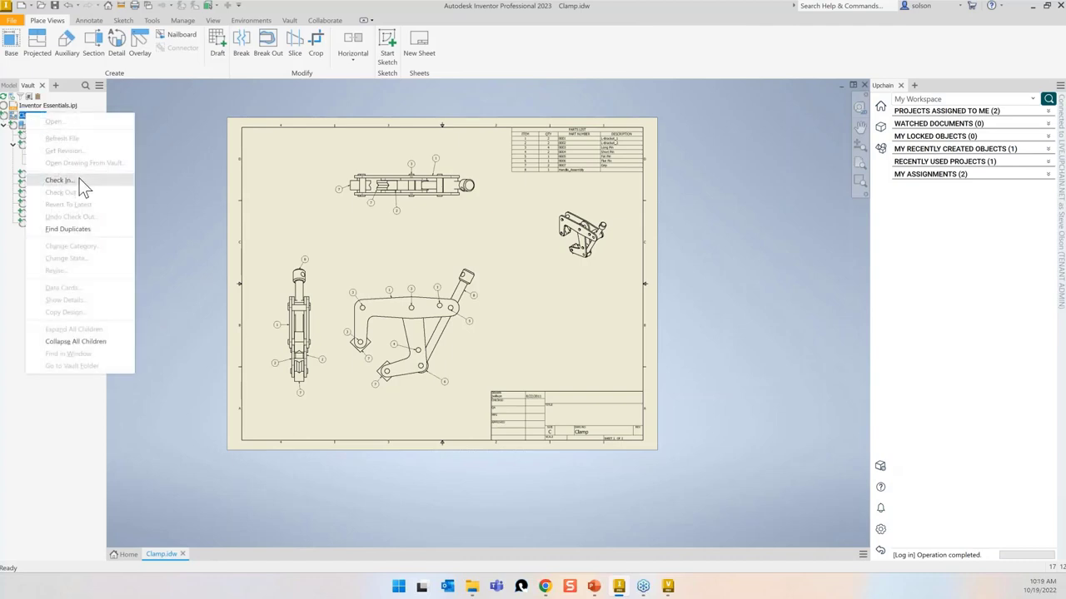
click(79, 180)
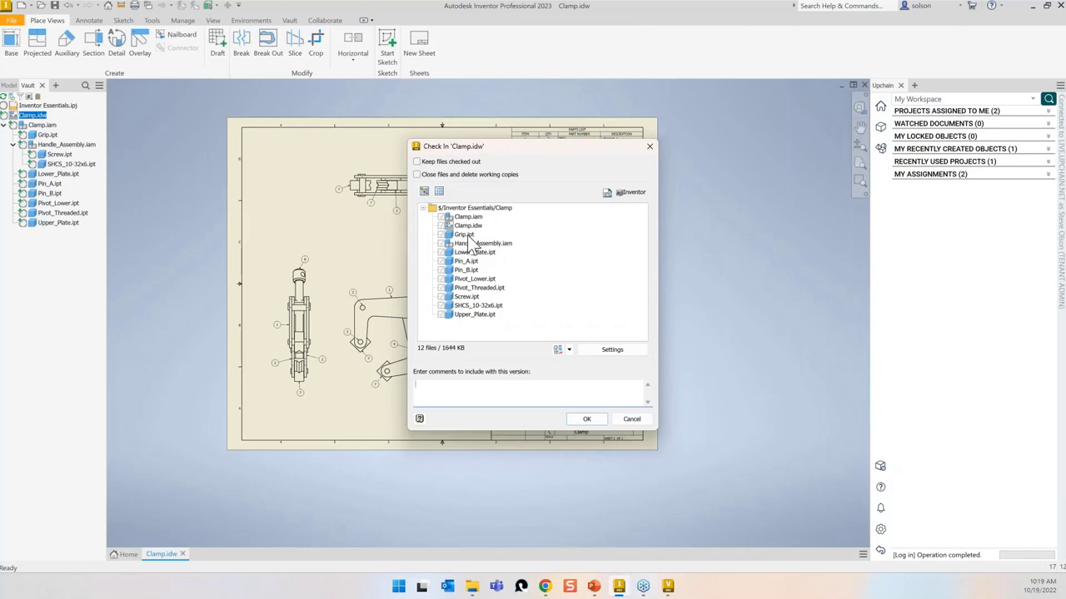
click(557, 350)
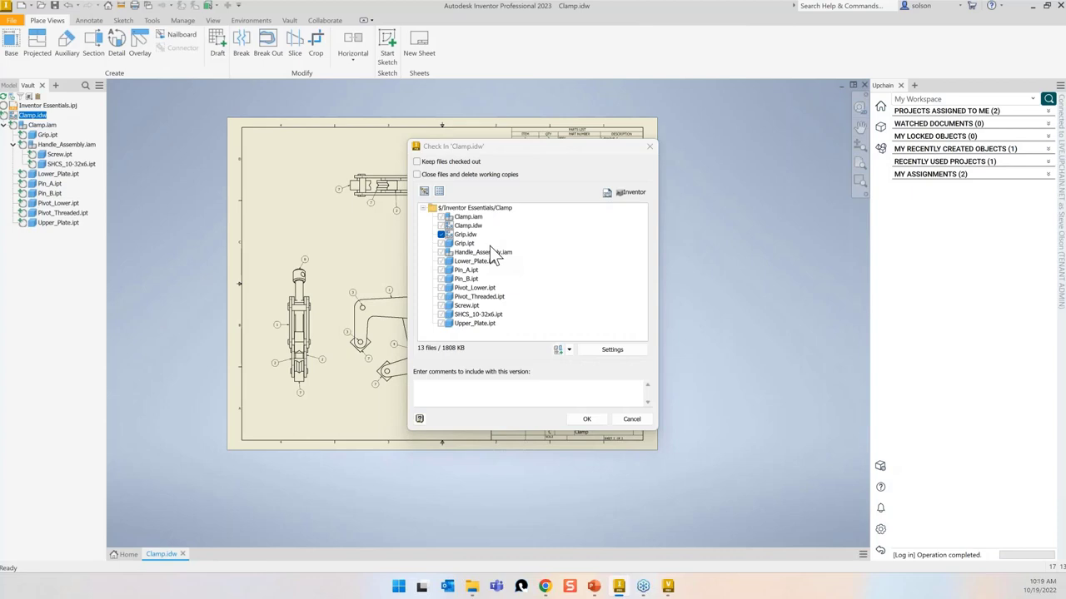
click(442, 234)
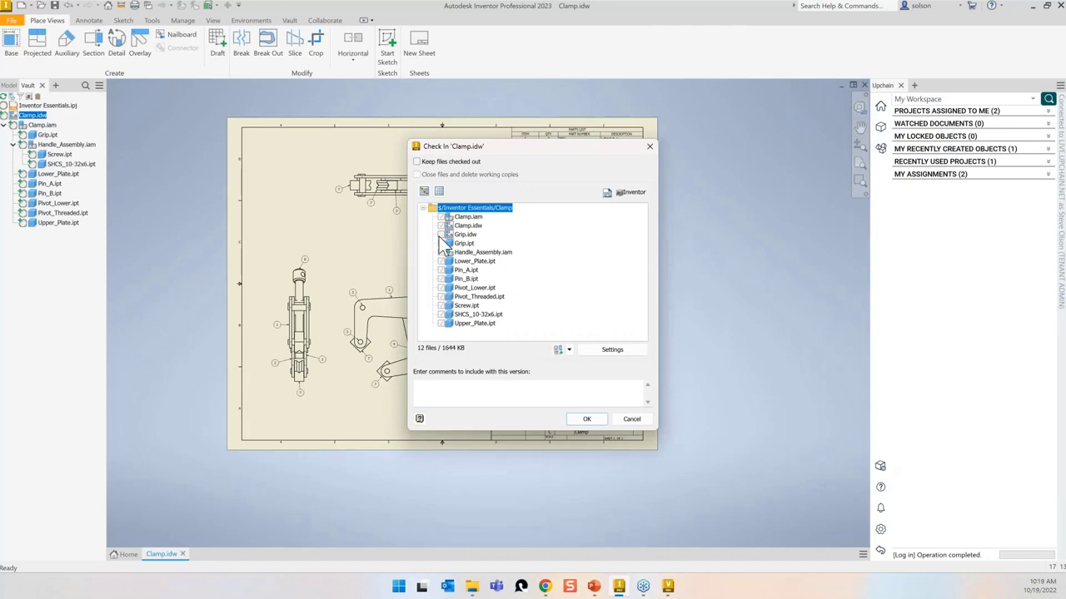
click(440, 235)
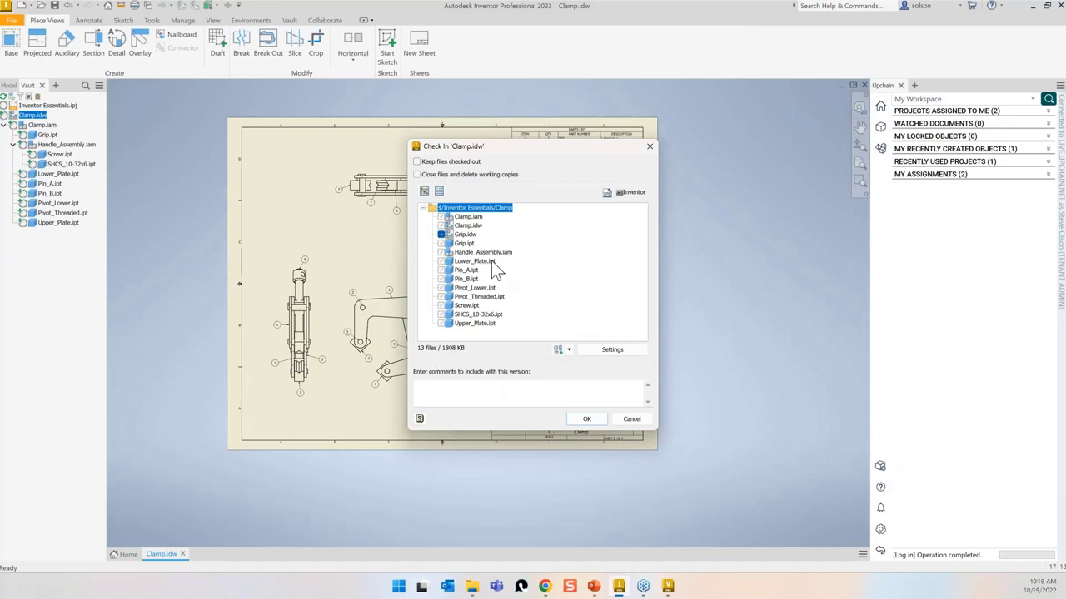
click(449, 390)
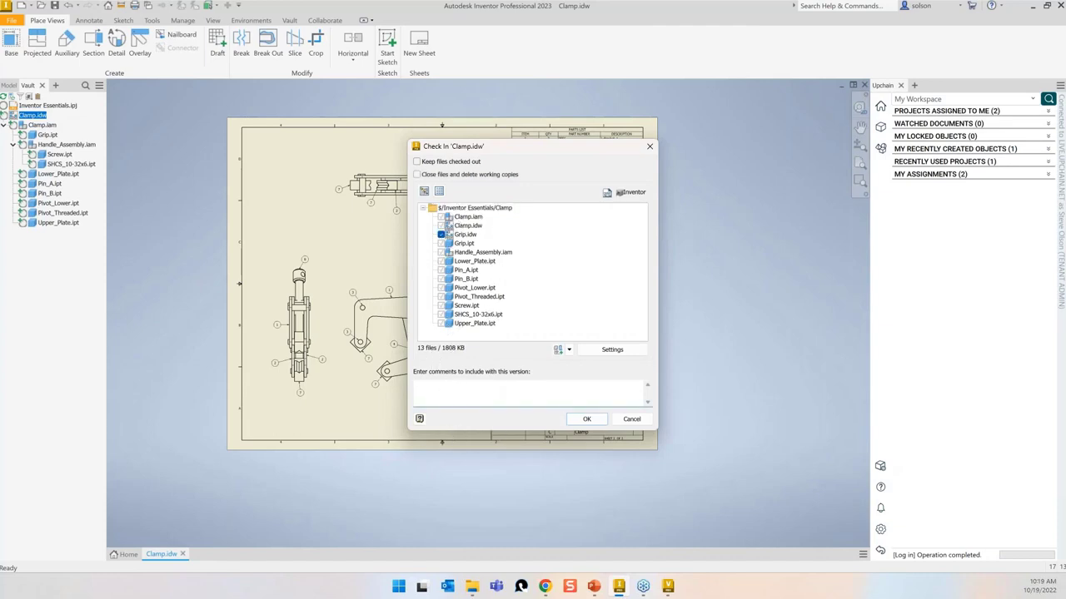
text(Initial Check In)
click(586, 419)
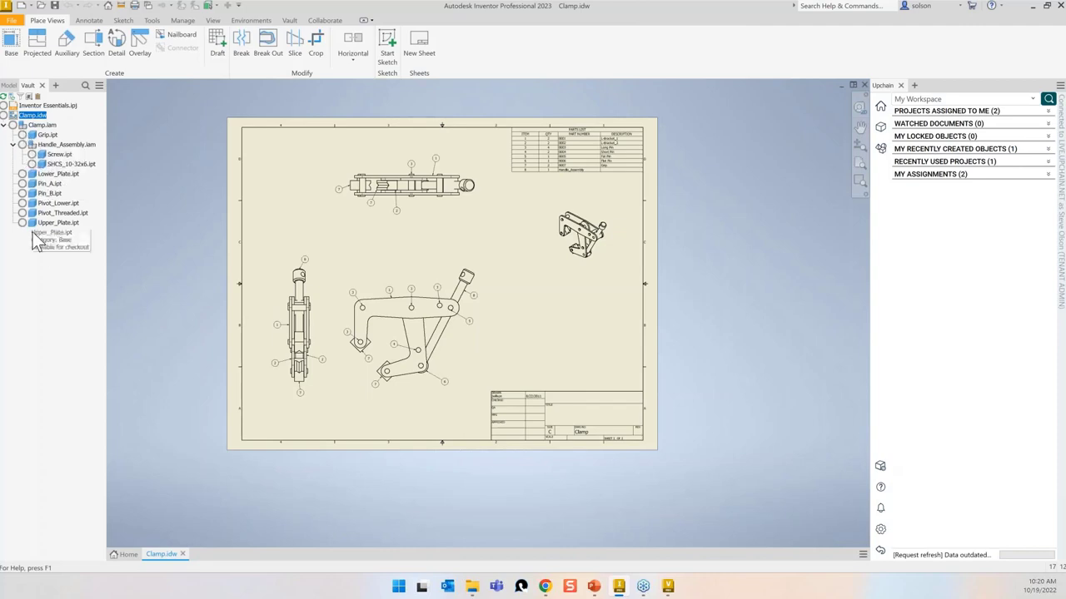
Step: Open the Clamp.iam assembly from the clamp's main front view in the drawing
middle_drag(325, 239, 405, 261)
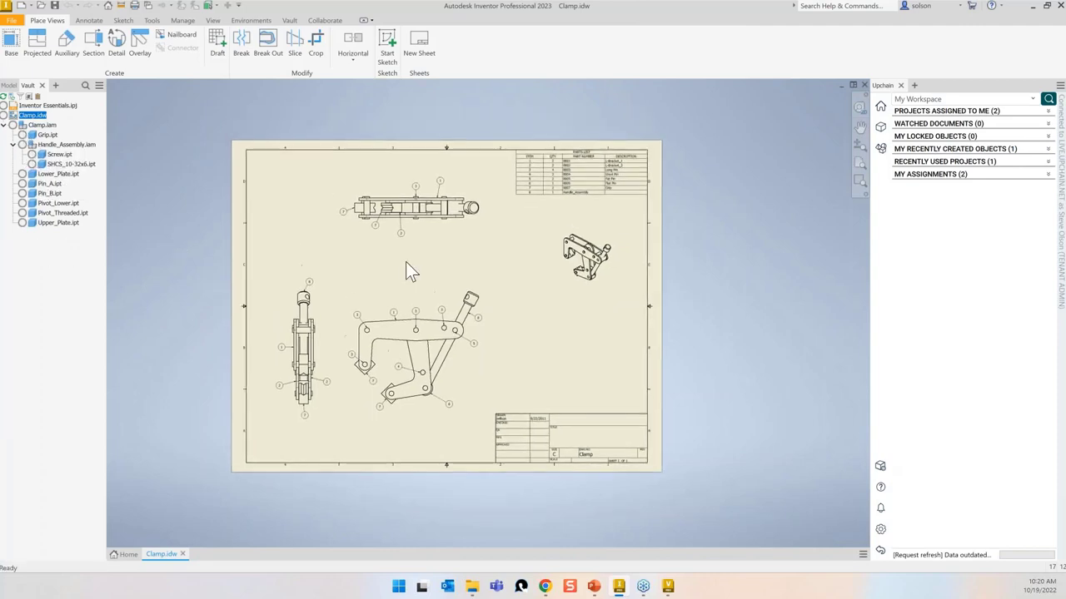
scroll(407, 263, up, 3)
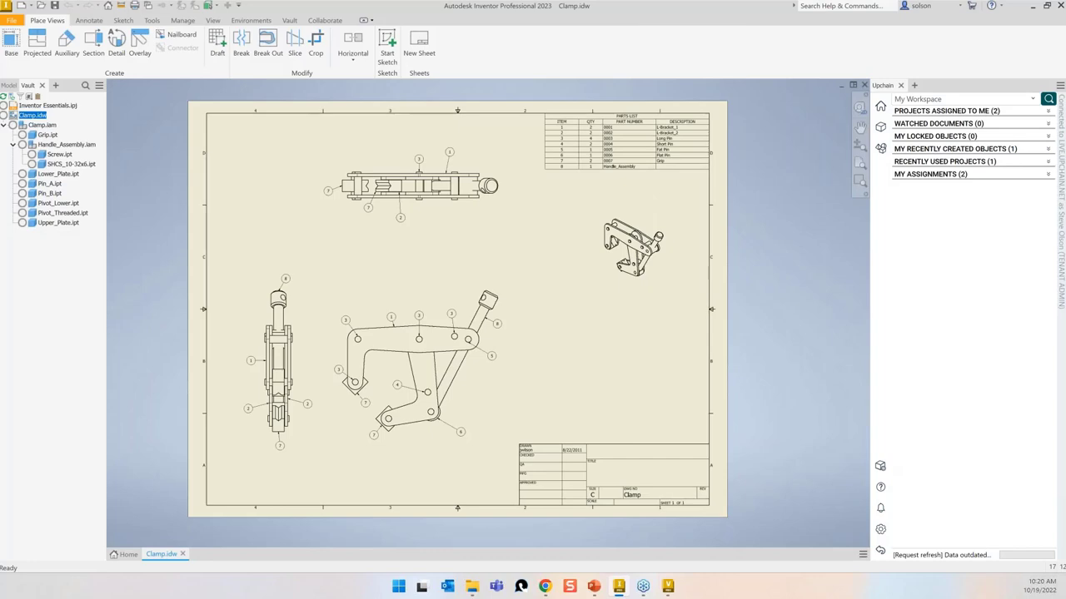
right_click(403, 291)
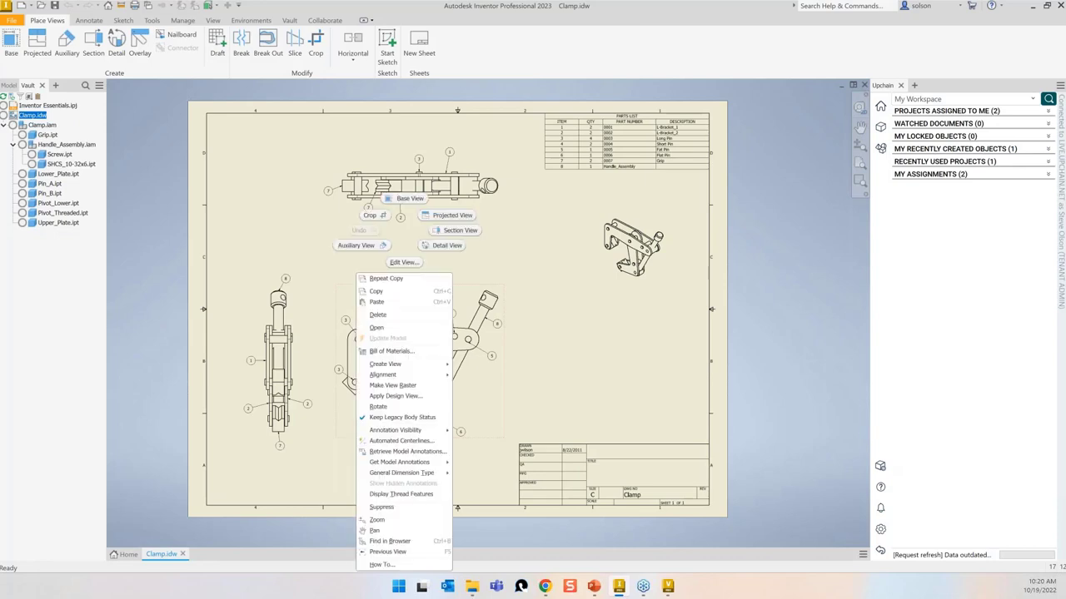
click(385, 327)
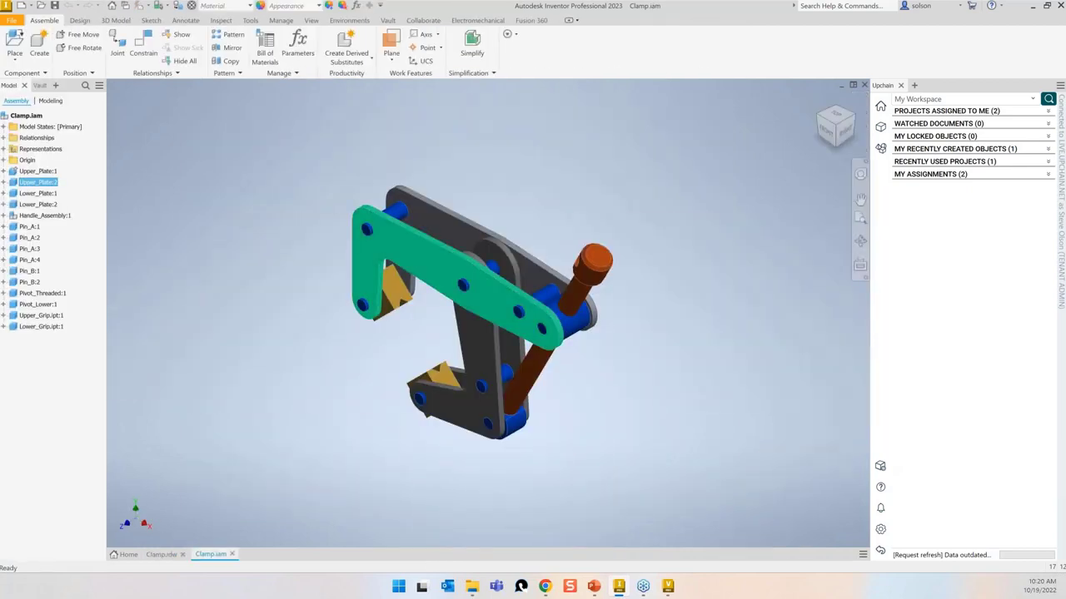
Step: Open the Upper_Plate part from the front upper plate in the assembly and orient it to the Front view
right_click(410, 210)
click(413, 178)
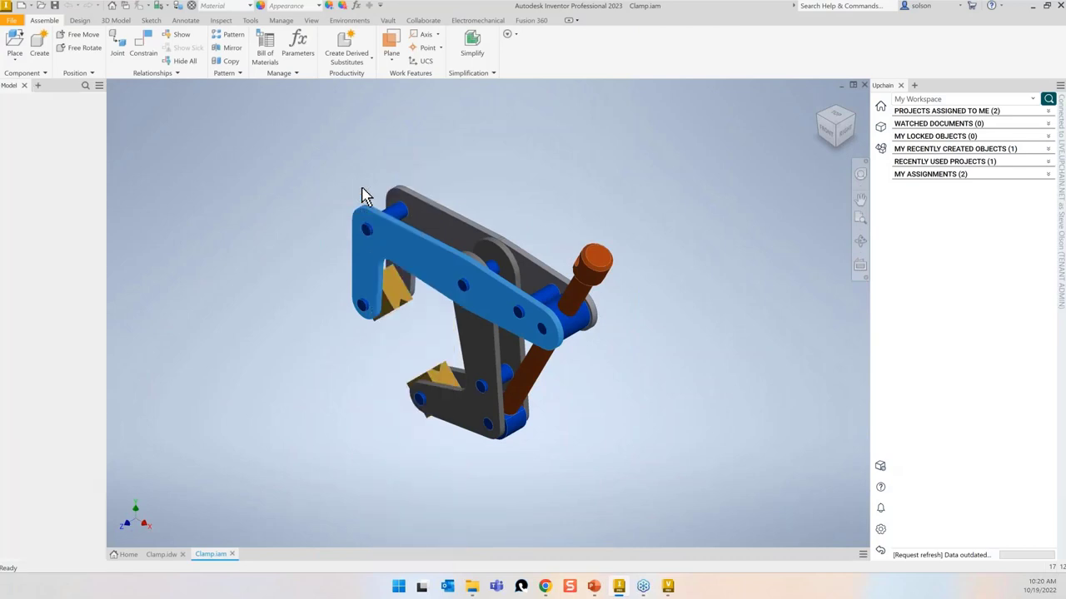
click(827, 134)
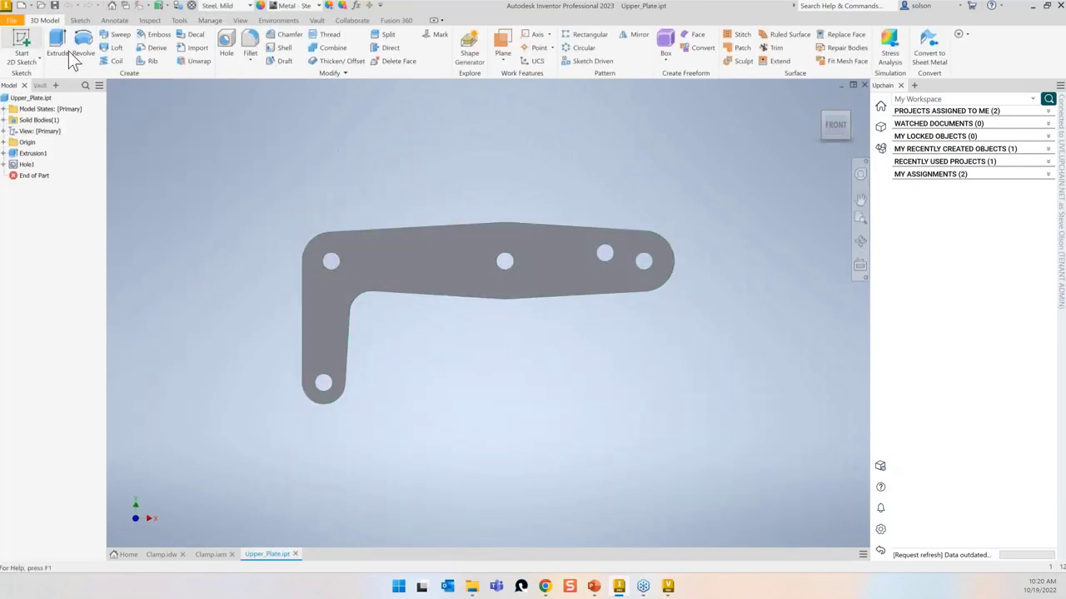
Step: Start a 2D sketch on the upper plate's front face, checking out Upper_Plate.ipt and accepting the property update for all
key(s)
click(422, 245)
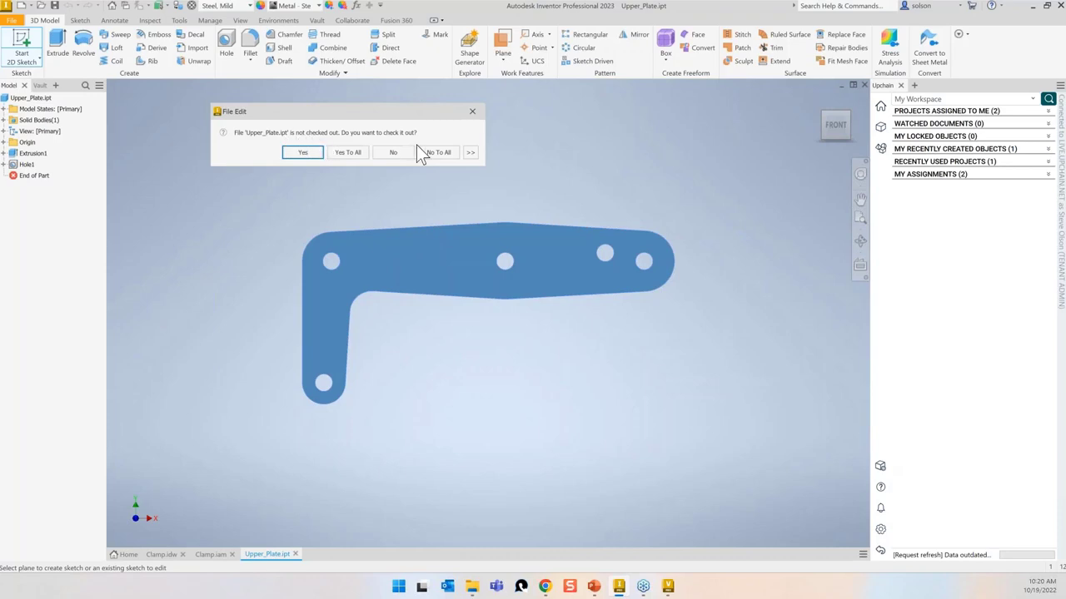
click(304, 152)
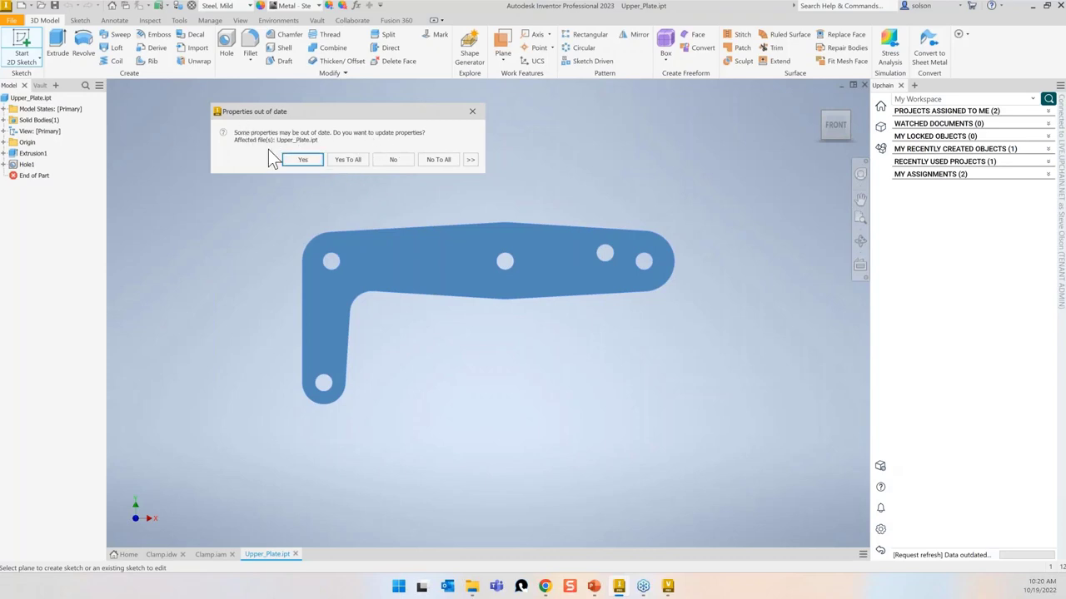
click(346, 159)
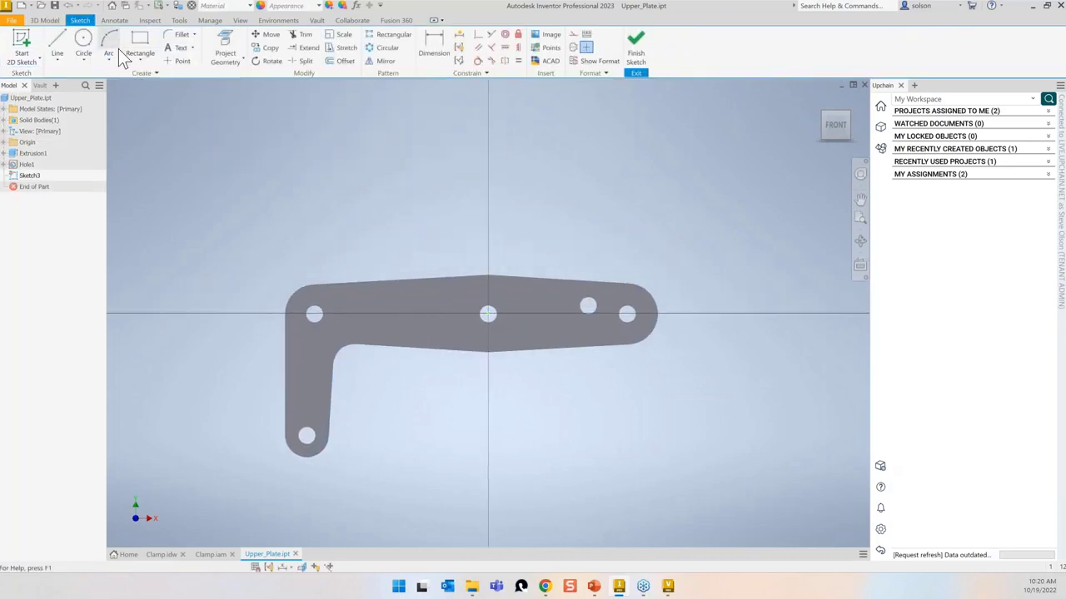
Step: Sketch a horizontal center-to-center slot on the plate's axis between the upper-left and central holes, starting about 1.65 in left of the origin, and finish the sketch
click(142, 60)
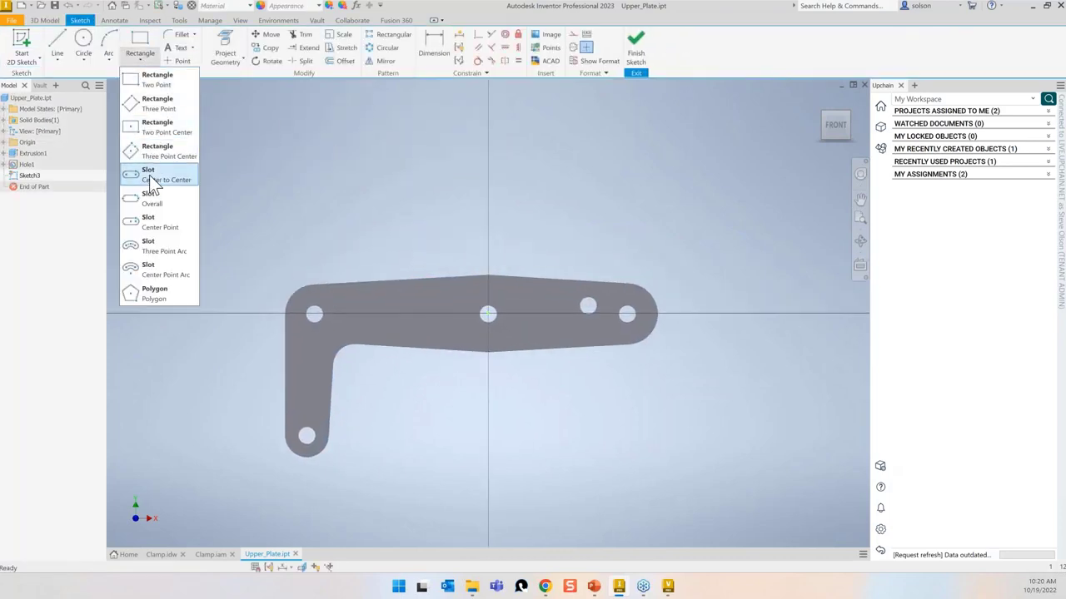
click(154, 174)
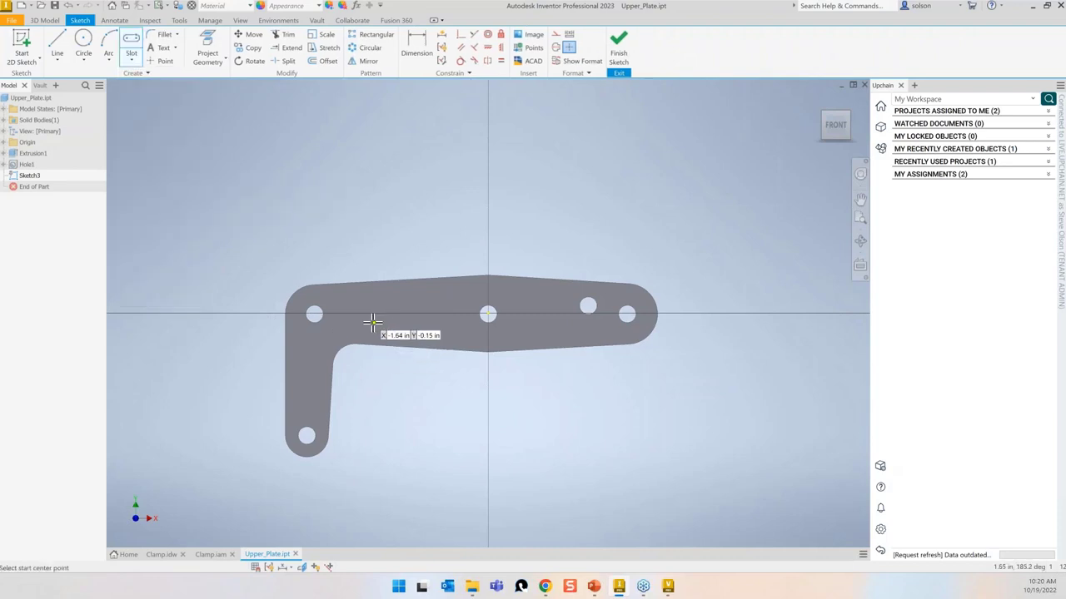
click(373, 312)
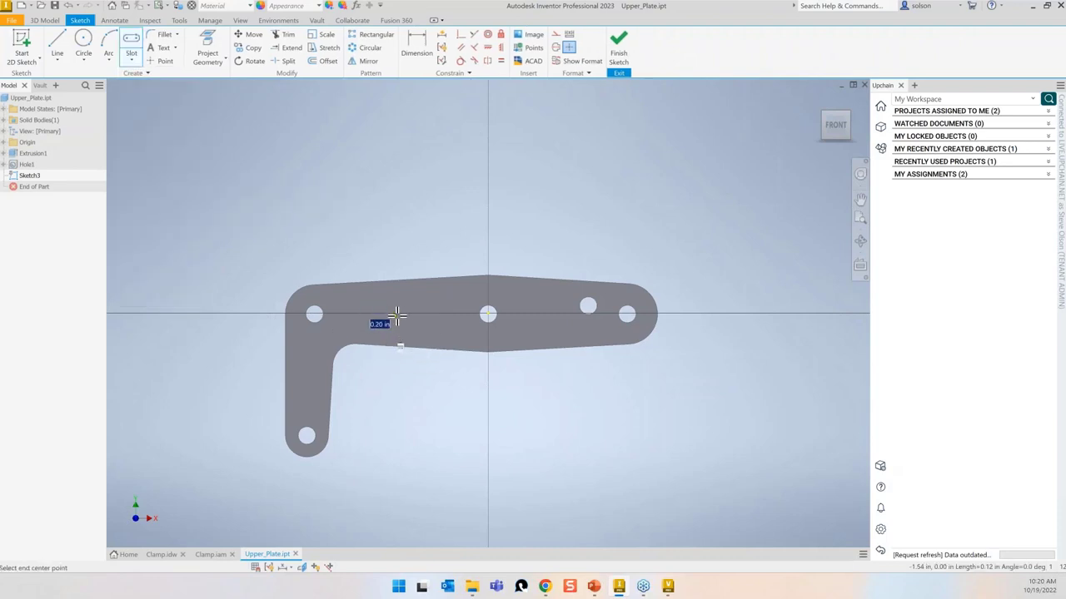
click(440, 310)
click(441, 300)
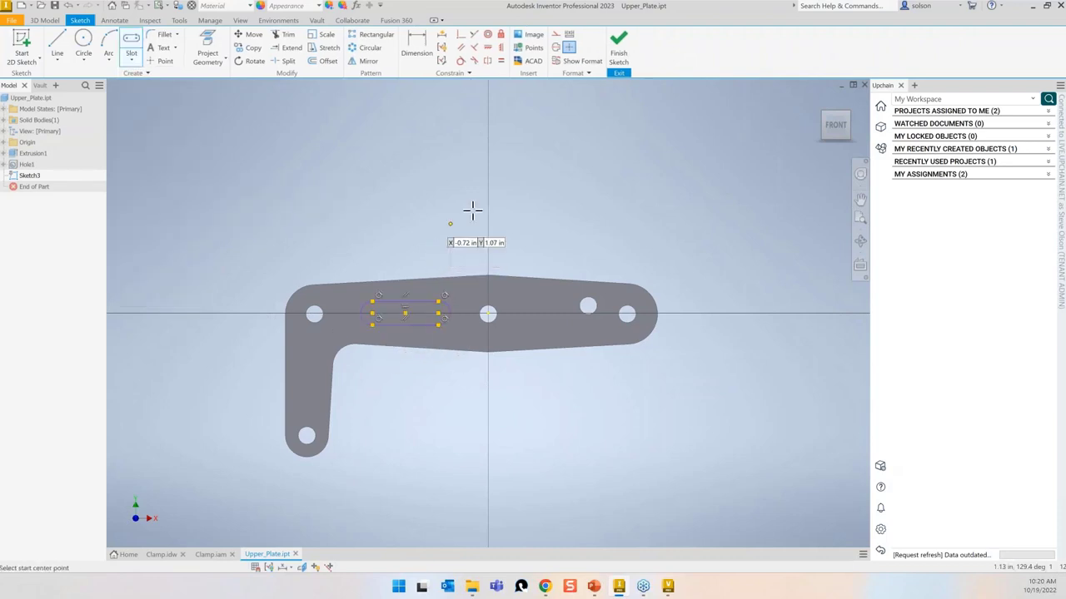
click(617, 48)
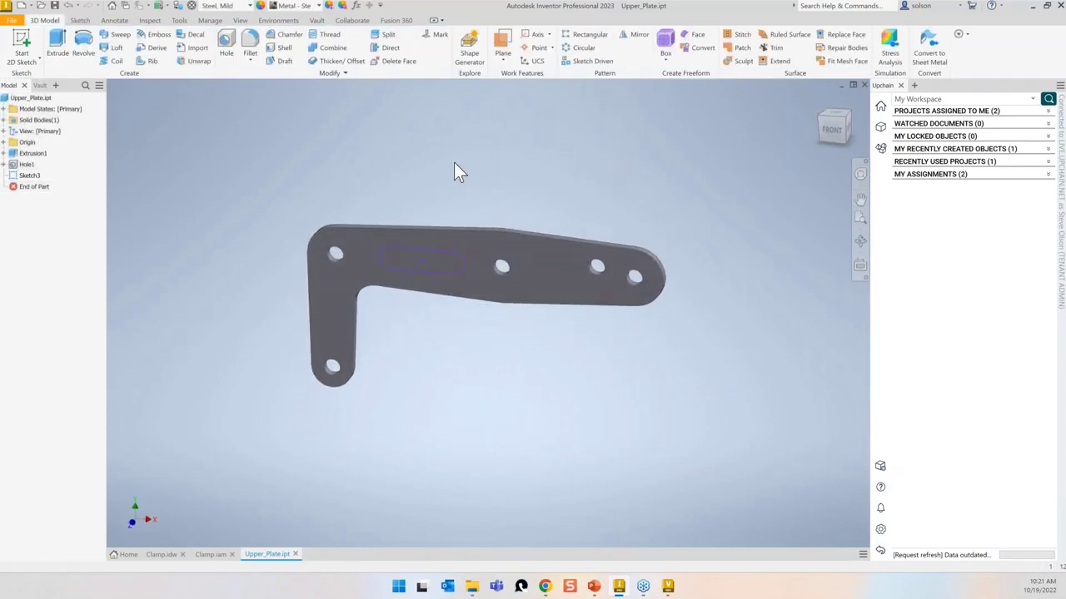
Step: Extrude the slot profile as a Through All cut in the upper plate
click(58, 50)
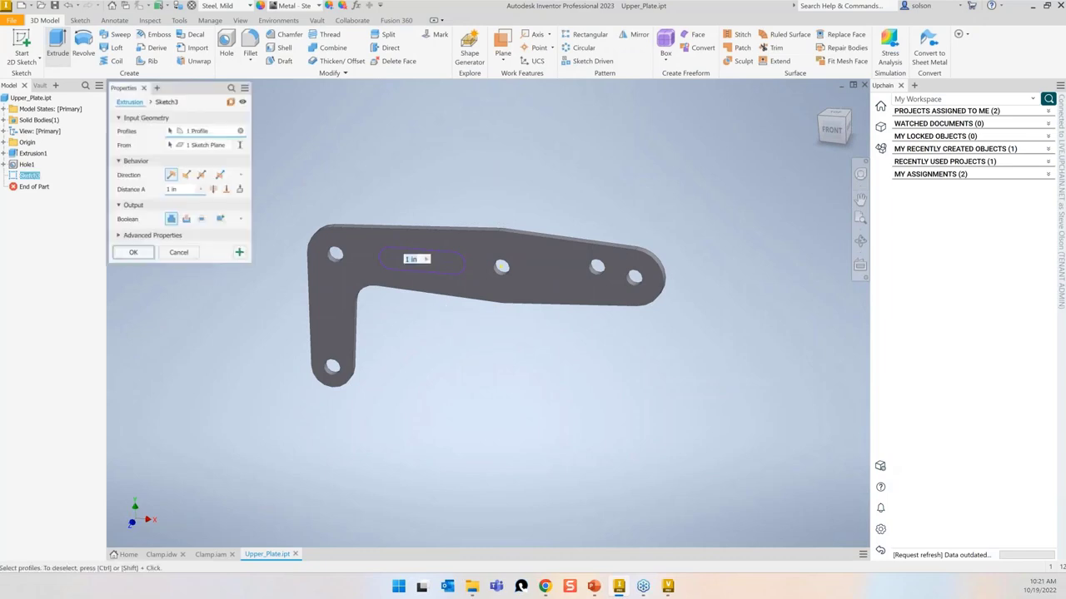
click(184, 221)
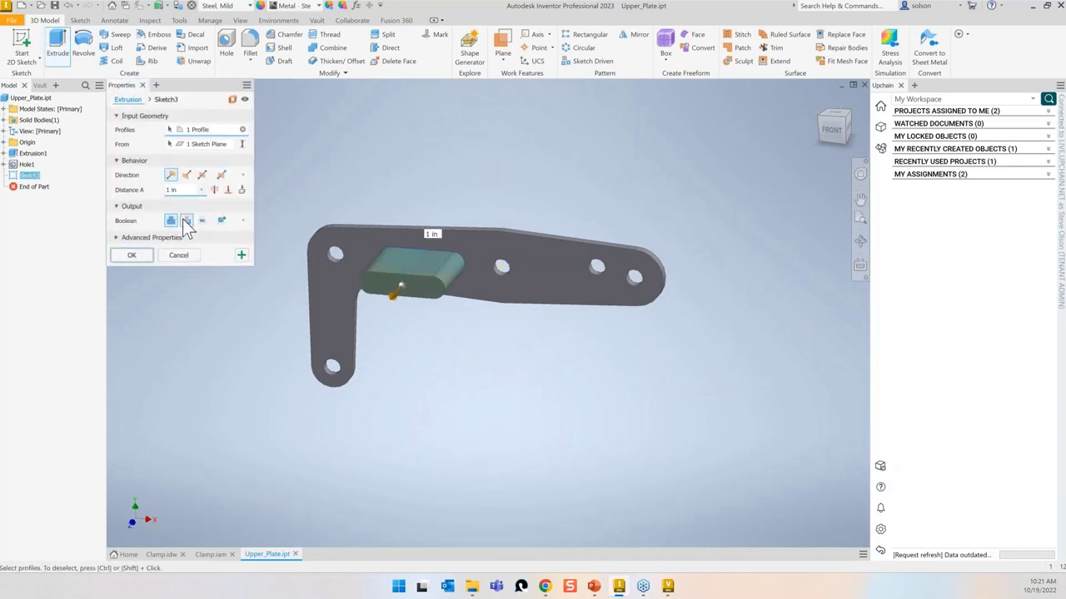
click(215, 190)
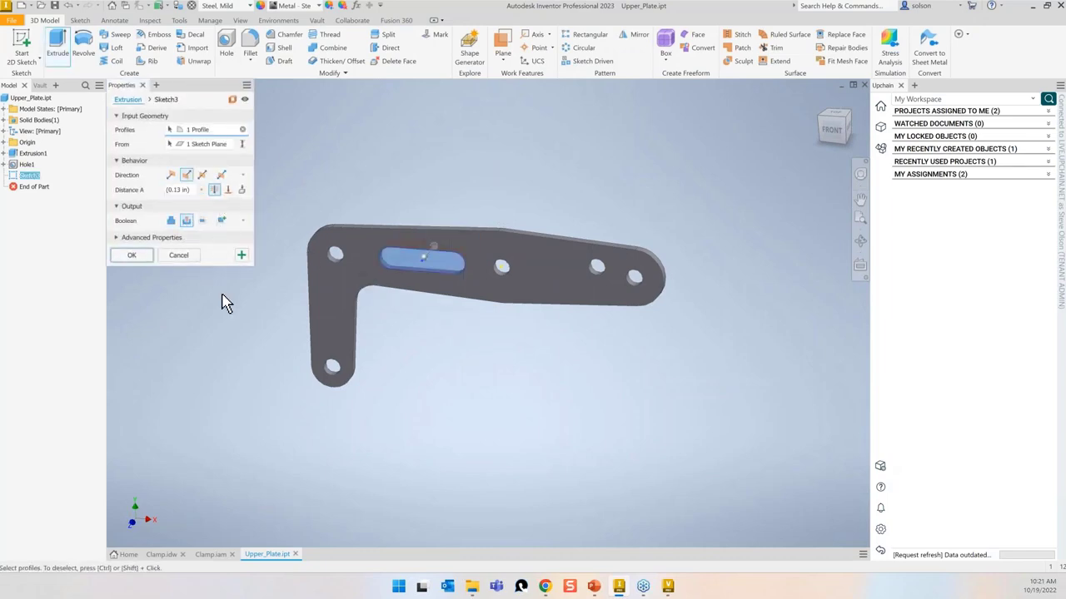
click(148, 256)
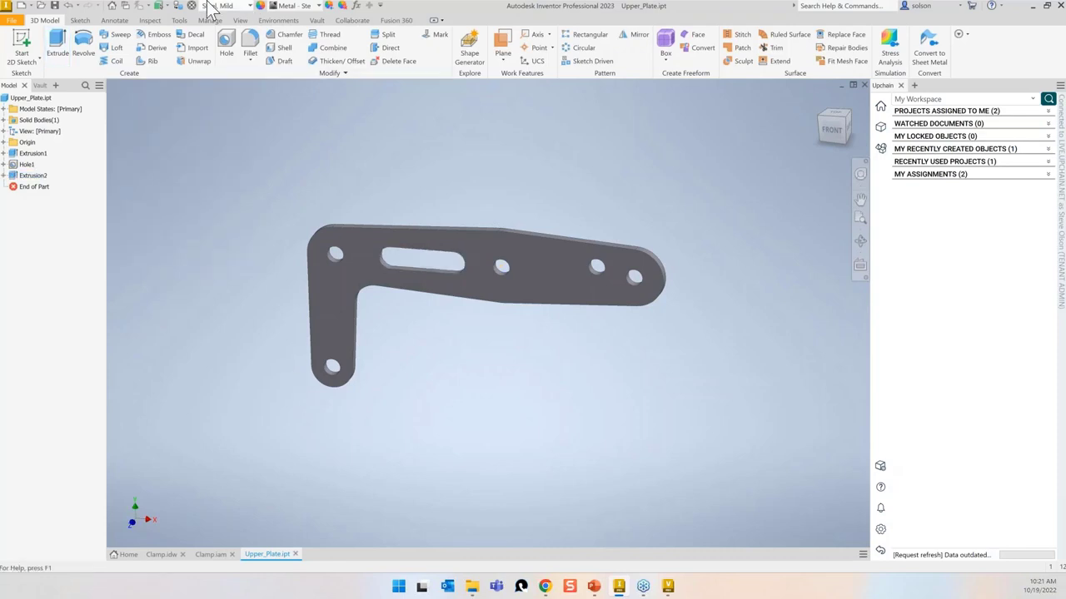
Step: Save and close Upper_Plate.ipt without checking it in, also closing the Upchain panel
click(53, 4)
click(900, 85)
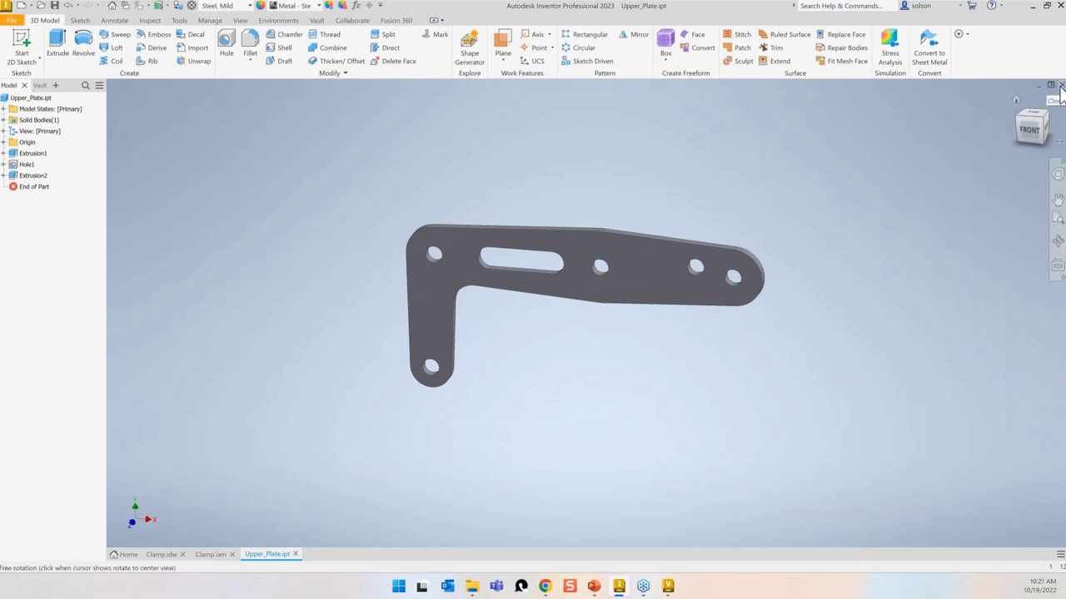
click(1061, 85)
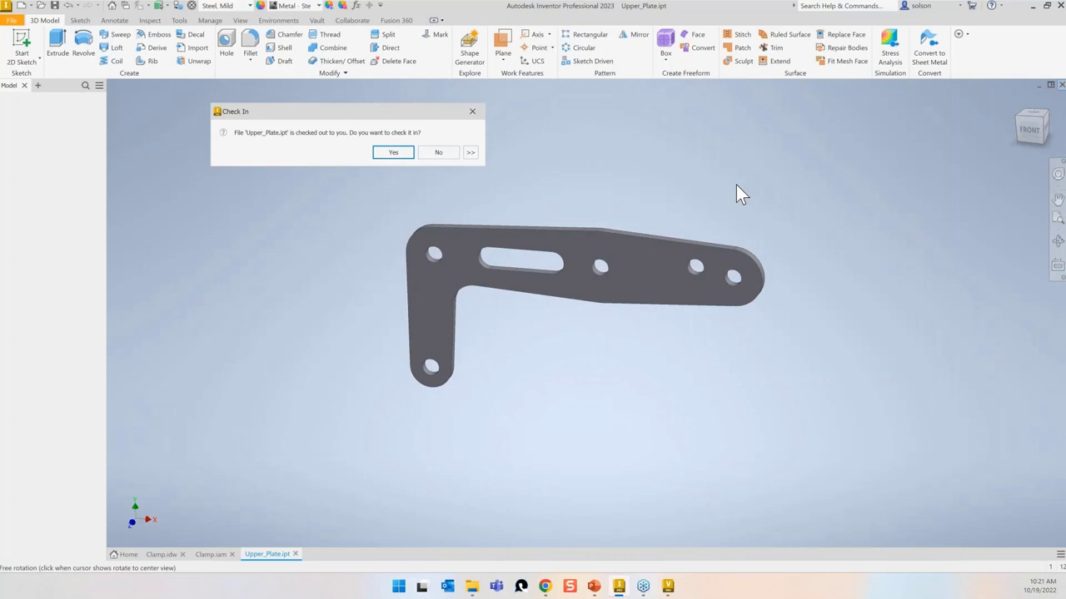
click(448, 151)
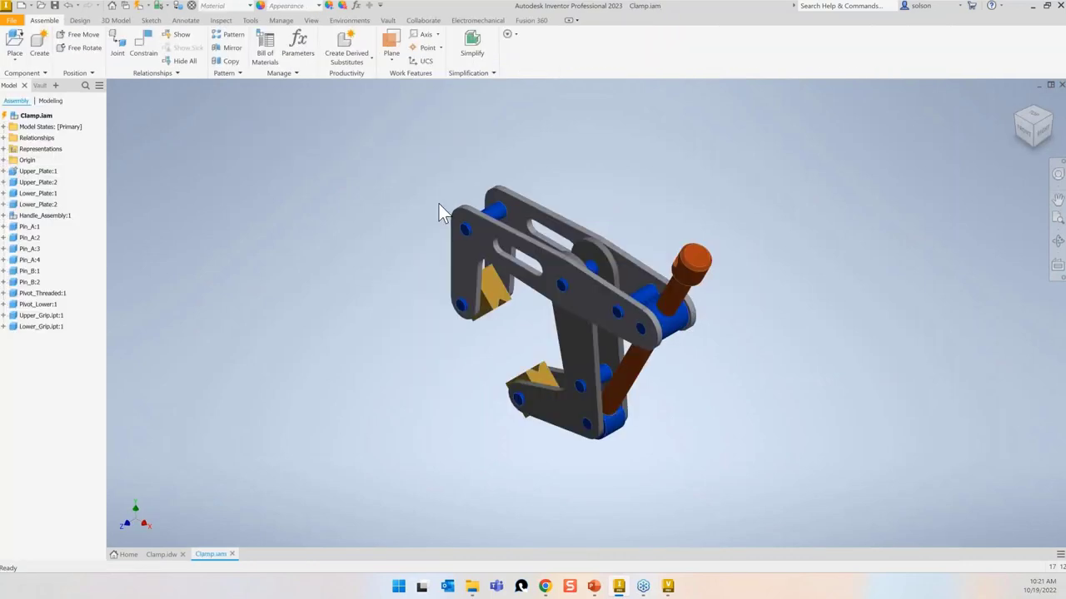
Step: Update the Clamp.iam assembly, checking it out of Vault and accepting the property update for all
click(139, 5)
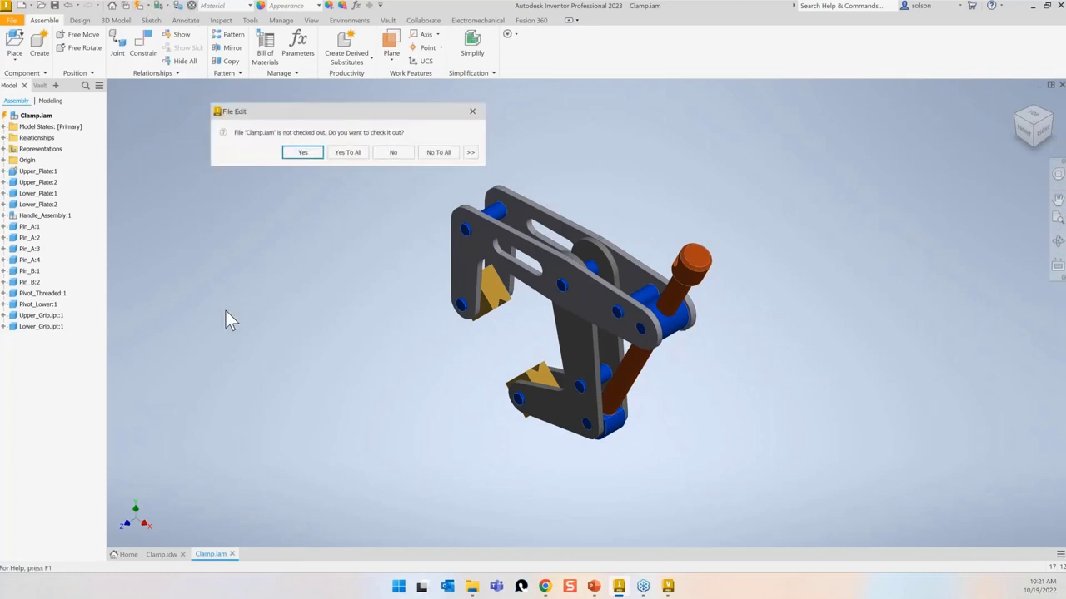
click(302, 152)
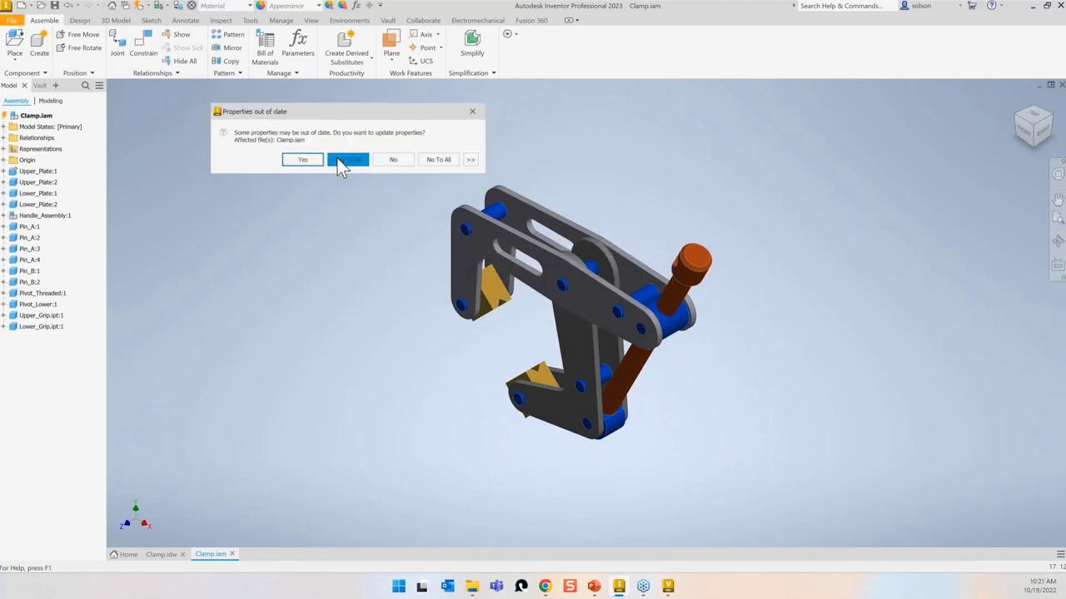
click(337, 158)
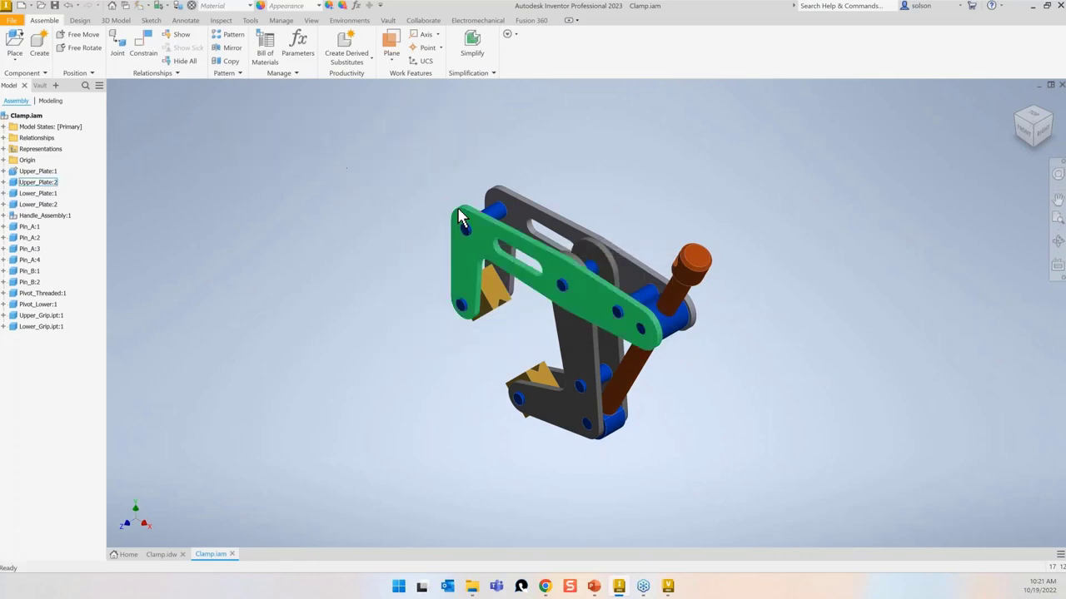
Step: Save Clamp.iam and close it without checking it in
click(52, 5)
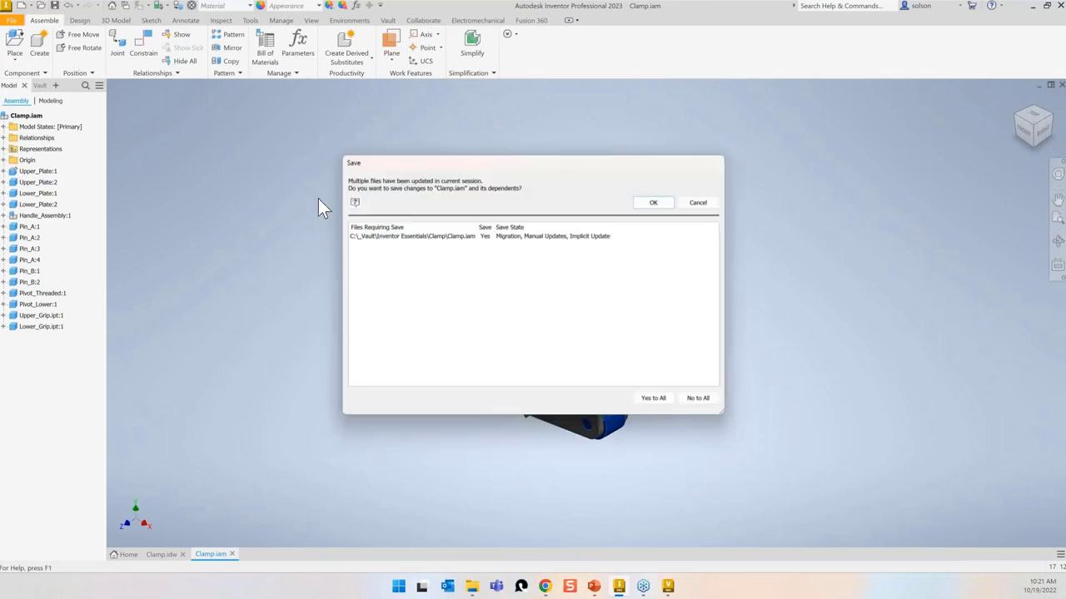
click(664, 200)
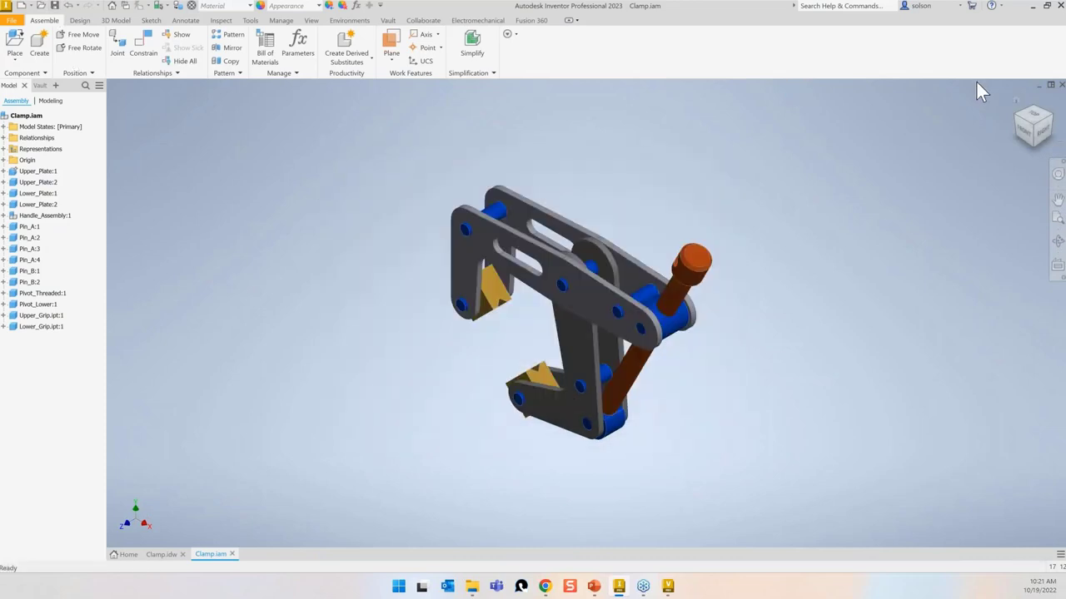
click(1061, 85)
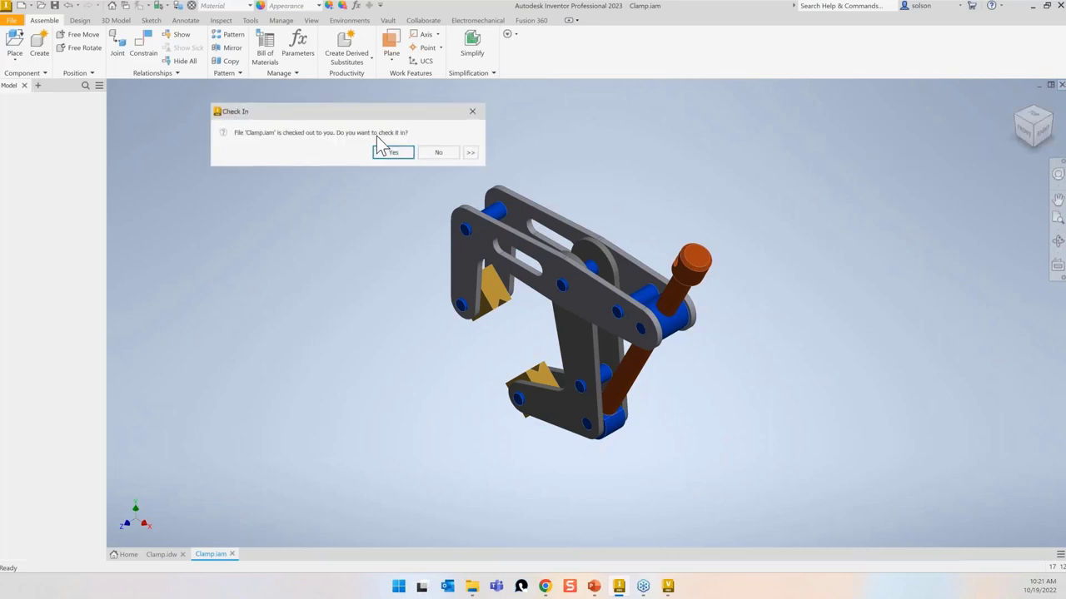
click(438, 153)
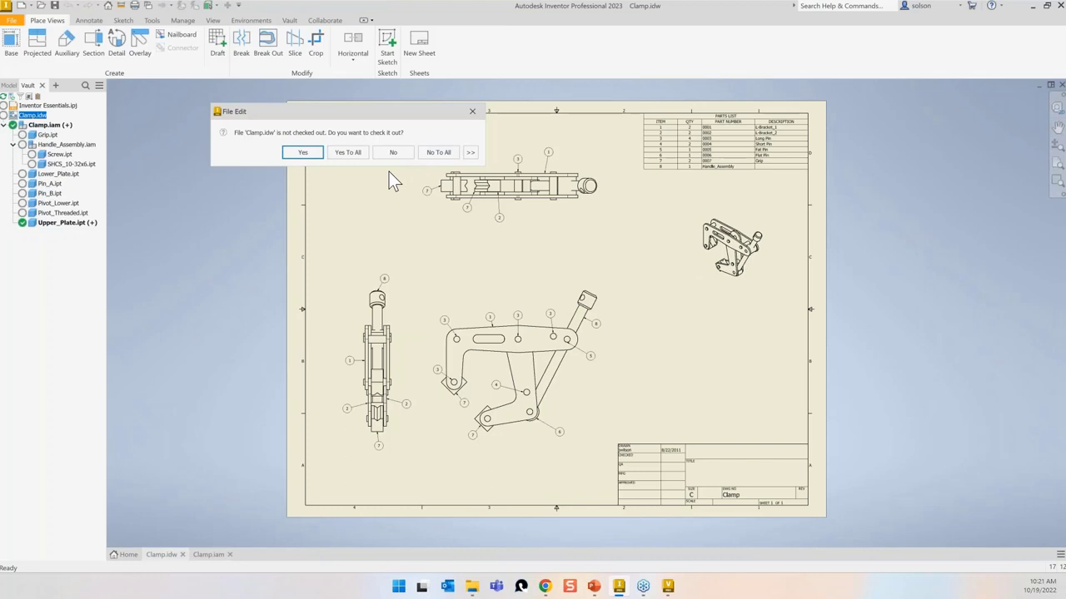
Step: Check out Clamp.idw, accept the property update for all, and save the drawing
click(298, 151)
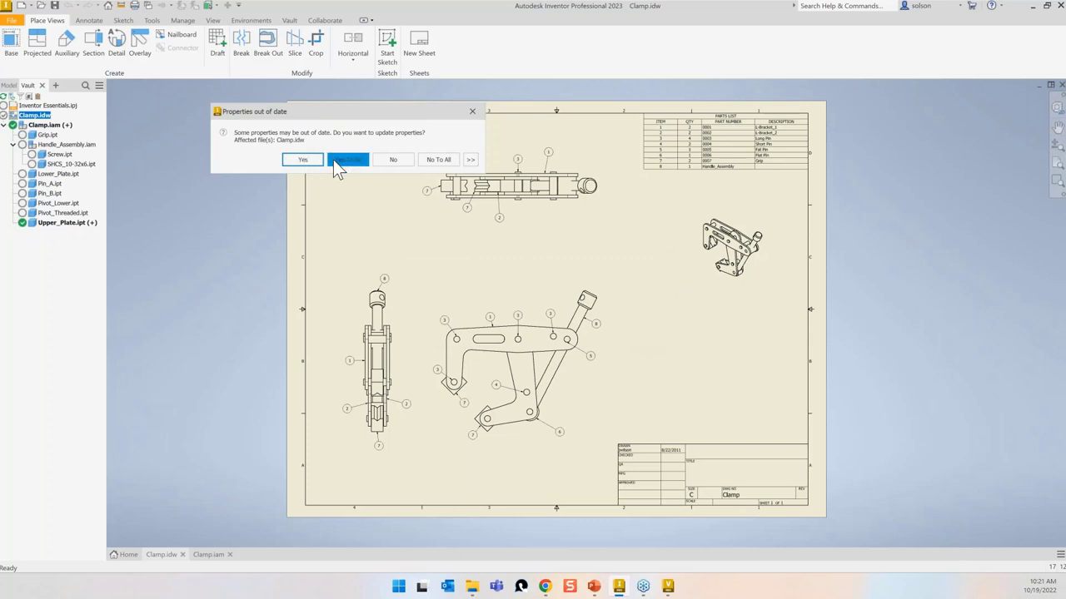
click(336, 163)
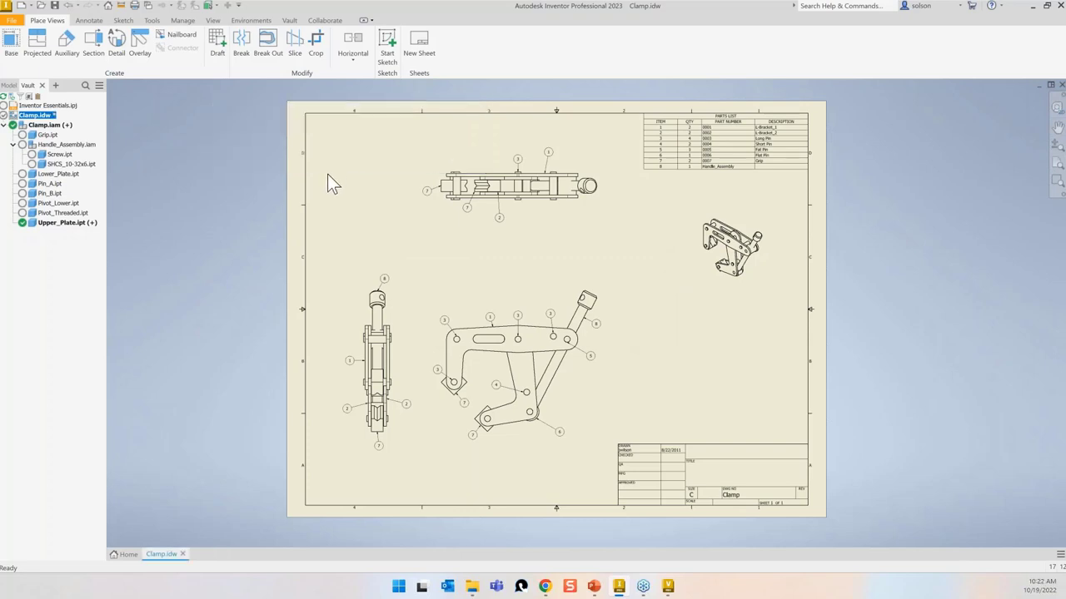
click(55, 5)
click(659, 204)
Step: Check in Clamp.idw with Clamp.iam and Upper_Plate.ipt to Vault, using the comment "Added Slot to Upper Plate"
mouse_move(51, 135)
mouse_move(23, 189)
mouse_move(35, 169)
right_click(33, 118)
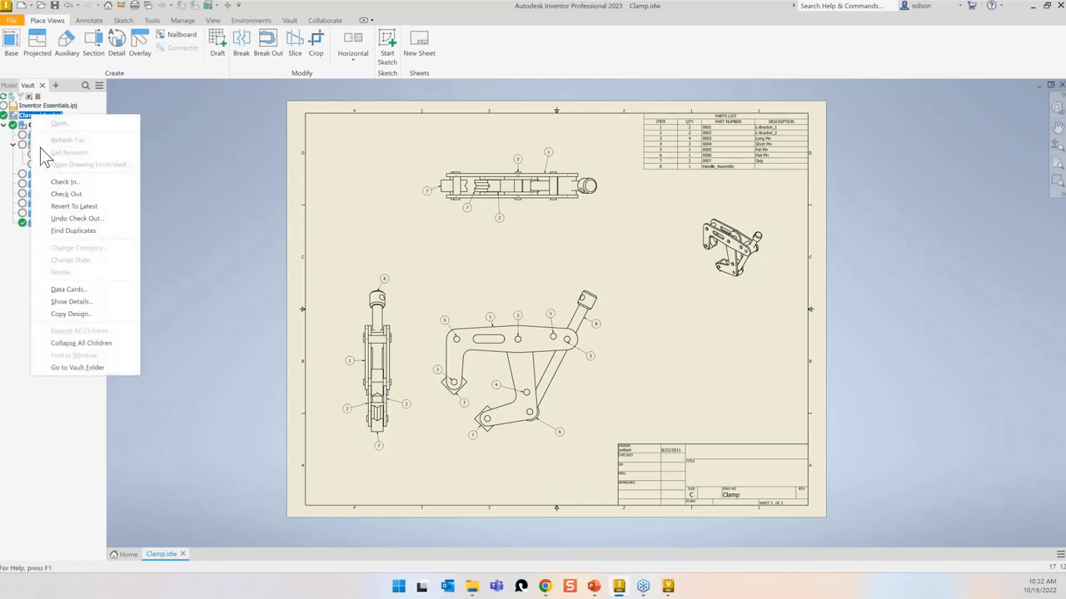
click(74, 182)
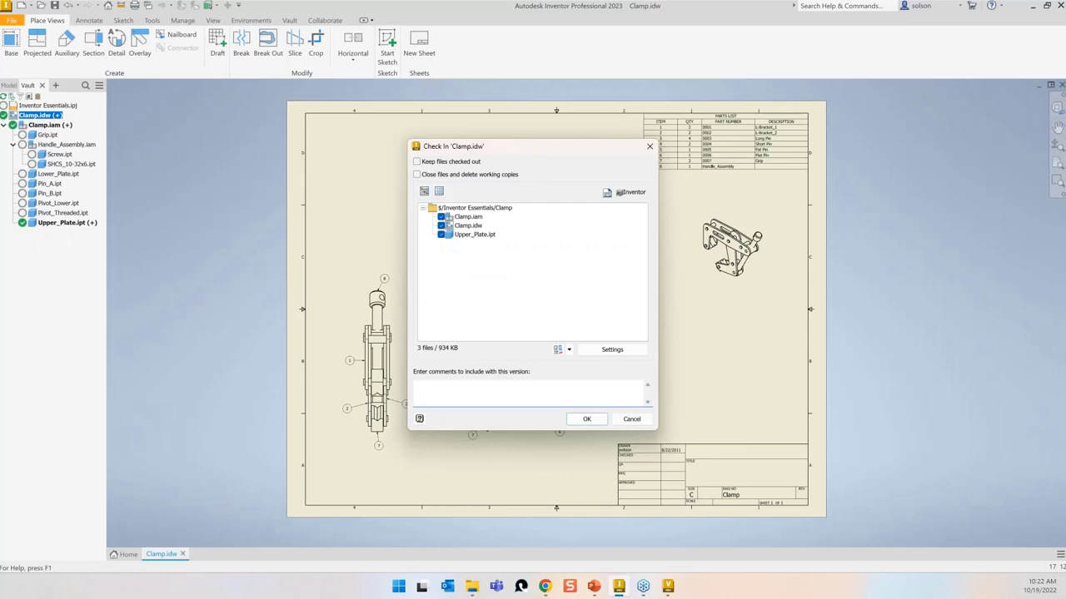
text(Added Slot to Upper Plate)
click(594, 424)
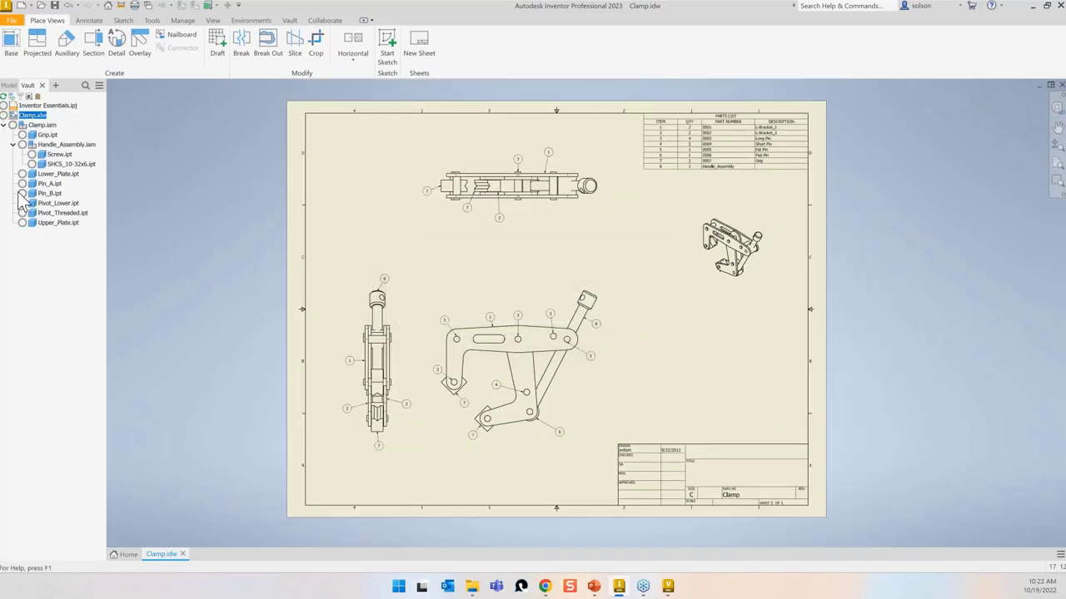
Step: Switch to Autodesk Vault Professional, refresh it, and open the Clamp folder under Inventor Essentials
click(669, 587)
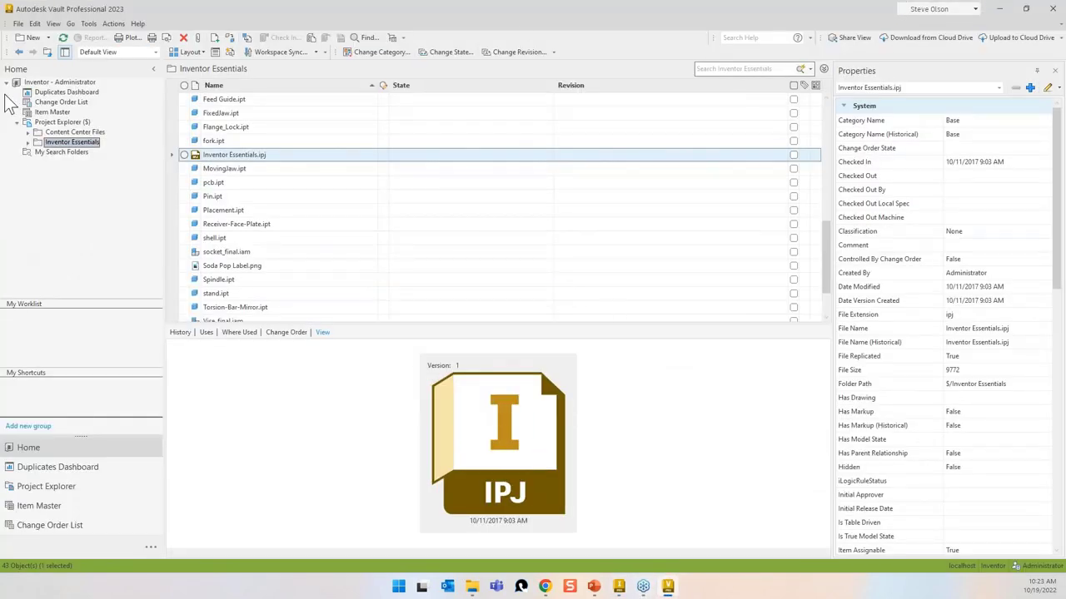
click(64, 38)
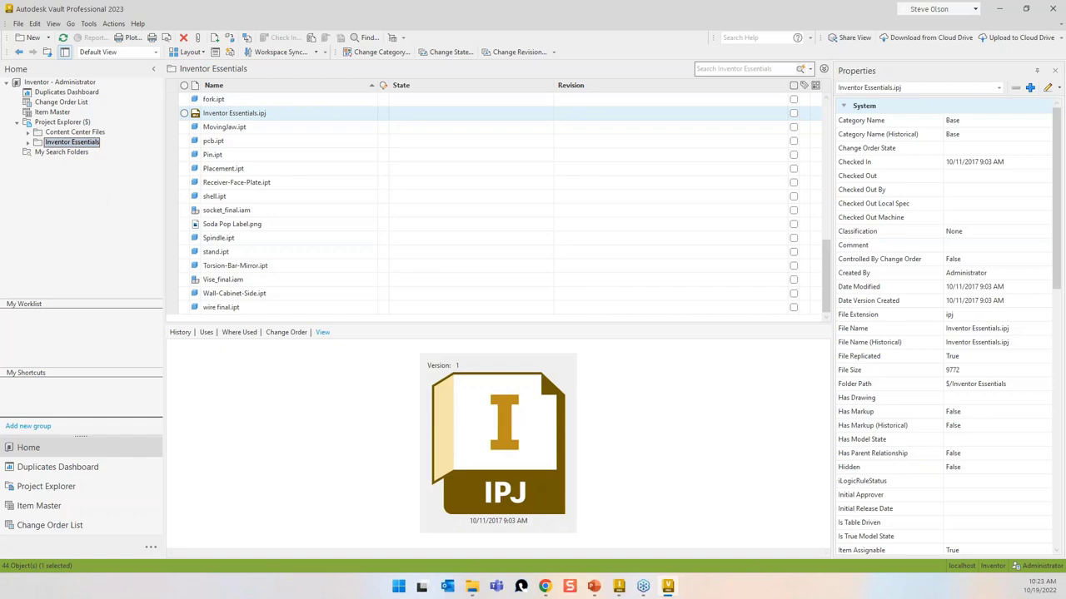
click(75, 144)
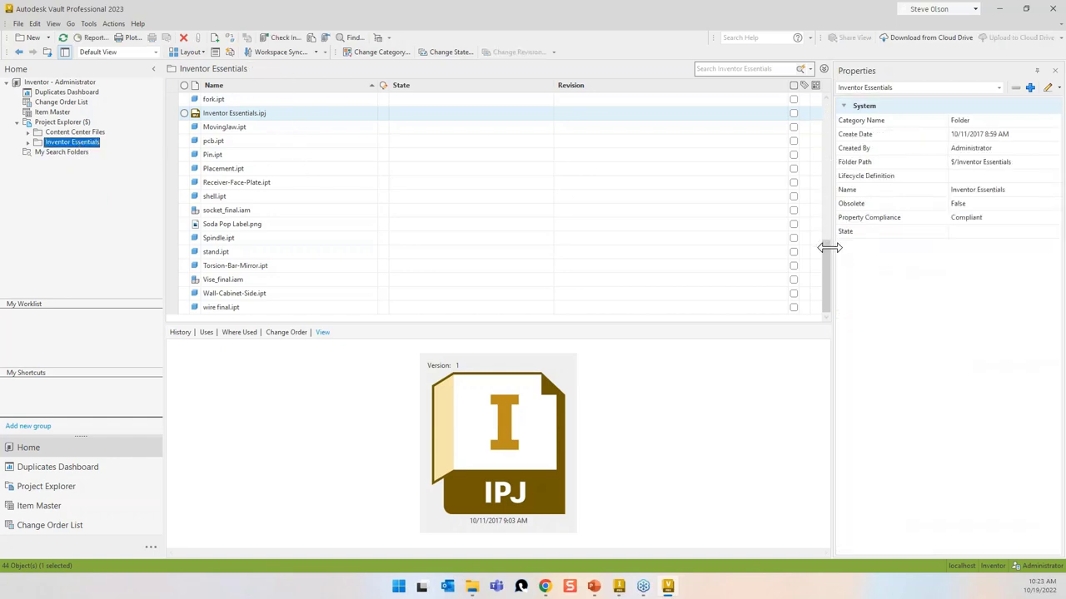
drag(827, 254, 827, 112)
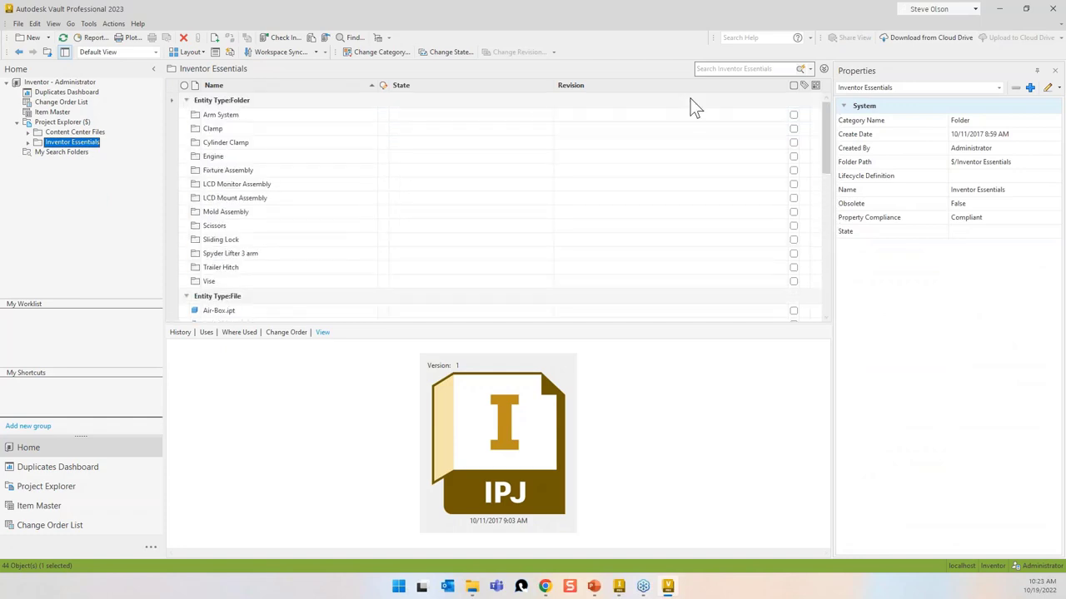
double_click(218, 129)
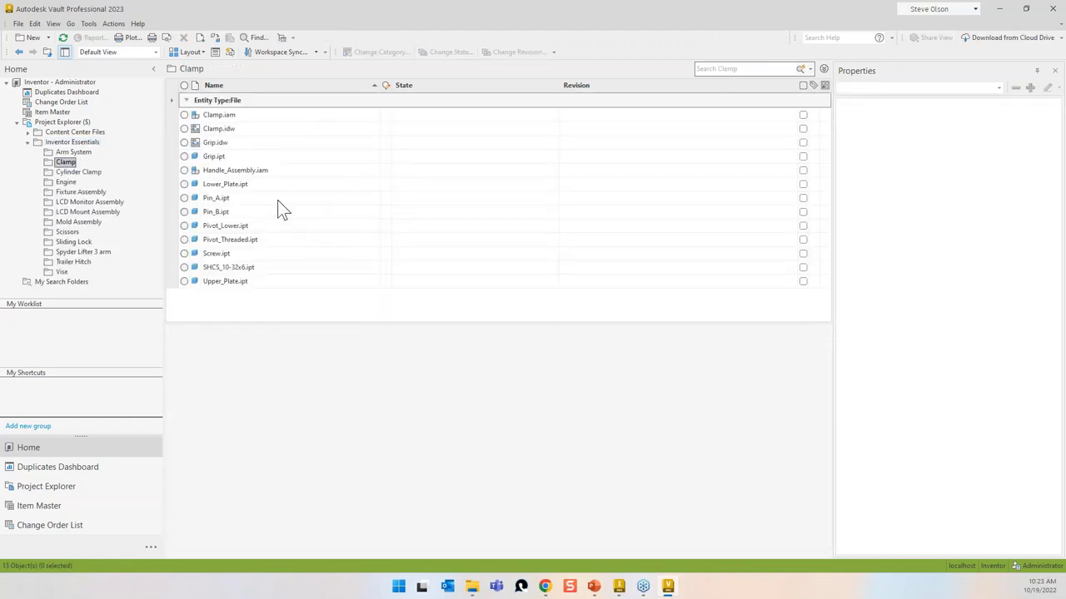
Step: Review the version history of Clamp.idw and the files it uses, expanding the tree down through Clamp.iam
click(229, 129)
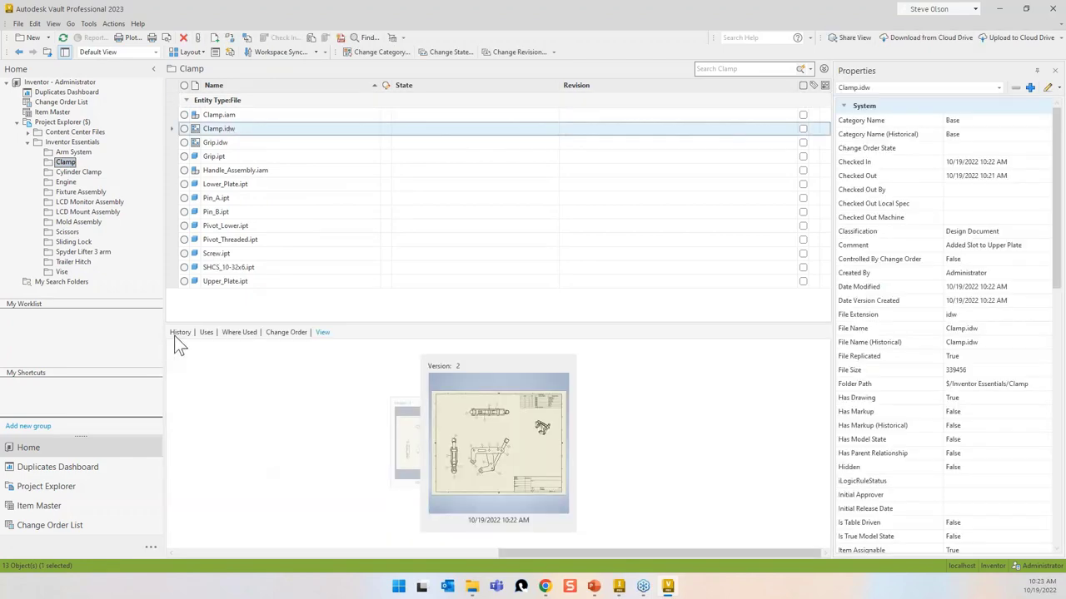
click(180, 333)
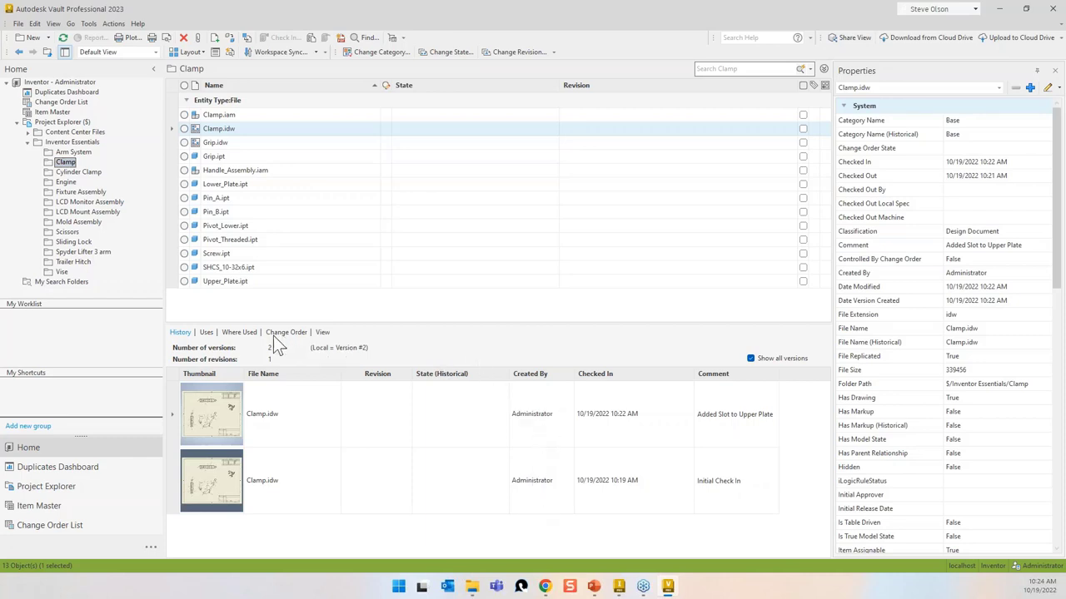
click(209, 332)
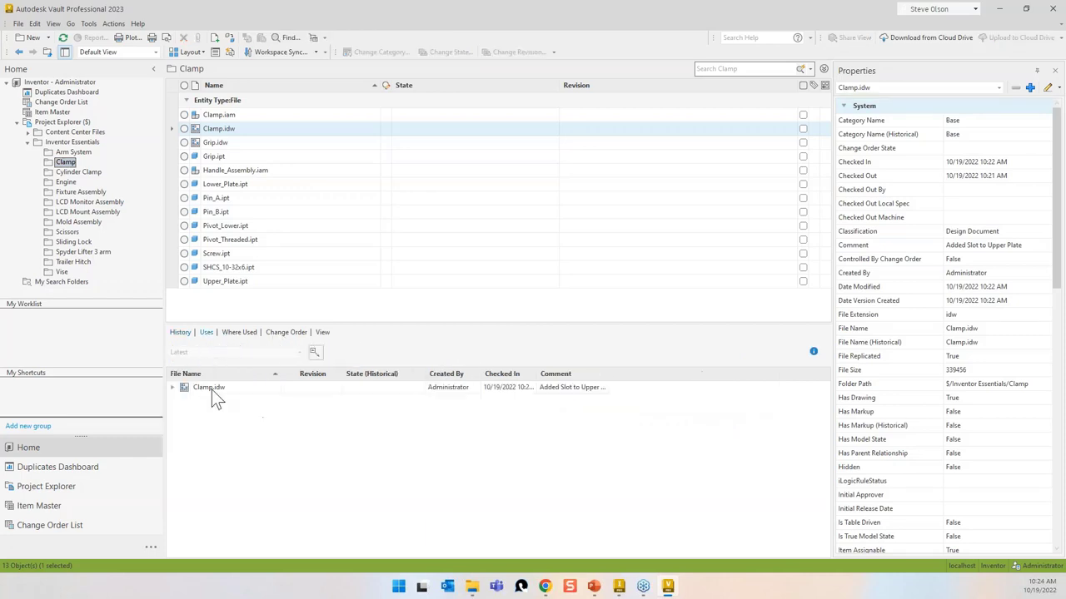
click(173, 388)
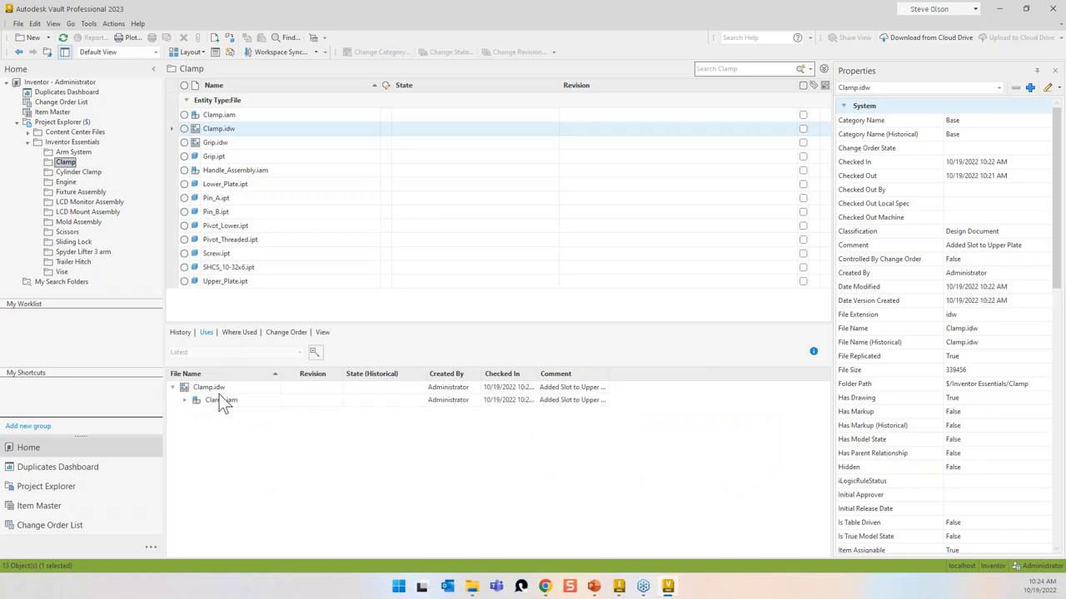
click(186, 401)
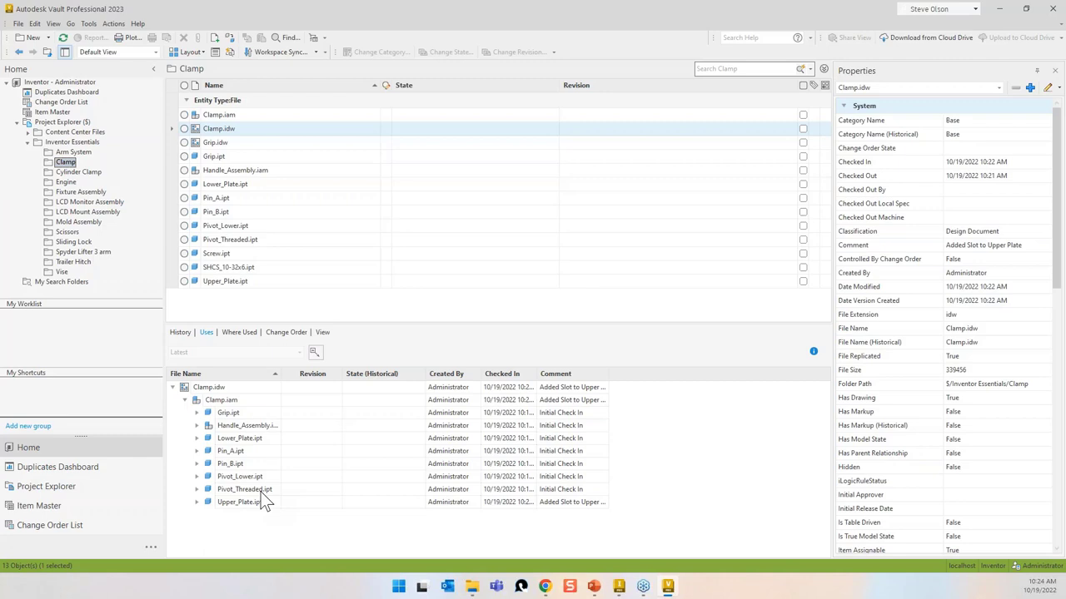
Step: Check where Clamp.idw and Clamp.iam are used, and view the change orders for Clamp.iam
click(237, 332)
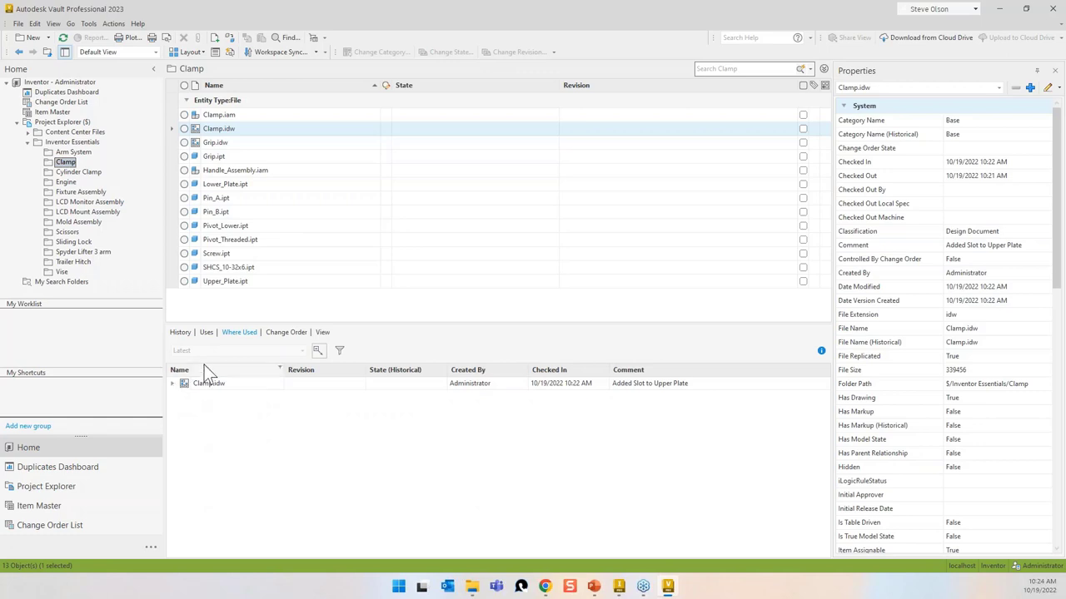
click(219, 115)
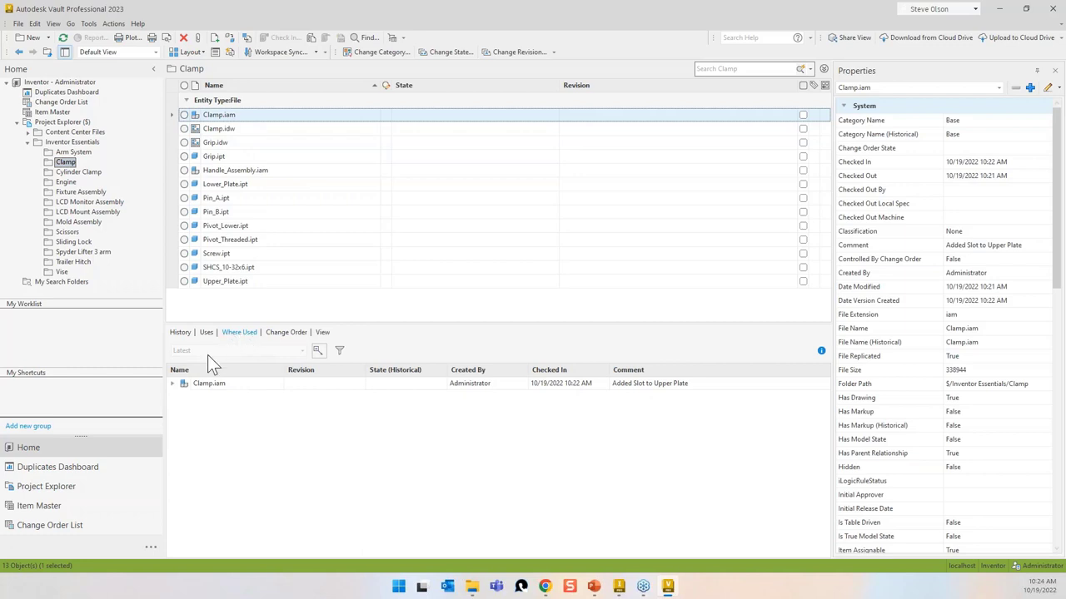
click(171, 384)
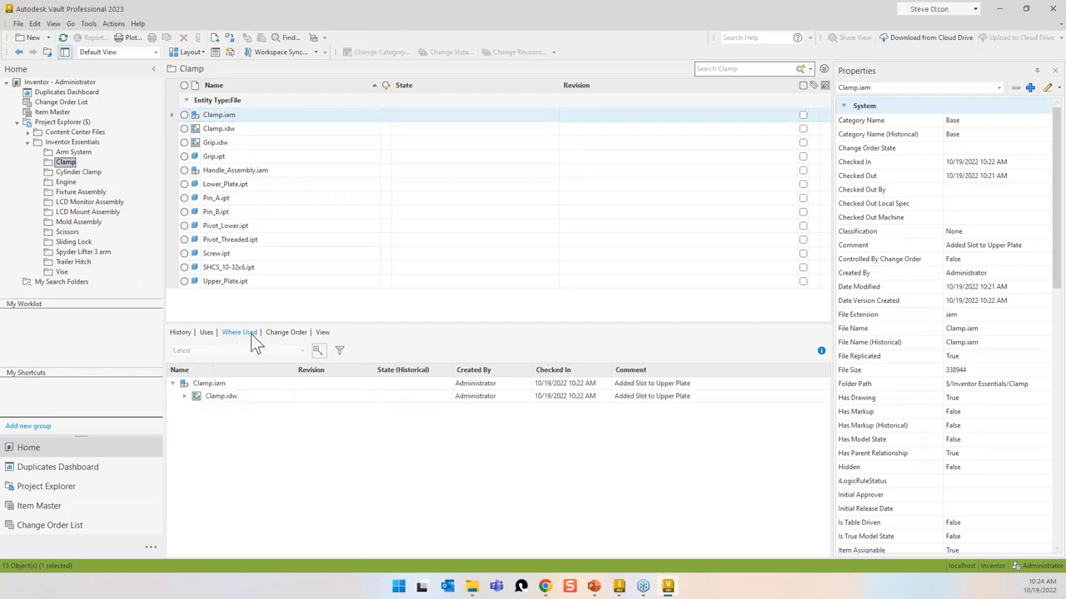
click(283, 333)
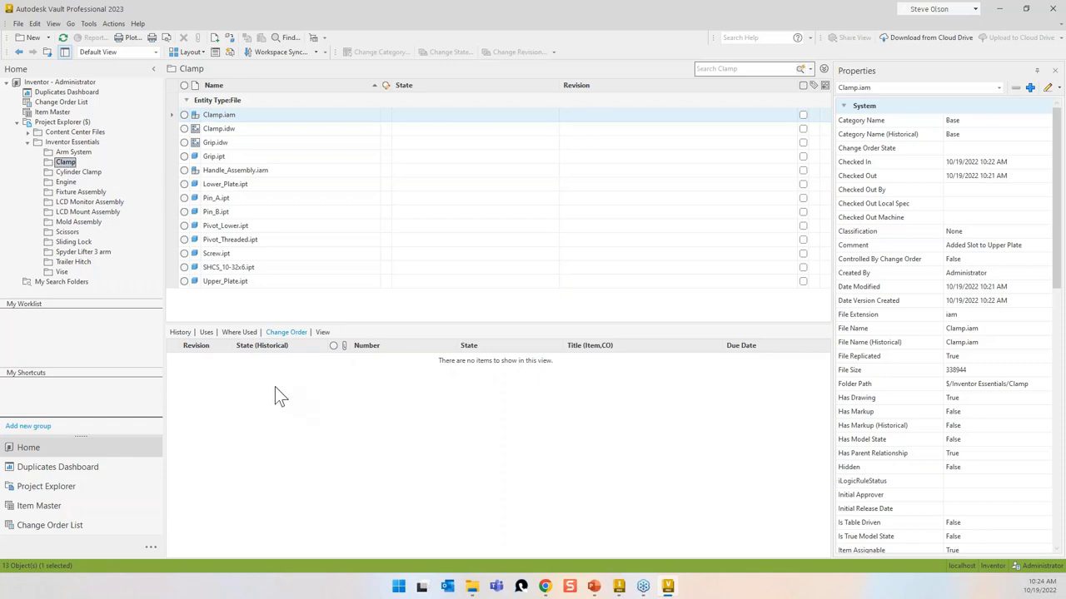
Step: Compare the preview thumbnails of Clamp.iam versions 1 and 2
click(322, 333)
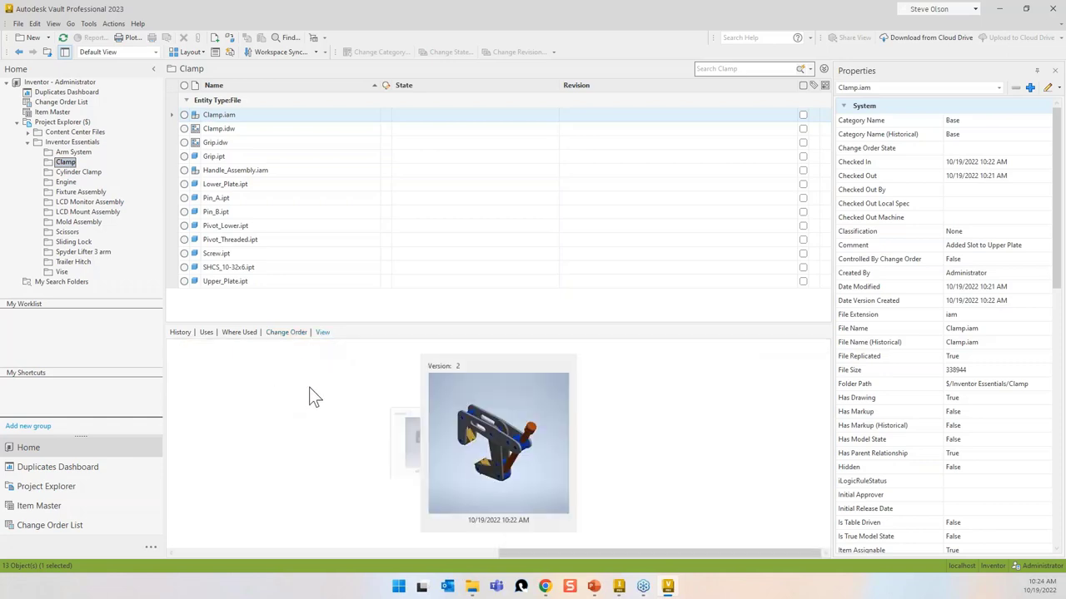
click(413, 440)
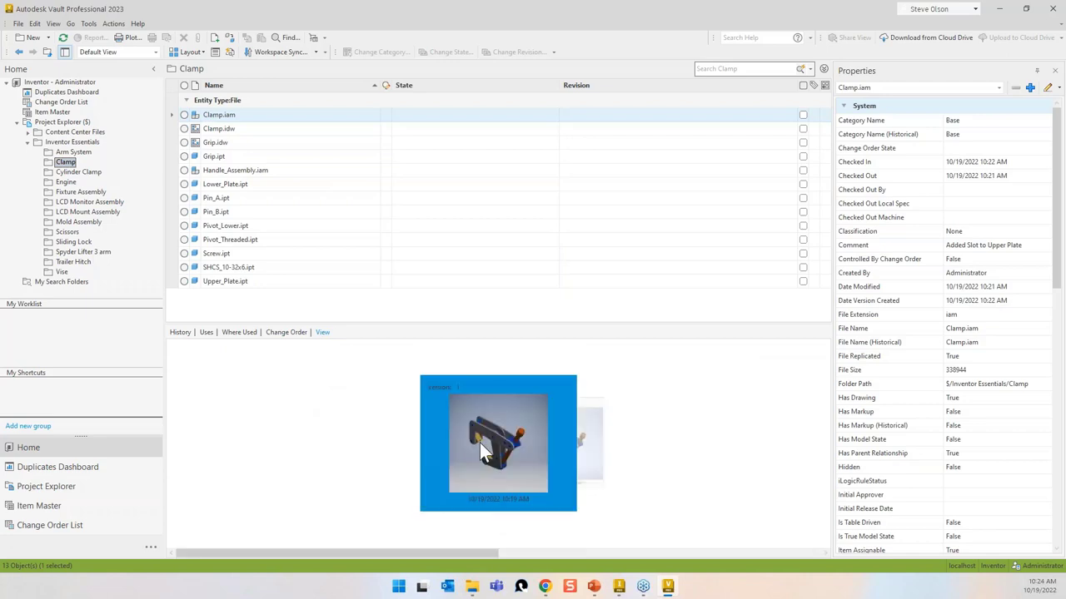
click(590, 443)
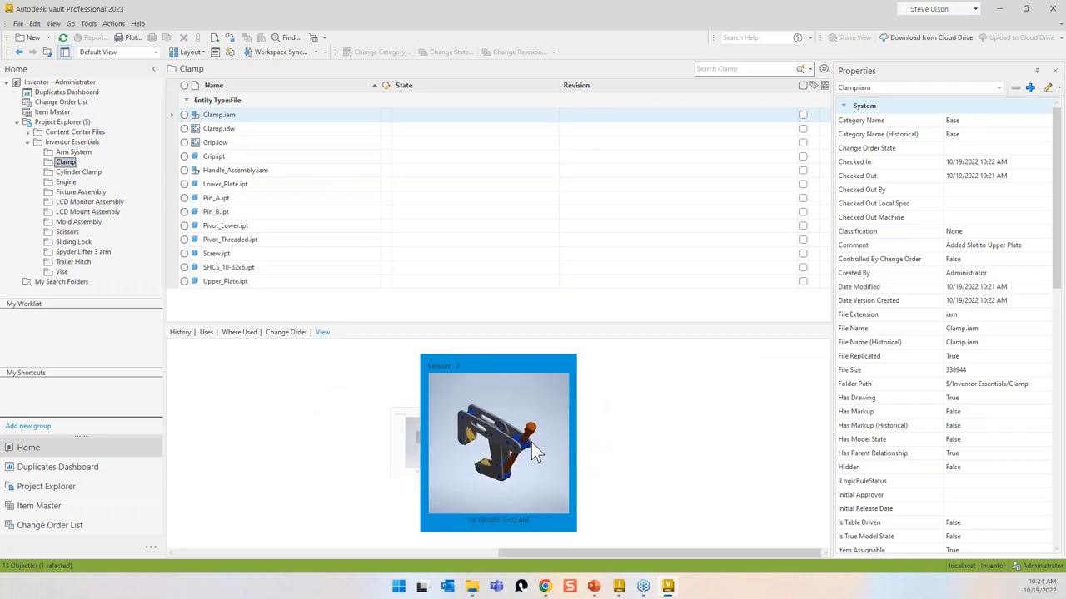
click(413, 435)
click(584, 439)
Step: Load the interactive 3D preview of Clamp.iam version 2 and inspect the model
double_click(482, 424)
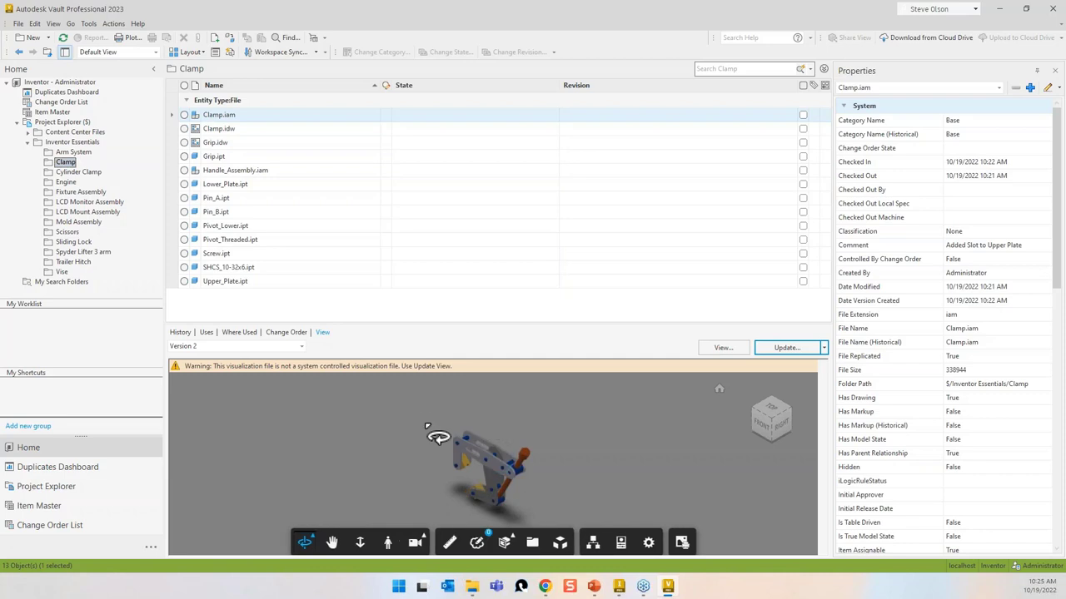
drag(491, 479, 504, 476)
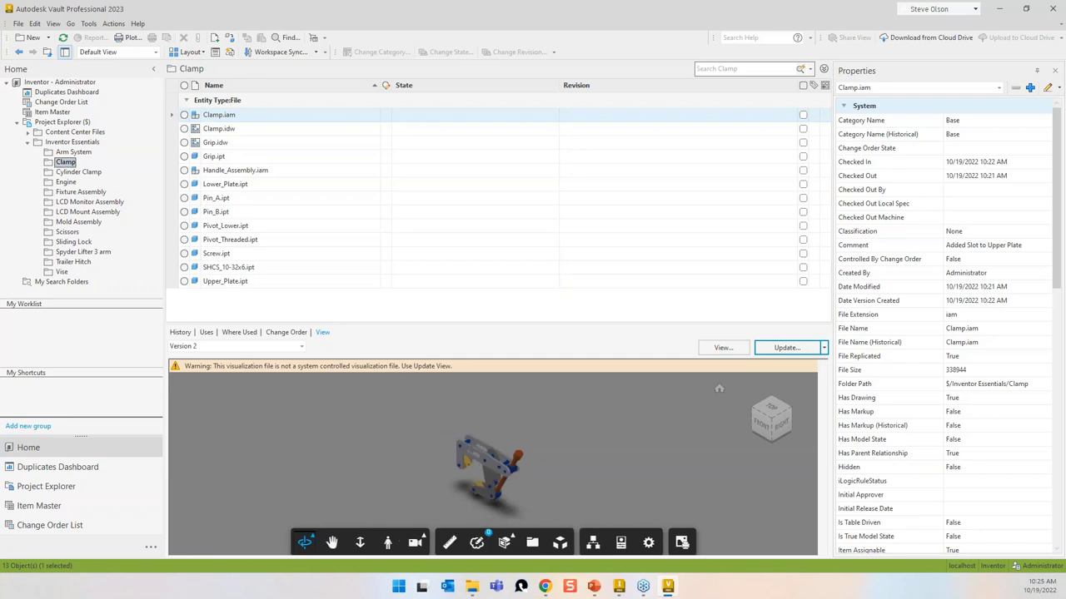
scroll(500, 466, up, 2)
scroll(500, 462, up, 3)
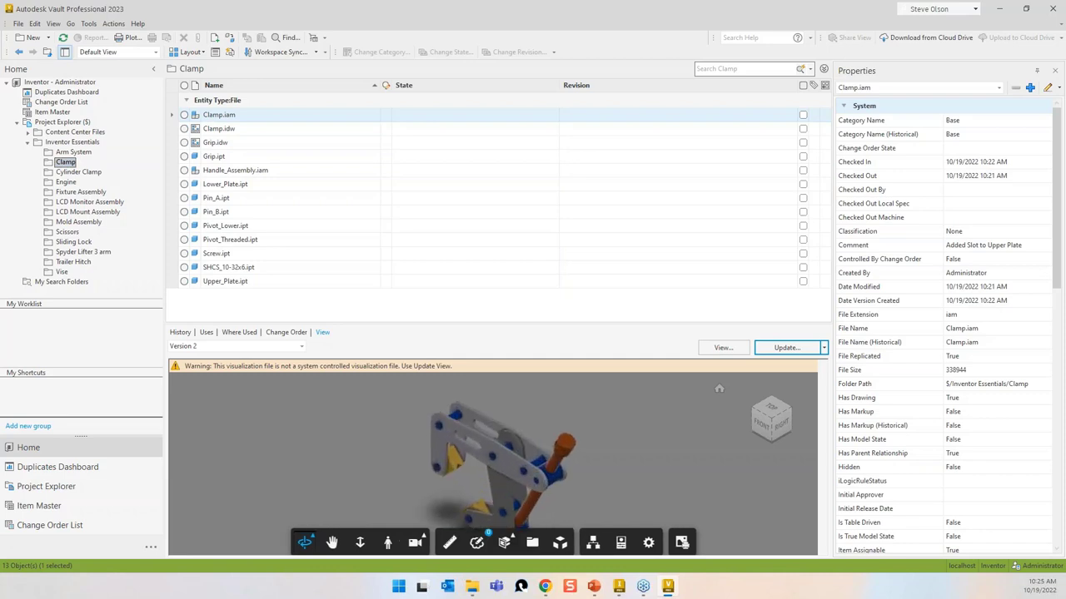
Step: Load the drawing preview of Clamp.idw version 2 and enlarge the preview area to inspect the sheet
click(234, 129)
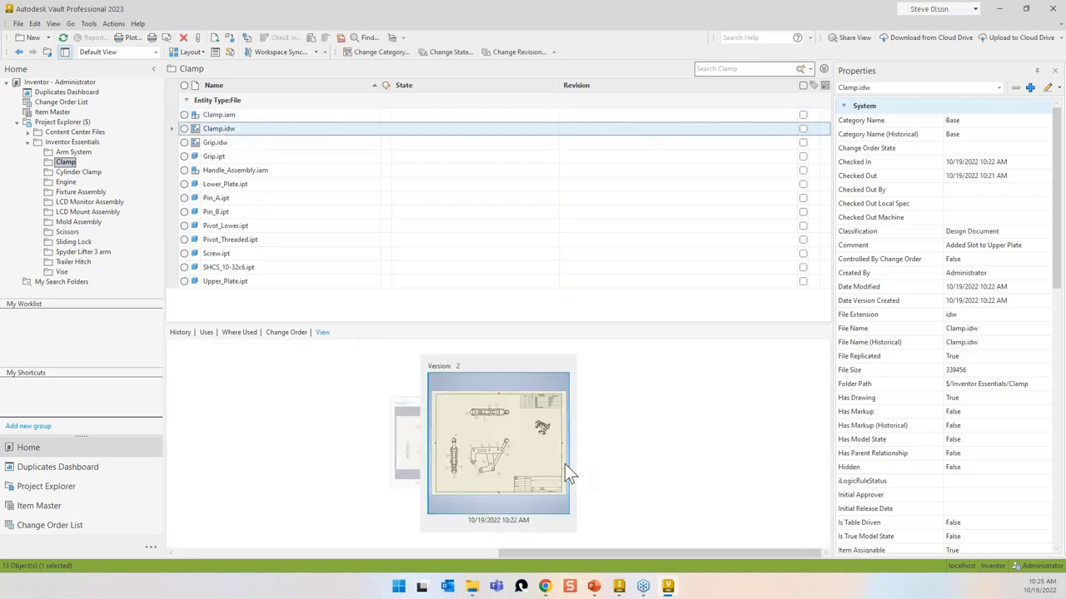
click(512, 438)
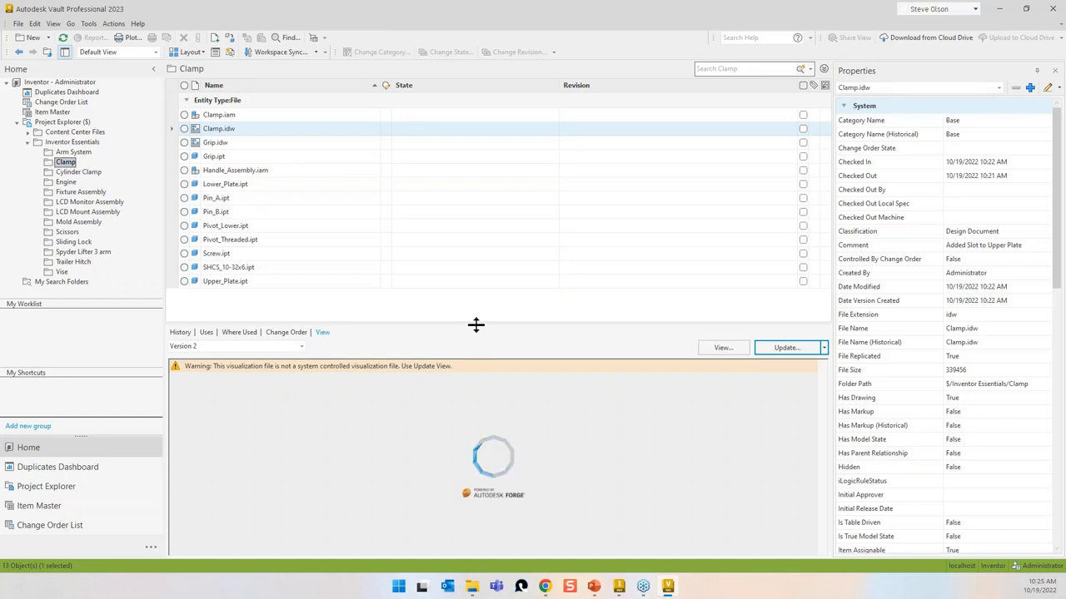
drag(450, 324, 450, 257)
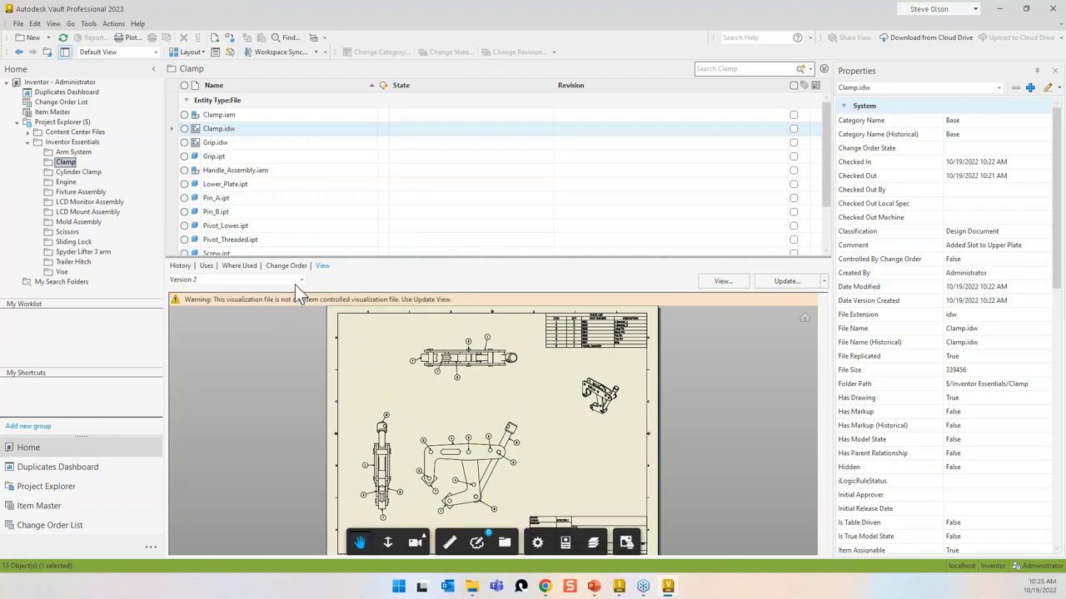
Step: Switch the Clamp.idw preview to version 1 and back to version 2, and return to its version history
click(295, 282)
click(240, 302)
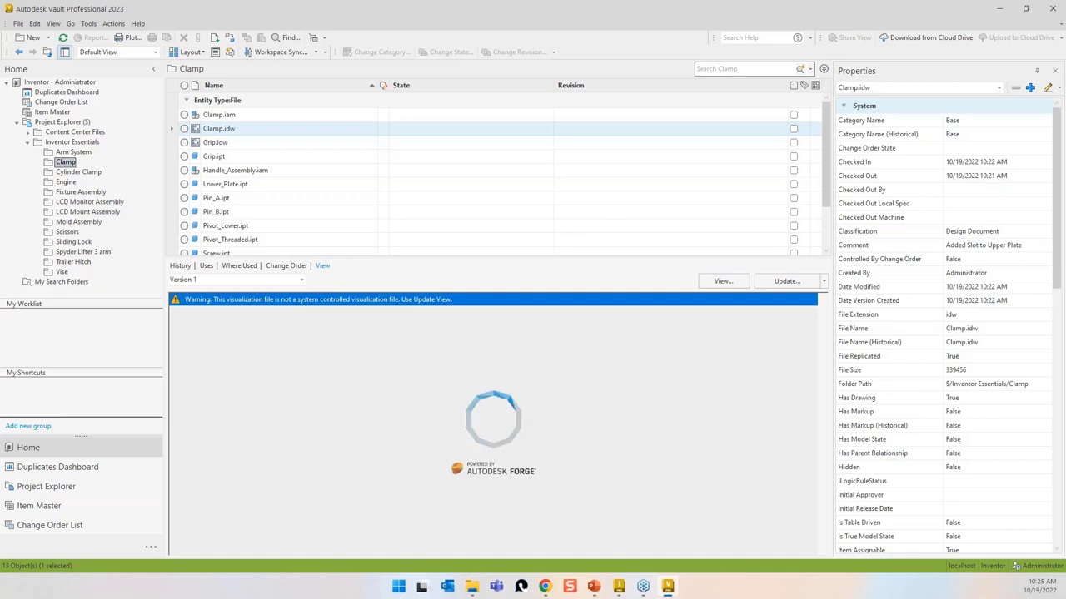
click(269, 280)
click(243, 292)
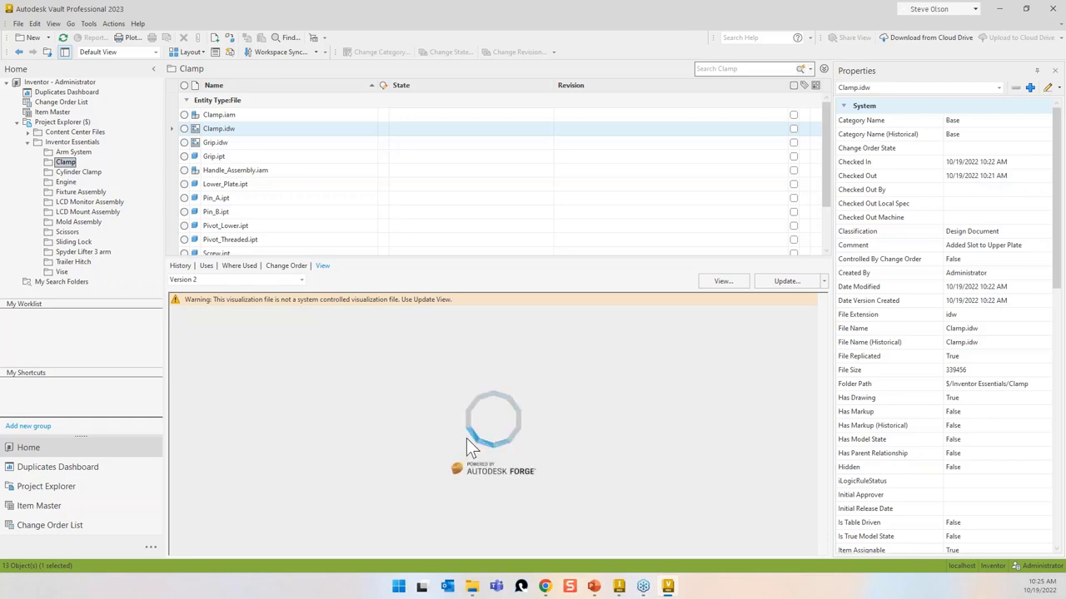
click(183, 267)
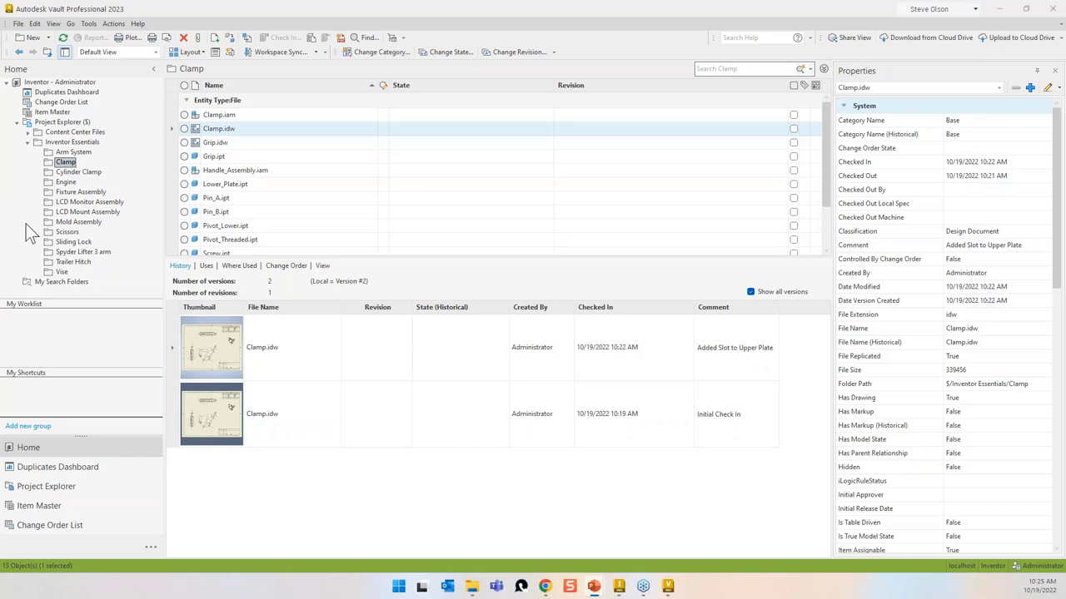
Step: Search the Inventor Essentials folder for "clamp"
click(70, 143)
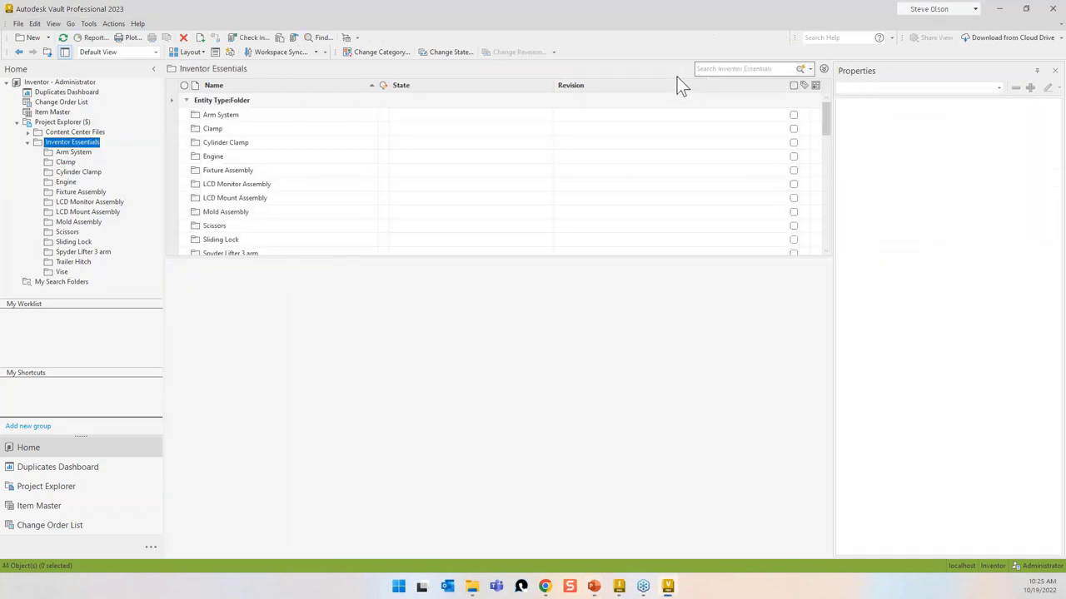
click(724, 69)
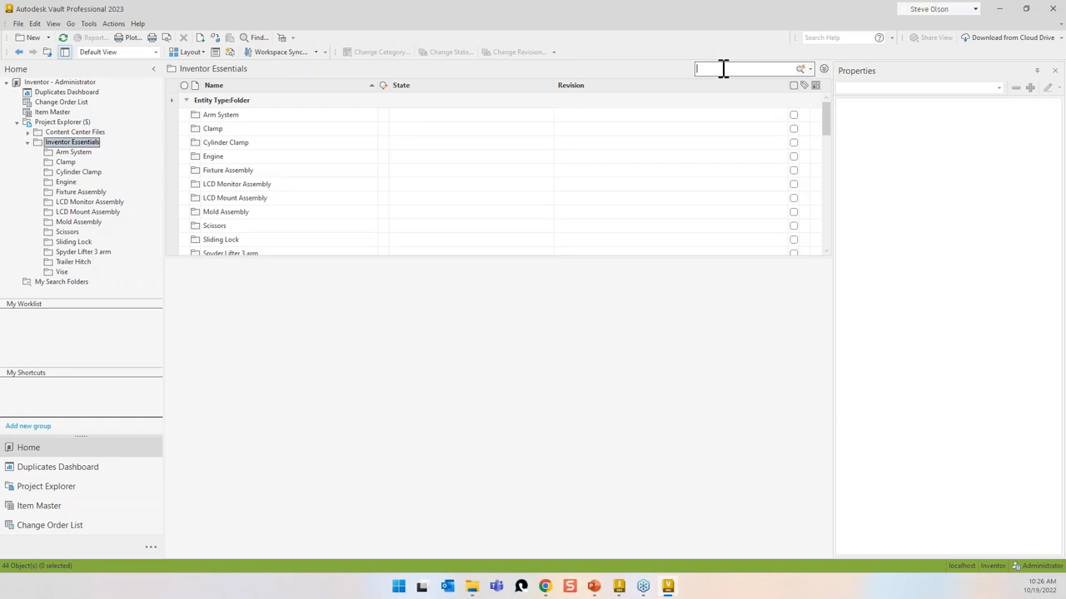
text(lamp)
key(Return)
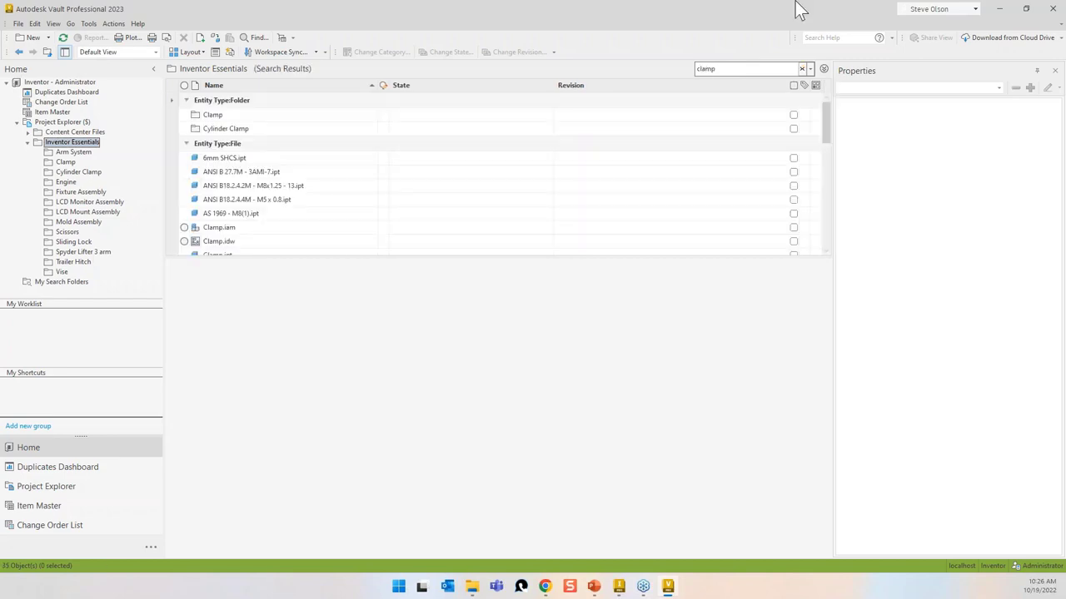
Step: Review the search results and check the properties of 6mm SHCS.ipt and Grip.idw
click(226, 159)
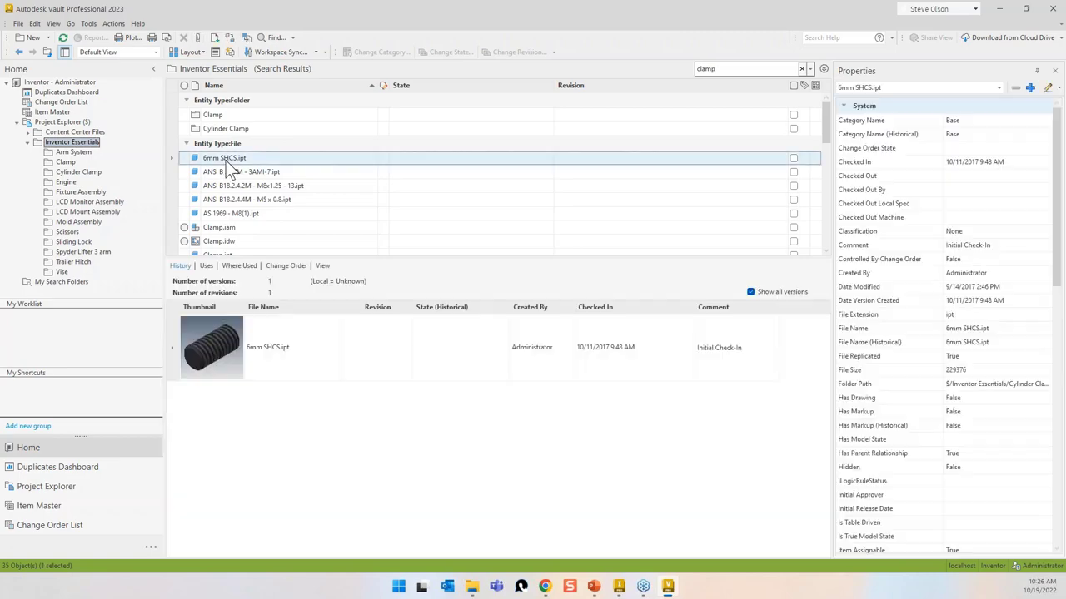
drag(1059, 154, 974, 142)
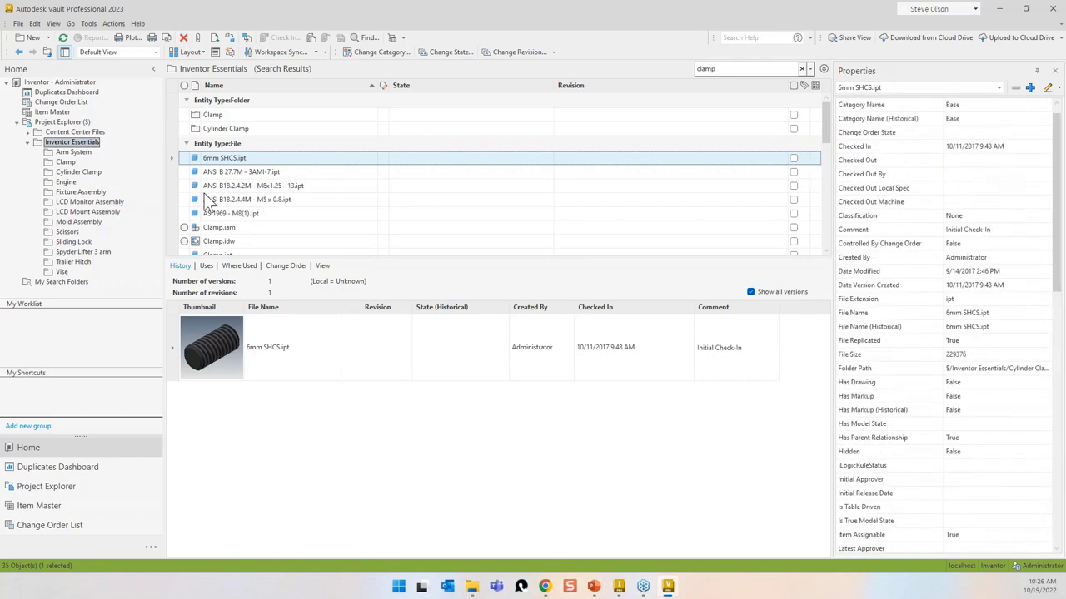
drag(828, 115, 817, 171)
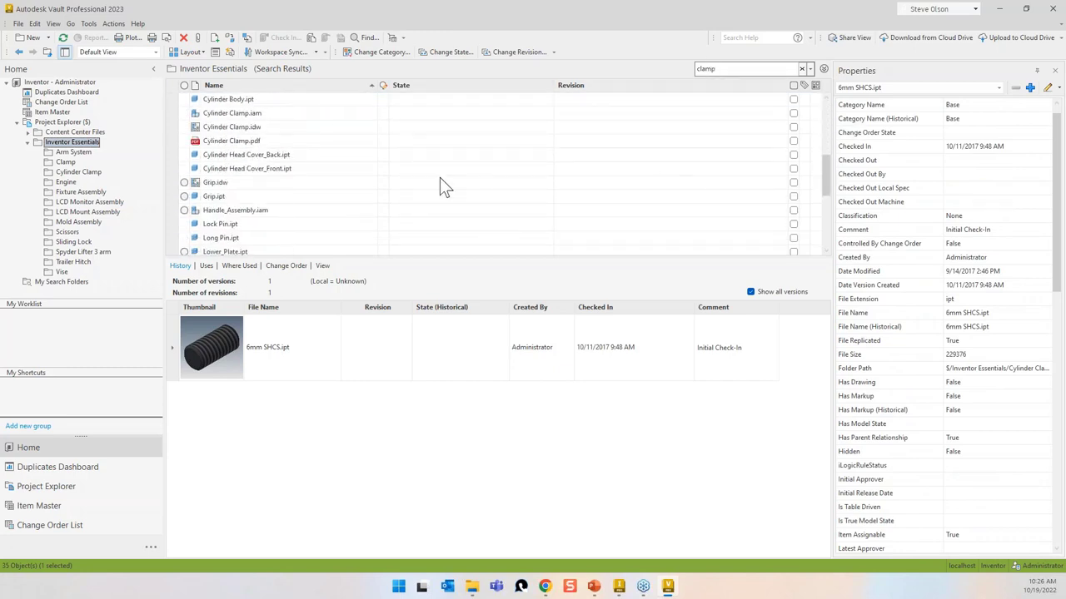
click(216, 185)
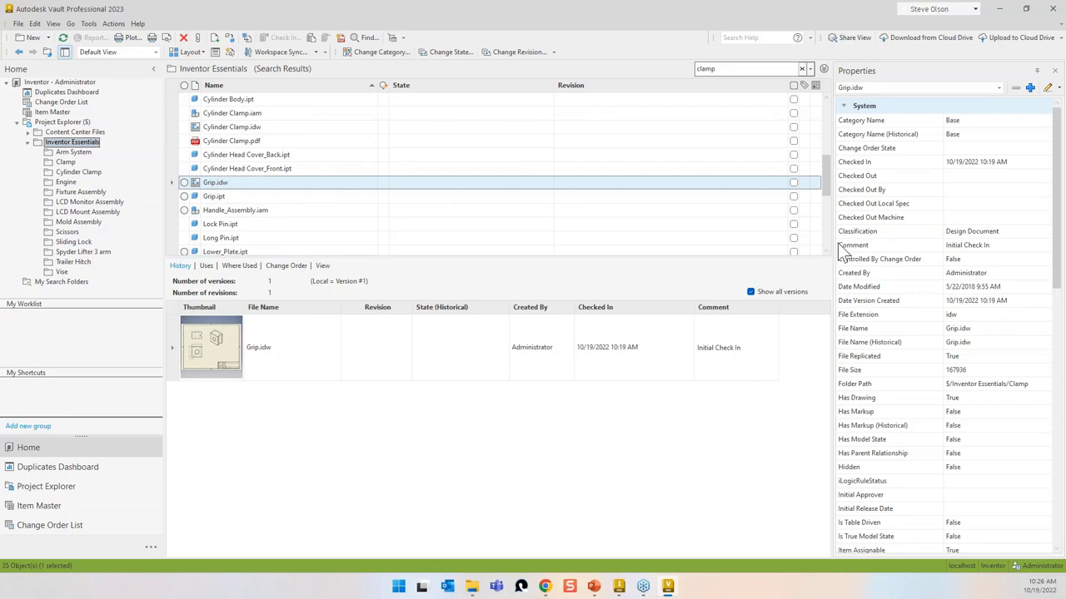
drag(825, 170, 822, 80)
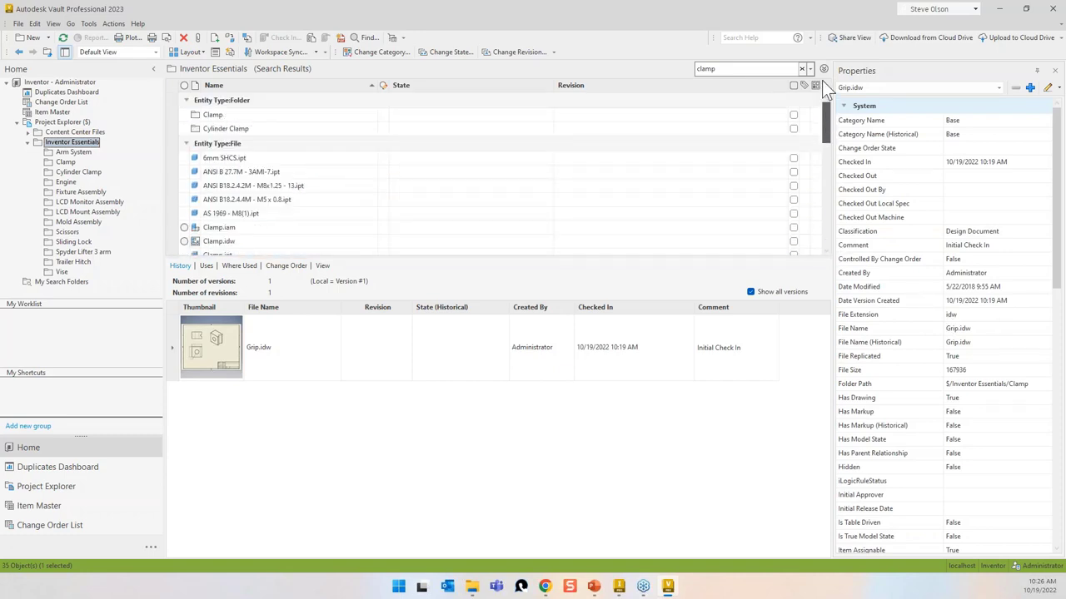
Step: Search the folder for "Steel, Mild" and check the Material property of 3136 1074 64.ipt
double_click(729, 67)
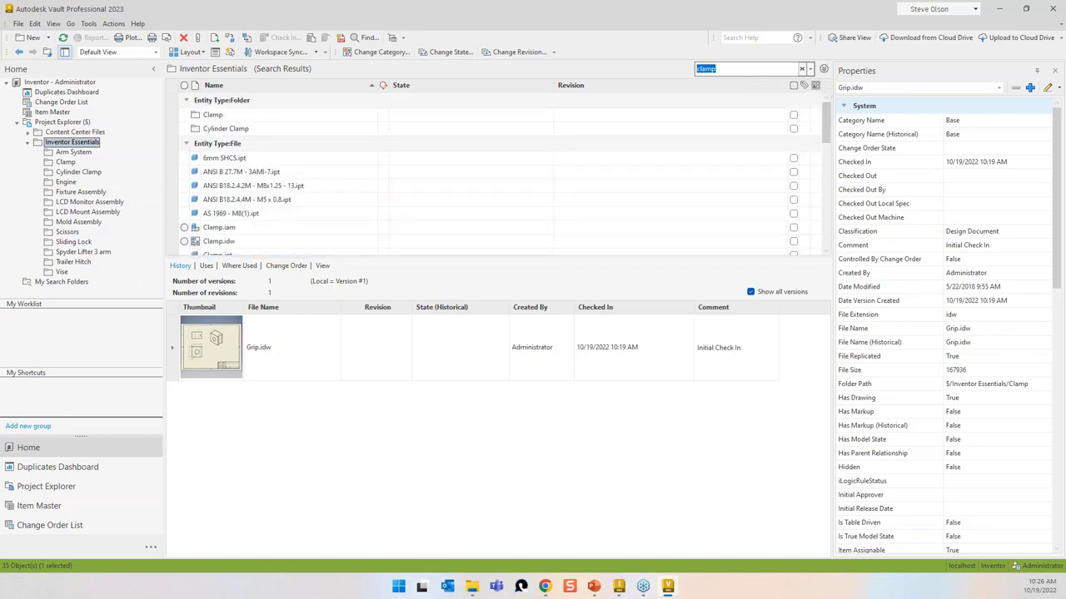
text(Steel, Mild)
key(Return)
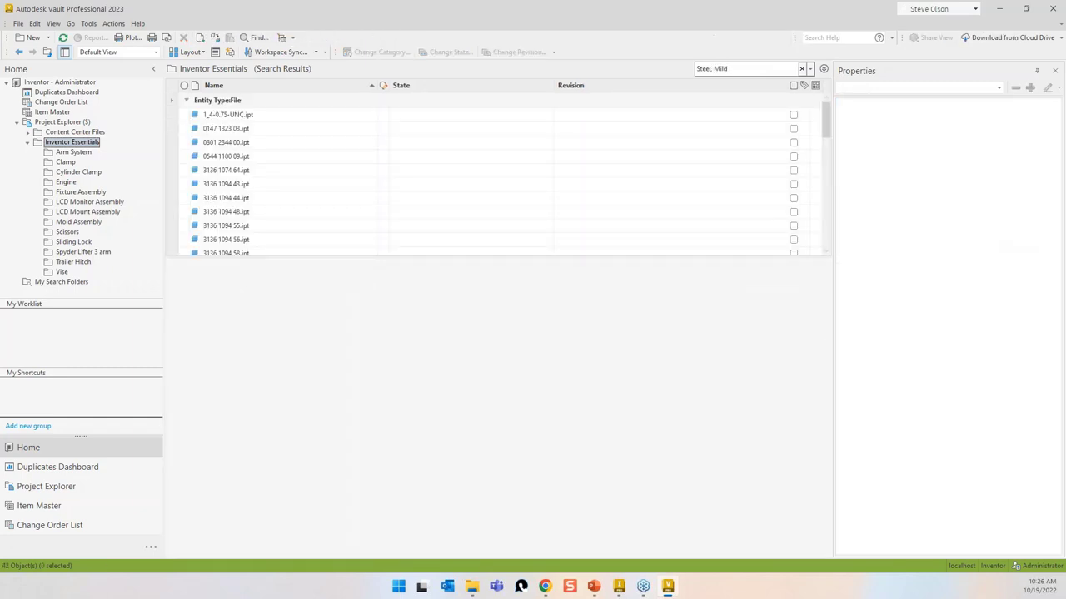
click(227, 174)
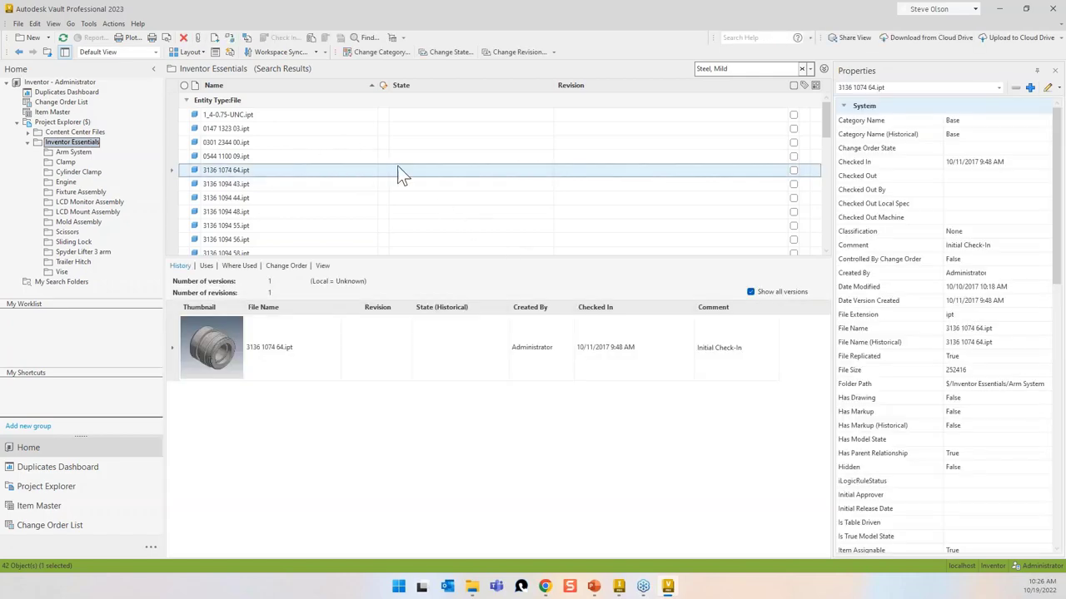
drag(1056, 160, 1039, 445)
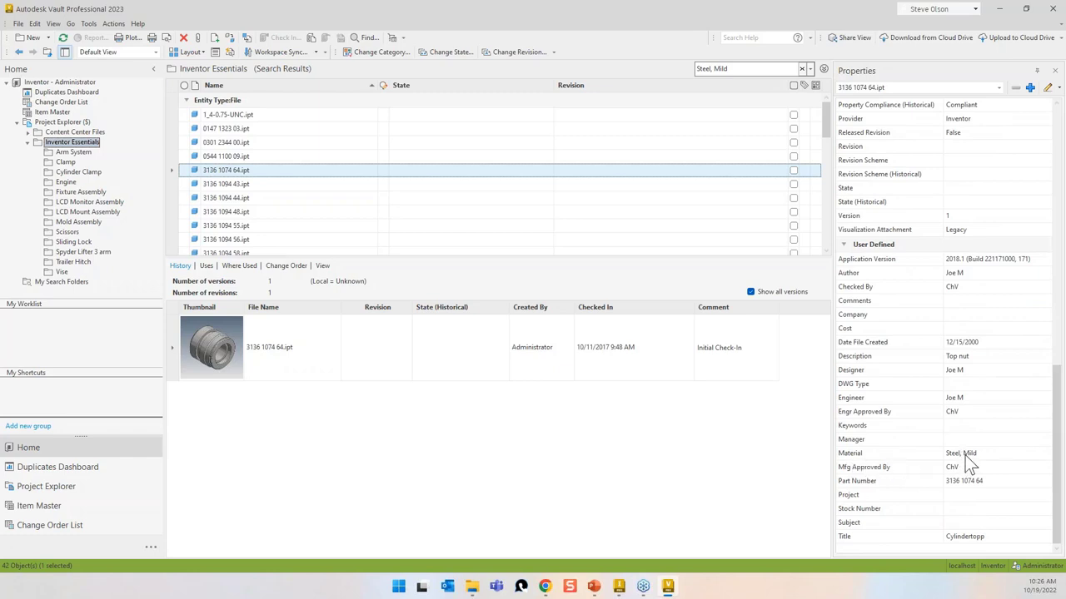
Step: Clear the folder search, expand the query builder and search for files with "clamp" in the File Name
click(811, 69)
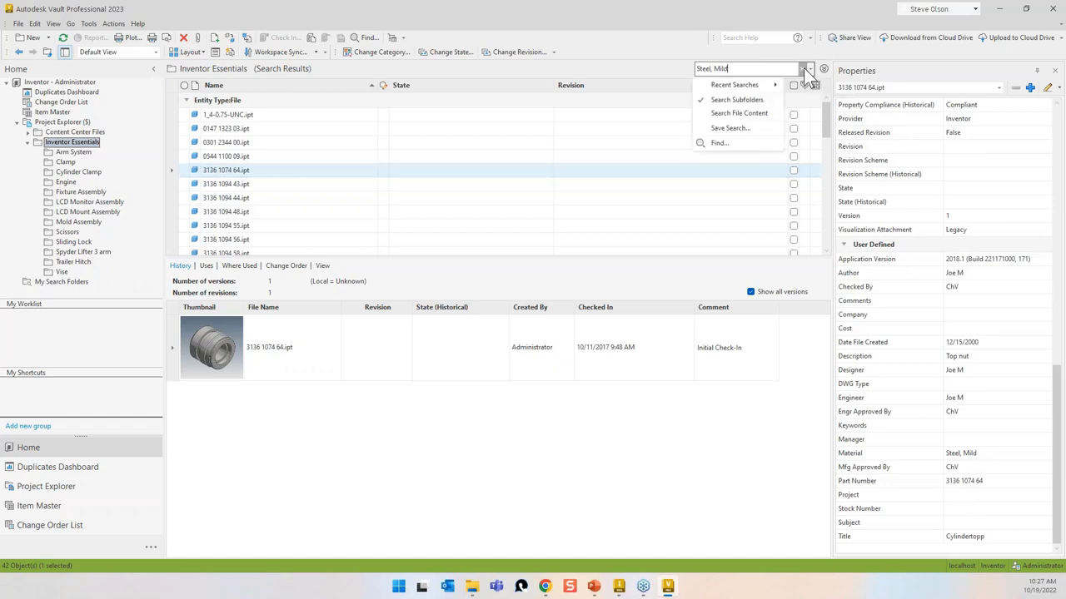
click(803, 68)
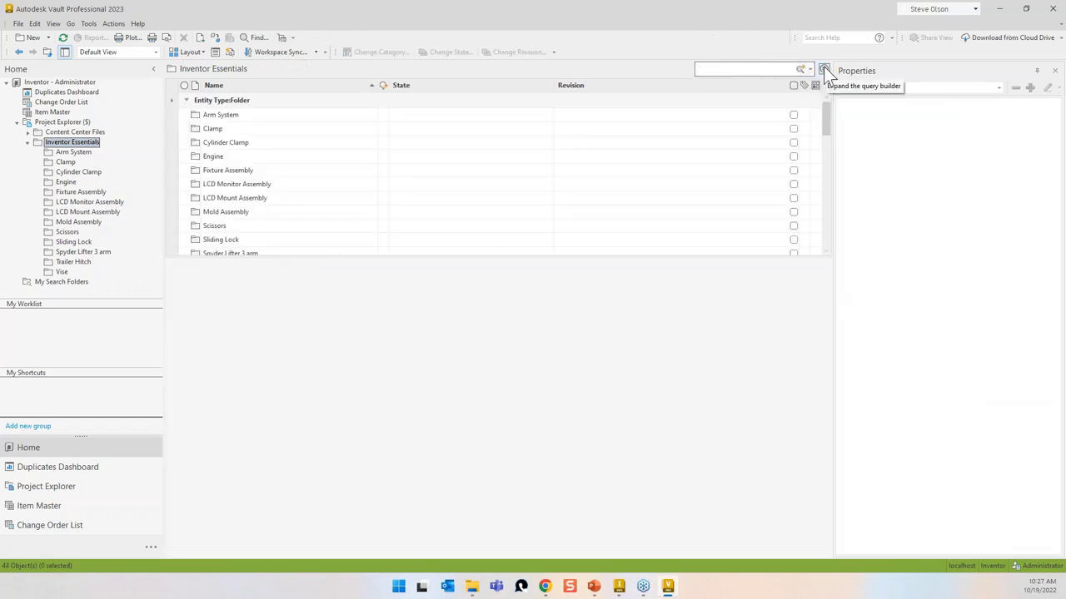
click(823, 69)
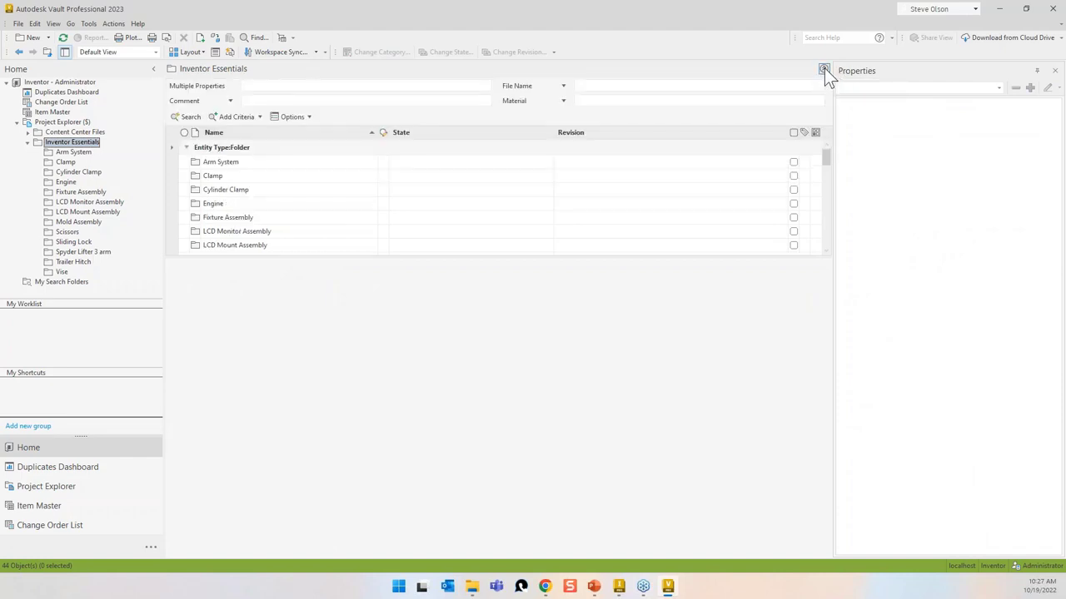
click(825, 68)
click(824, 68)
click(598, 86)
text(clamp)
key(Return)
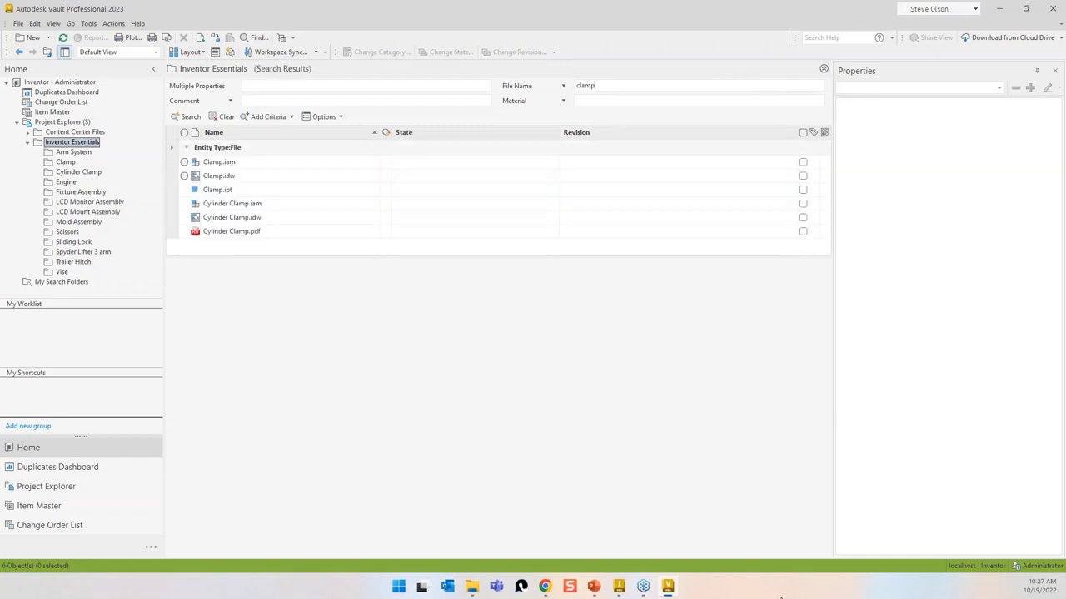
Step: Clear the File Name criterion and search by Material for "Steel, Mild"
key(BackSpace)
key(BackSpace)
key(BackSpace)
key(BackSpace)
click(565, 101)
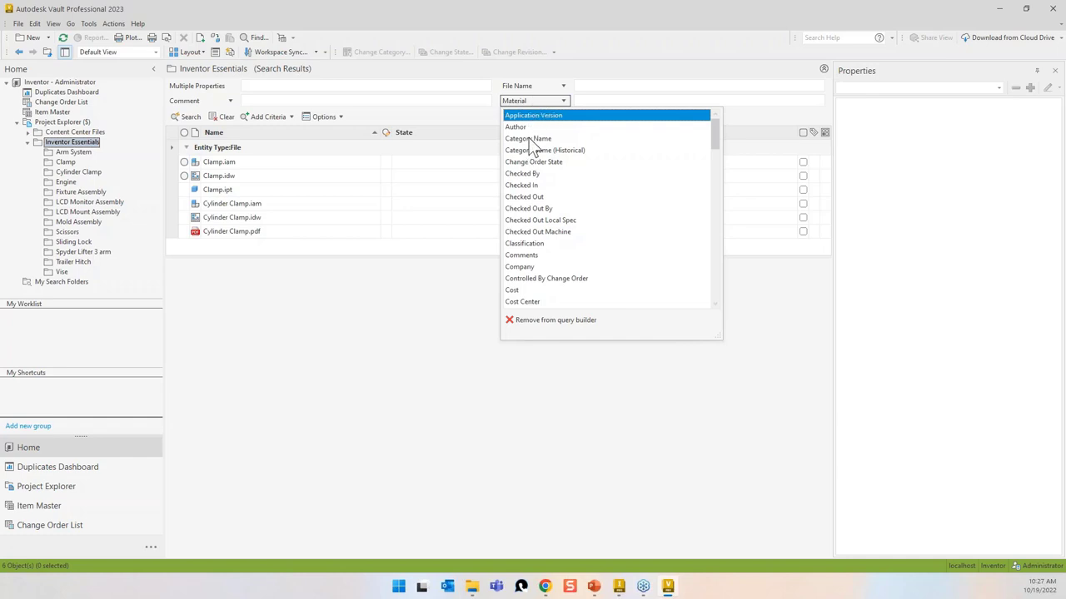
click(592, 100)
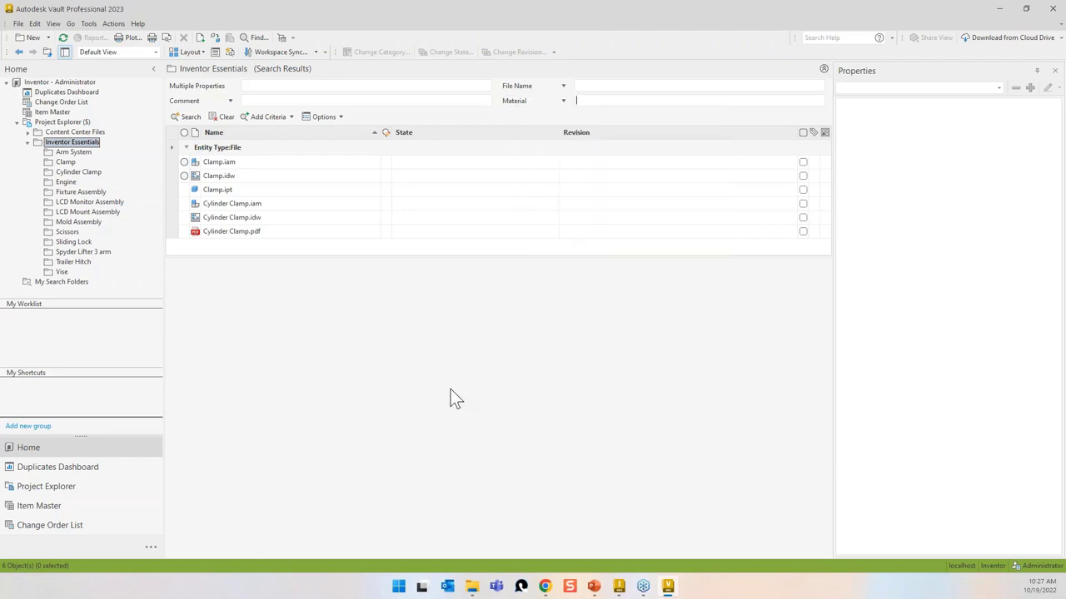
text(Steel, Mild)
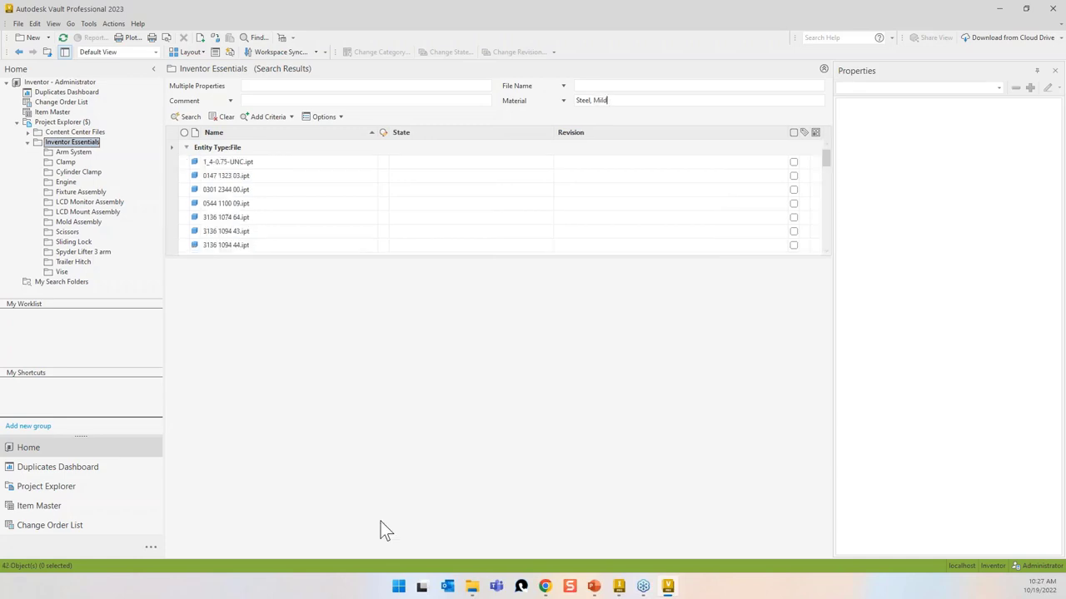
Step: Search by Material with the wildcard "Steel*" and clear the criterion once the results are listed
drag(635, 101, 581, 99)
key(BackSpace)
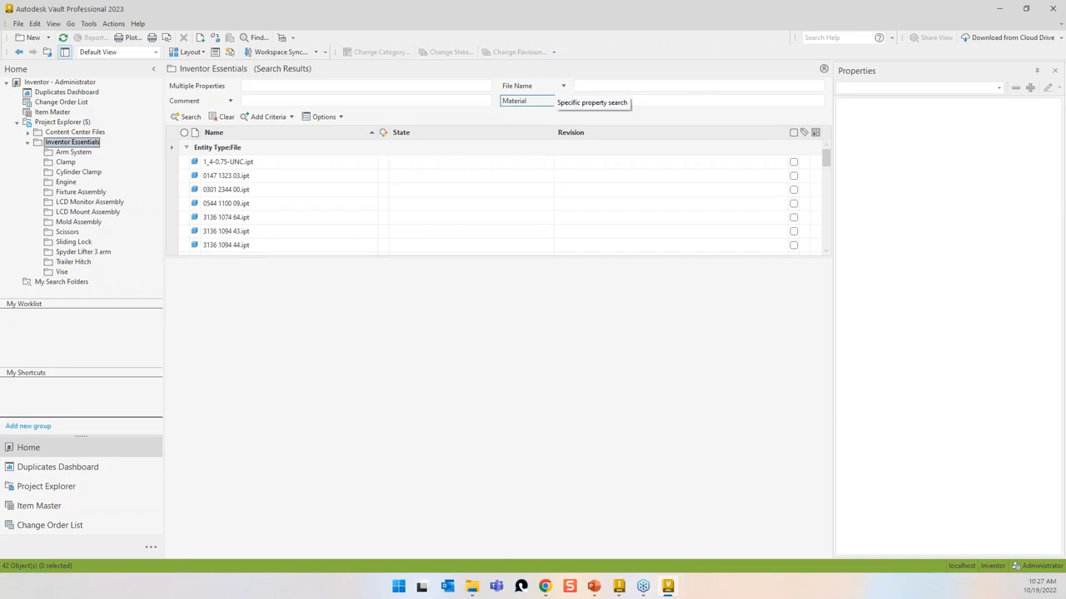
text(s)
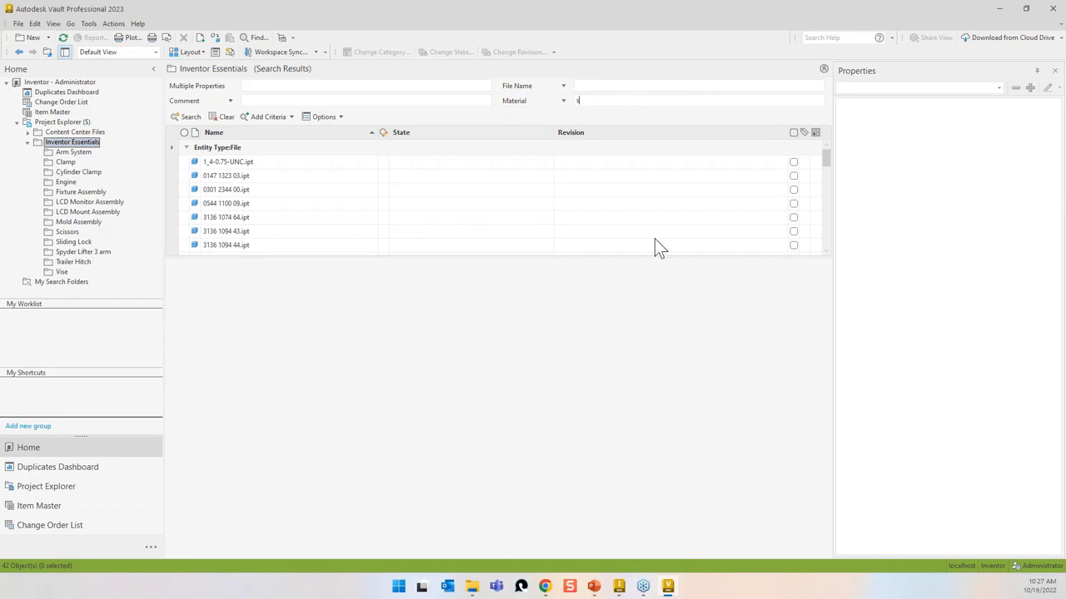
text(teel*)
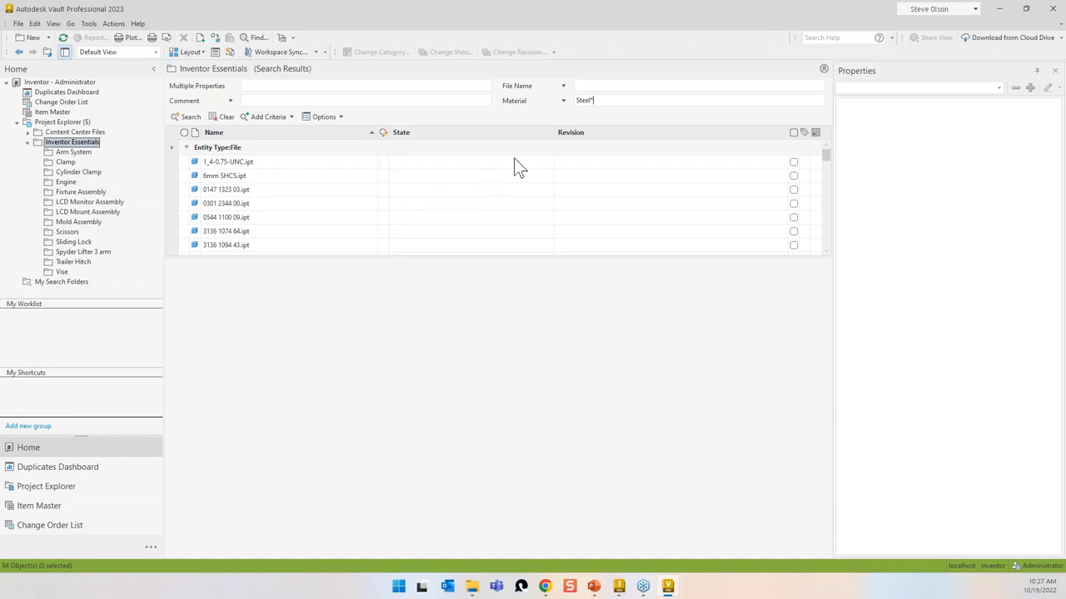
double_click(590, 100)
key(BackSpace)
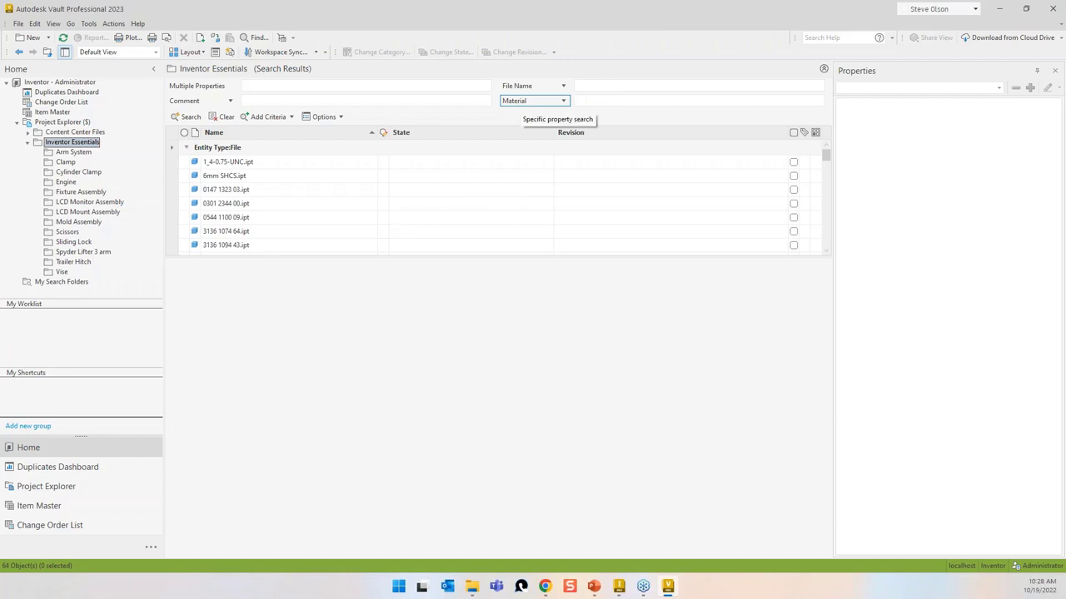
Step: Start an advanced Find query and add the criterion Material contains "Steel, Mild"
click(253, 37)
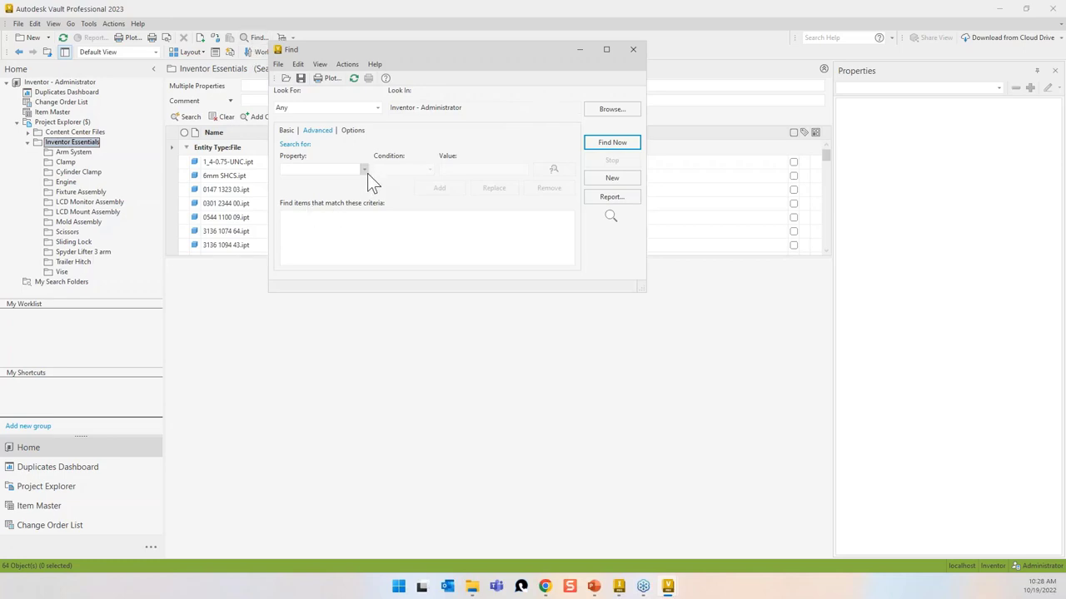
click(364, 170)
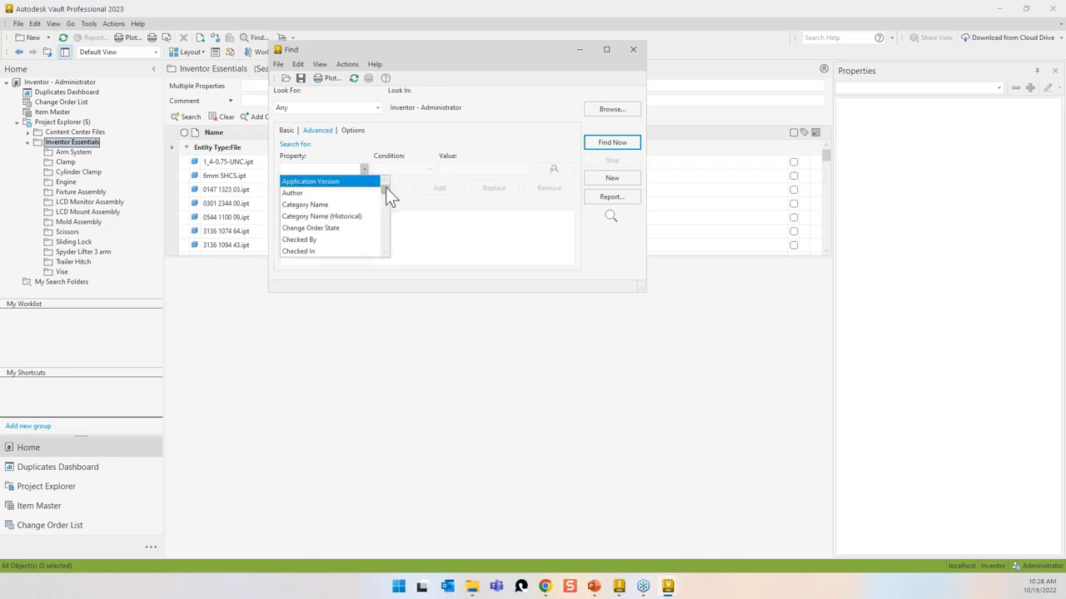
drag(385, 187, 386, 231)
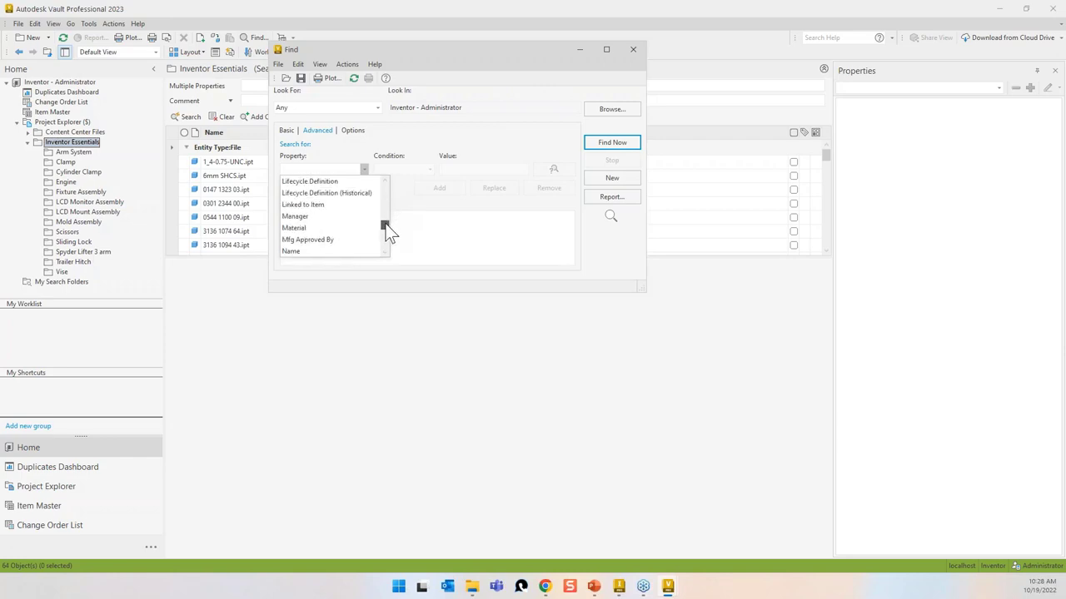
click(360, 218)
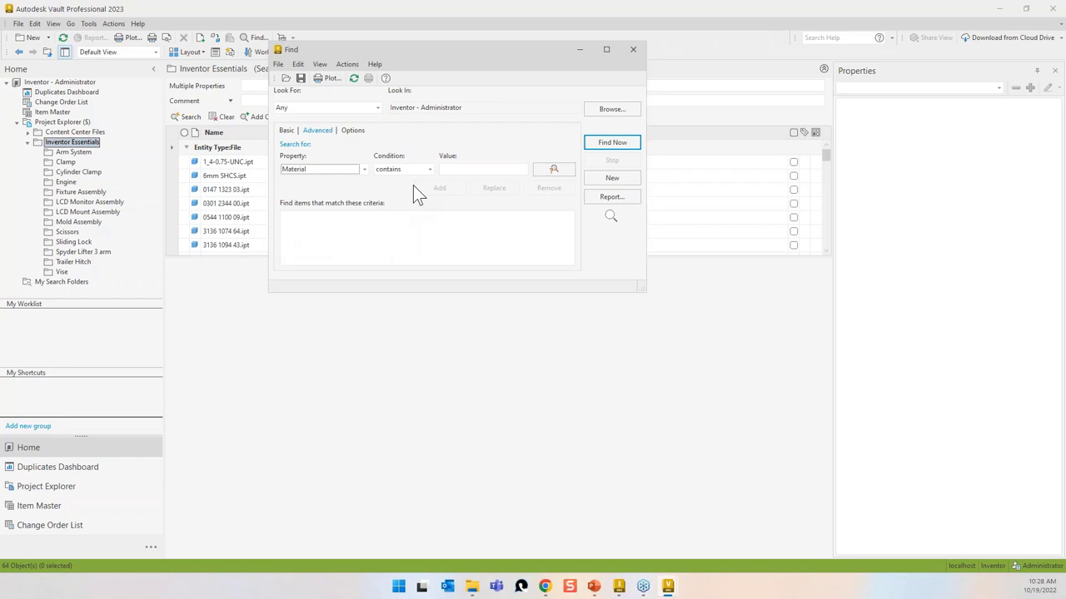
click(459, 169)
text(Steel, Mild)
click(439, 188)
Step: Add the criterion Description contains "*Plate*" to the advanced Find query and run the search
click(364, 169)
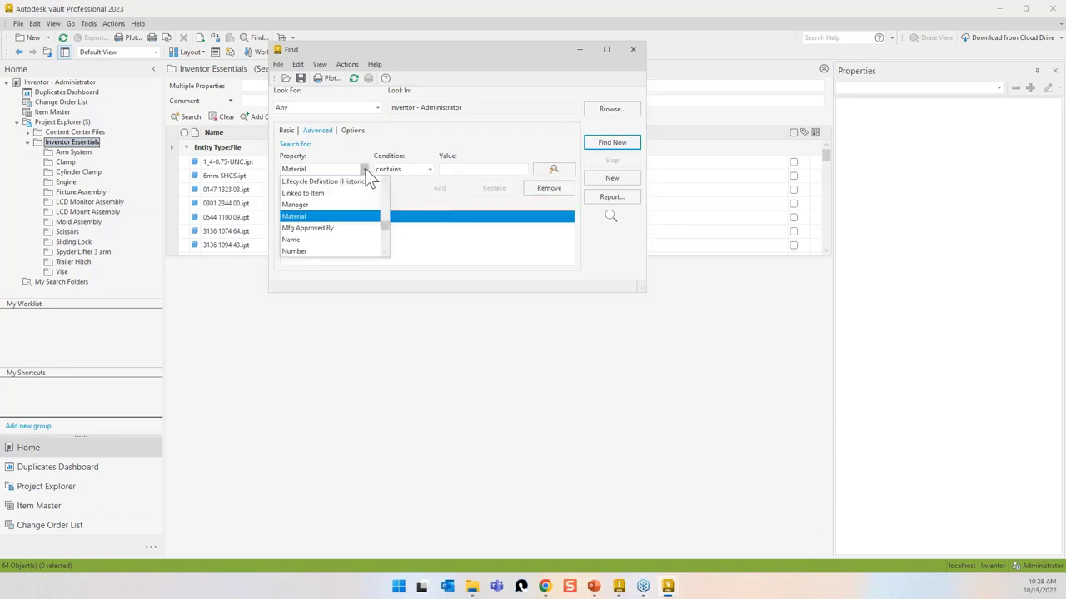
drag(388, 228, 386, 202)
click(358, 218)
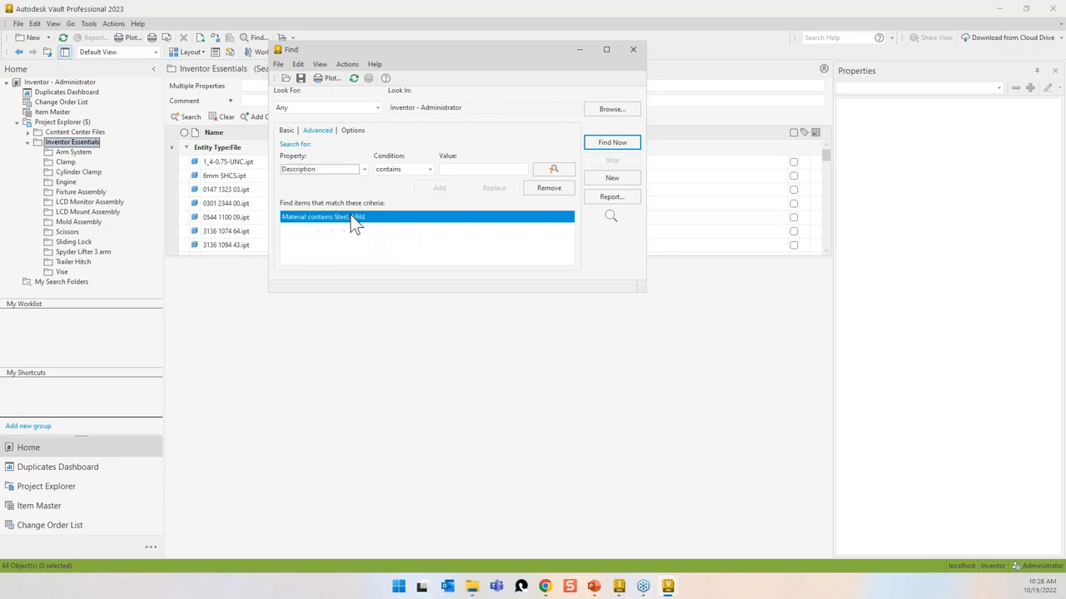
click(466, 169)
text(*Plate*)
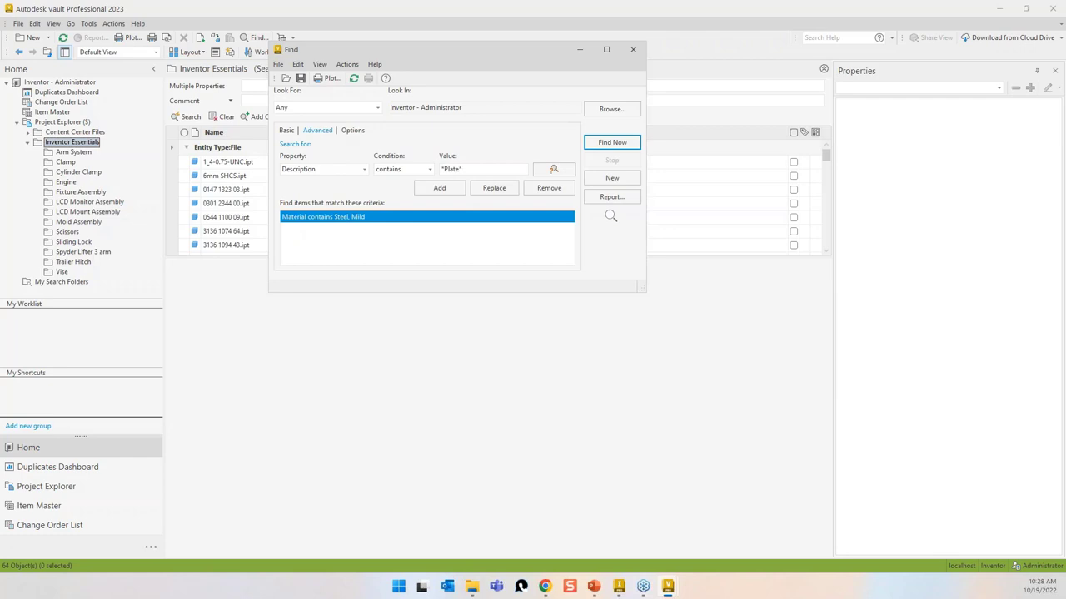
click(443, 190)
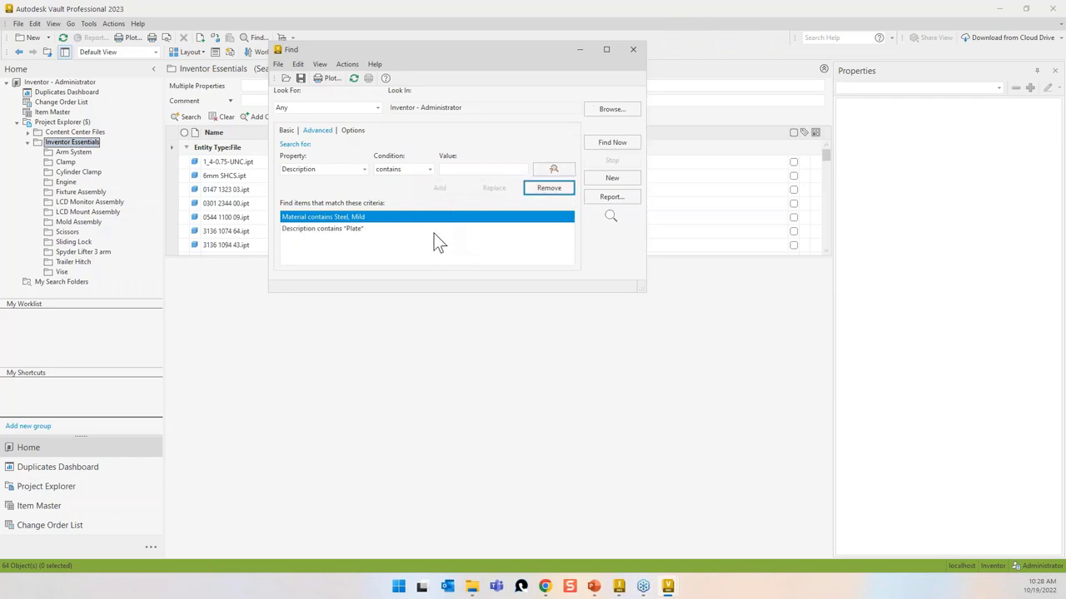
click(613, 142)
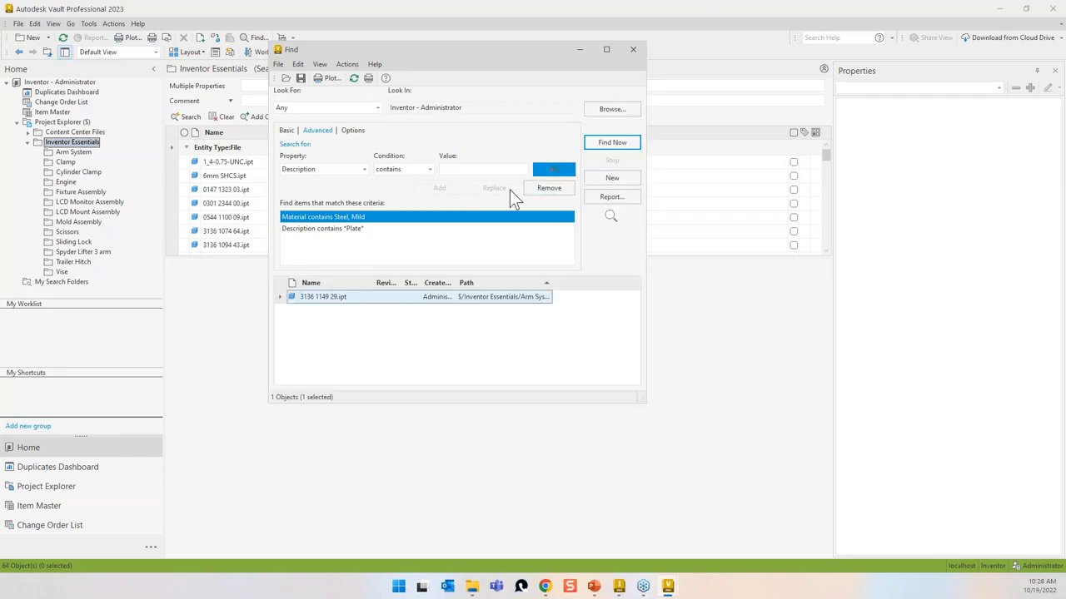
Step: Go to the folder of the found part 3136 1149 29.ipt, close the Find dialog and check the part's Material and Description properties
right_click(342, 299)
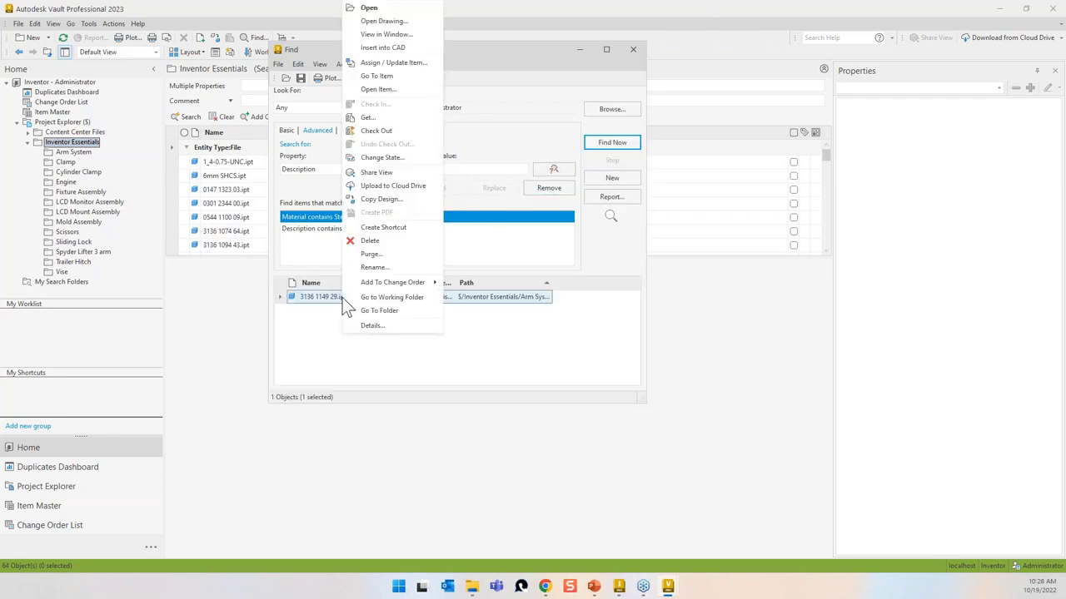
click(390, 313)
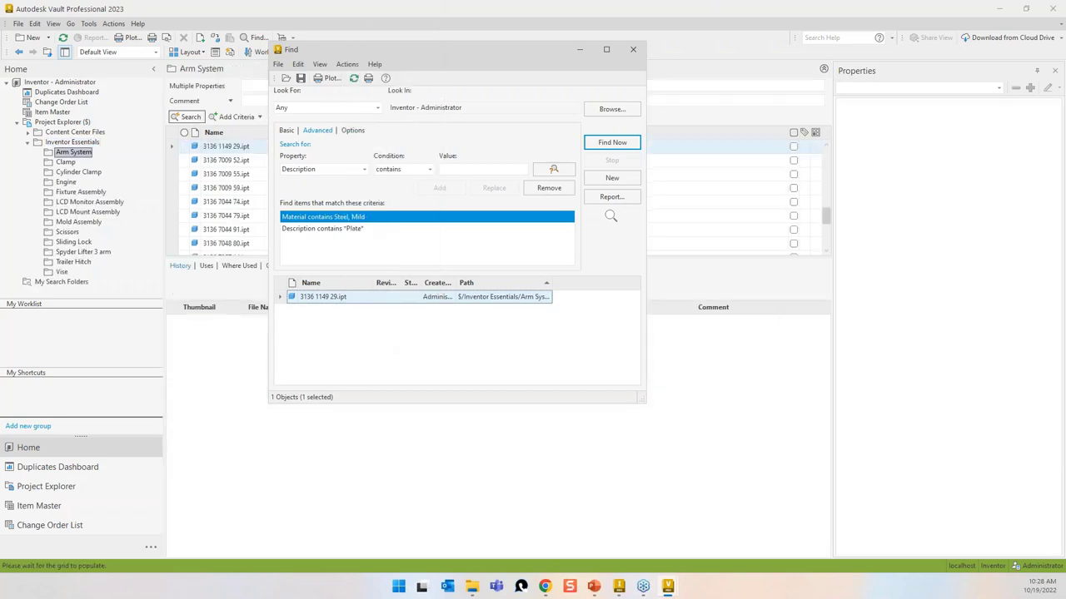
click(637, 48)
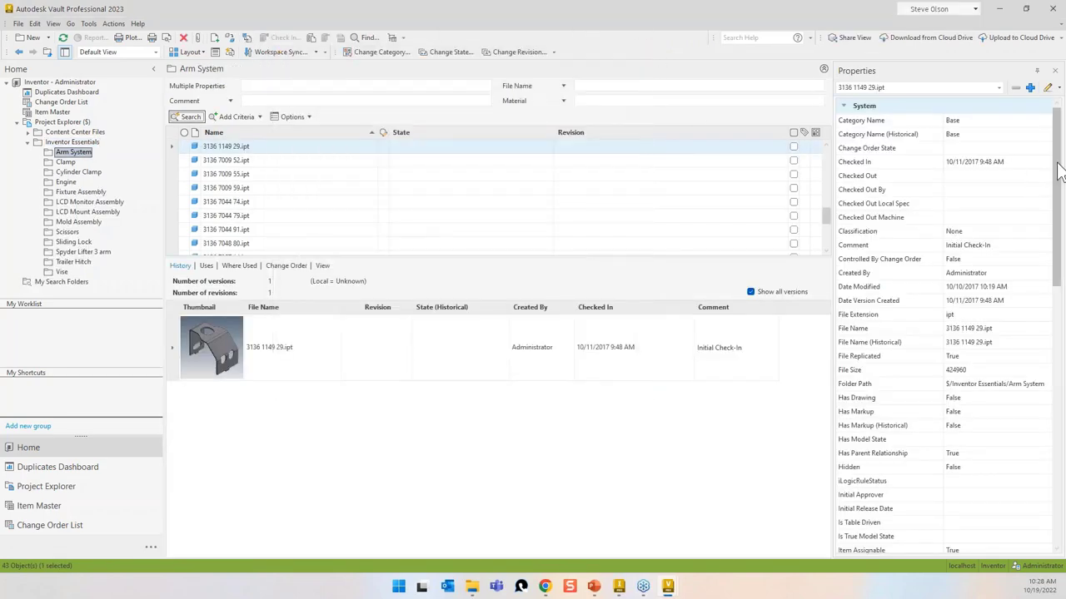
drag(1057, 171, 1056, 445)
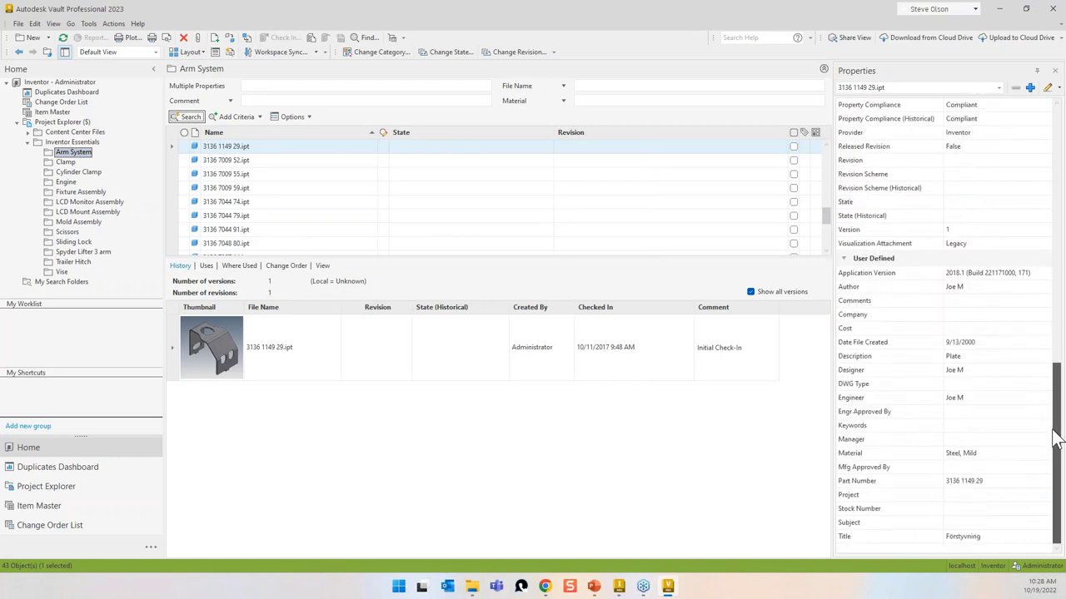
click(995, 455)
click(978, 358)
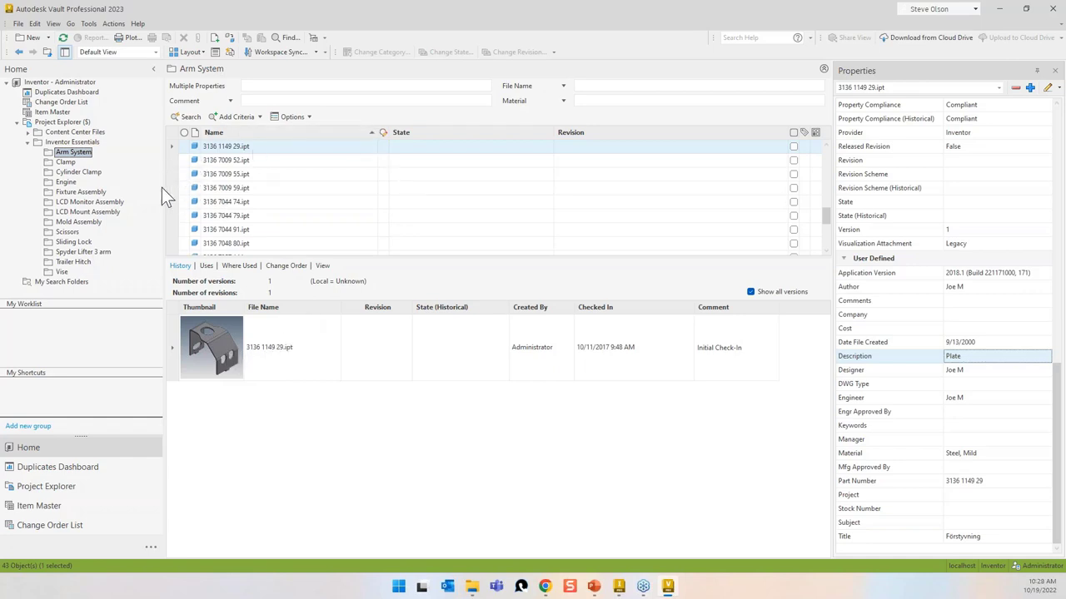
Step: Open the Spyder Lifter 3 arm folder, hide the query builder and preview the drawing Spyder Lifter 3 arm.idw
click(75, 252)
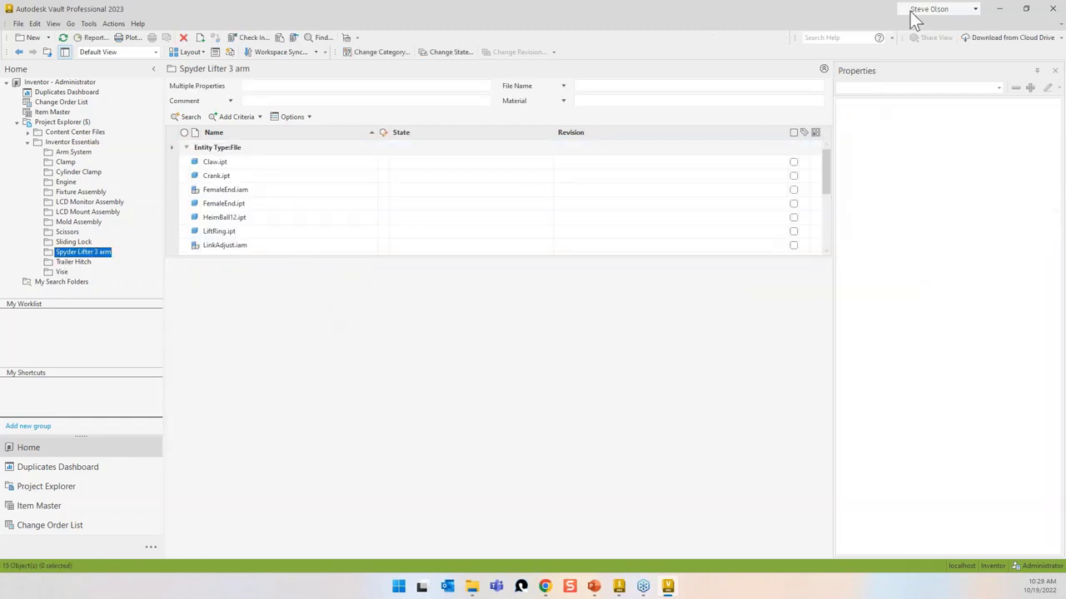
click(823, 69)
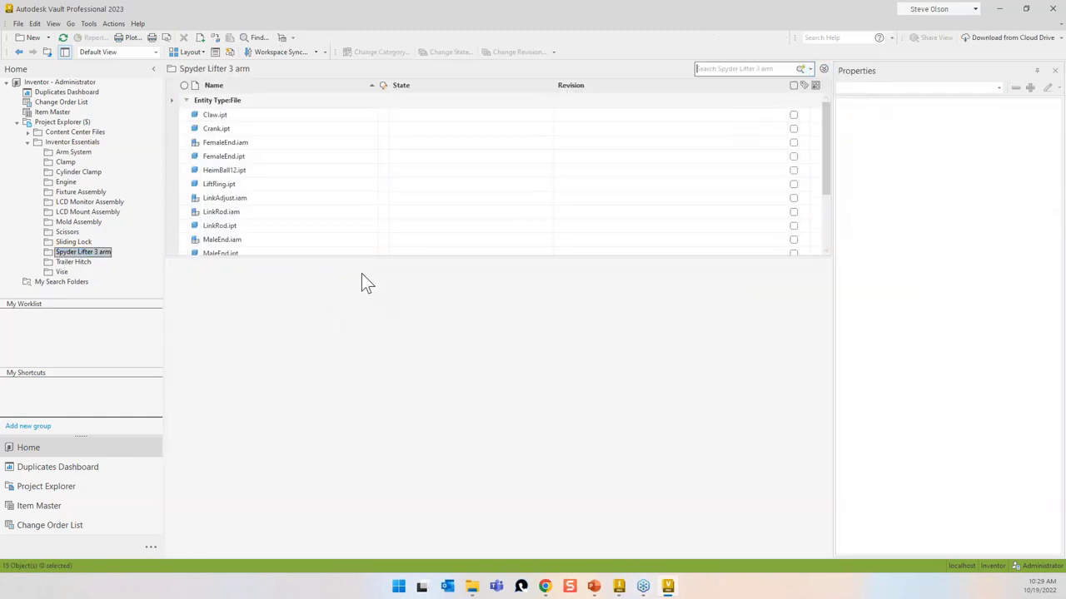
drag(363, 258, 345, 363)
click(252, 310)
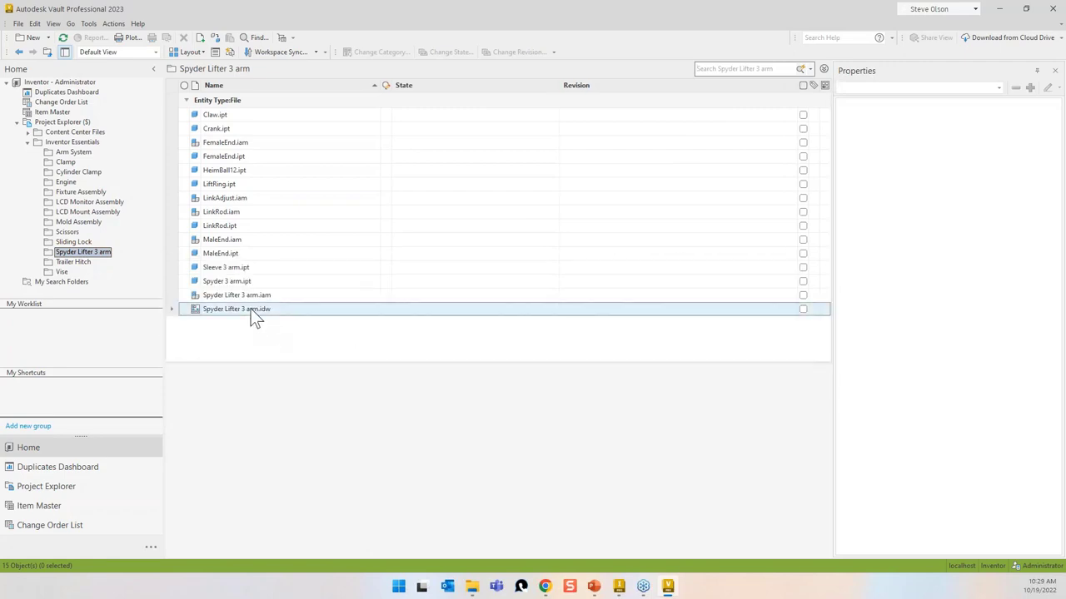
click(323, 372)
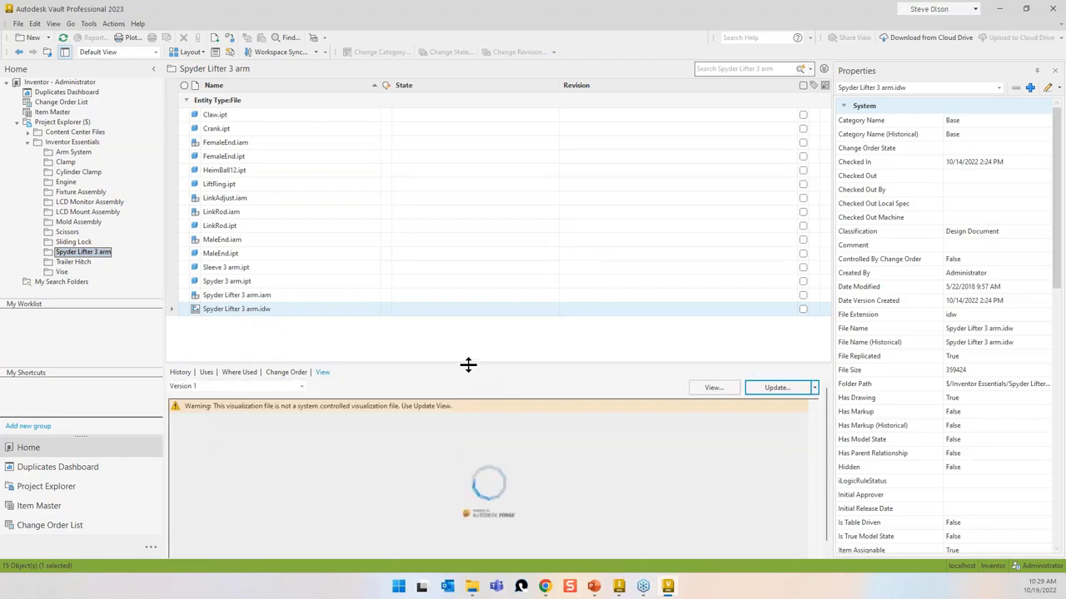
drag(468, 363, 469, 291)
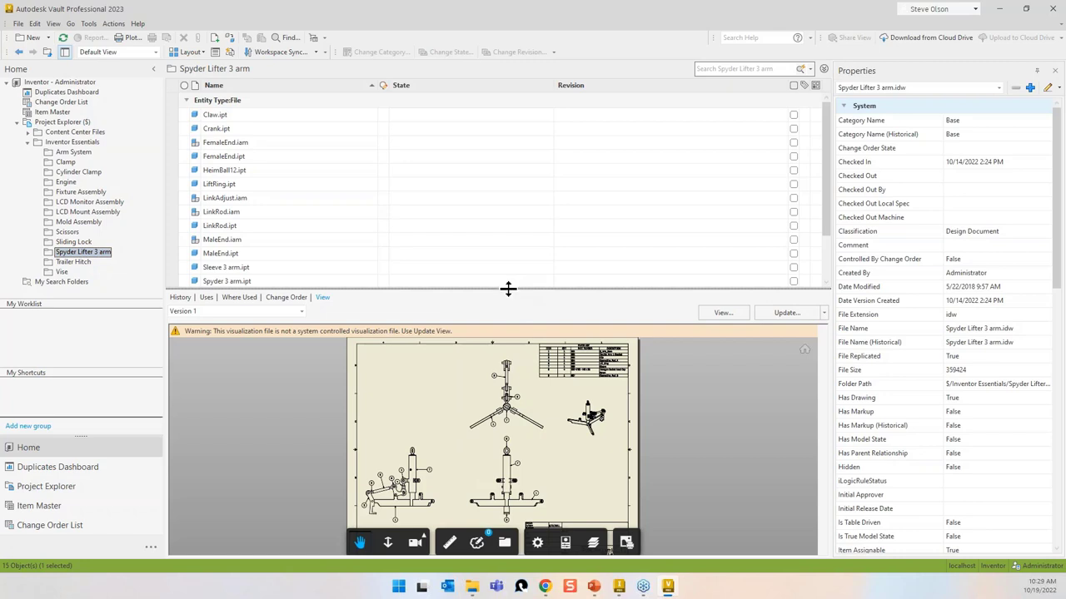
drag(508, 289, 502, 344)
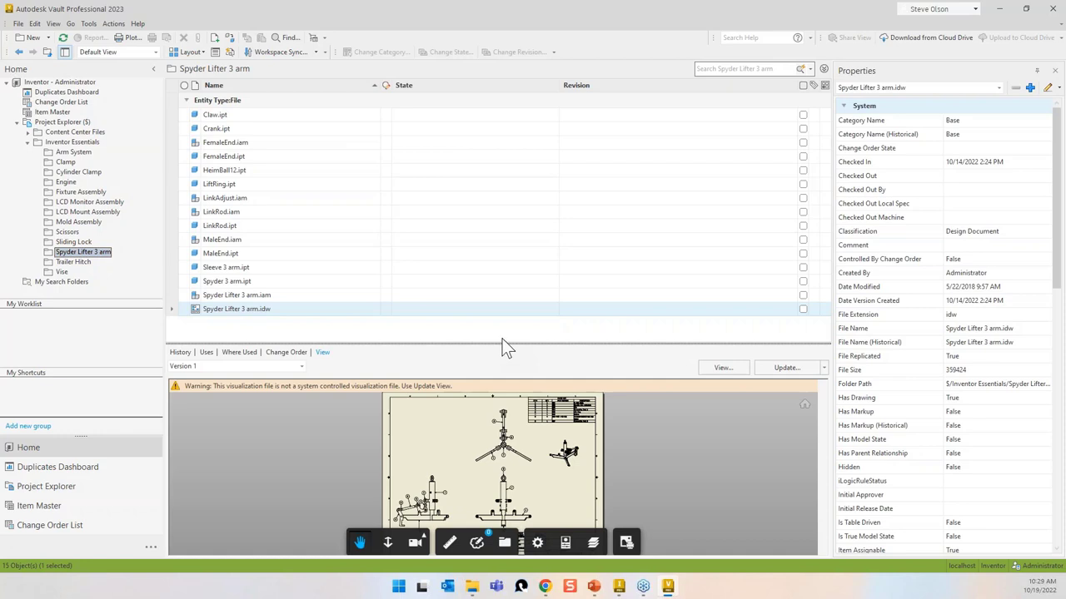
Step: Start Copy Design for Spyder Lifter 3 arm.idw and expand the components of Spyder Lifter 3 arm.iam
right_click(217, 313)
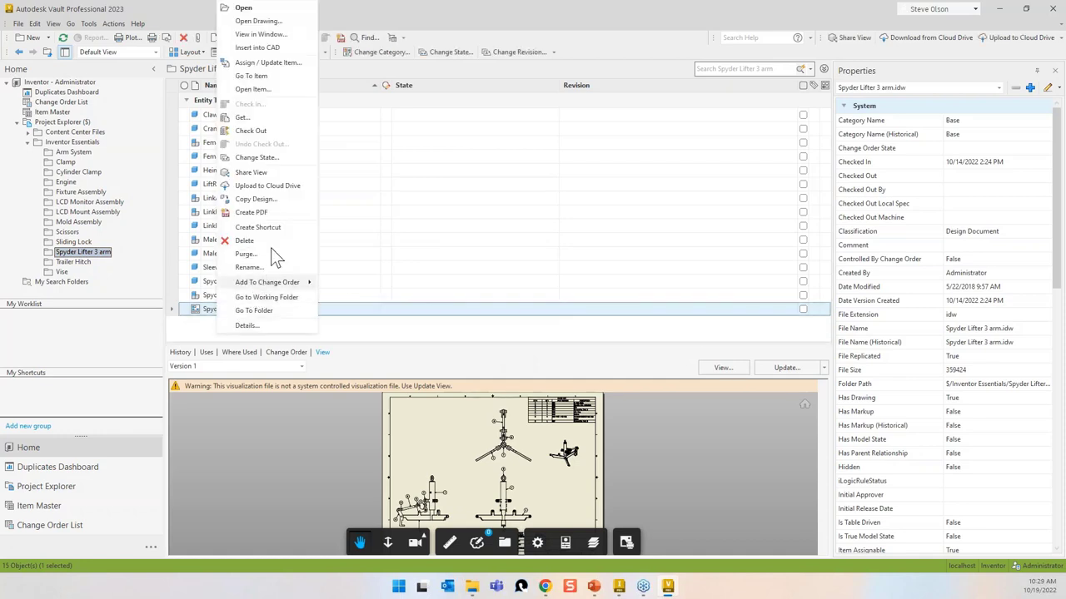
click(267, 203)
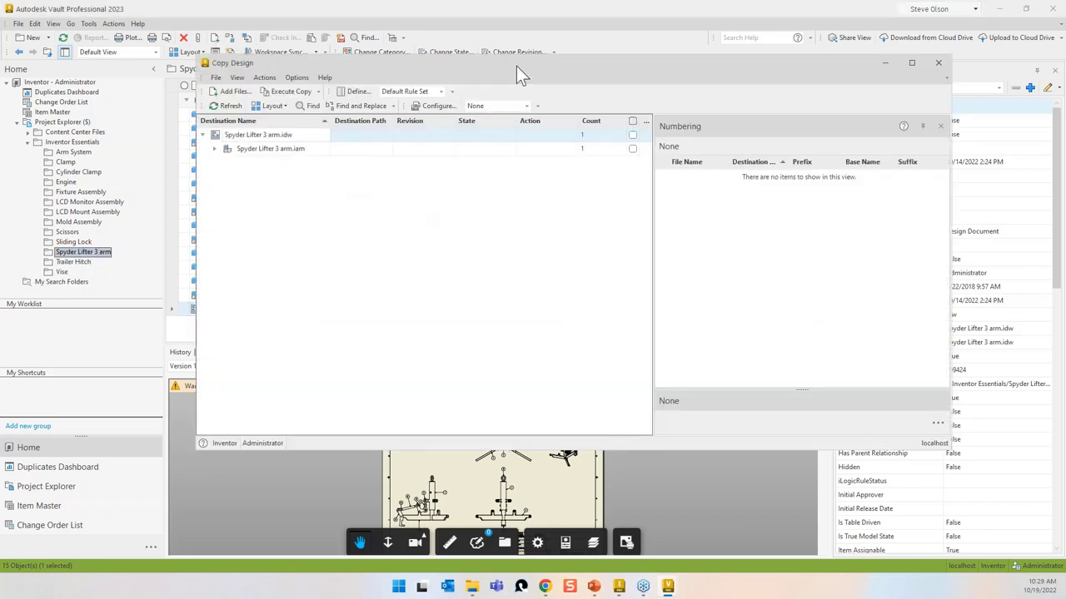
drag(516, 66, 452, 80)
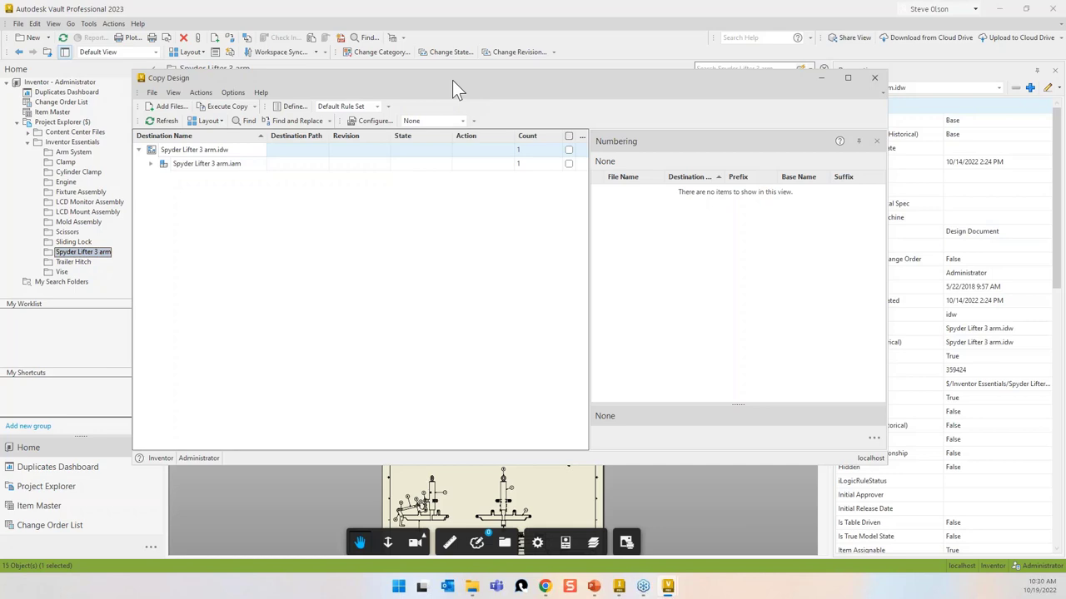
click(150, 164)
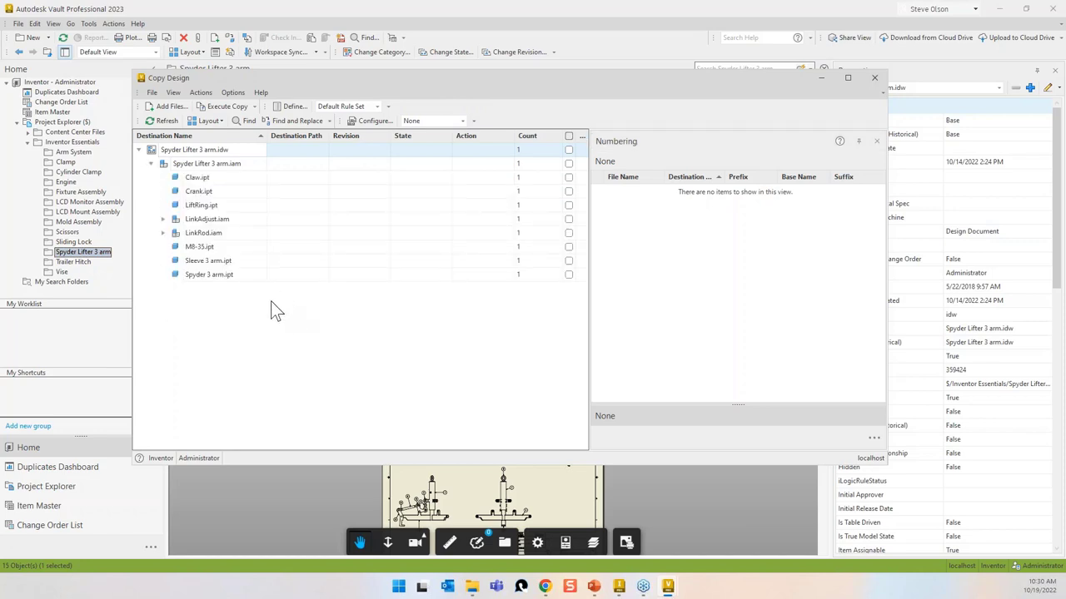
Step: Start a Copy To for the Spyder Lifter 3 arm drawing and assembly together with Sleeve 3 arm.ipt and Spyder 3 arm.ipt
click(215, 150)
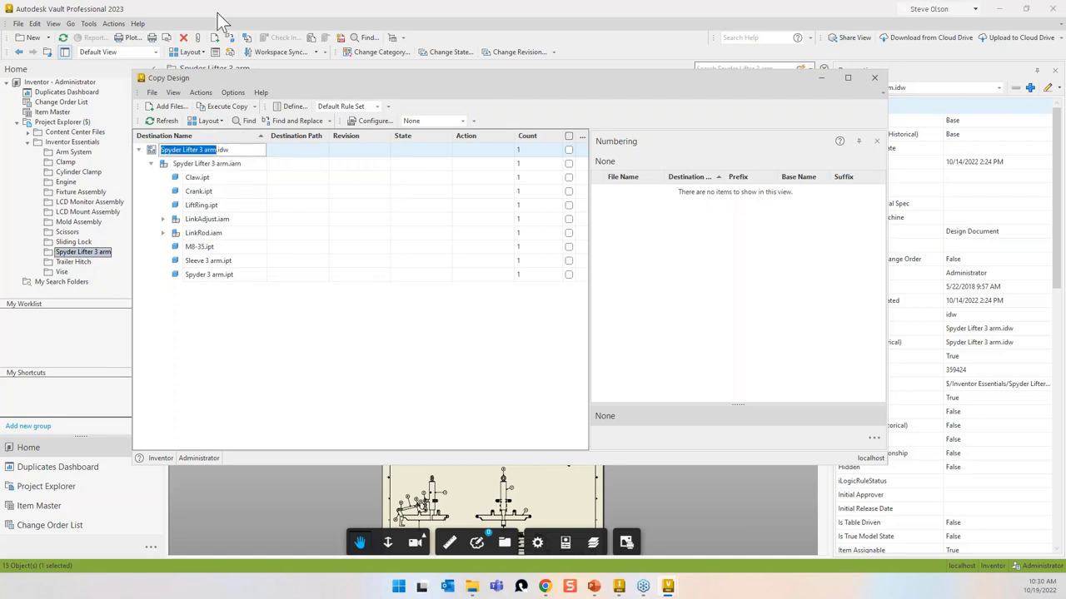
click(255, 152)
click(254, 164)
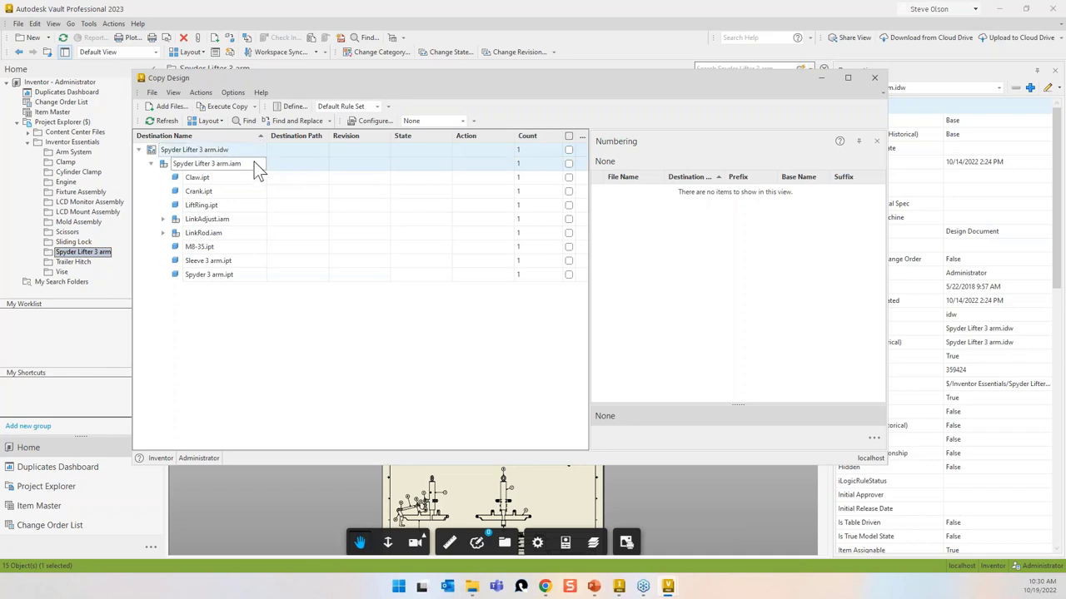
ctrl+click(244, 262)
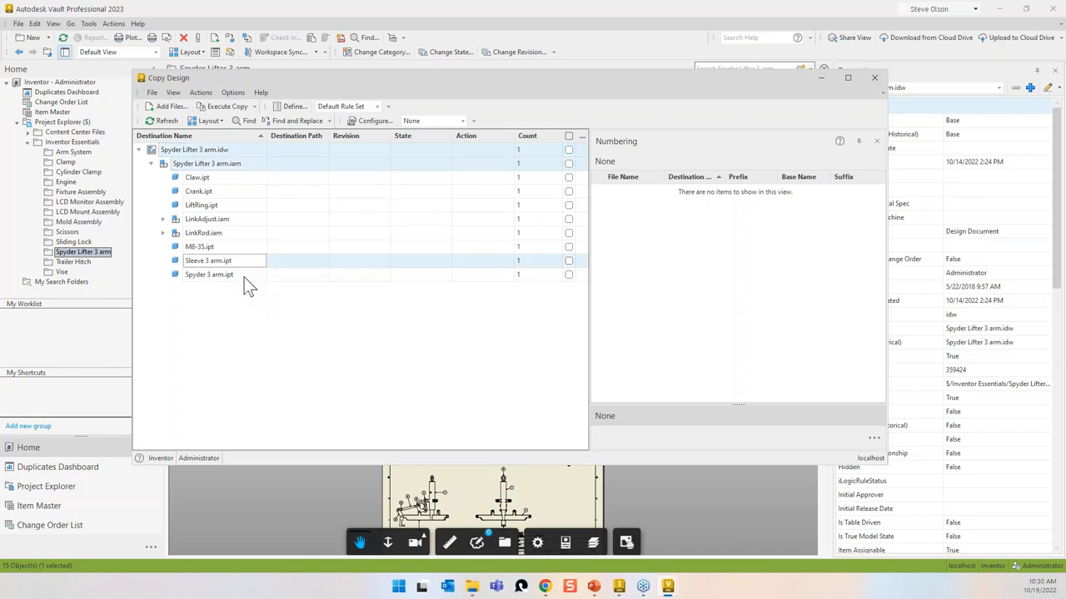
ctrl+click(244, 277)
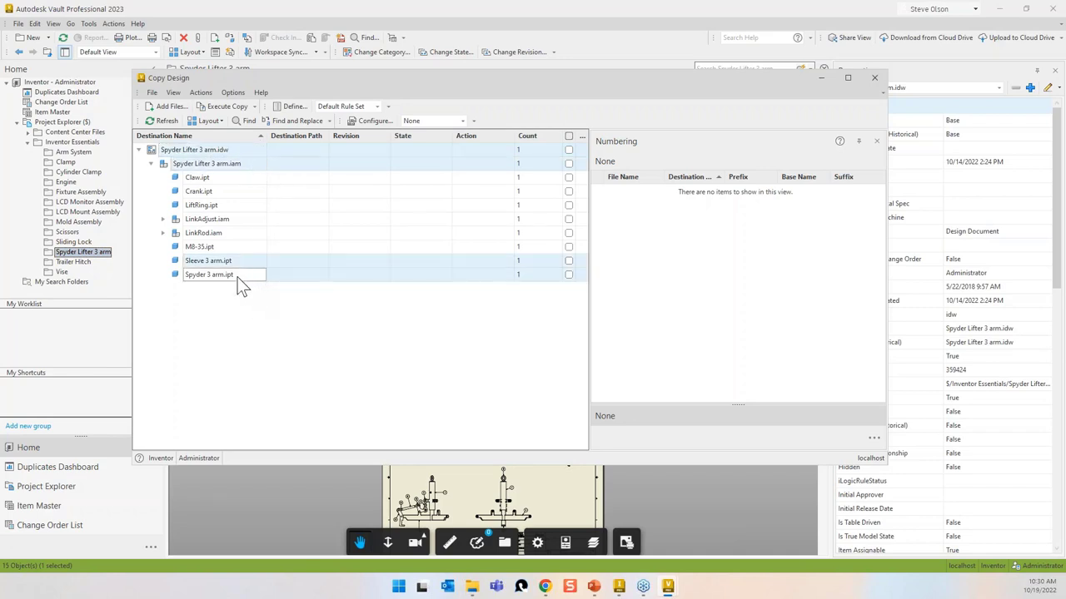
right_click(244, 158)
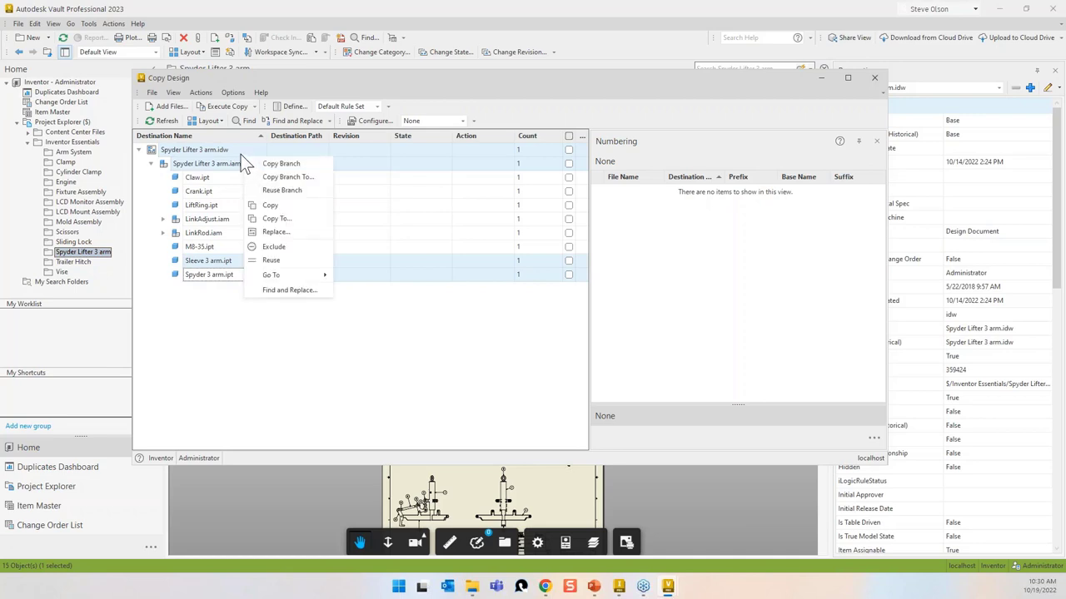
click(299, 221)
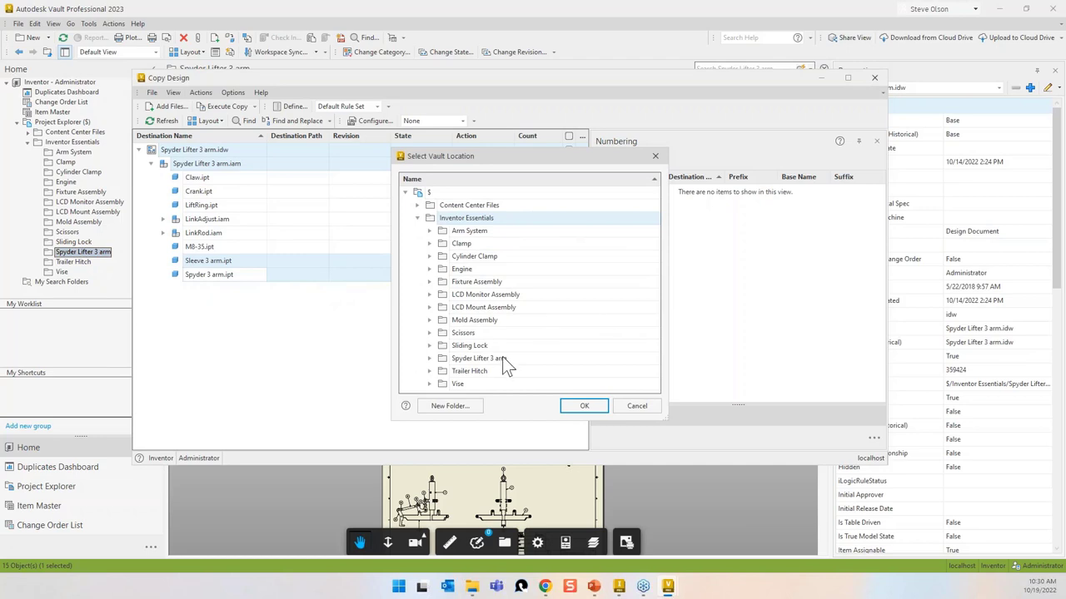
Step: Create the folder "Spyder Lifter 4 Arm" under Inventor Essentials and use it as the destination of the copied files
click(466, 406)
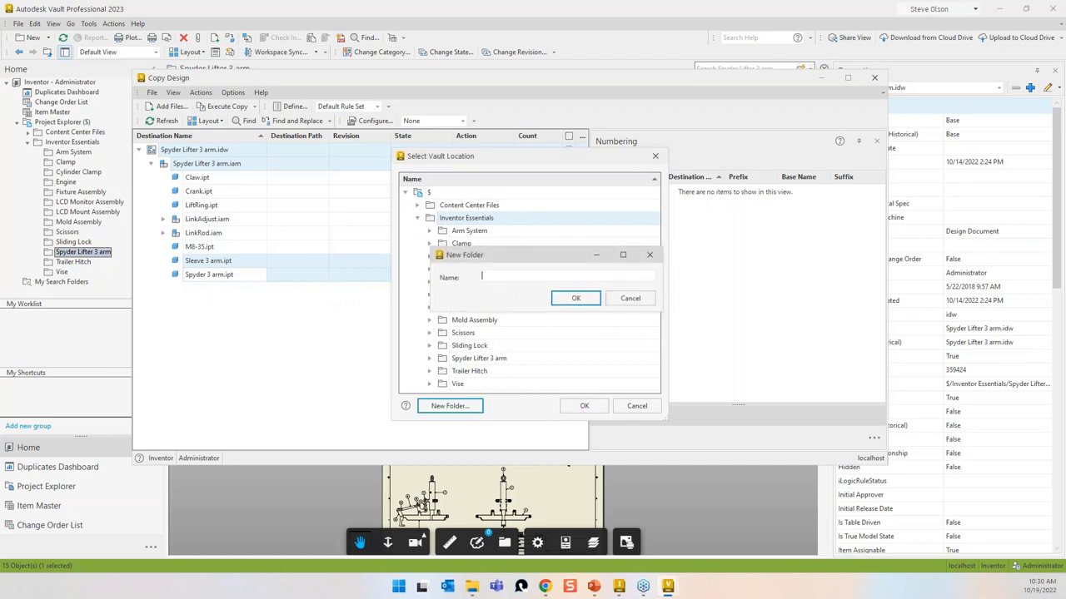
text(Syp)
key(BackSpace)
key(BackSpace)
text(pyder Lifter 4 Arm)
click(582, 300)
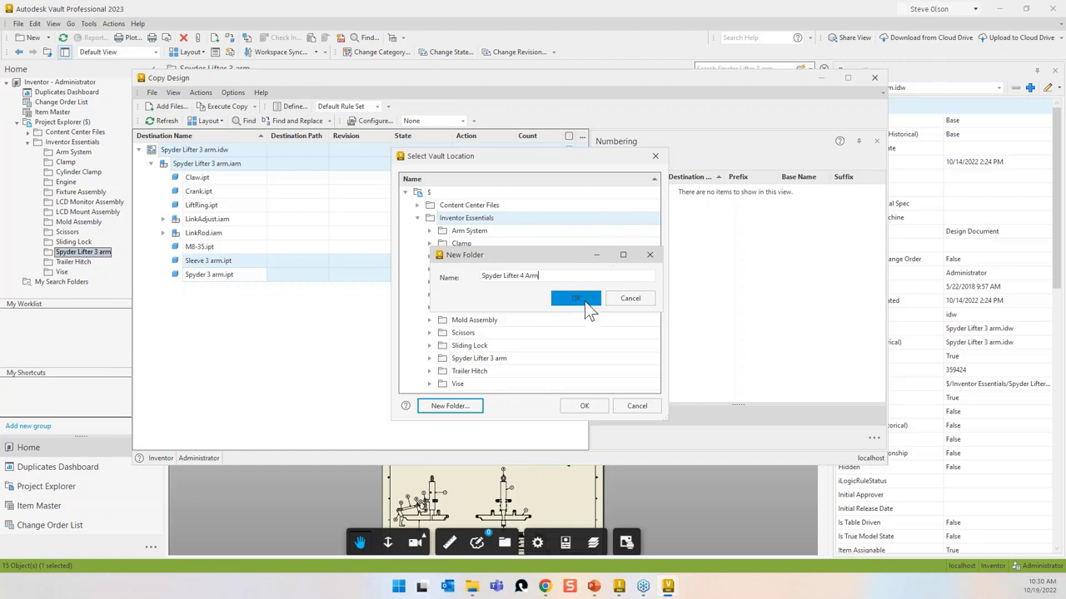
click(587, 406)
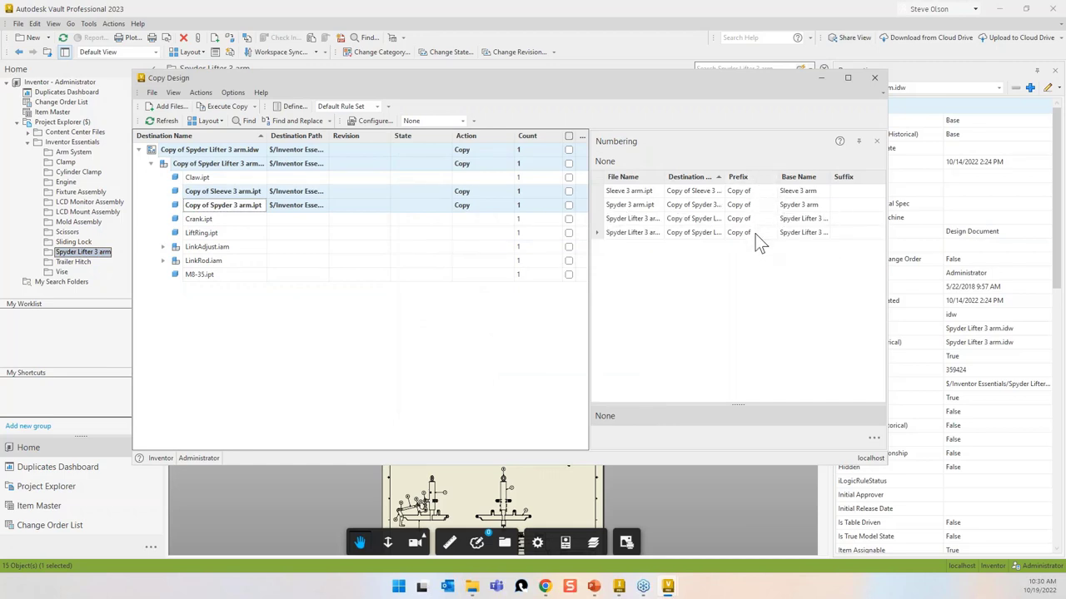
Step: Set an empty prefix for all four copied files in the numbering list
drag(832, 177, 845, 177)
click(760, 191)
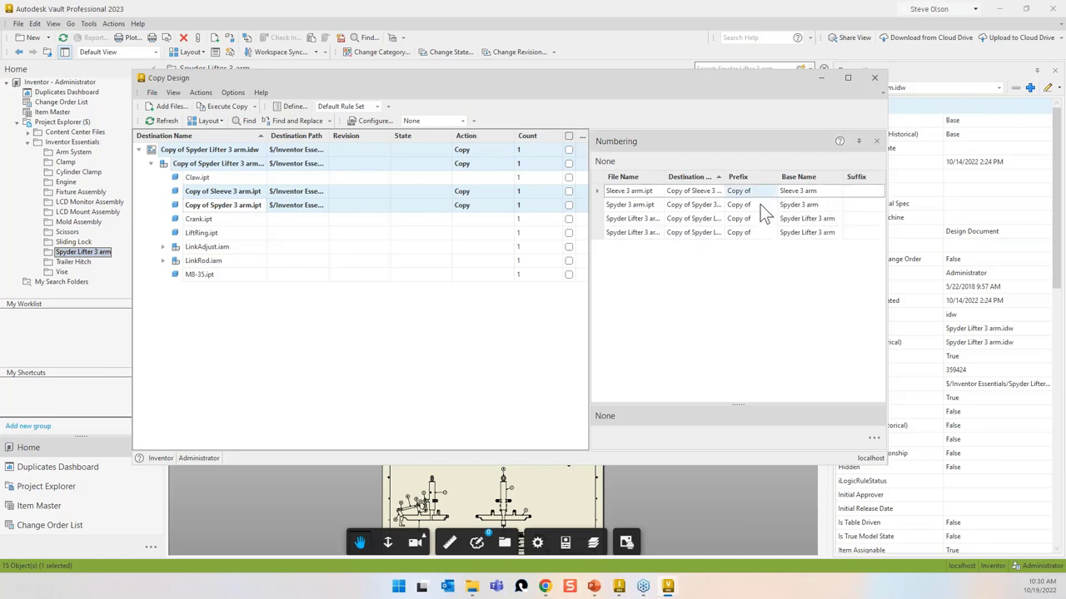
shift+click(760, 233)
right_click(760, 237)
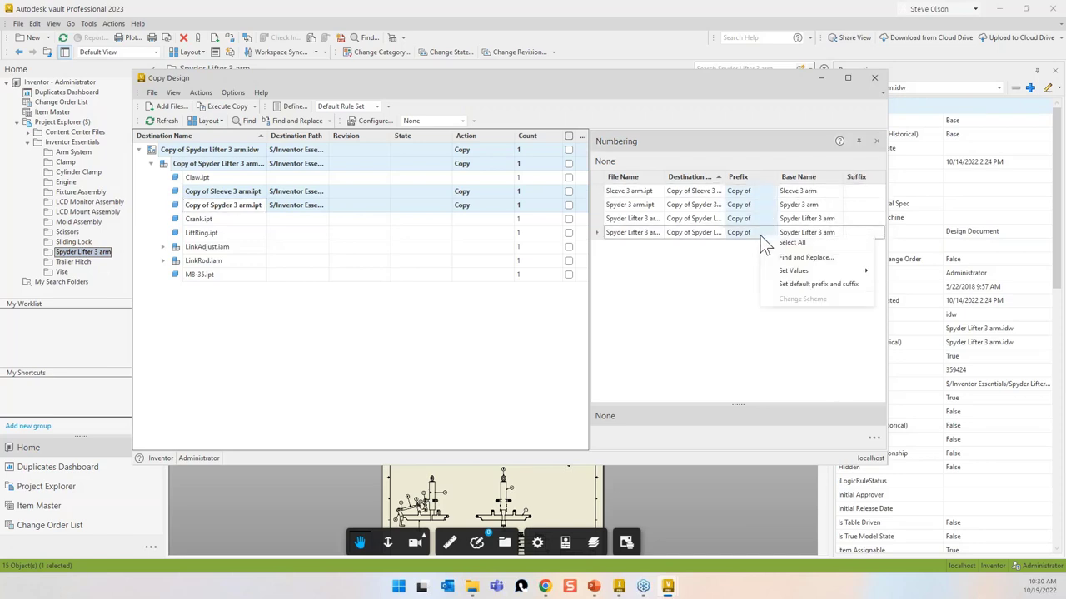
mouse_move(795, 274)
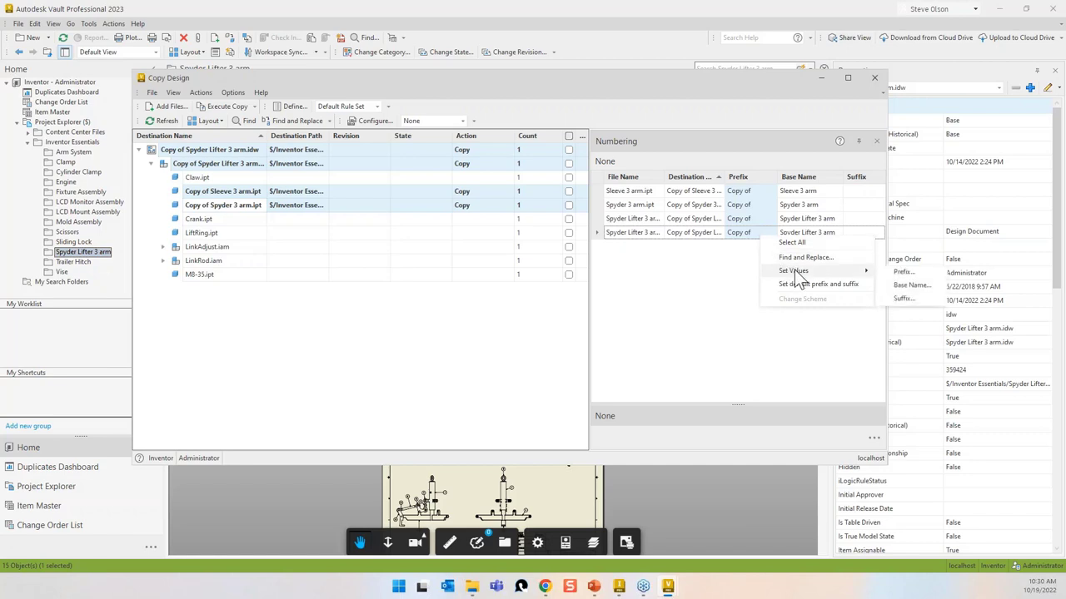
click(903, 272)
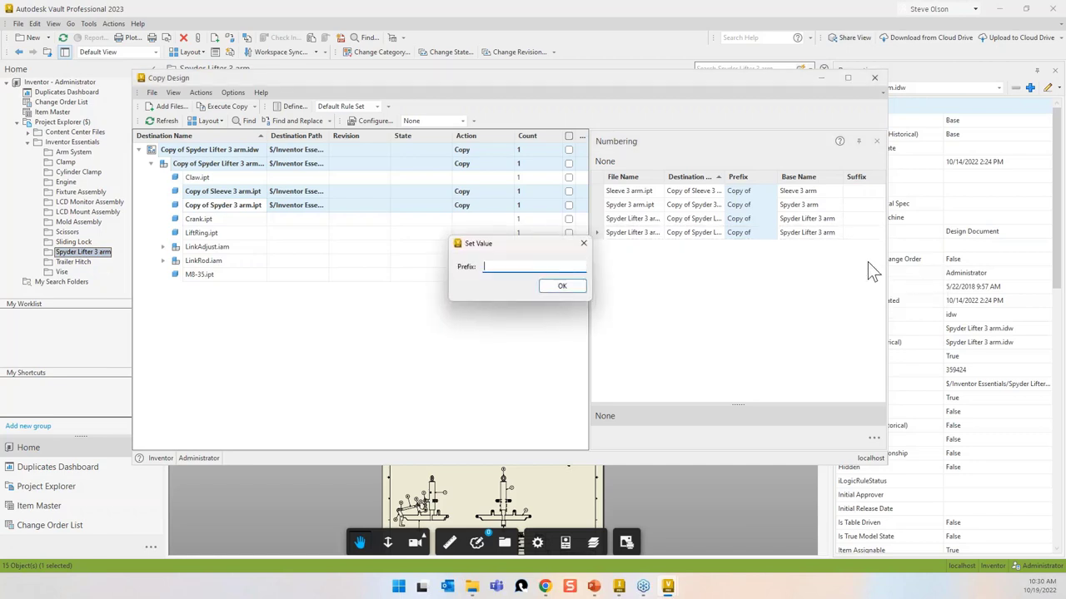
click(559, 290)
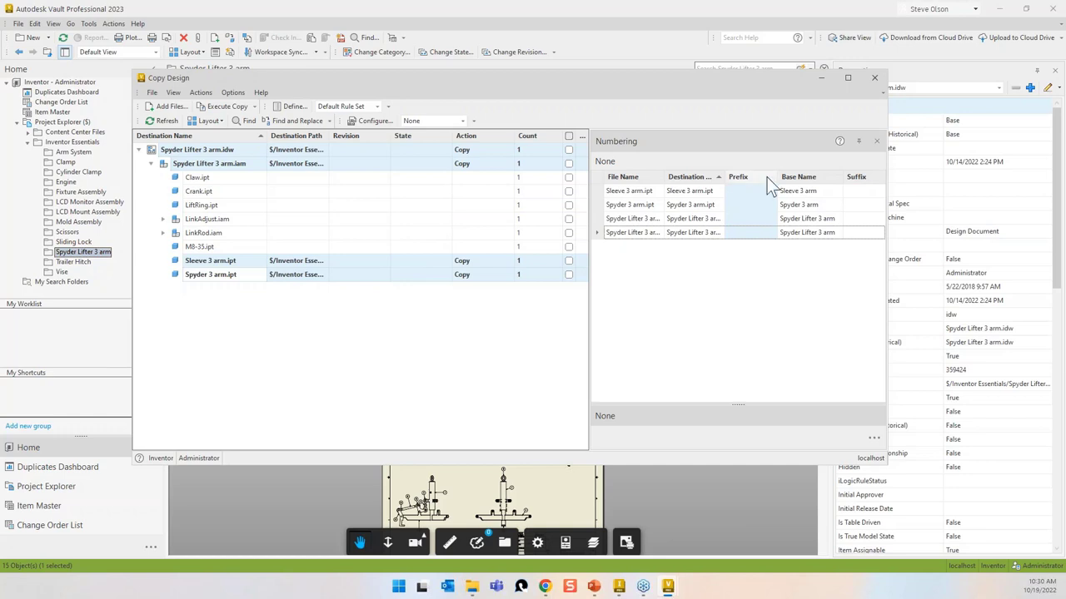
Step: Change the base name of the Sleeve 3 arm.ipt copy to "Sleeve 4 arm"
click(803, 191)
click(803, 191)
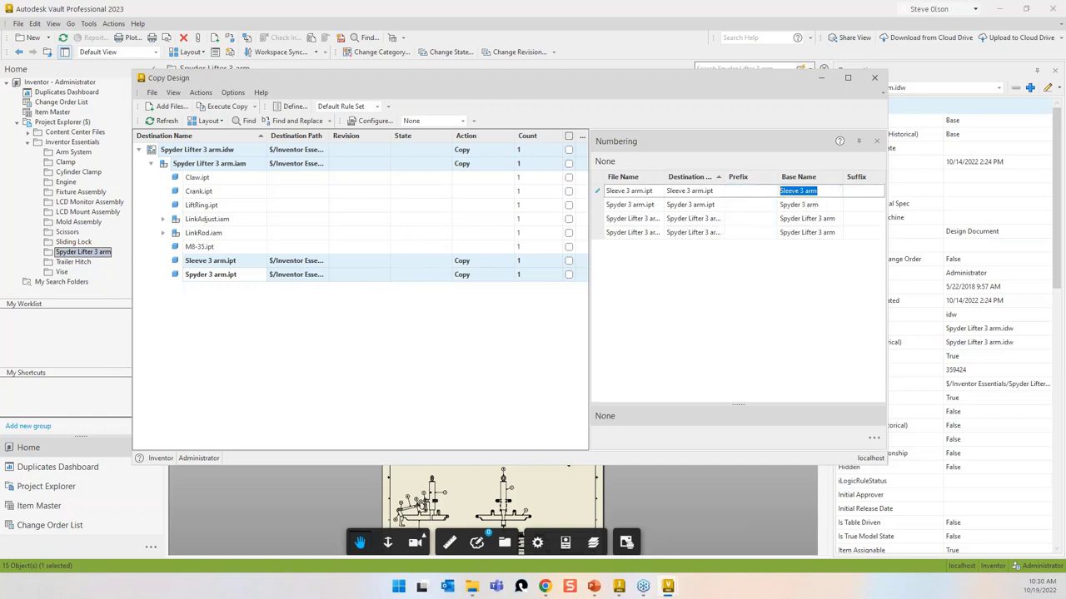
click(799, 190)
key(Delete)
key(Delete)
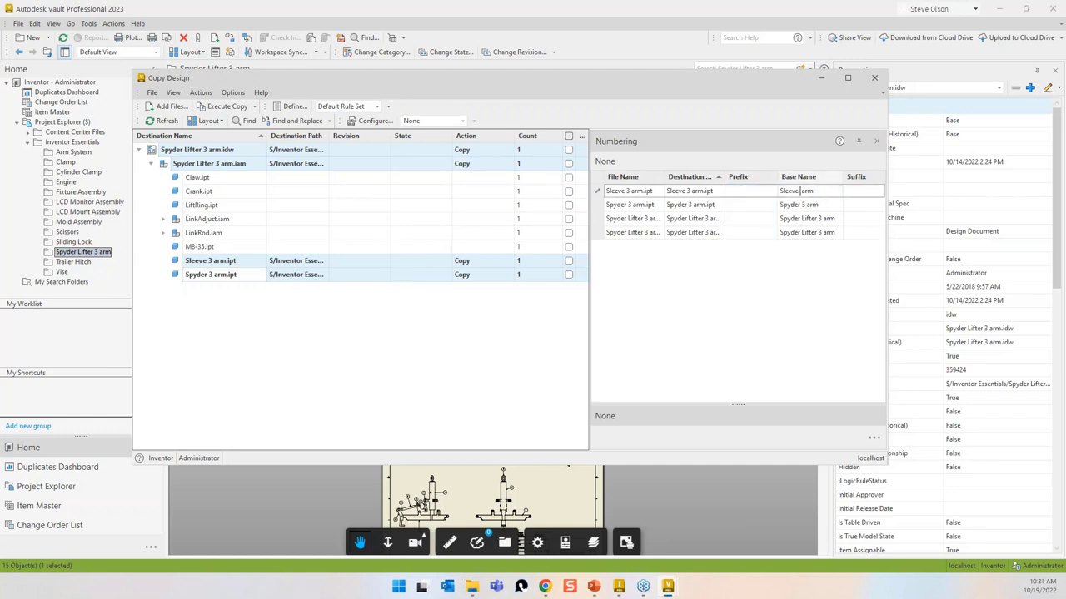
text(4)
key(Return)
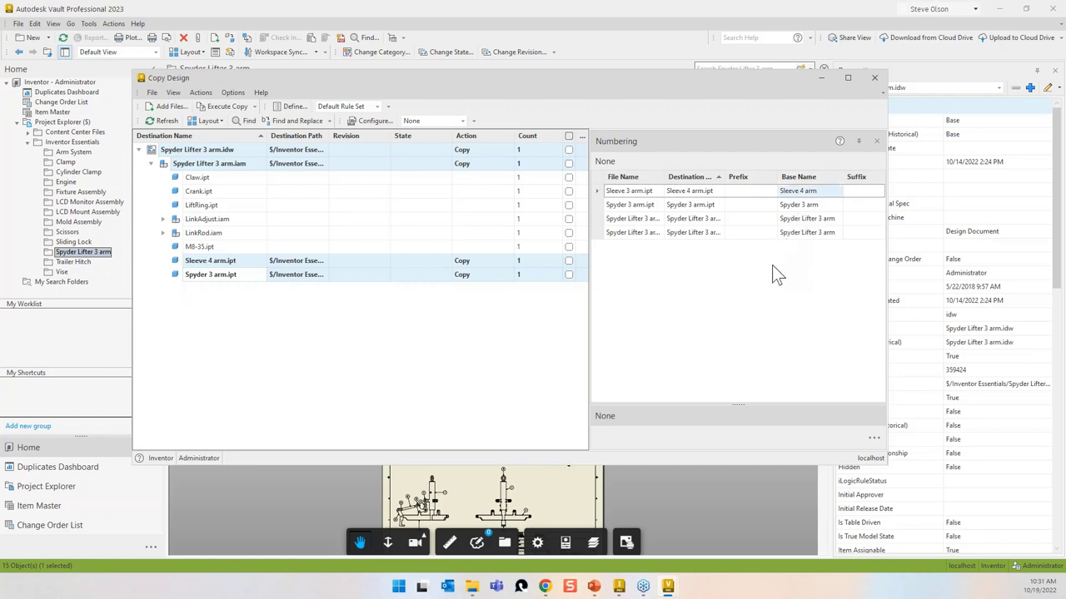
Step: Set up a Find and Replace within the Numbering Panel that finds 3 and replaces it with 4
right_click(791, 205)
click(814, 229)
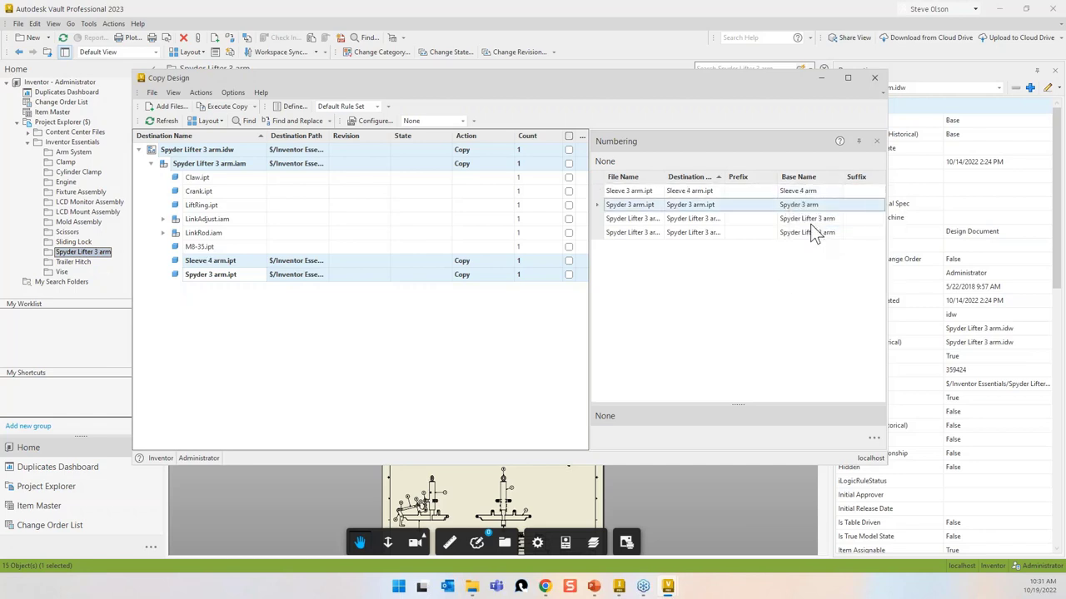
drag(232, 127, 515, 90)
drag(650, 89, 553, 83)
click(591, 121)
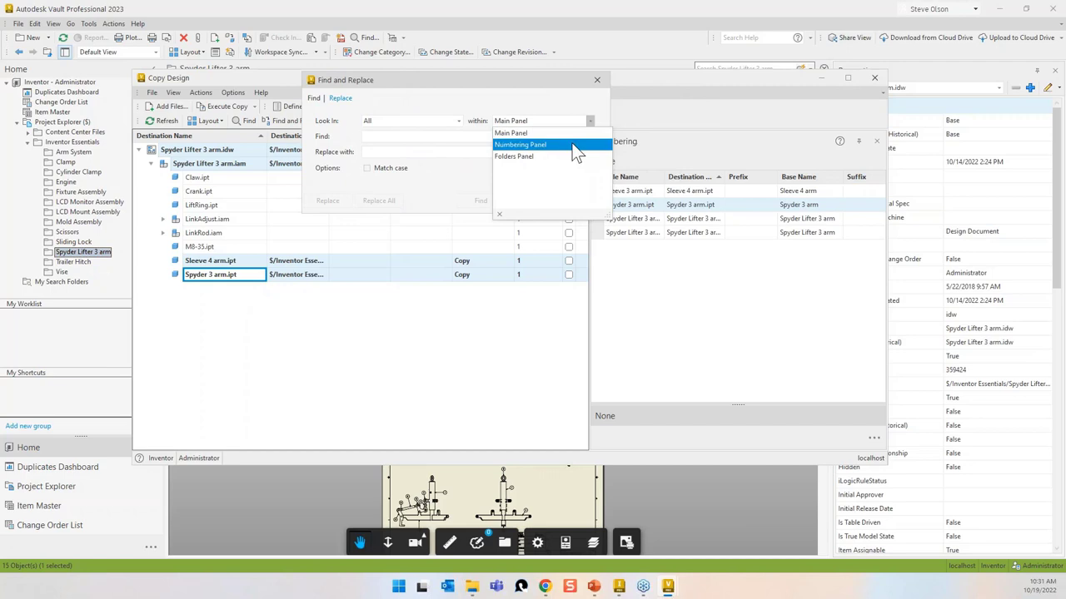
click(533, 145)
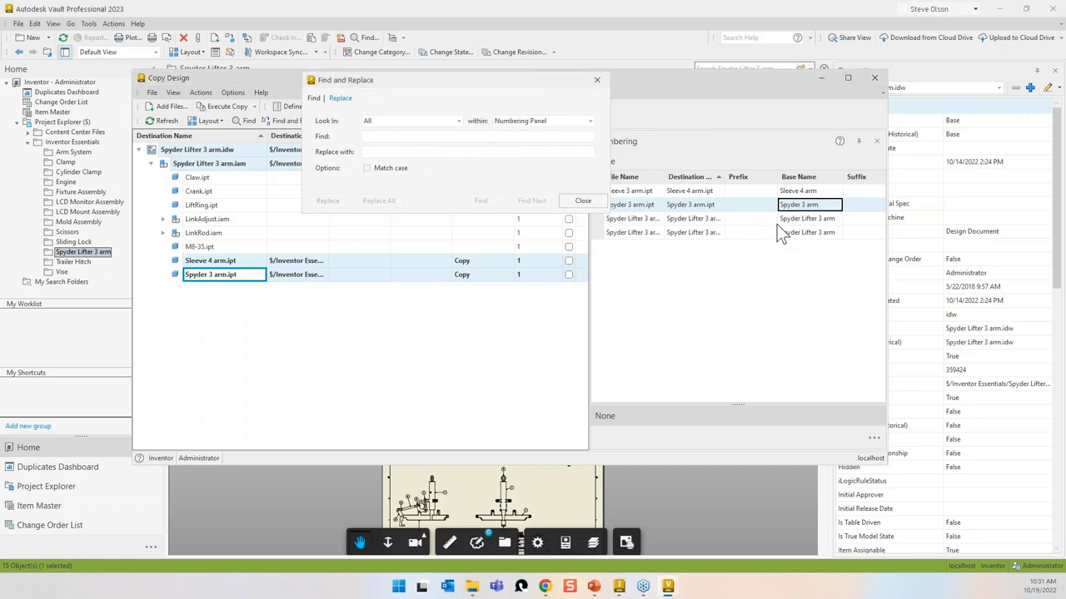
click(366, 136)
text(3)
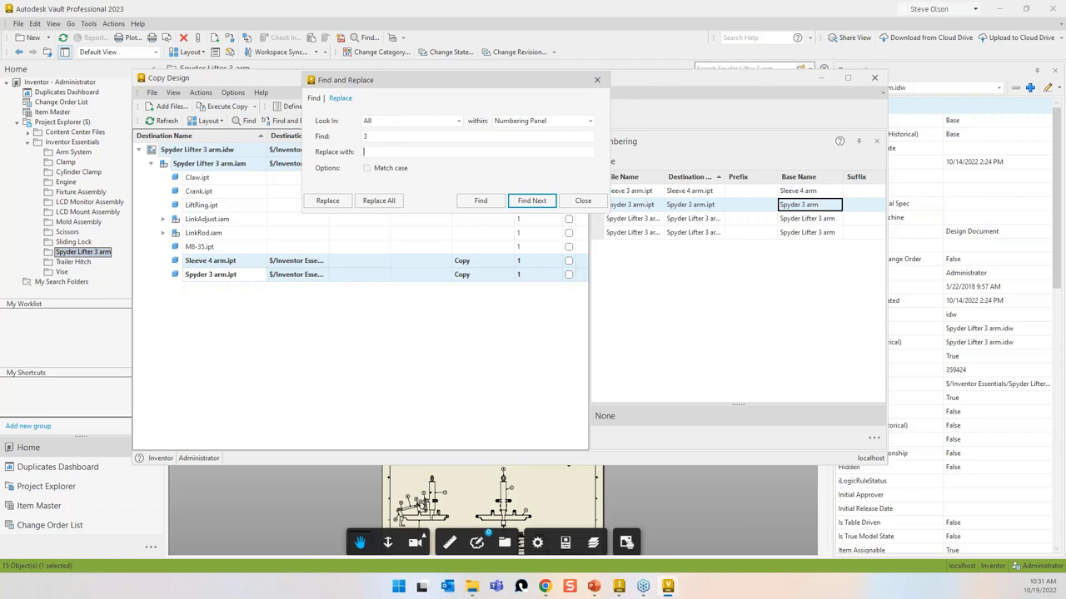
text(4)
Step: Replace 3 with 4 in the base names of the Spyder Lifter assembly copy and the Spyder 3 arm.ipt copy
click(531, 203)
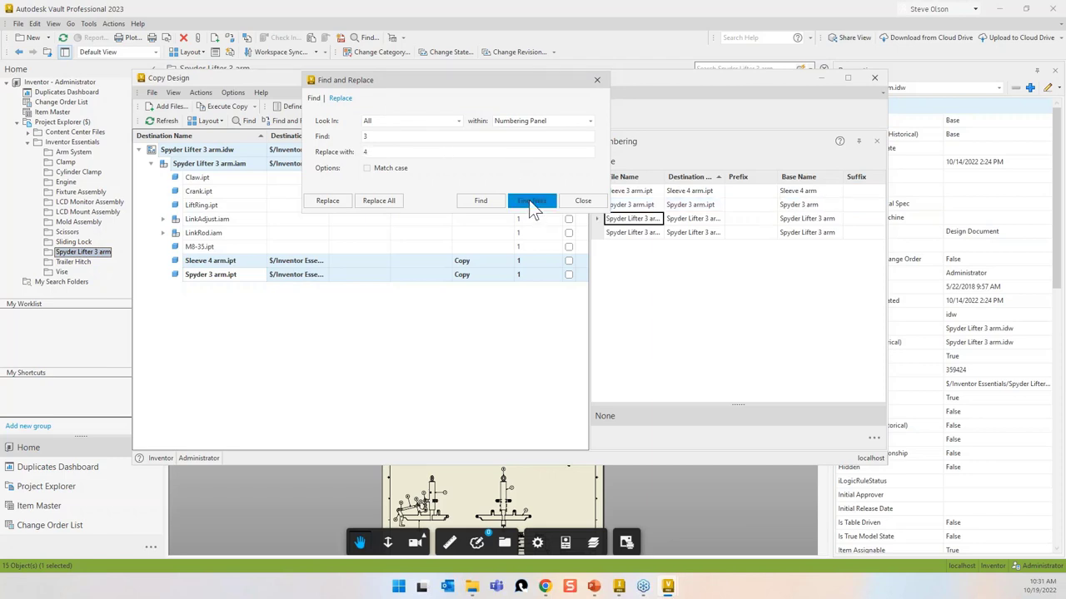
click(533, 205)
click(329, 203)
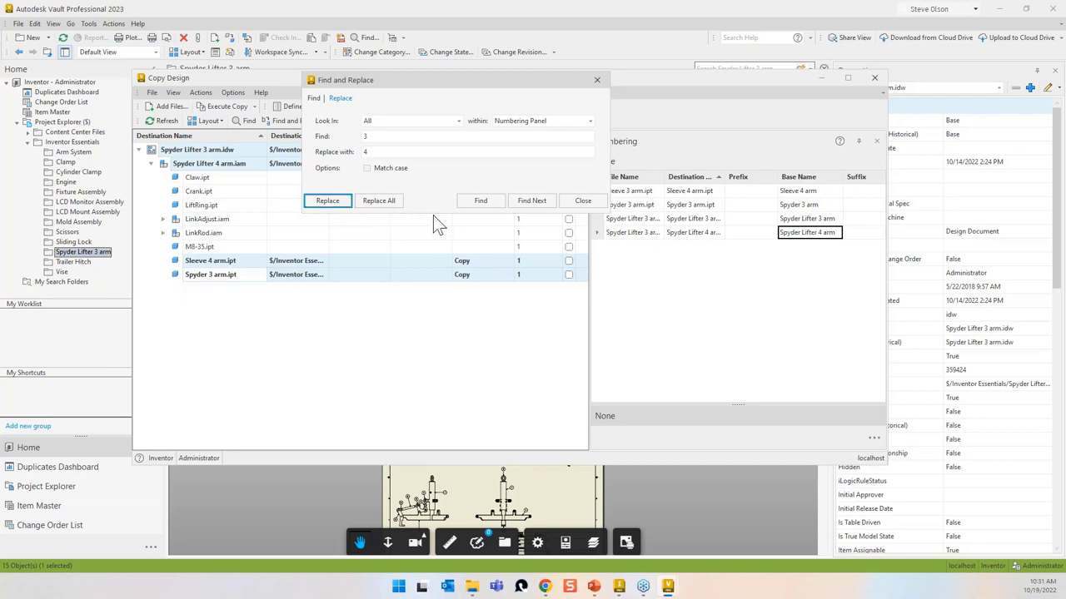
click(529, 203)
click(529, 202)
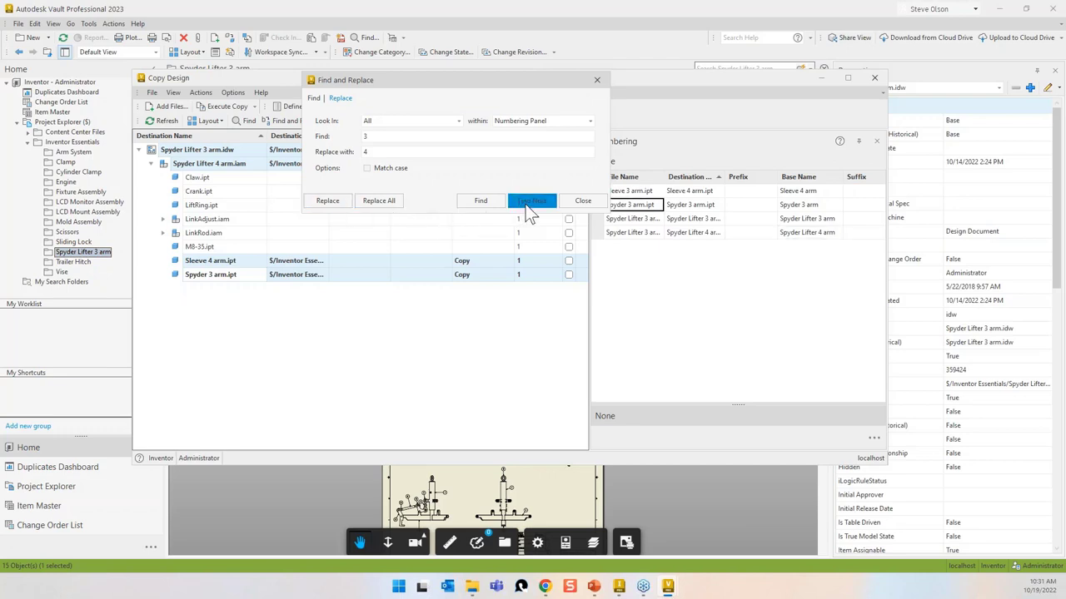
click(529, 203)
click(530, 202)
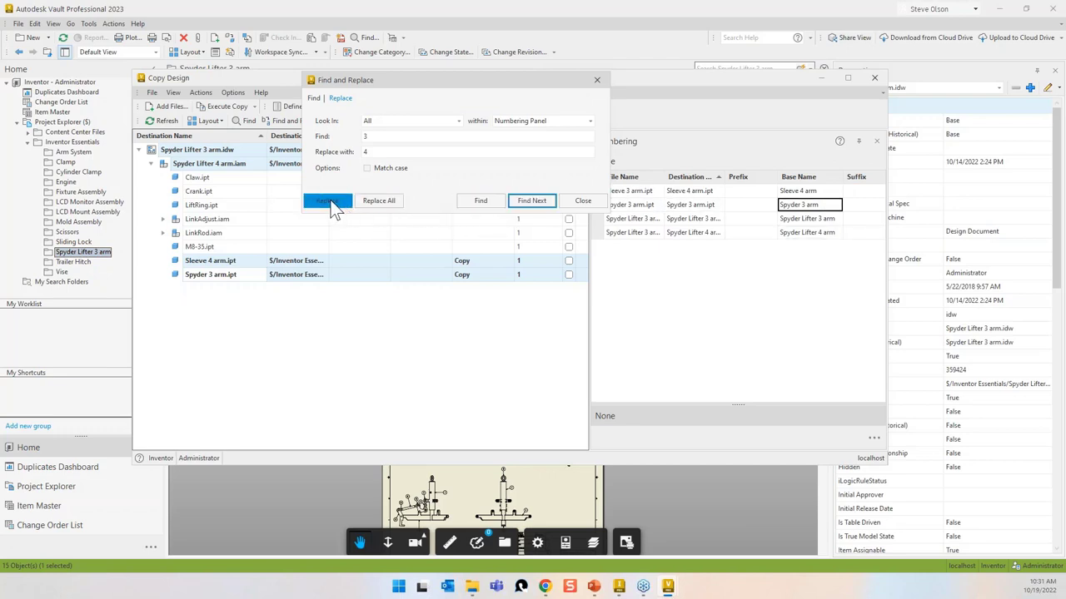
click(327, 201)
Step: Replace 3 with 4 in the drawing copy's base name so it reads "Spyder Lifter 4 arm", and close Find and Replace
click(532, 202)
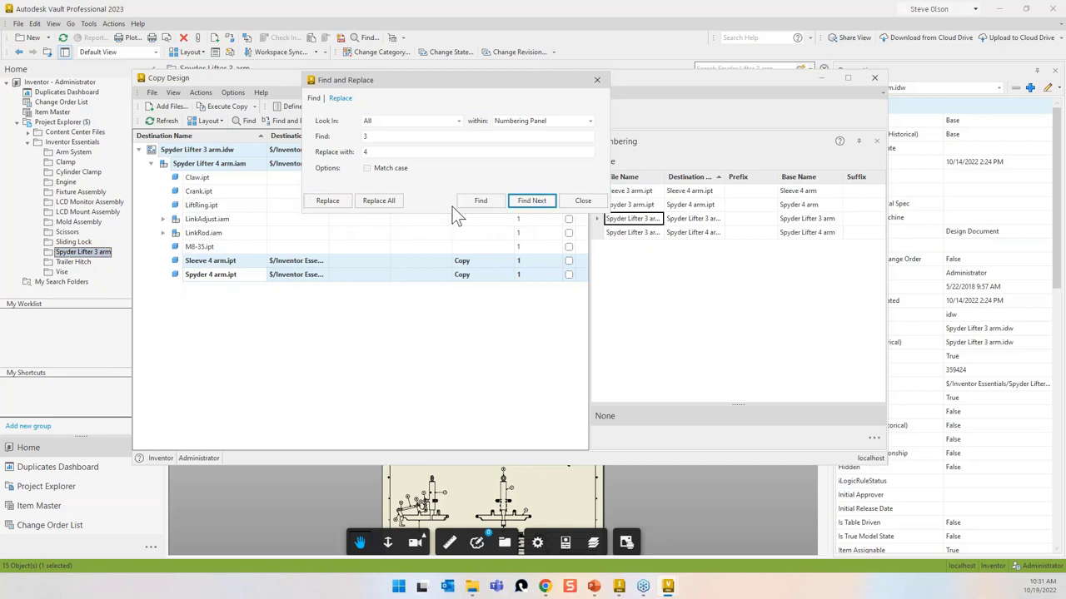
click(549, 206)
click(549, 206)
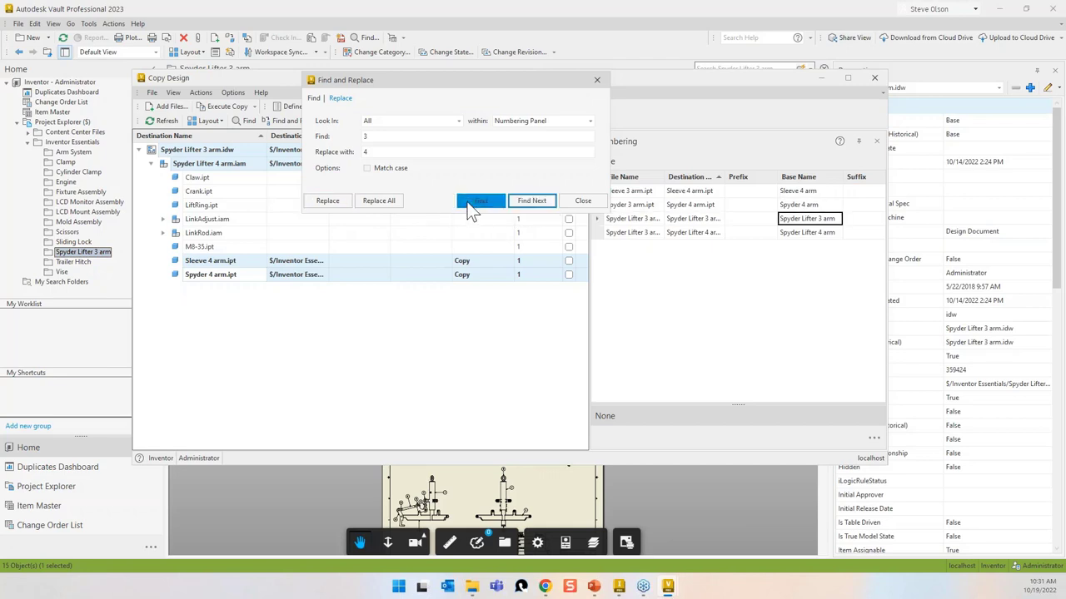
click(327, 201)
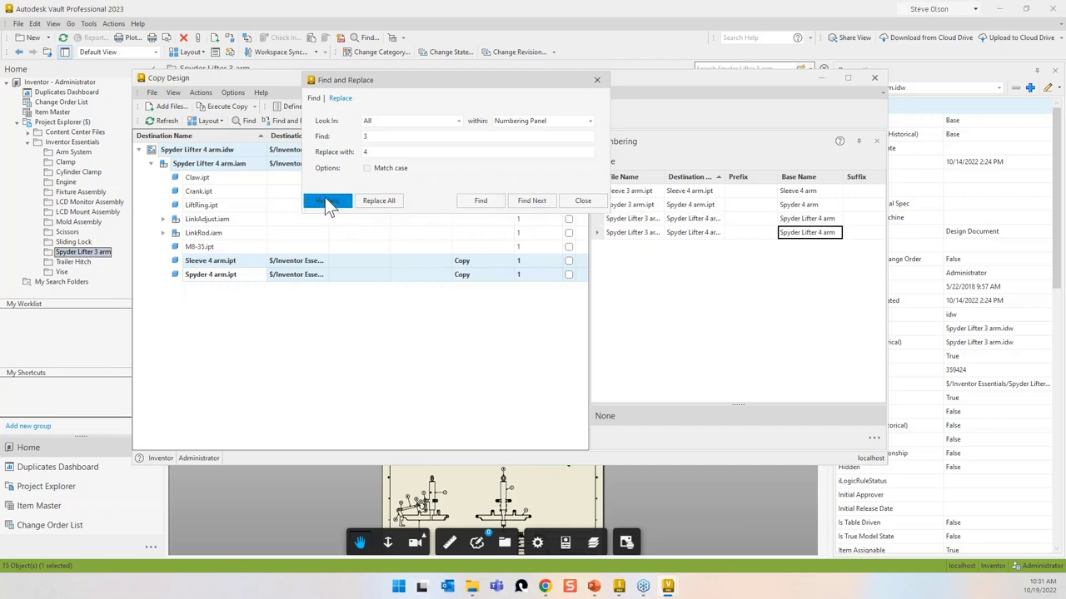
click(597, 200)
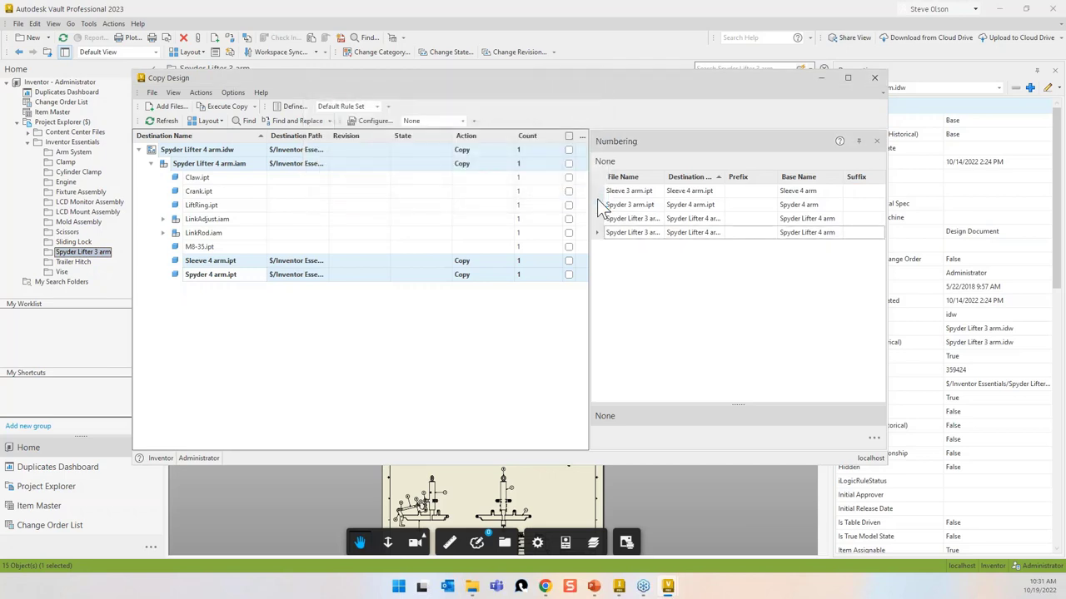
Step: Execute the design copy, close Copy Design and open the Spyder Lifter 4 Arm folder
click(217, 107)
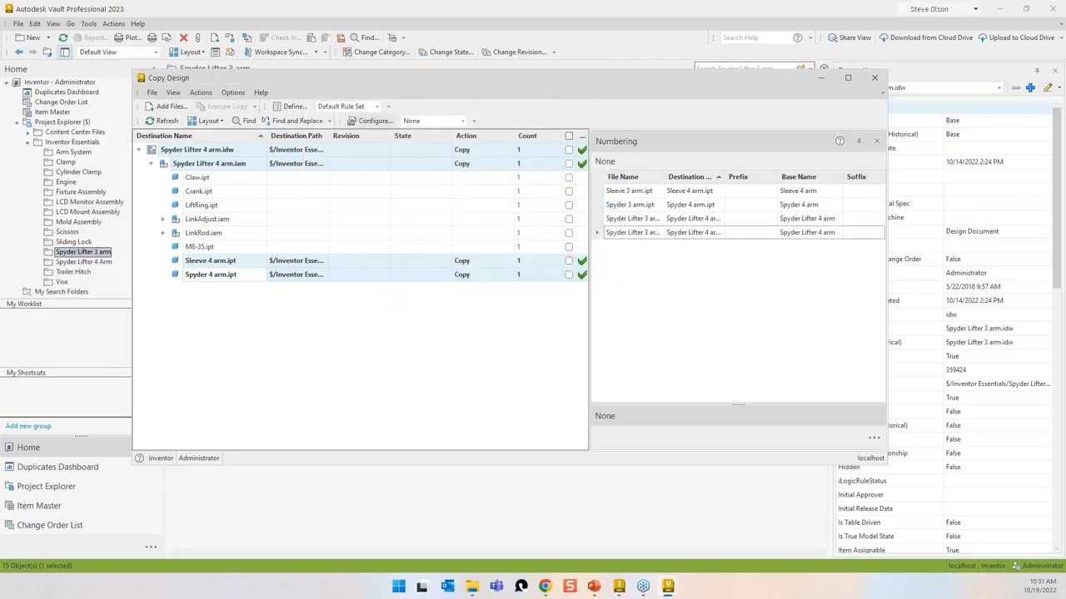
click(876, 78)
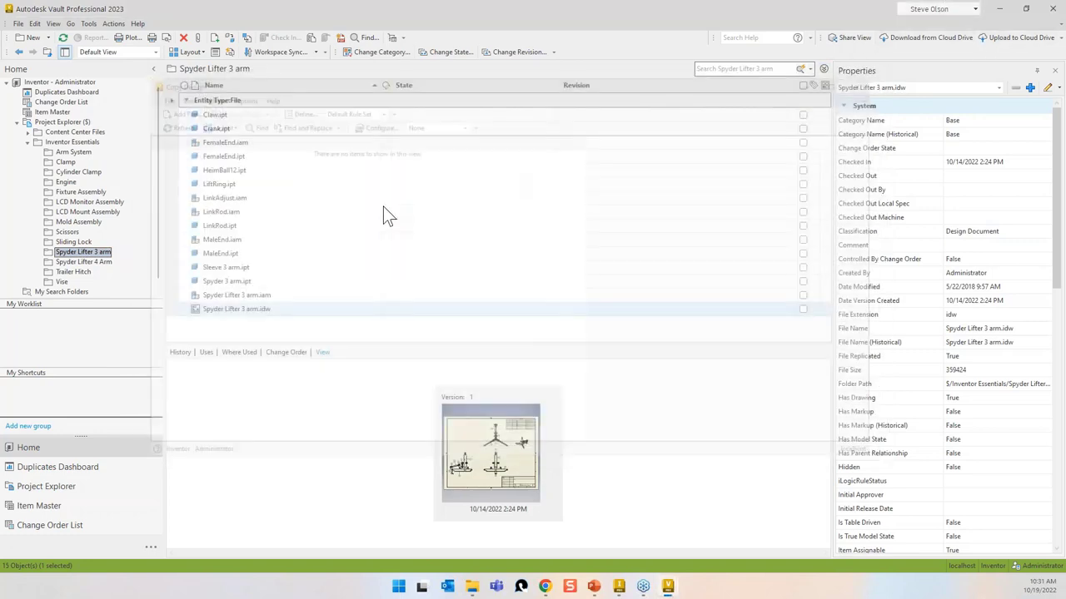
click(88, 261)
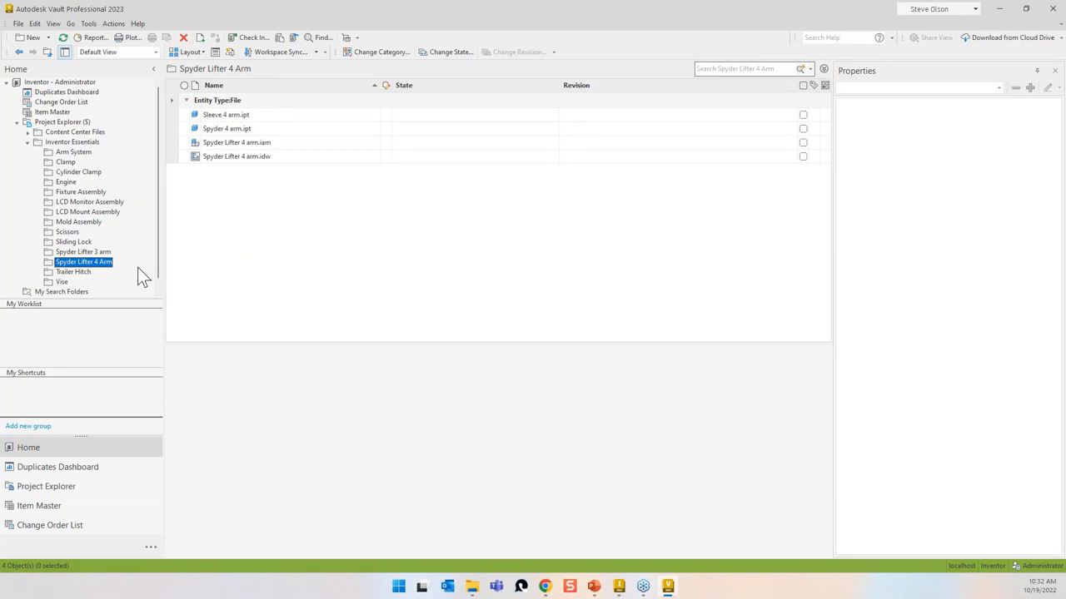
Step: Examine which files Spyder Lifter 4 arm.iam uses, enlarging the details area and expanding the assembly
click(209, 142)
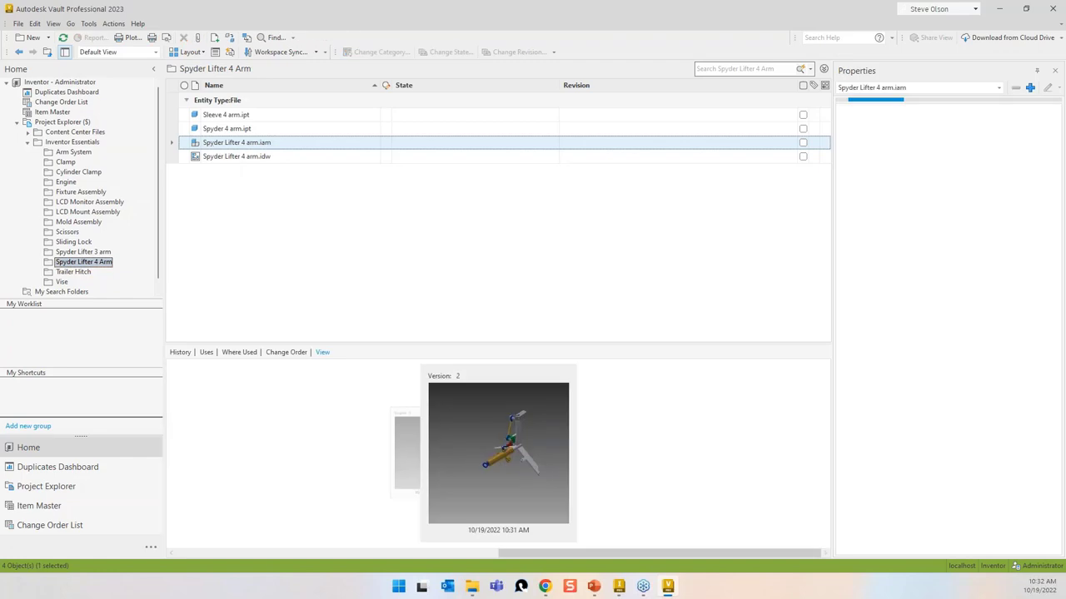
click(204, 352)
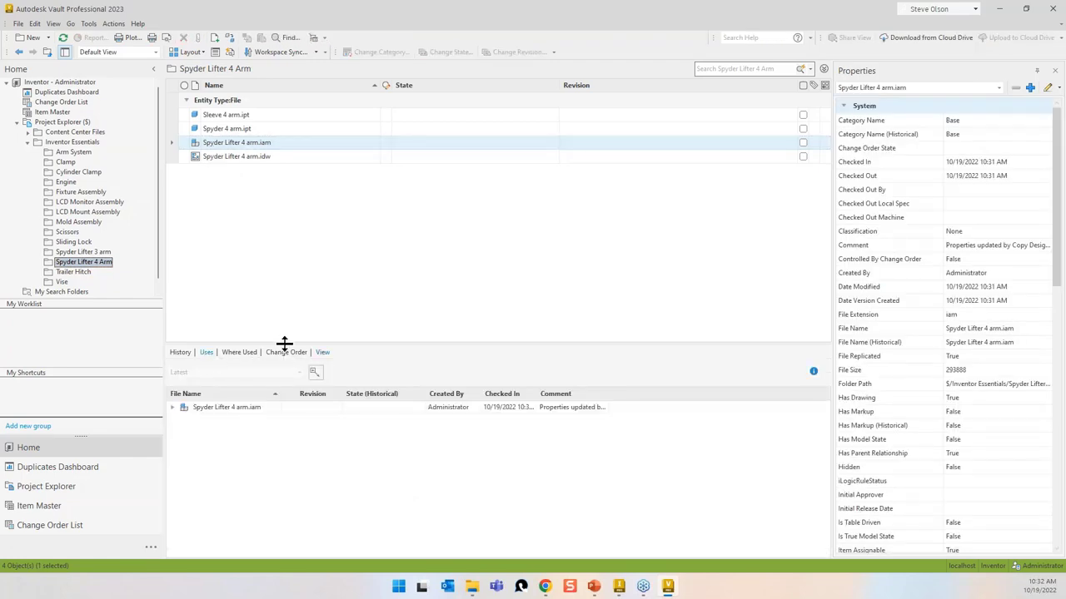
drag(283, 344, 283, 248)
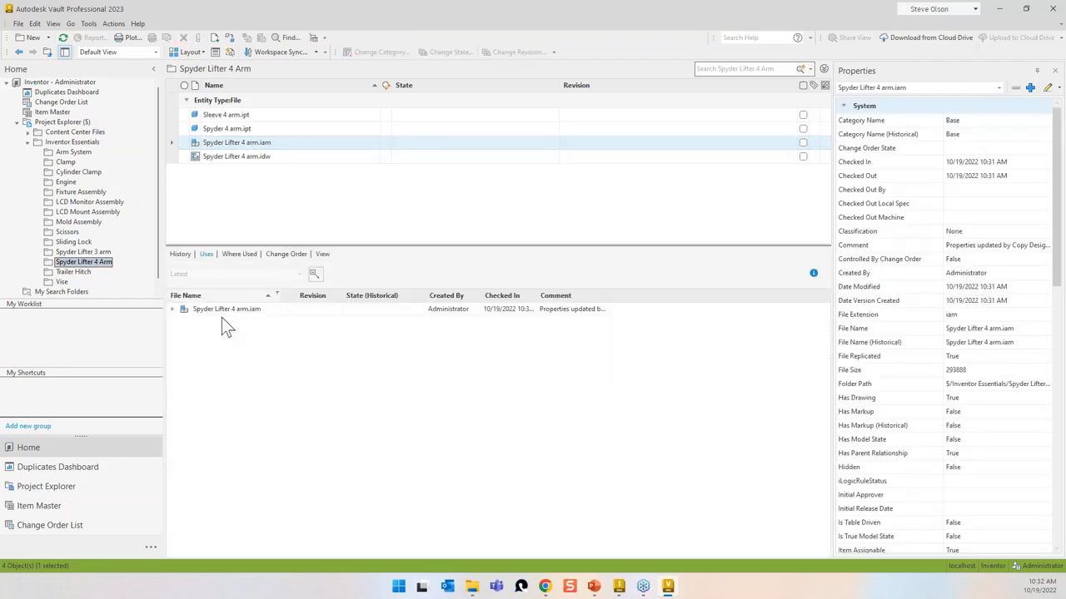
click(172, 309)
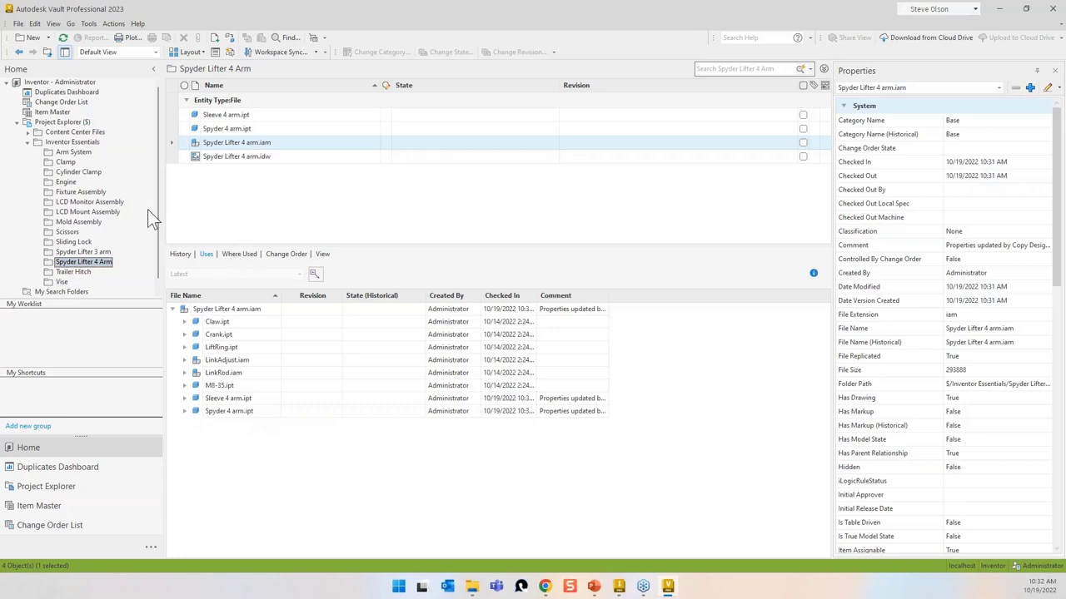
Step: Check where Crank.ipt from the Spyder Lifter 3 arm folder is used
click(77, 252)
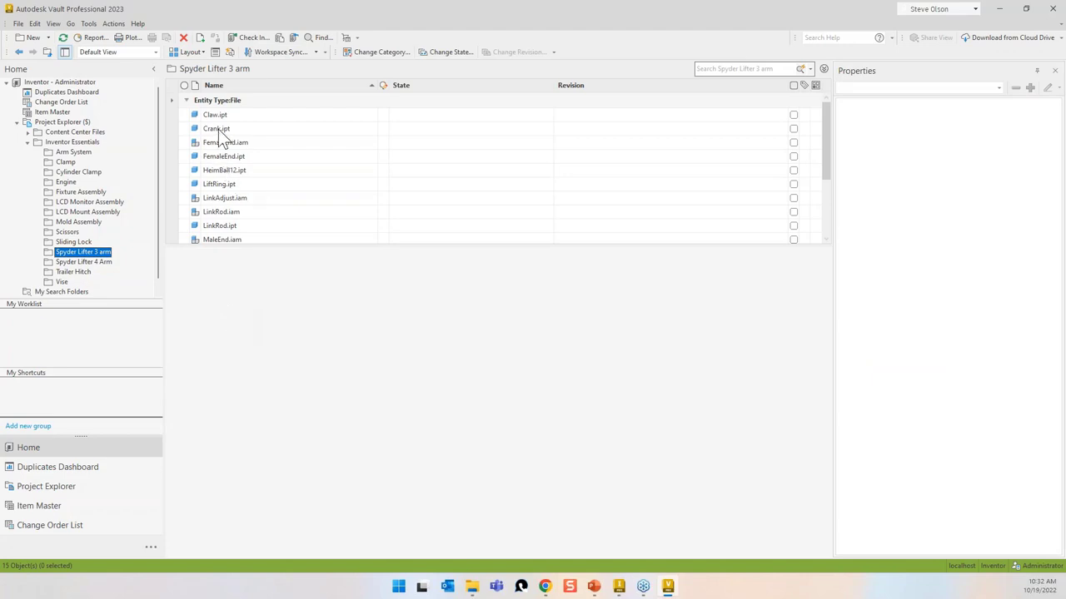
click(219, 129)
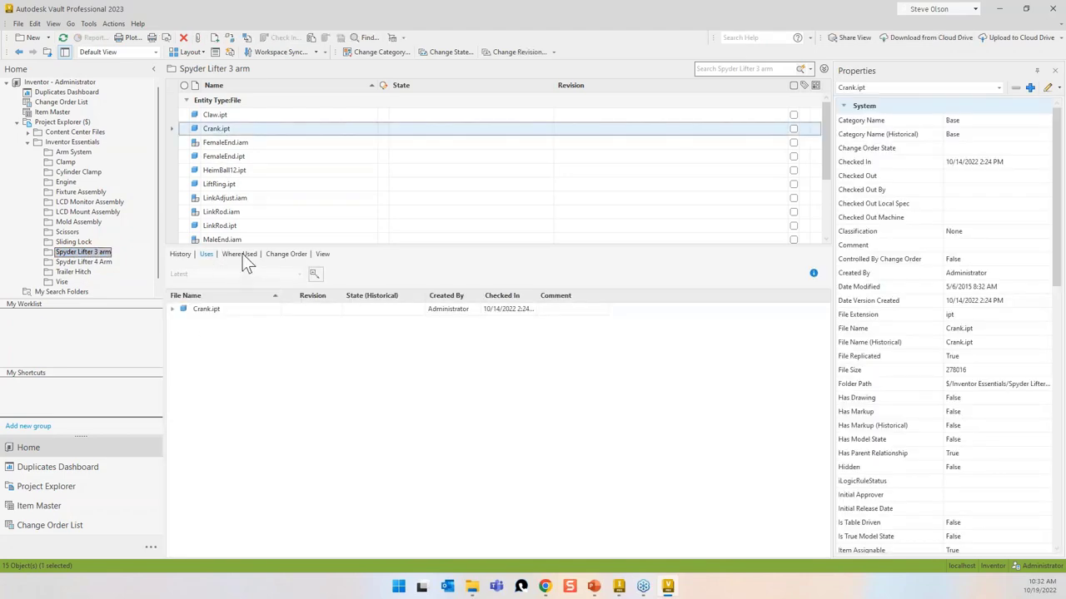
click(240, 255)
click(173, 305)
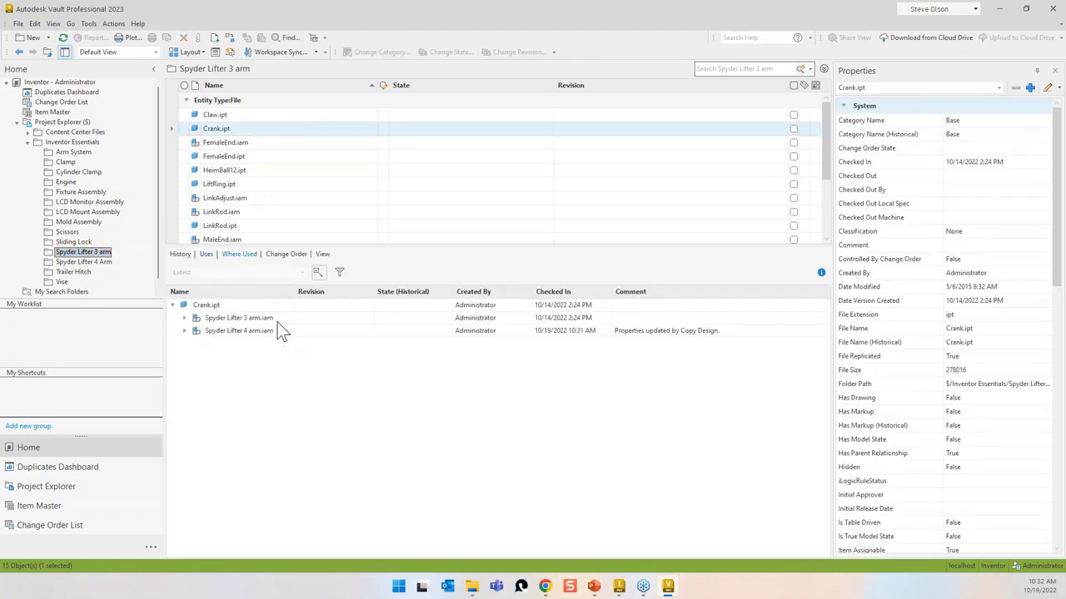
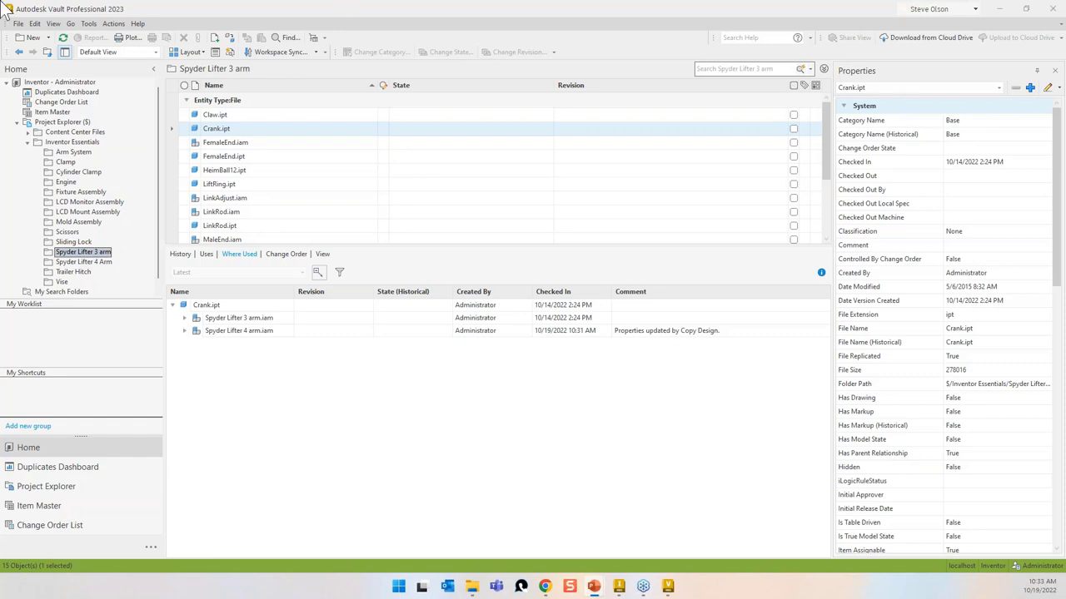
Step: Change the category of Clamp.idw in the Clamp folder and all its related files to Engineering
click(65, 163)
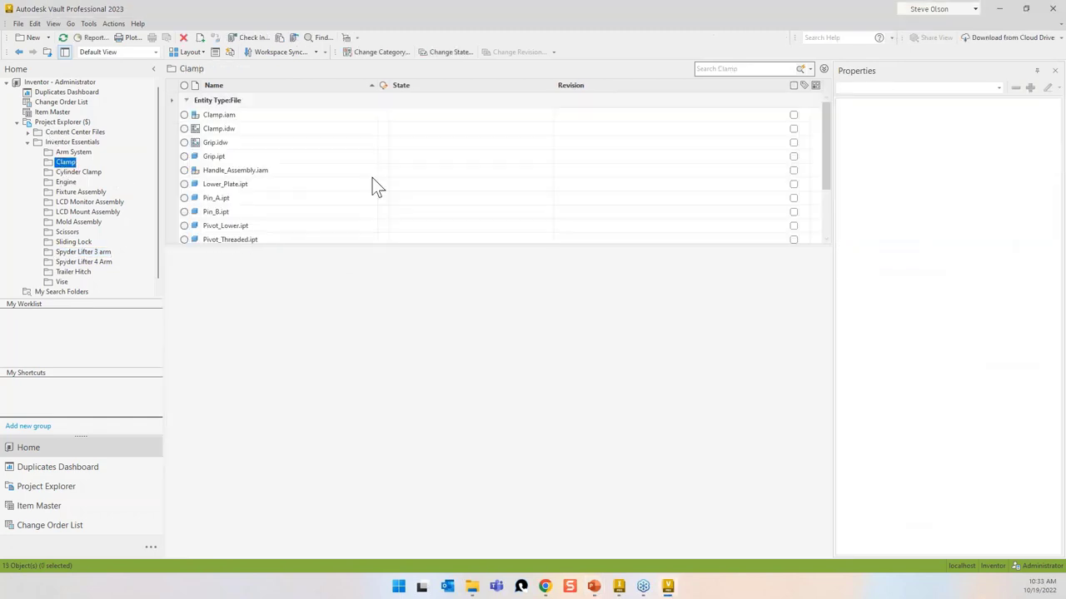
click(233, 128)
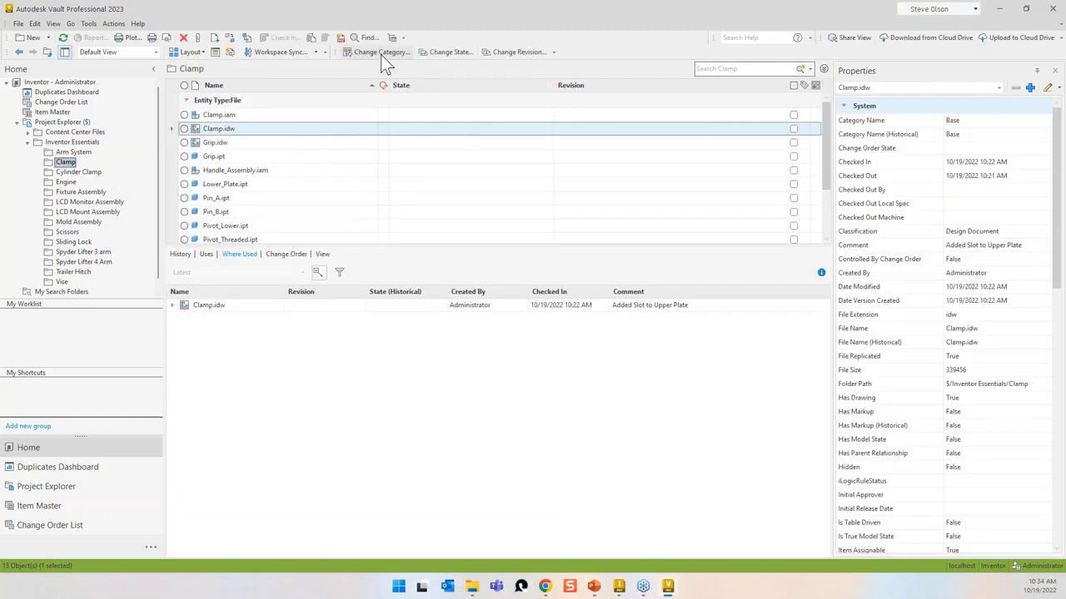
click(381, 53)
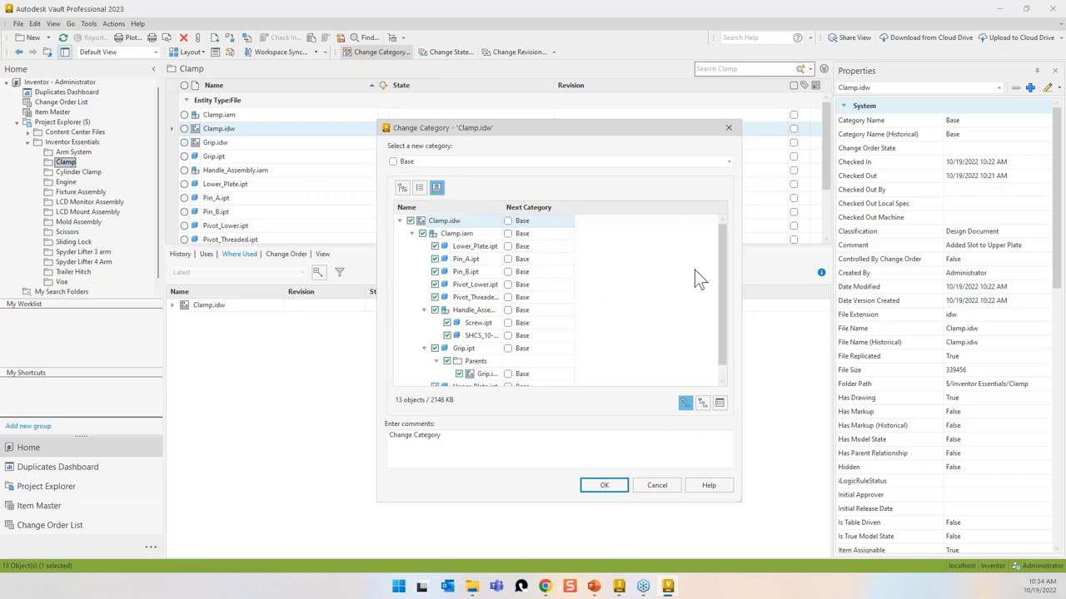
drag(724, 244, 728, 262)
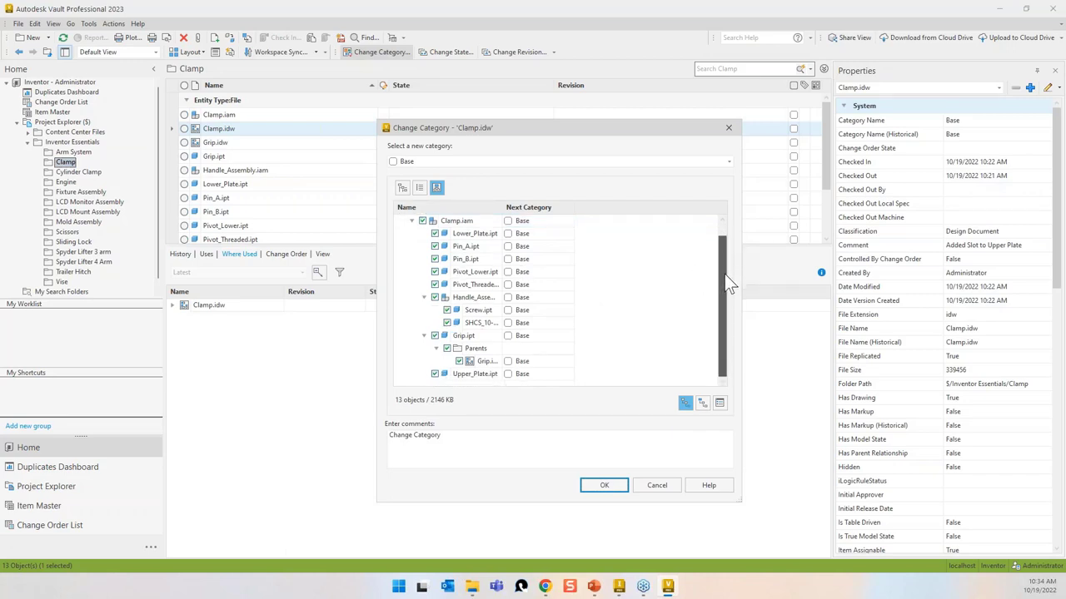
click(681, 163)
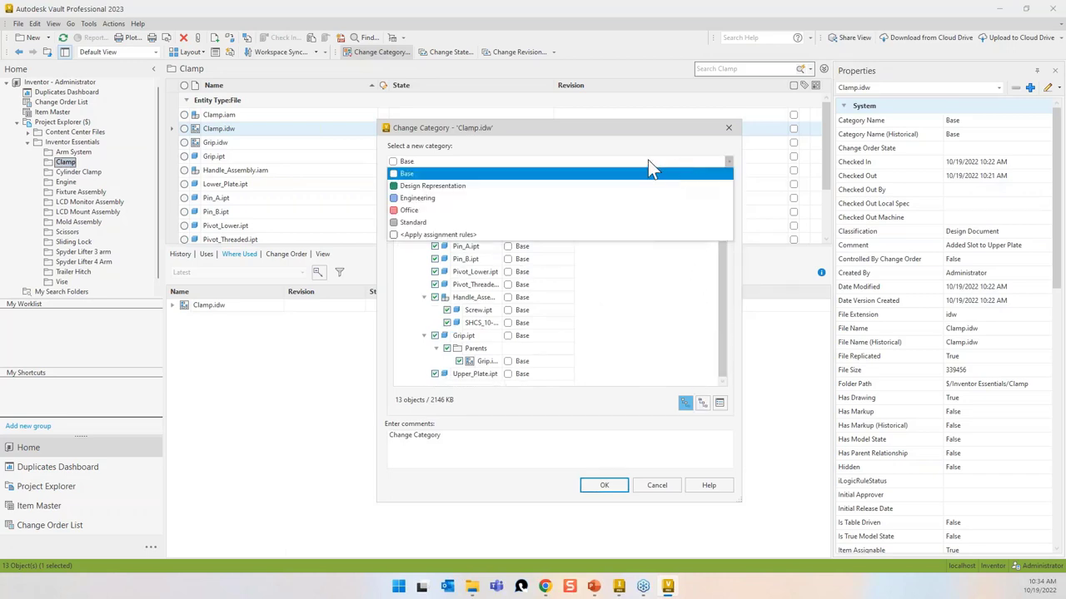
click(435, 199)
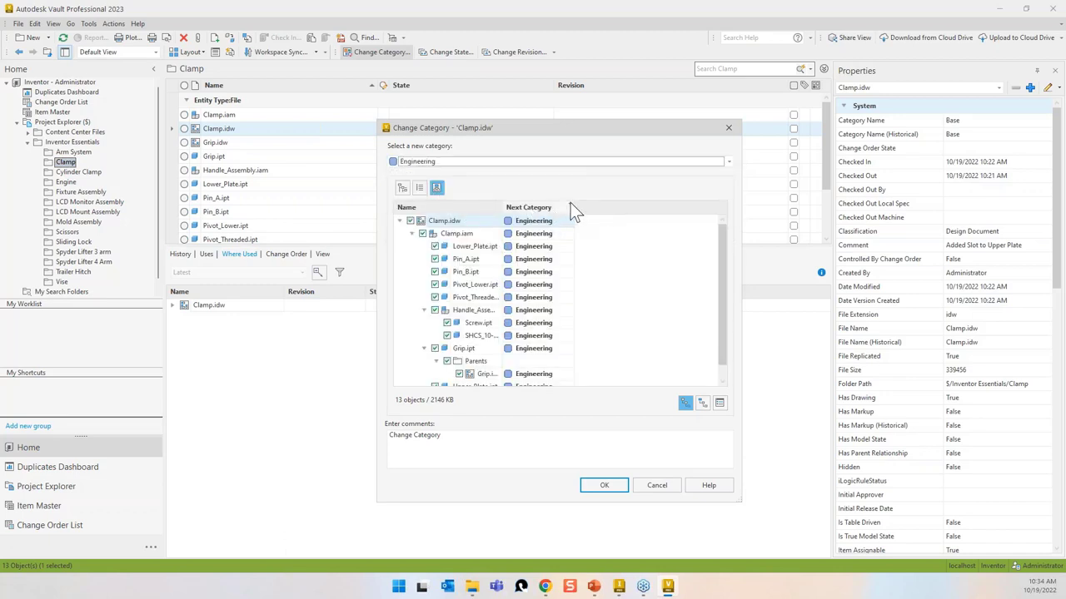
click(621, 488)
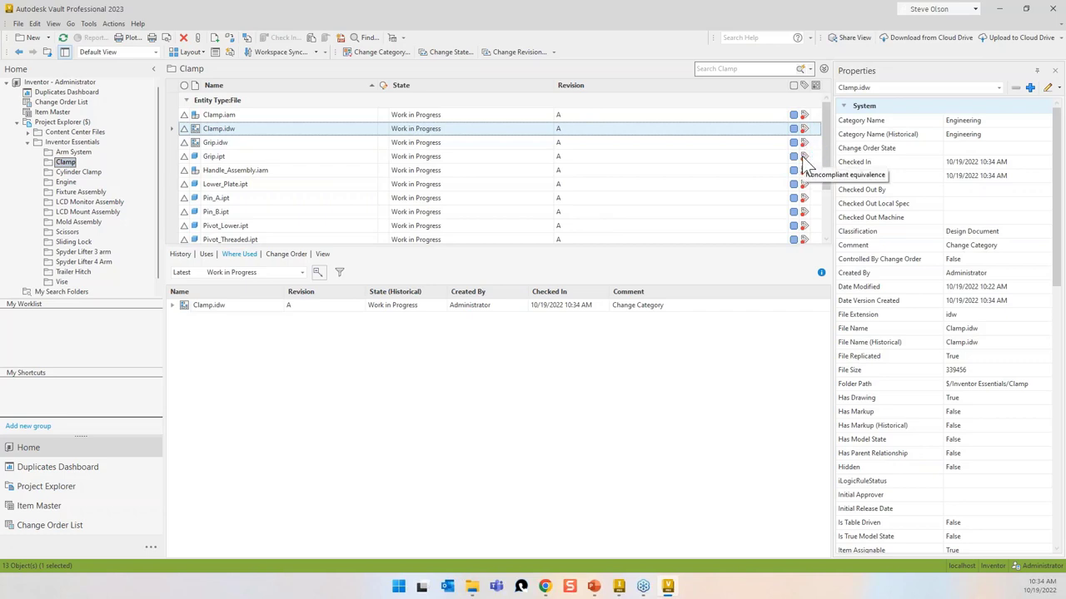
Step: Check Clamp.idw's properties for the noncompliant entry and synchronize the properties of all files in the Clamp folder
drag(1059, 158, 1038, 352)
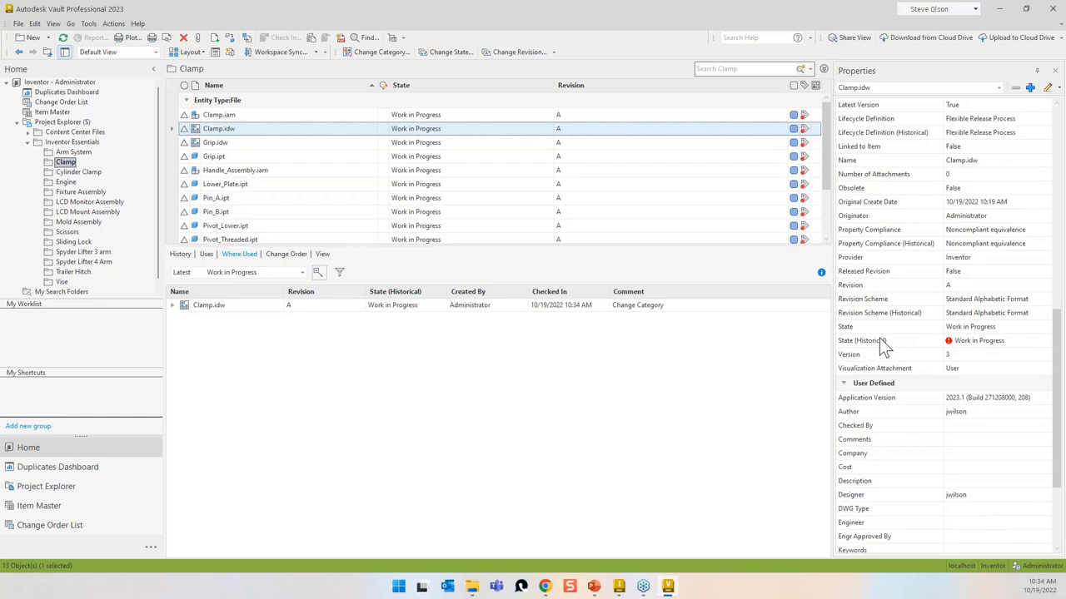
mouse_move(947, 343)
click(314, 116)
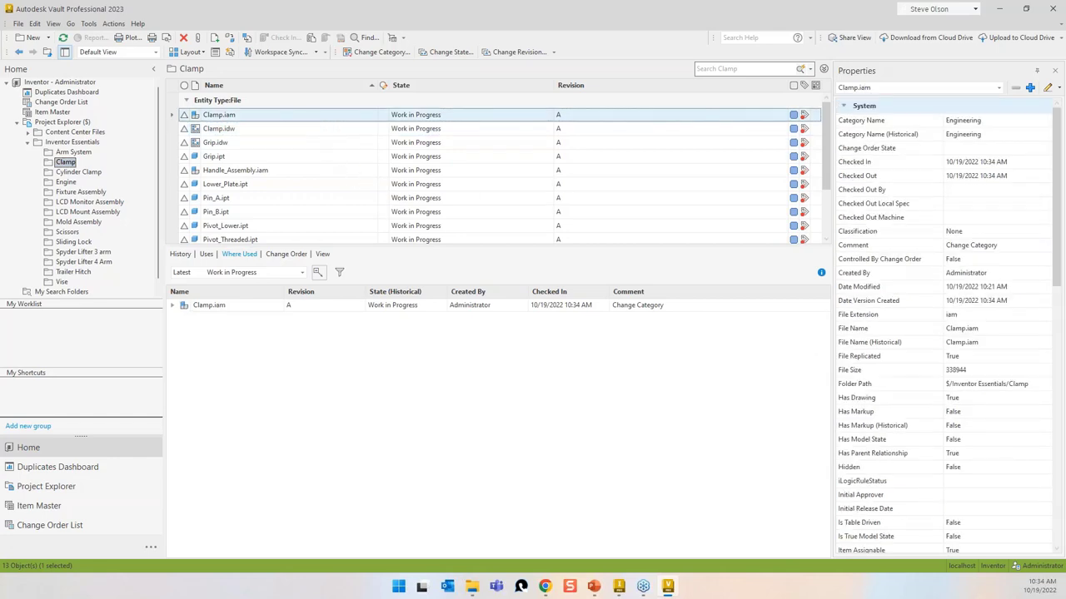
key(ctrl+a)
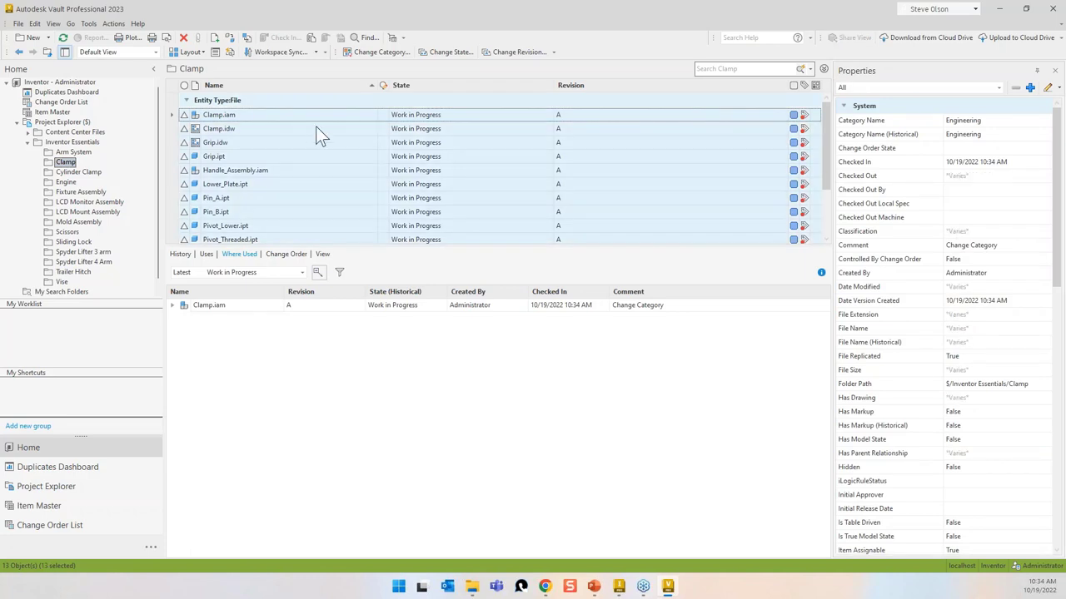
click(108, 24)
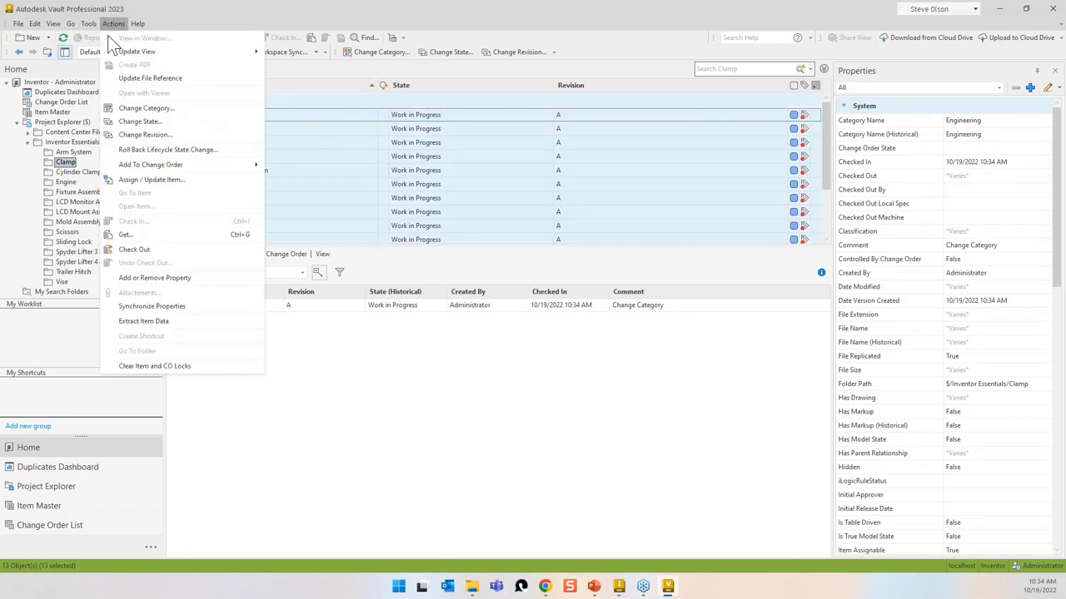
click(135, 306)
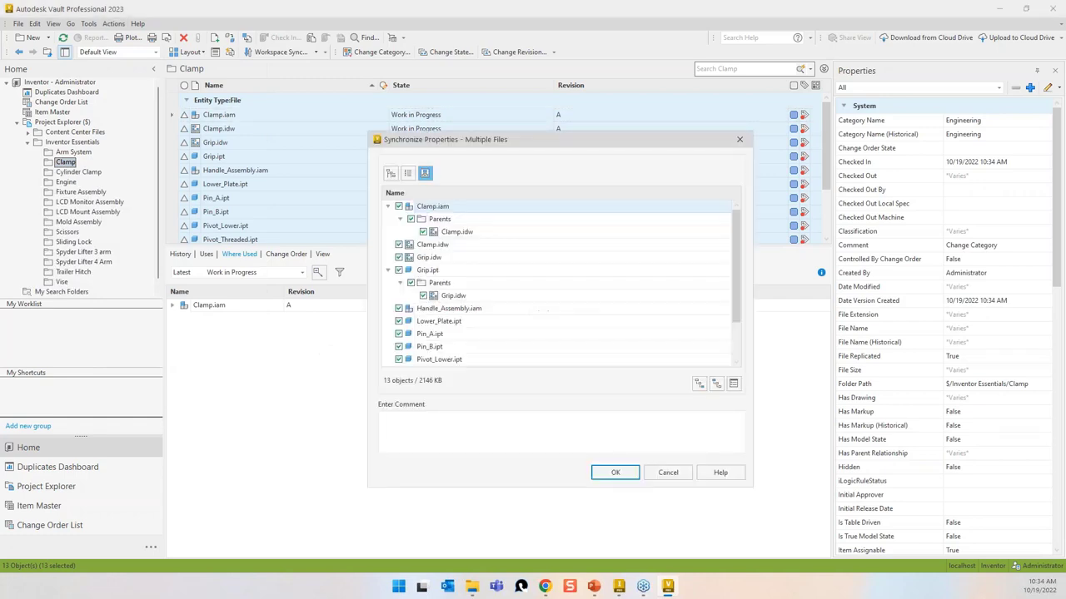
click(615, 472)
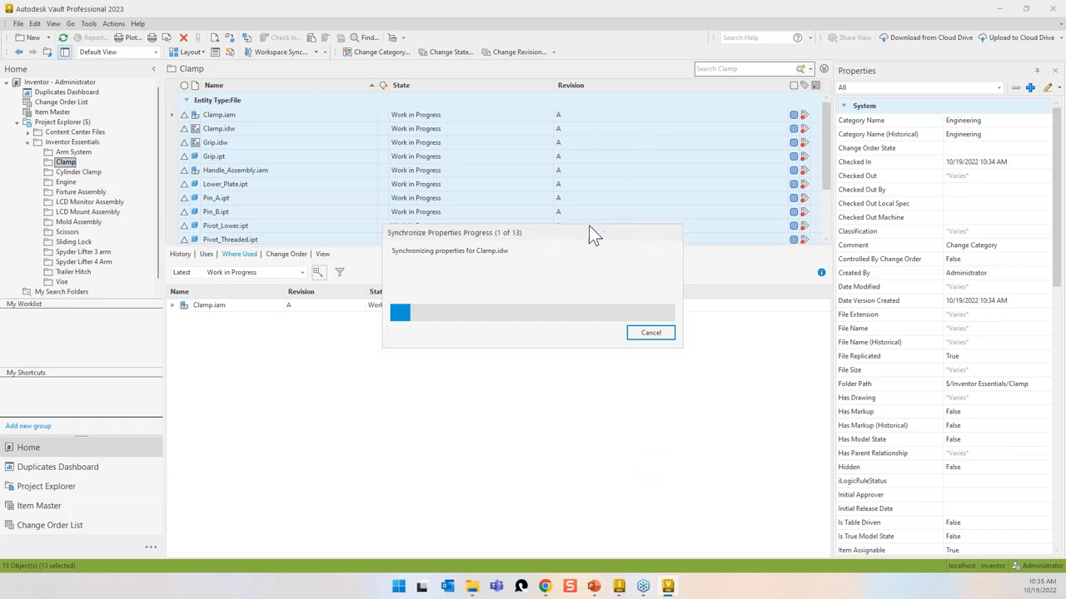
drag(587, 231, 581, 230)
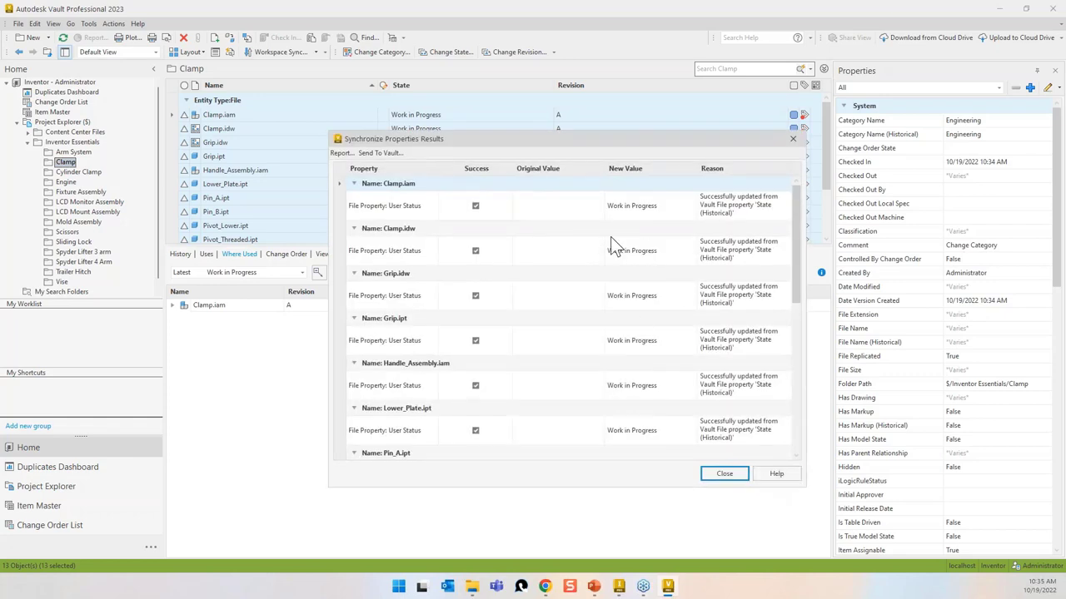
drag(797, 200, 771, 313)
click(729, 475)
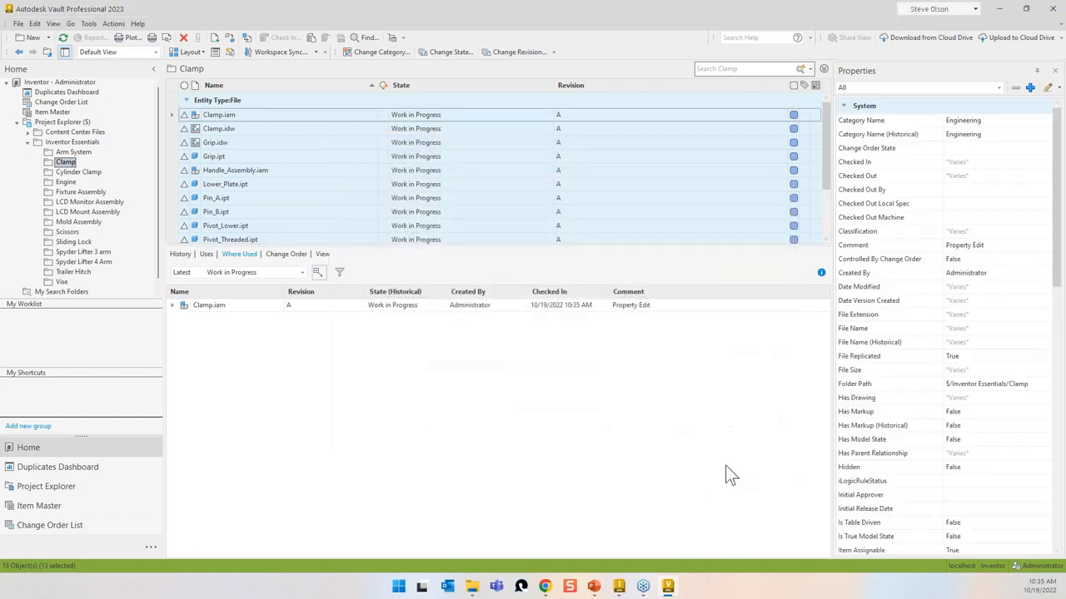
Step: Change the lifecycle state of all the Clamp folder files to Released with the comment "Released to manufacturing"
click(431, 54)
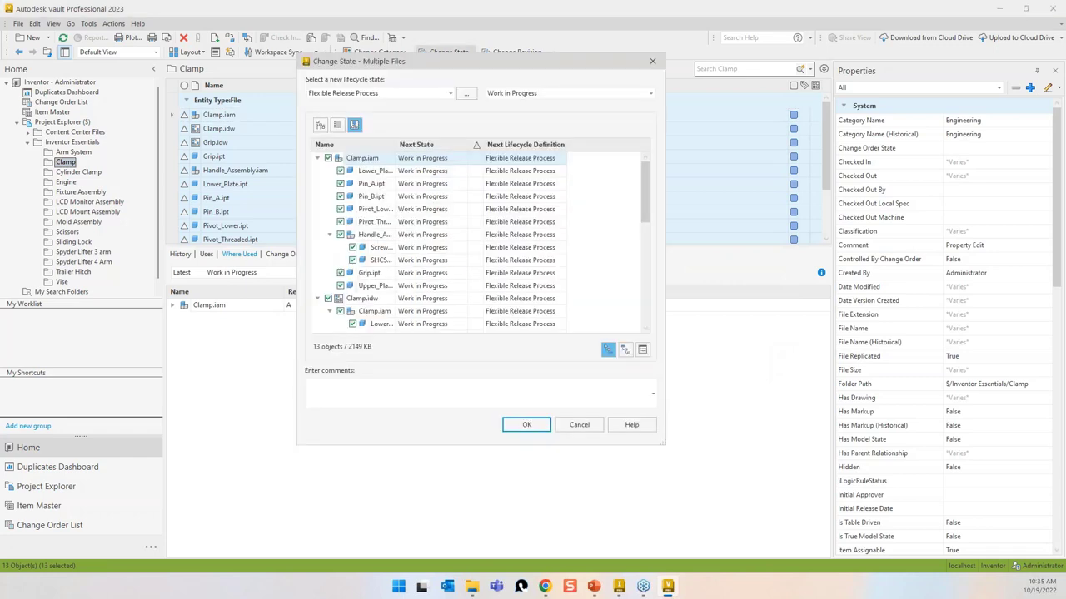
click(593, 94)
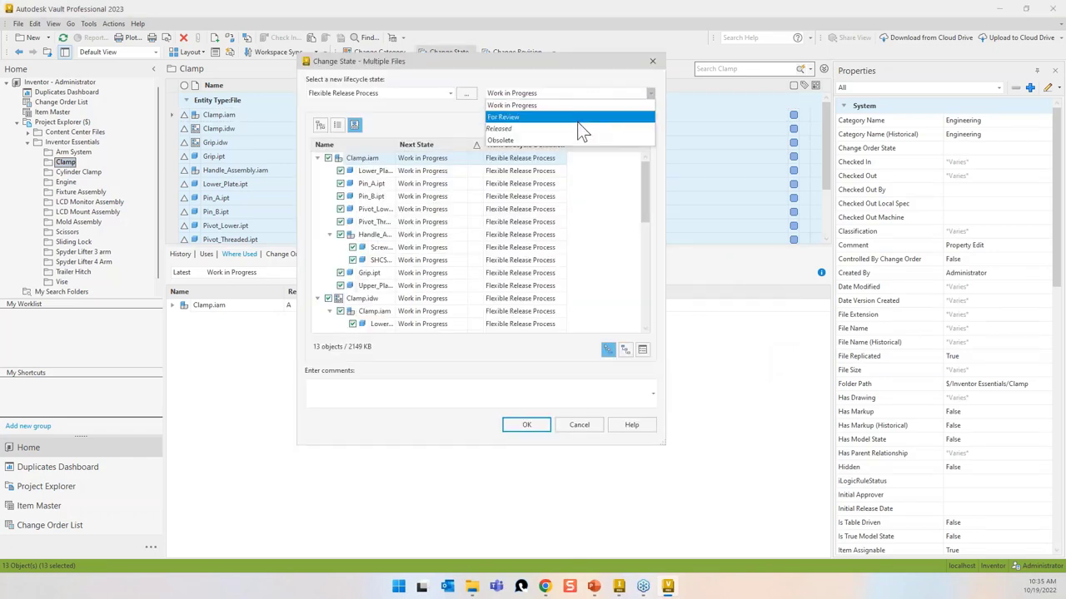
click(581, 131)
text(Released to manufacturing)
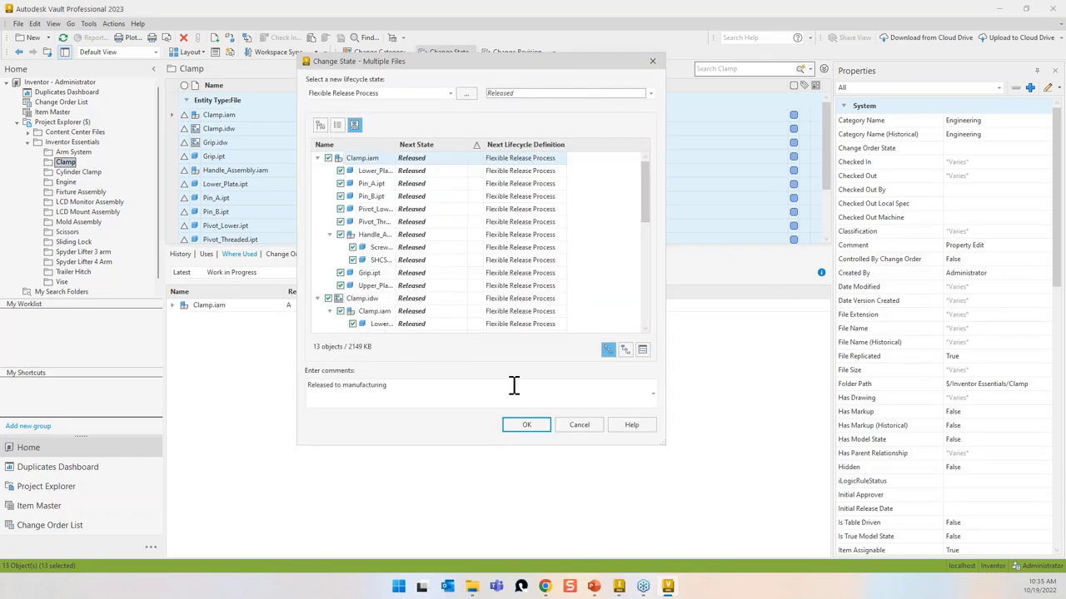
click(533, 426)
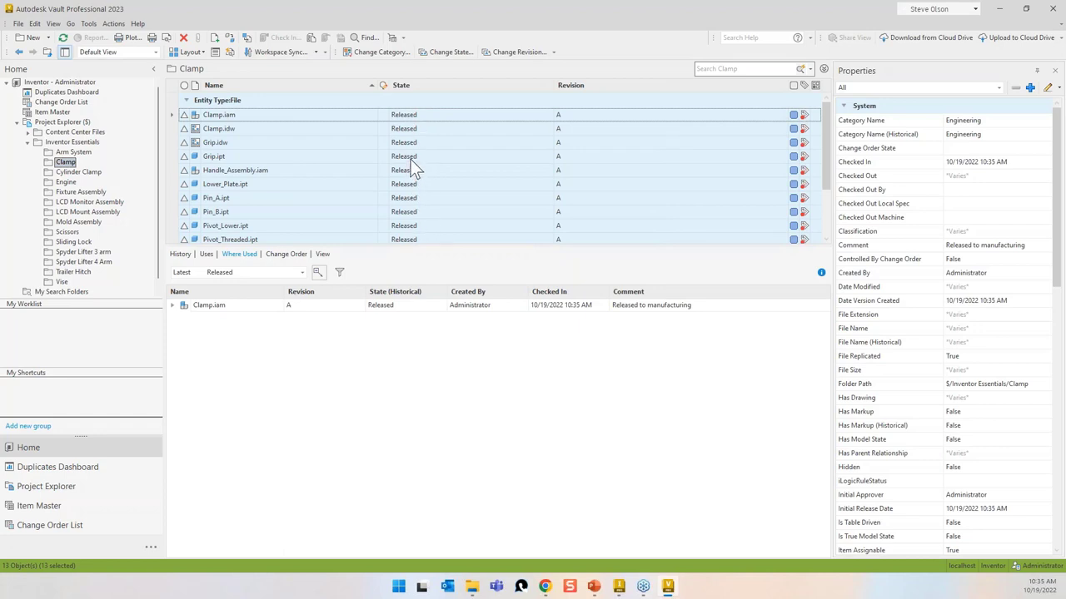
Step: Switch to Inventor, close the outdated Clamp.idw and check the vault status of Clamp.iam among the recent files
click(619, 586)
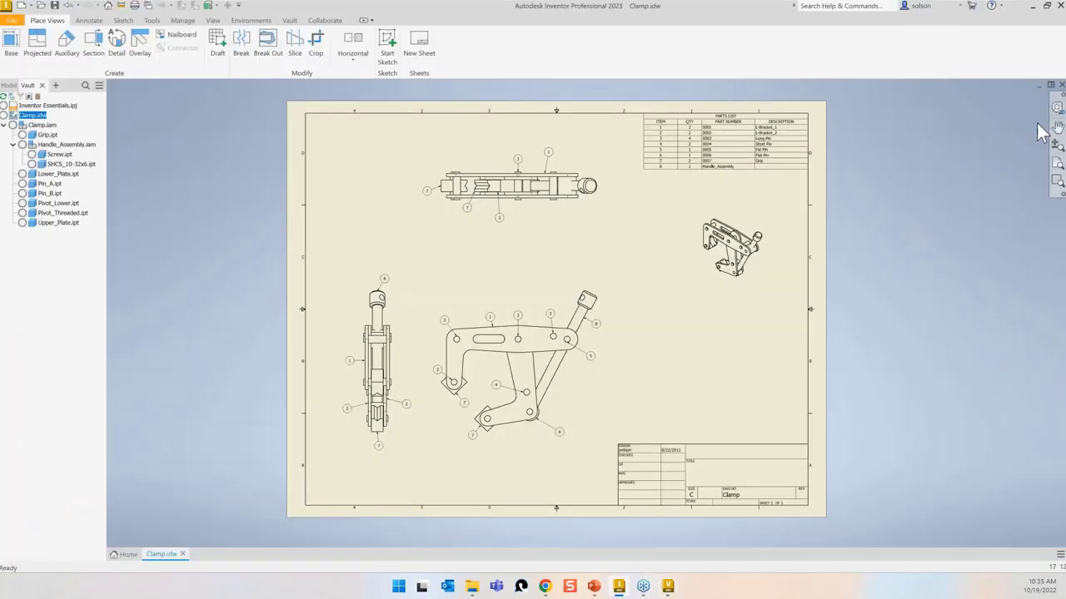
click(1061, 85)
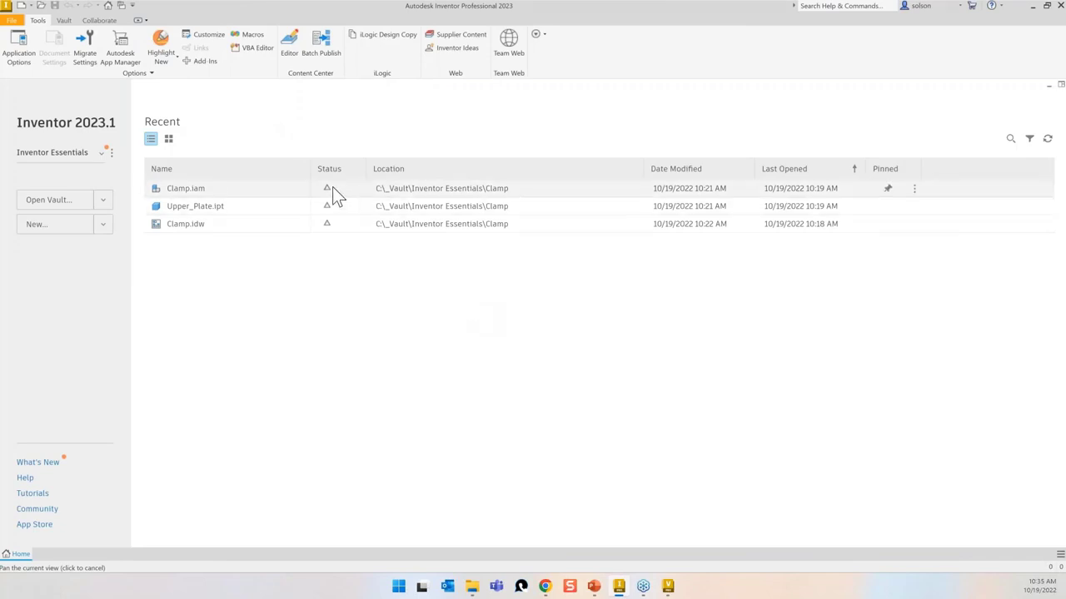
mouse_move(327, 191)
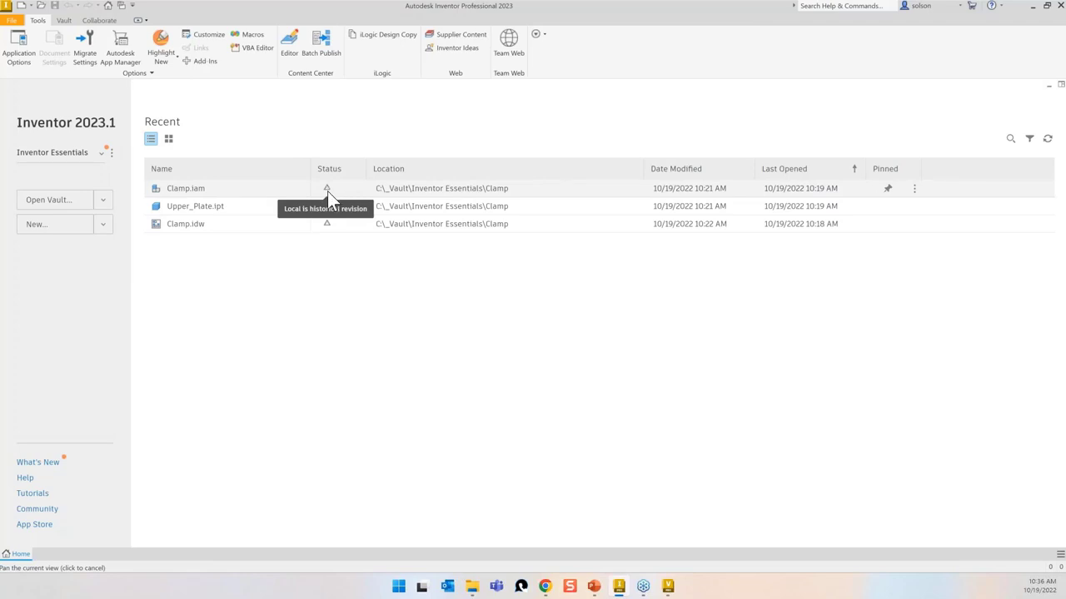
Step: Open the latest released Clamp.idw from the vault's Clamp folder, declining to edit any of the locked files
click(64, 21)
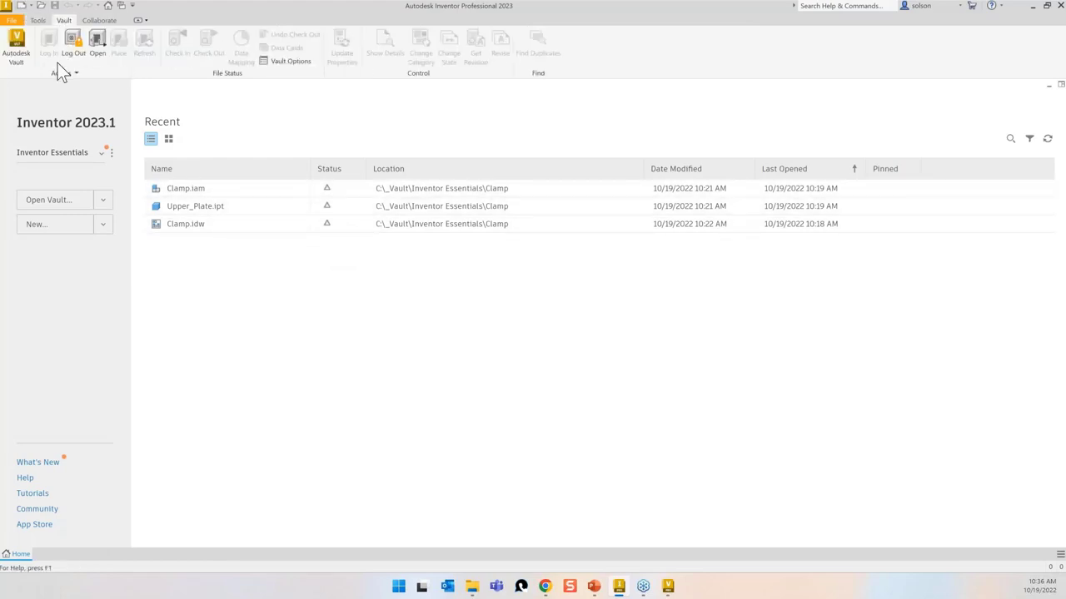
click(96, 42)
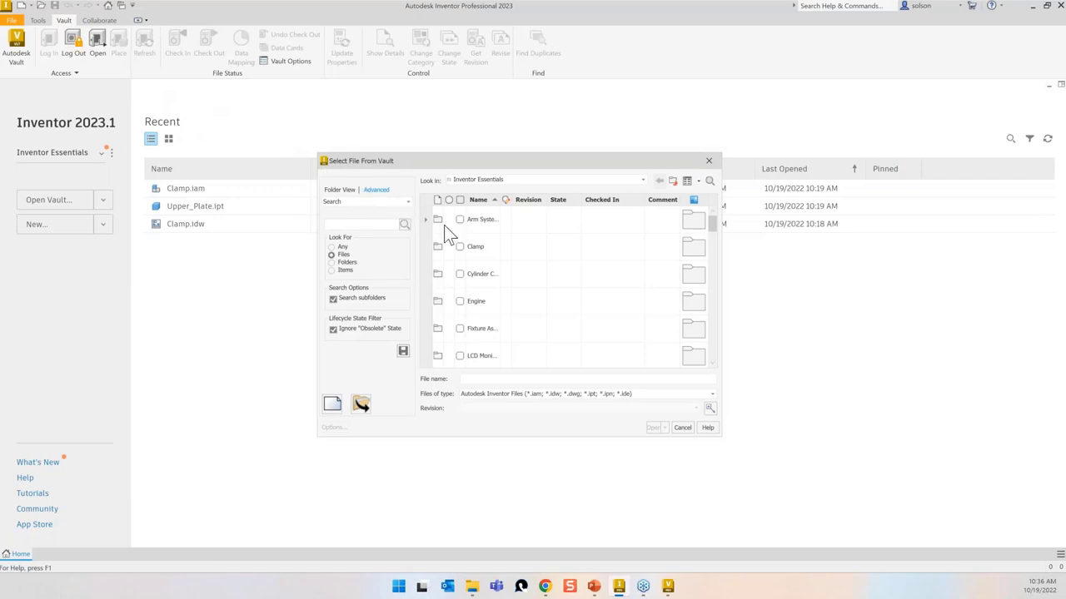
click(478, 249)
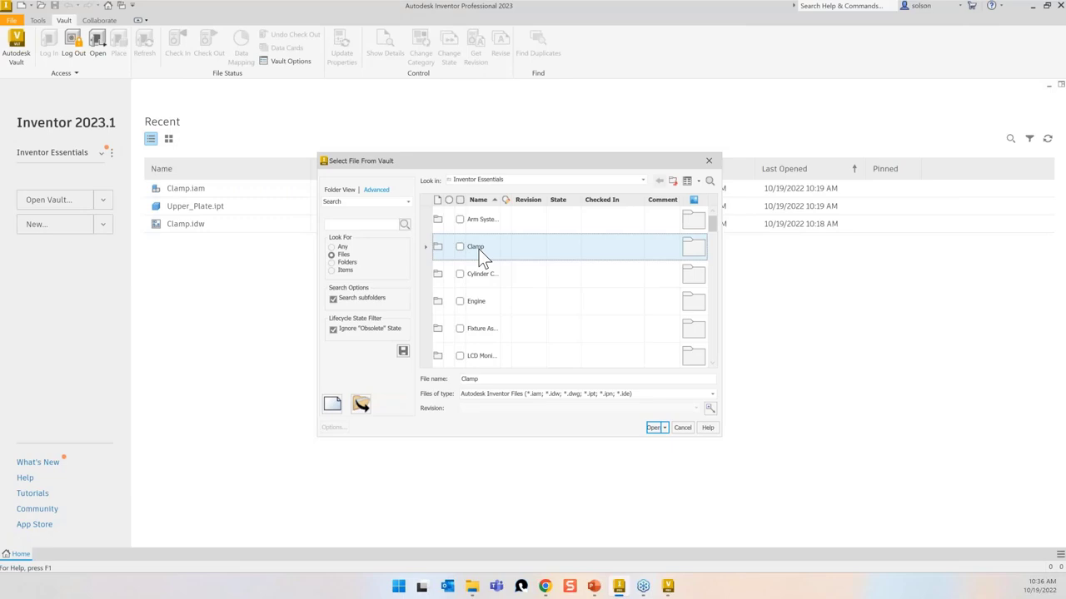
double_click(478, 249)
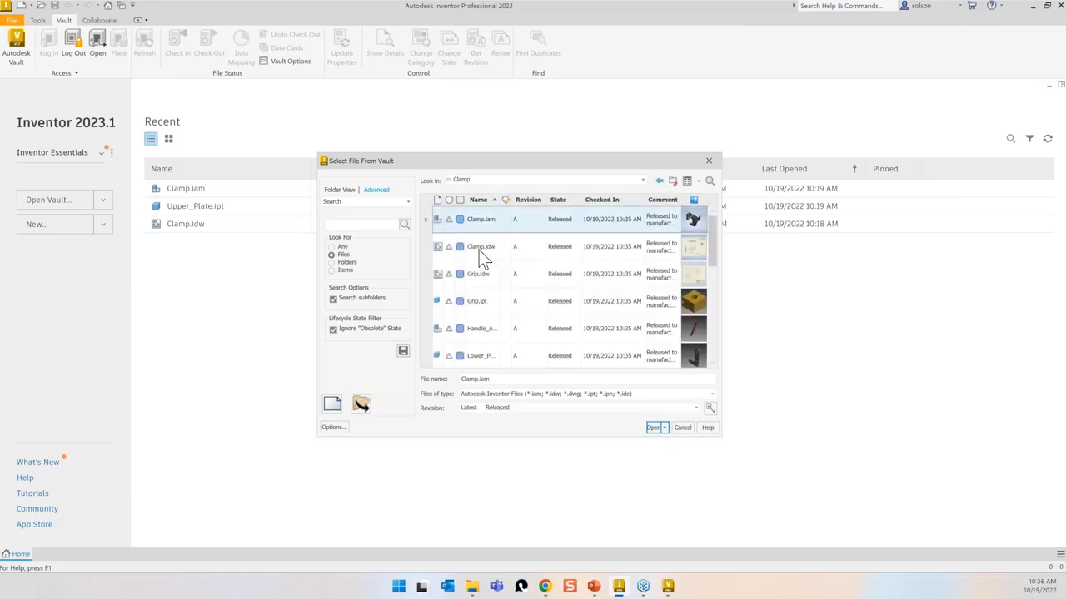
click(479, 248)
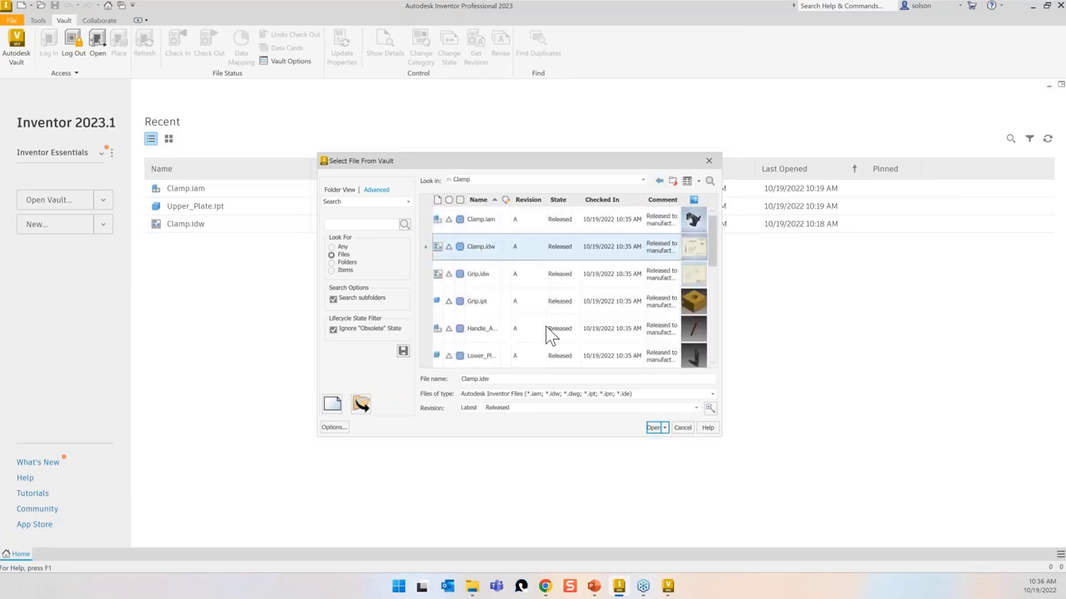
click(654, 428)
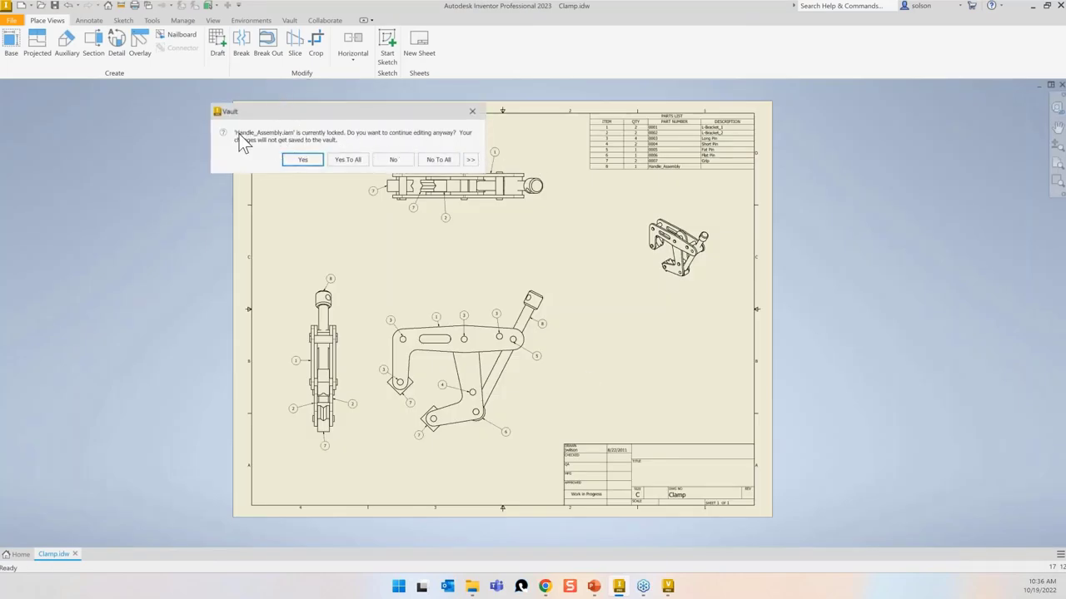
click(394, 161)
click(439, 159)
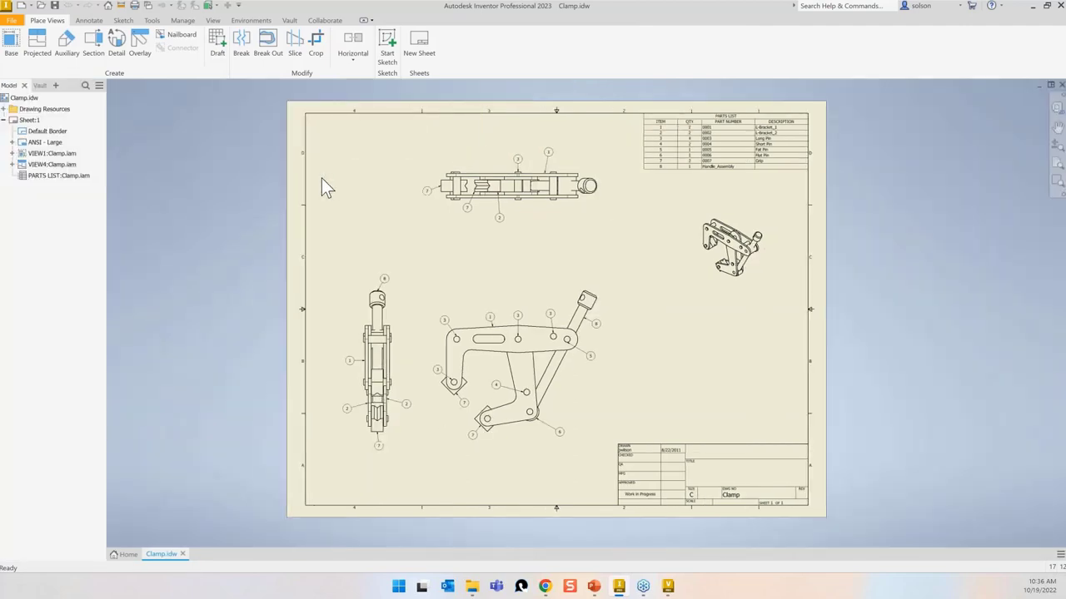
Step: Examine the vault lock and lifecycle status of Clamp.idw, Clamp.iam and the assembly's components
click(38, 87)
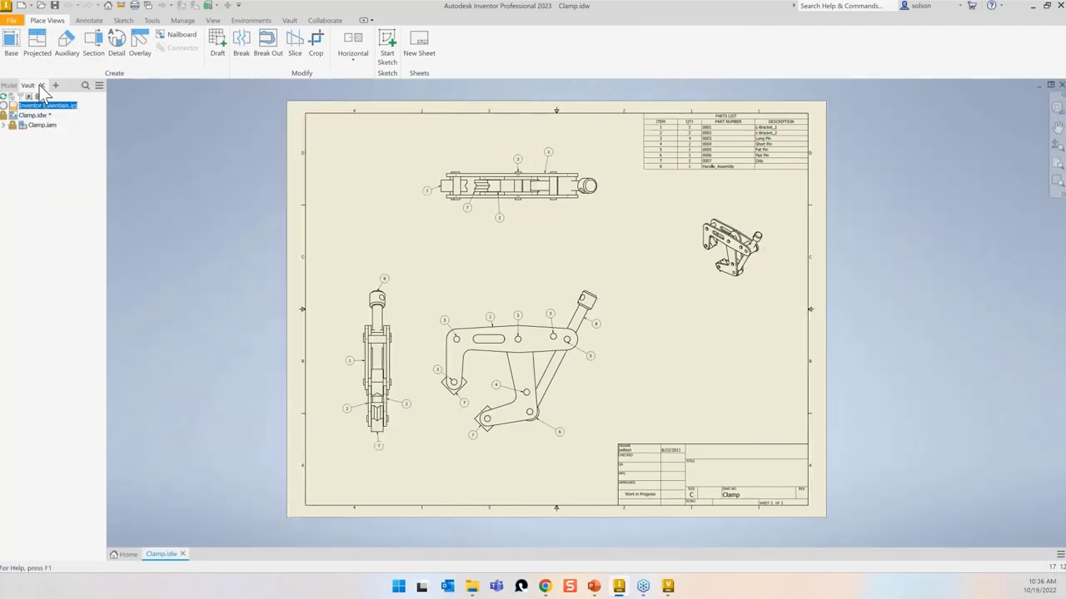
click(4, 125)
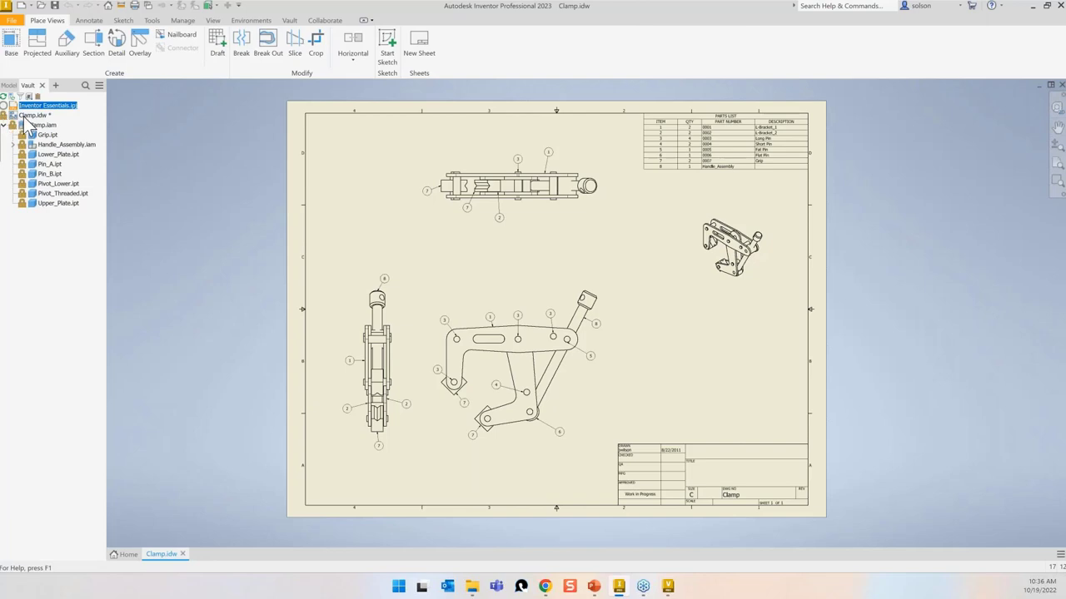
click(30, 116)
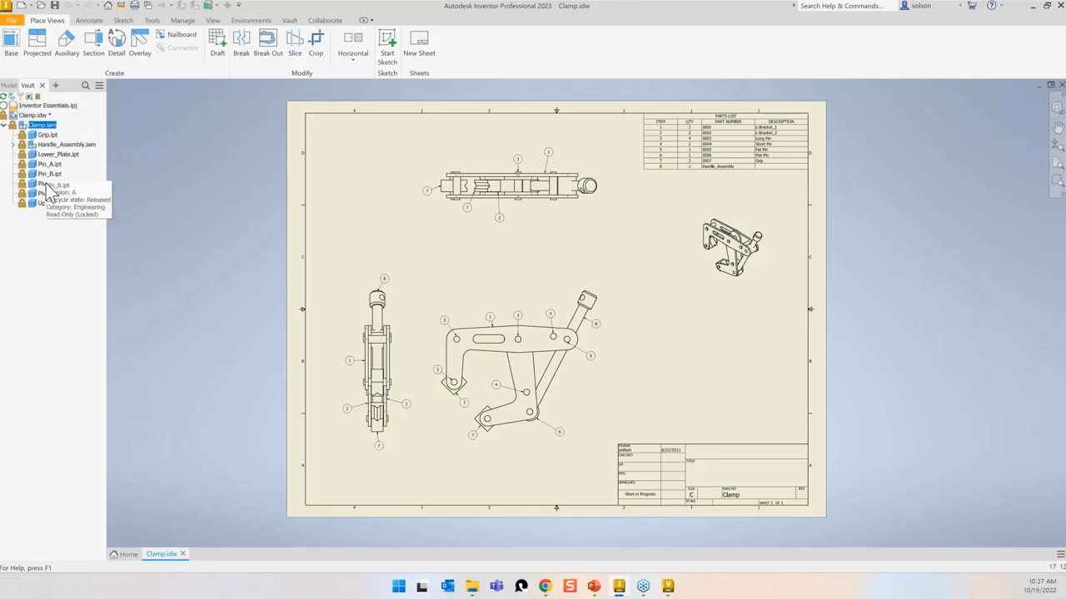
click(44, 125)
Step: Change the lifecycle state of Clamp.idw, Clamp.iam and Upper_Plate.ipt to Work in Progress
click(43, 117)
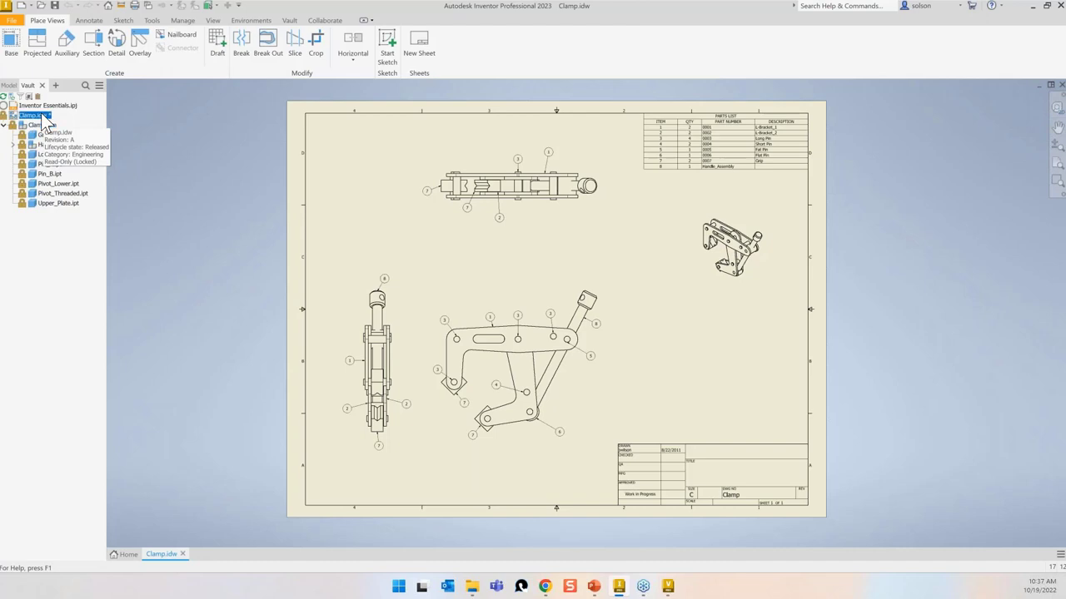
ctrl+click(41, 125)
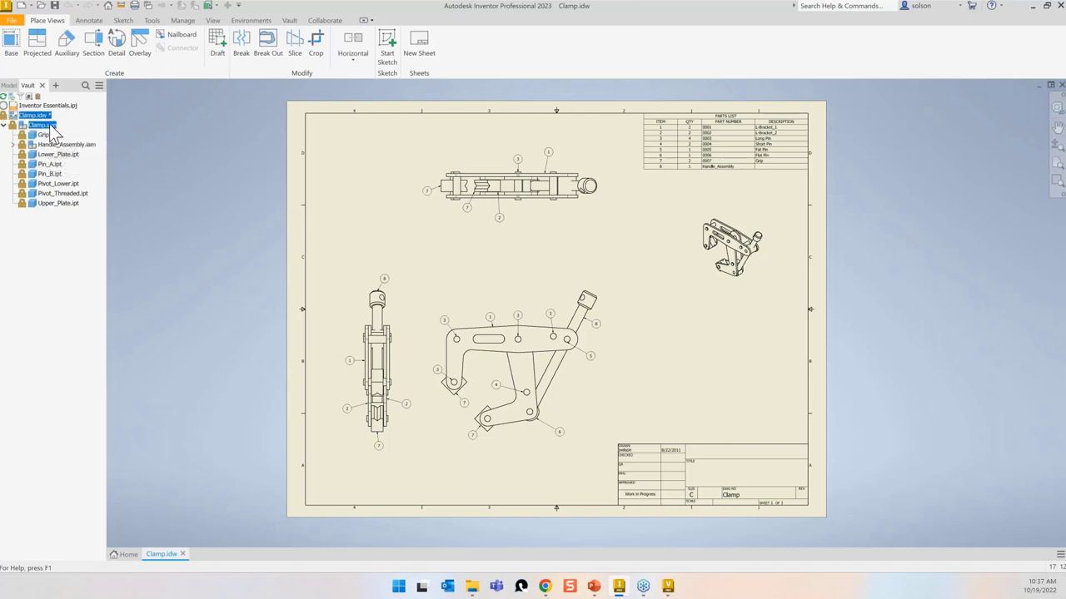
ctrl+click(56, 204)
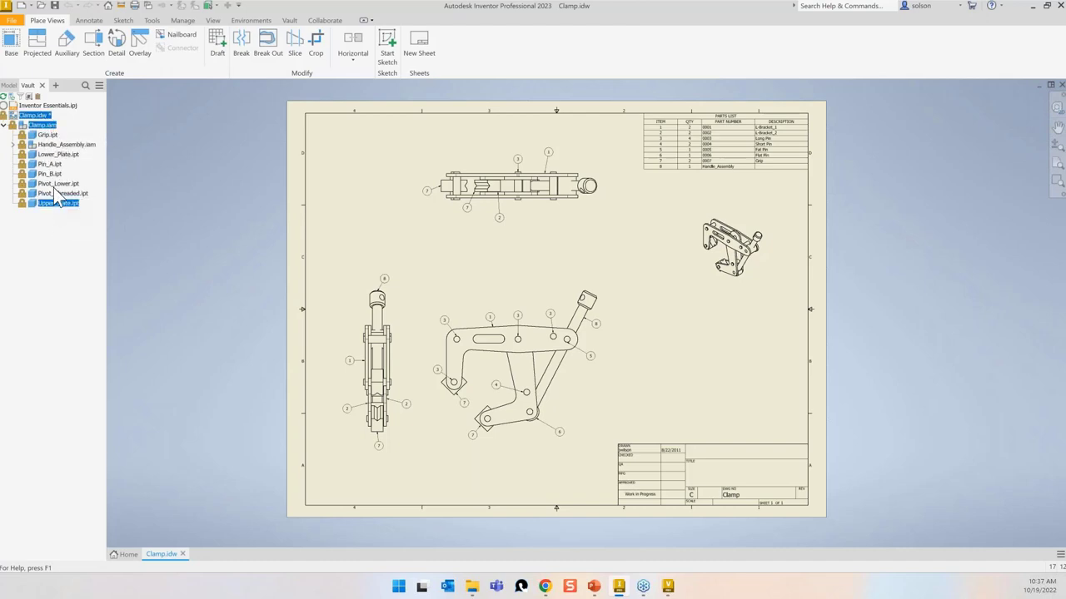
right_click(50, 127)
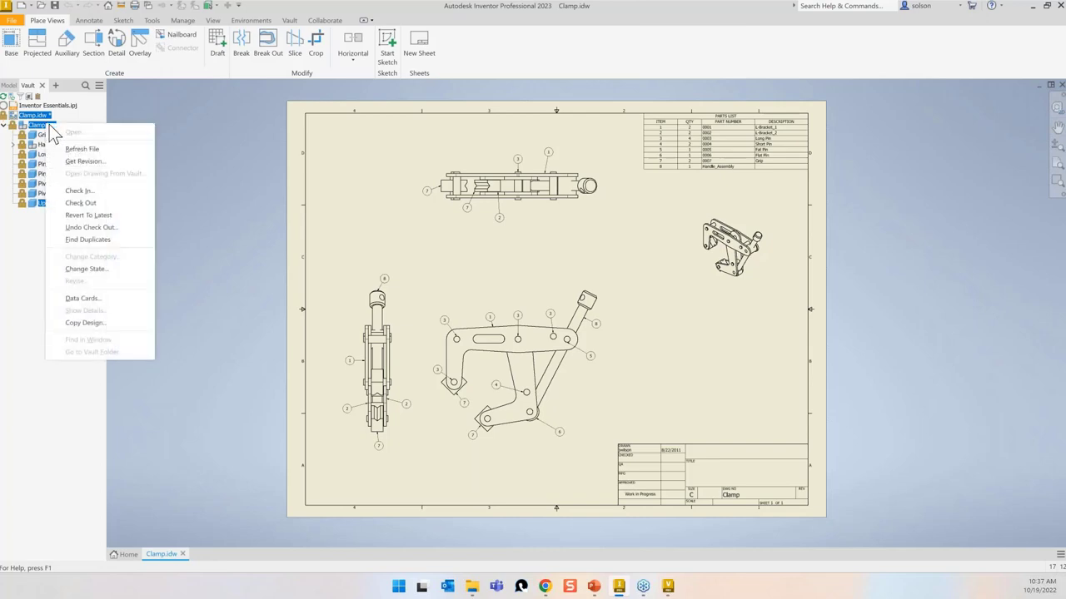
click(211, 254)
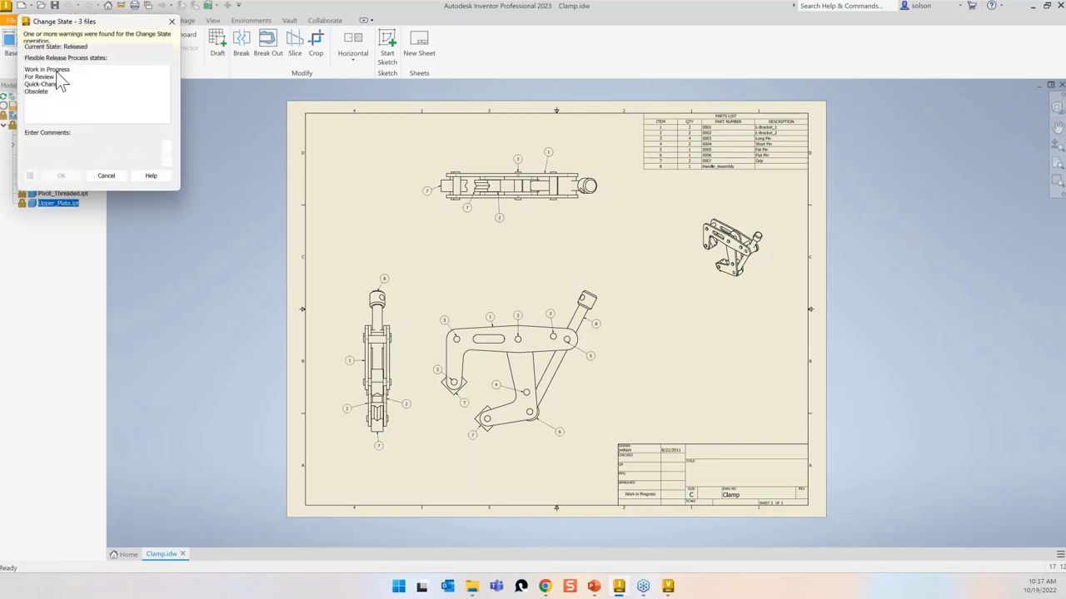
drag(125, 20, 215, 43)
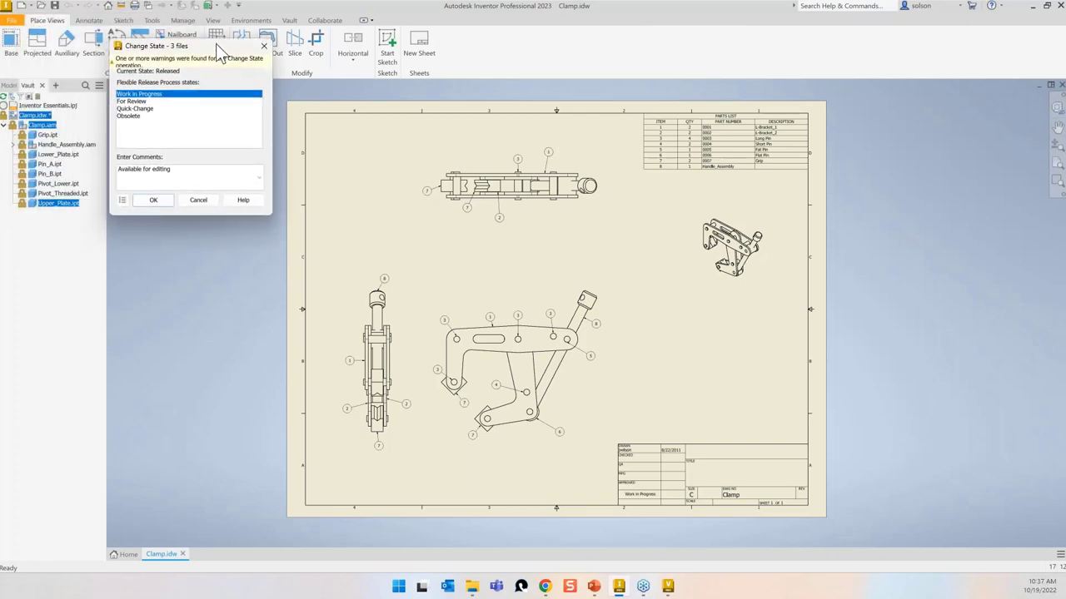
click(153, 200)
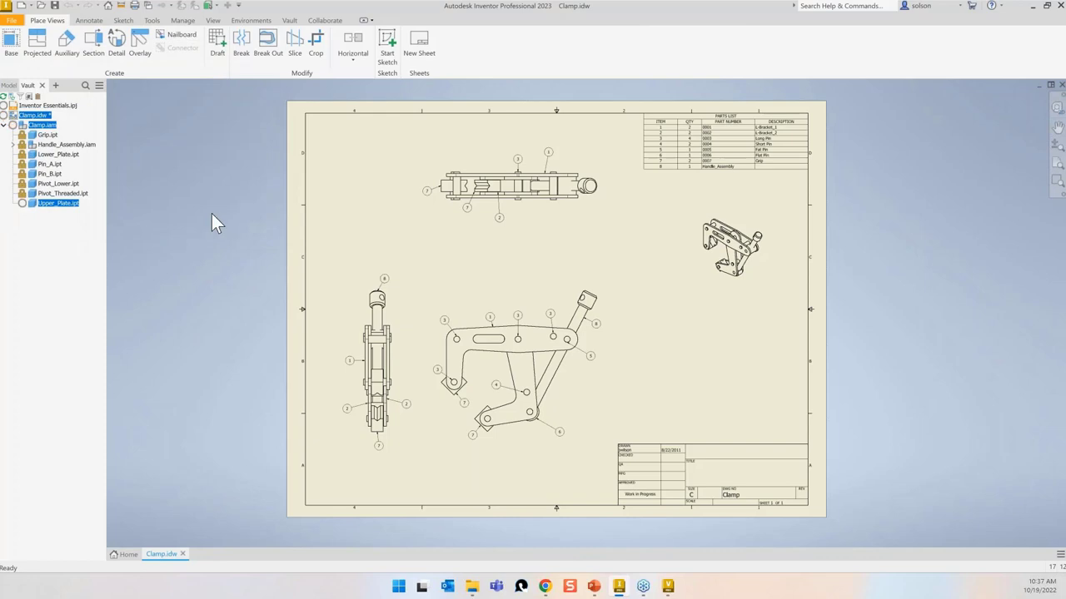
Step: Check the files' lock status and open the Clamp.iam assembly from the drawing's front view
mouse_move(25, 121)
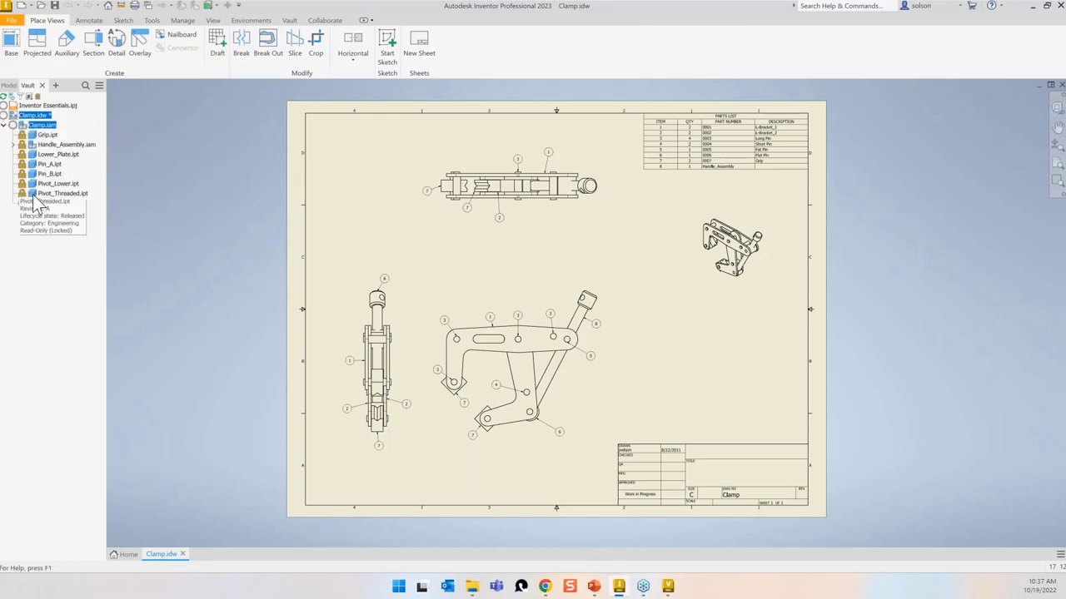
right_click(506, 298)
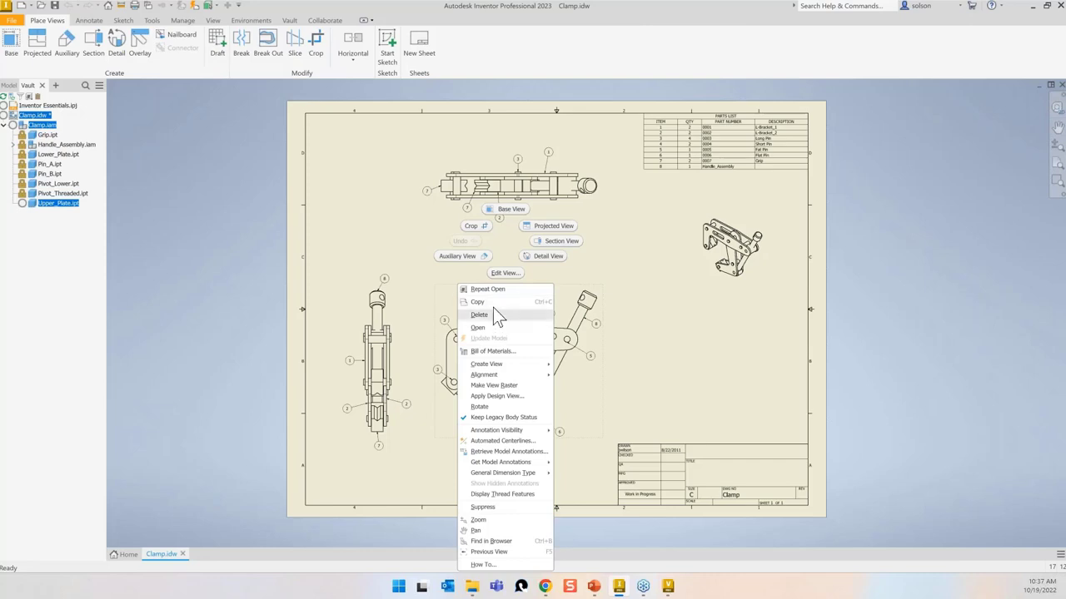
click(492, 326)
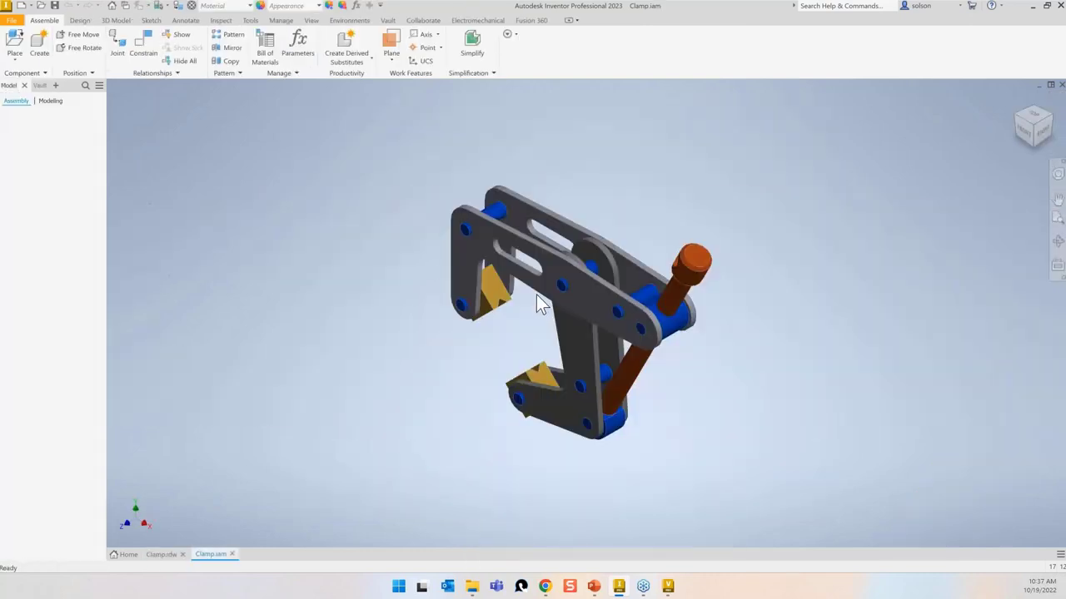
Step: Open the front Upper_Plate component of the Clamp.iam assembly as its own part file
click(536, 295)
right_click(492, 229)
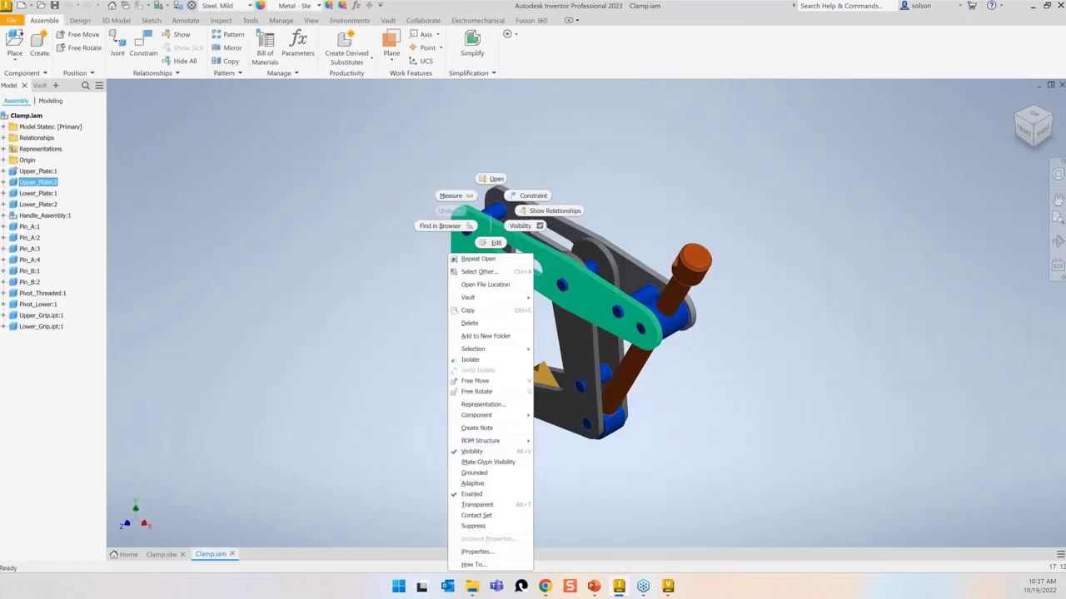
click(496, 179)
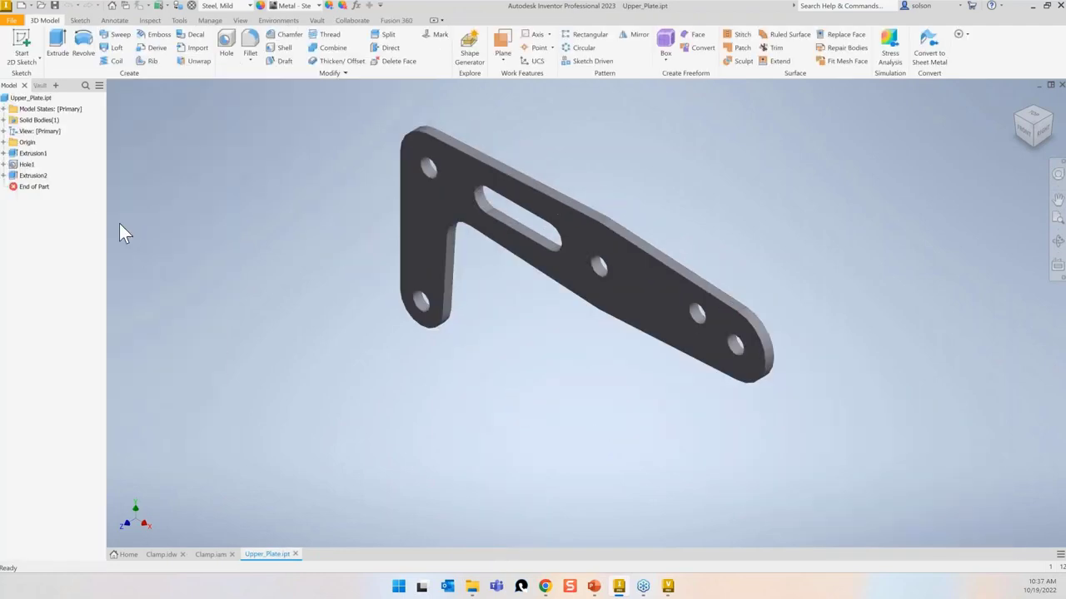
Step: Delete the slot extrusion and its consumed sketch from Upper_Plate.ipt, checking the part out with updated properties, and close it without checking it in
right_click(33, 176)
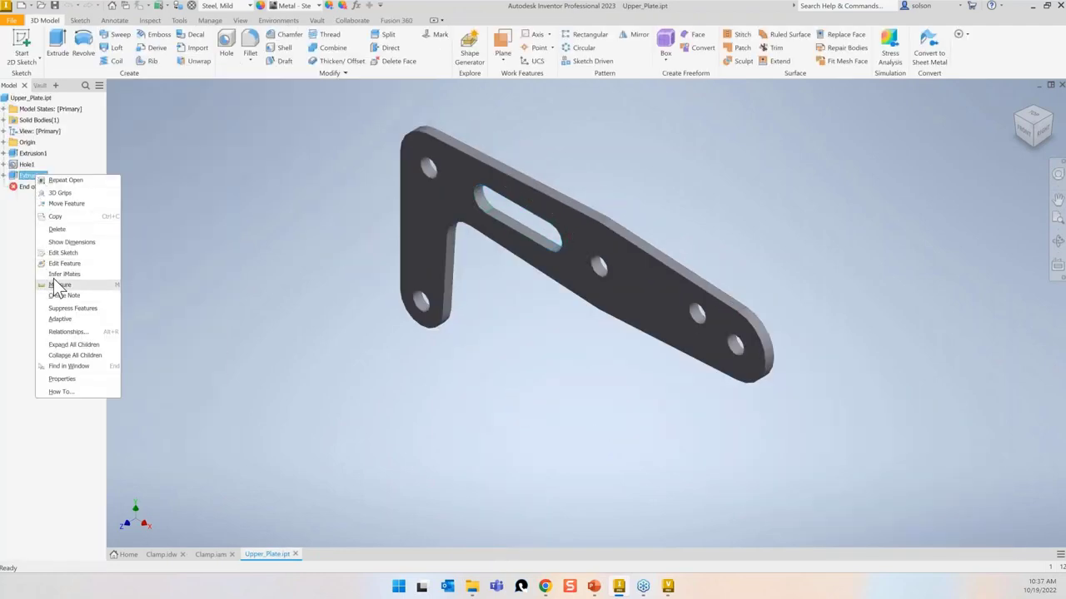
click(62, 230)
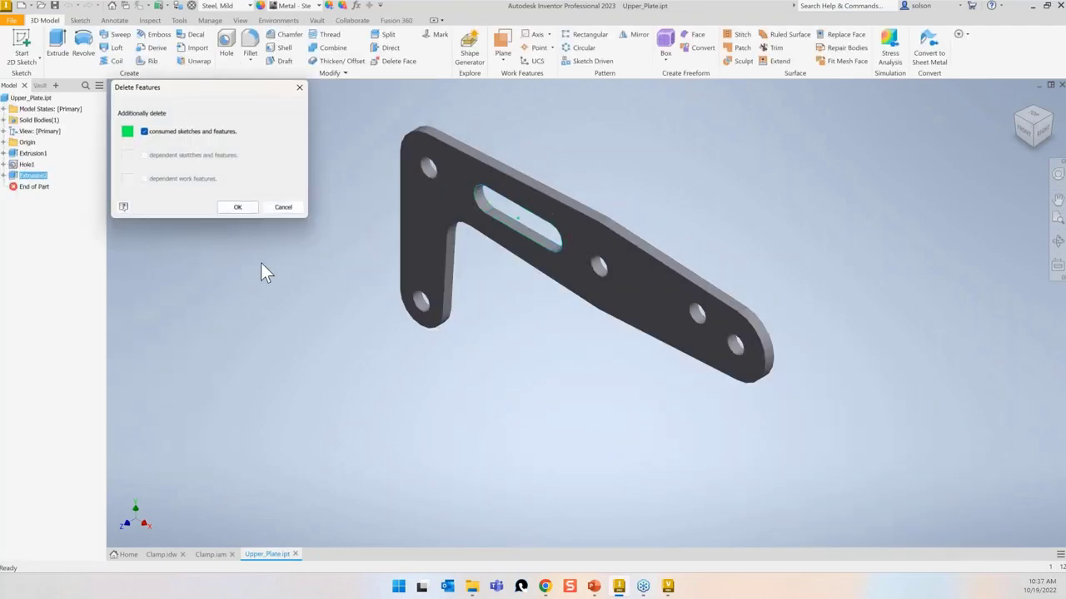
click(237, 207)
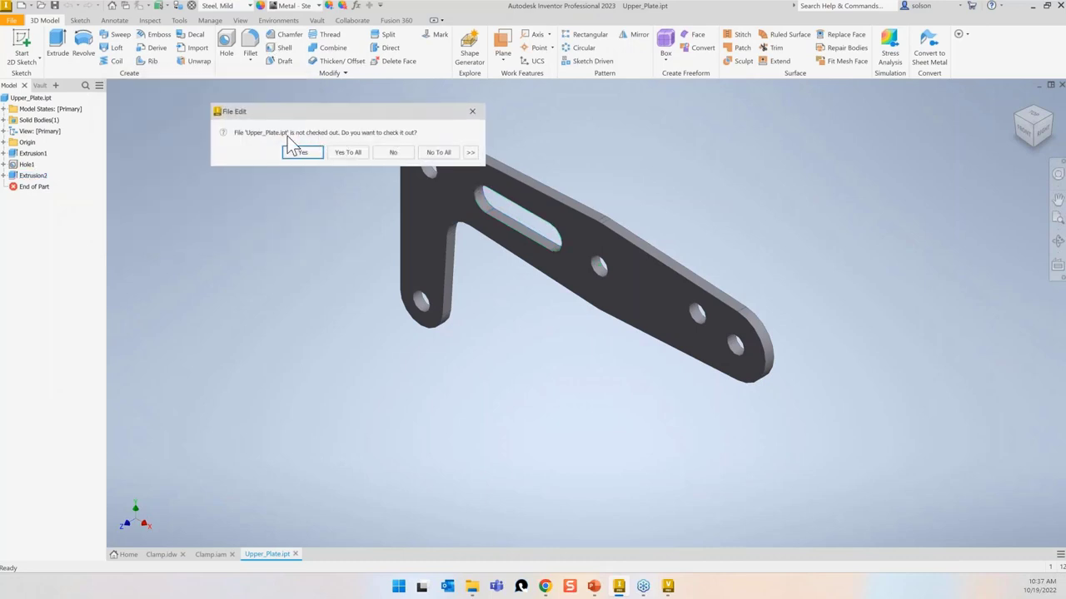
click(304, 151)
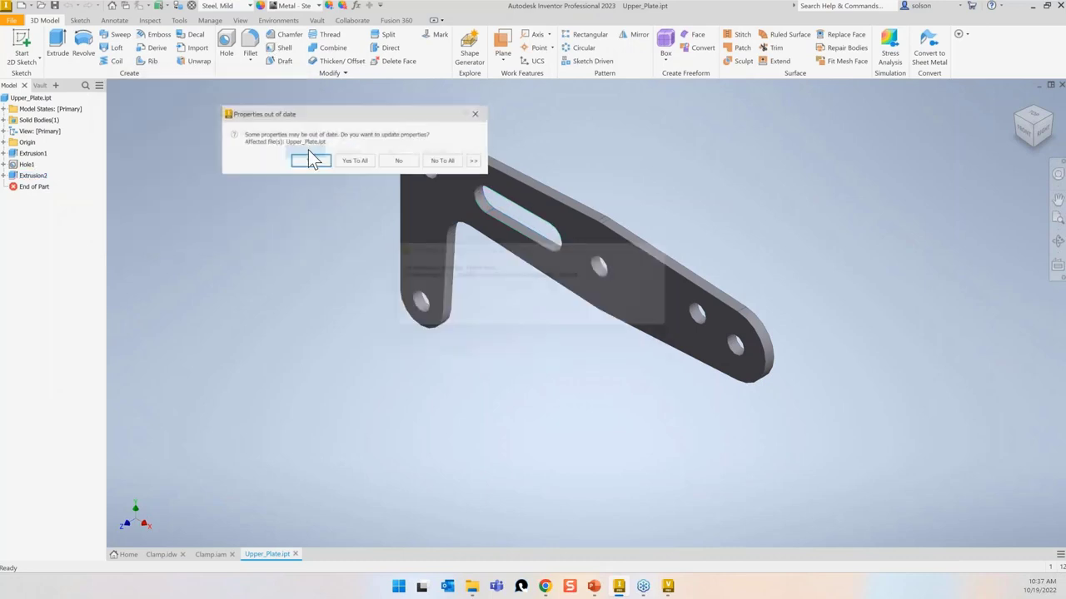
click(346, 159)
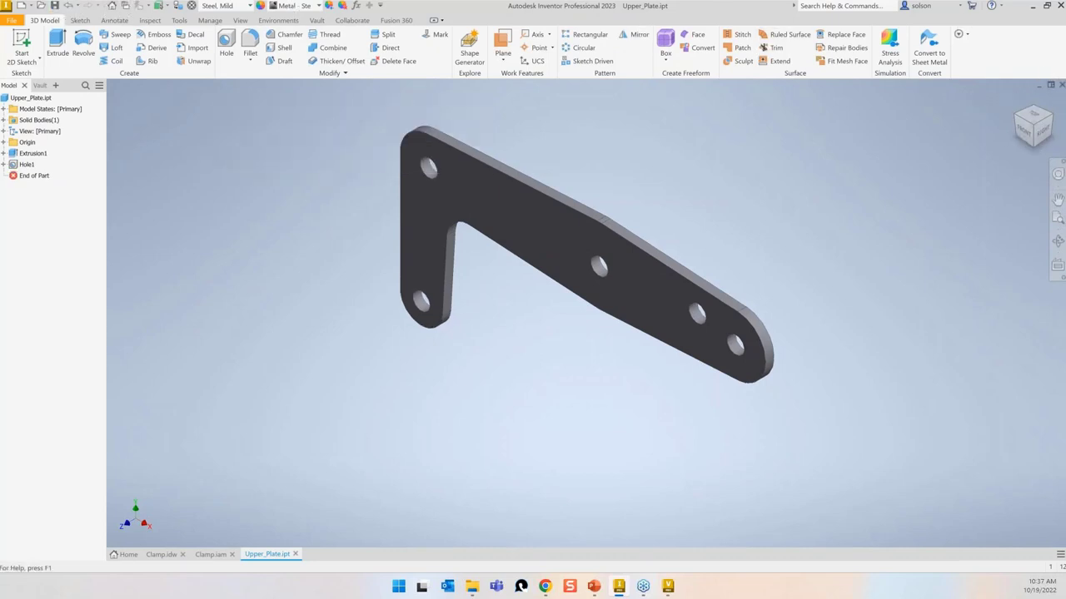
click(1061, 84)
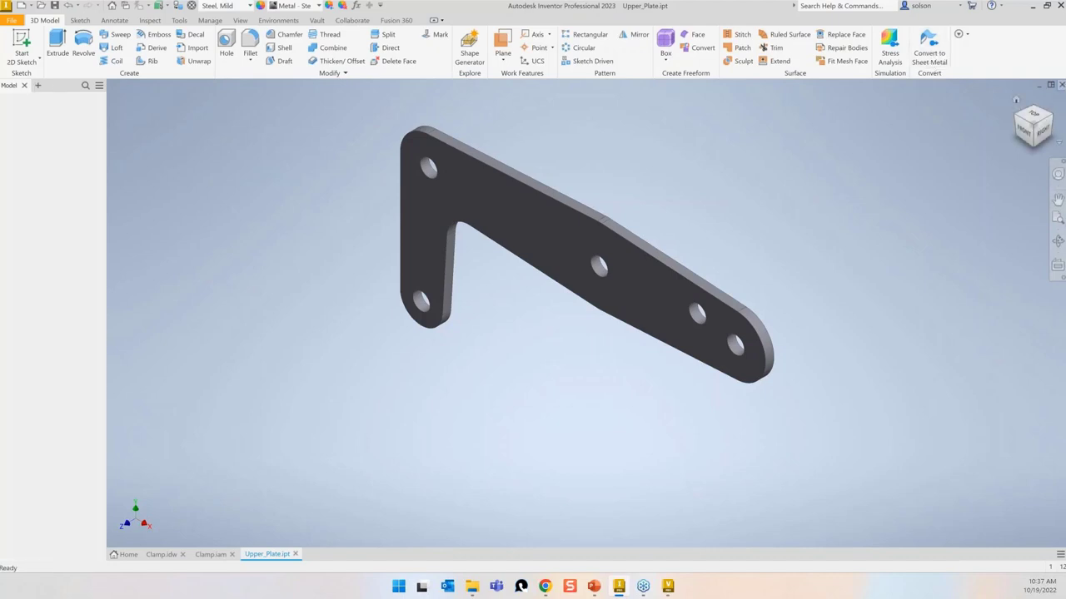
click(436, 153)
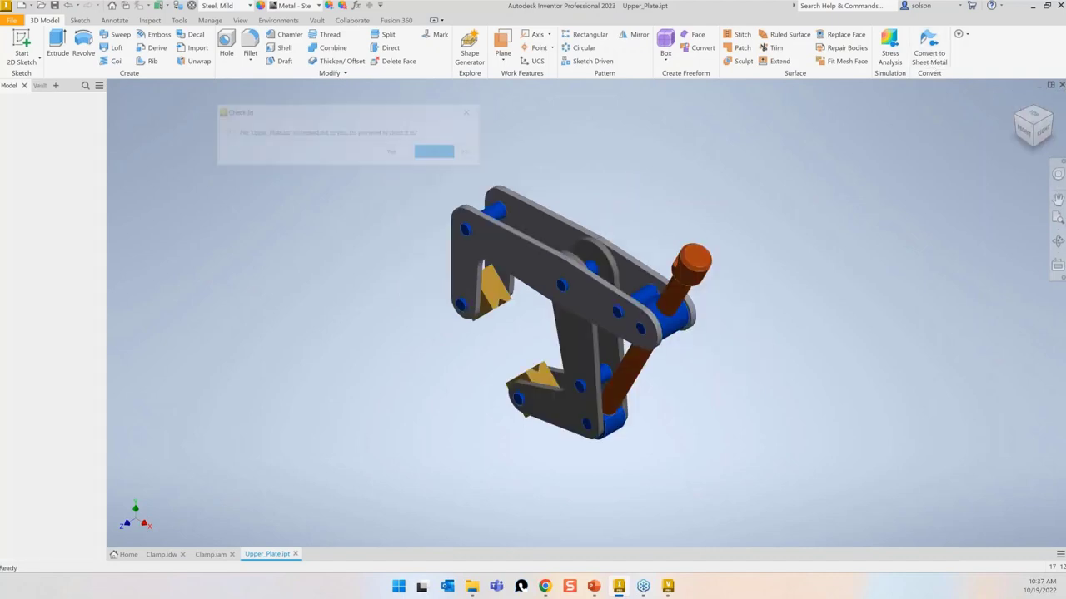
Step: Update the Clamp.iam assembly, checking it out and updating its properties, and save and close it while keeping it checked out
click(136, 6)
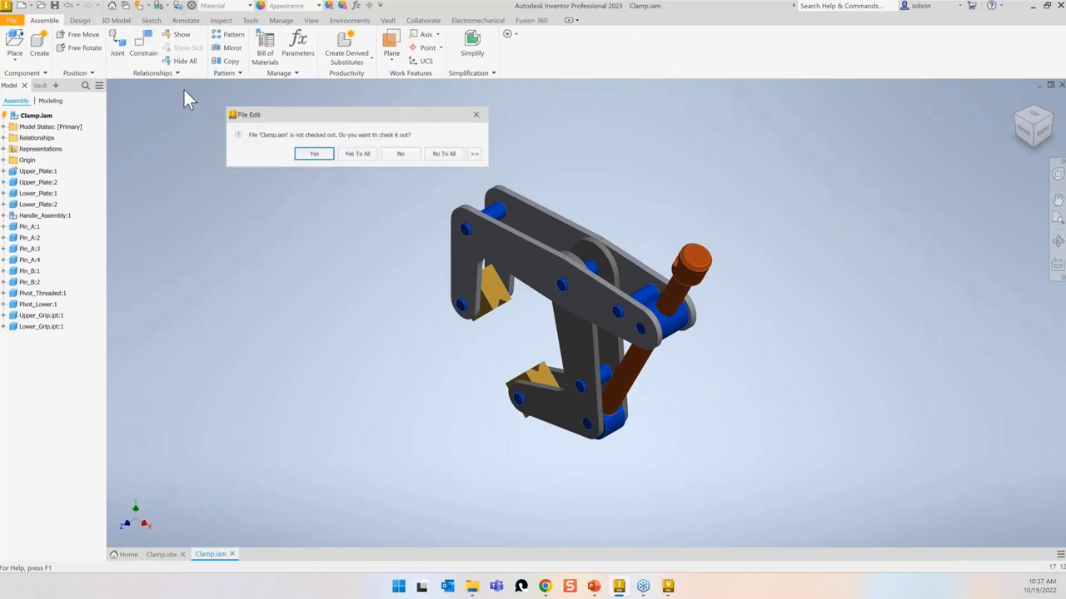
click(303, 152)
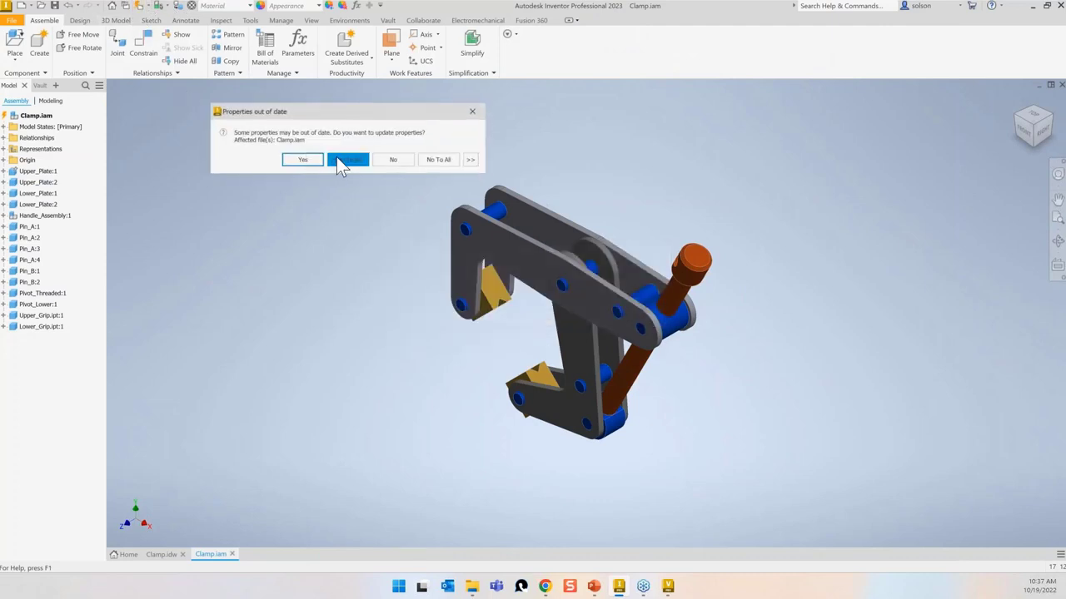
click(347, 160)
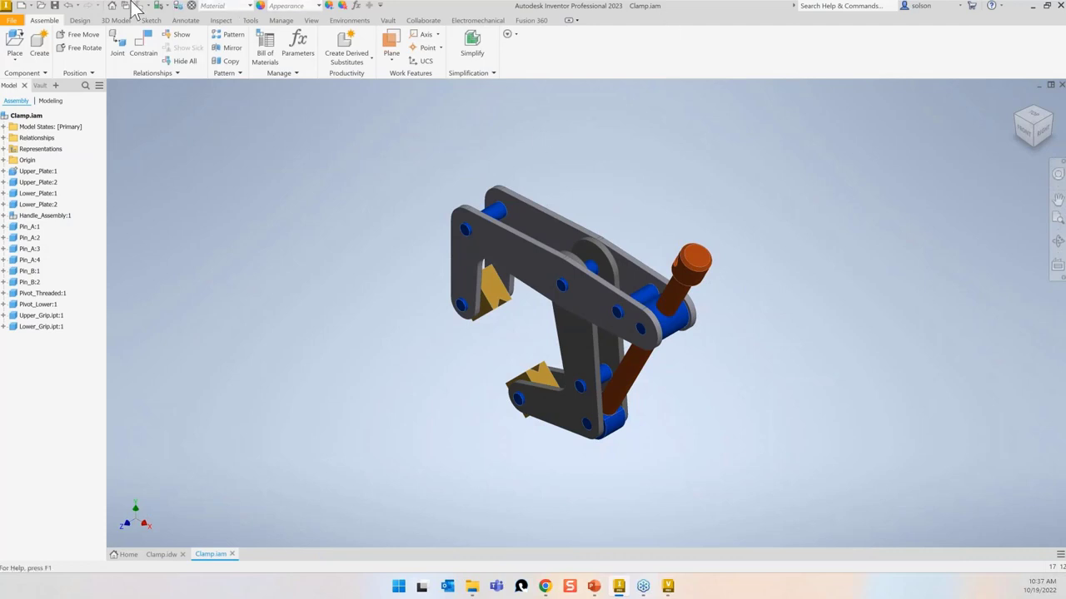
click(55, 5)
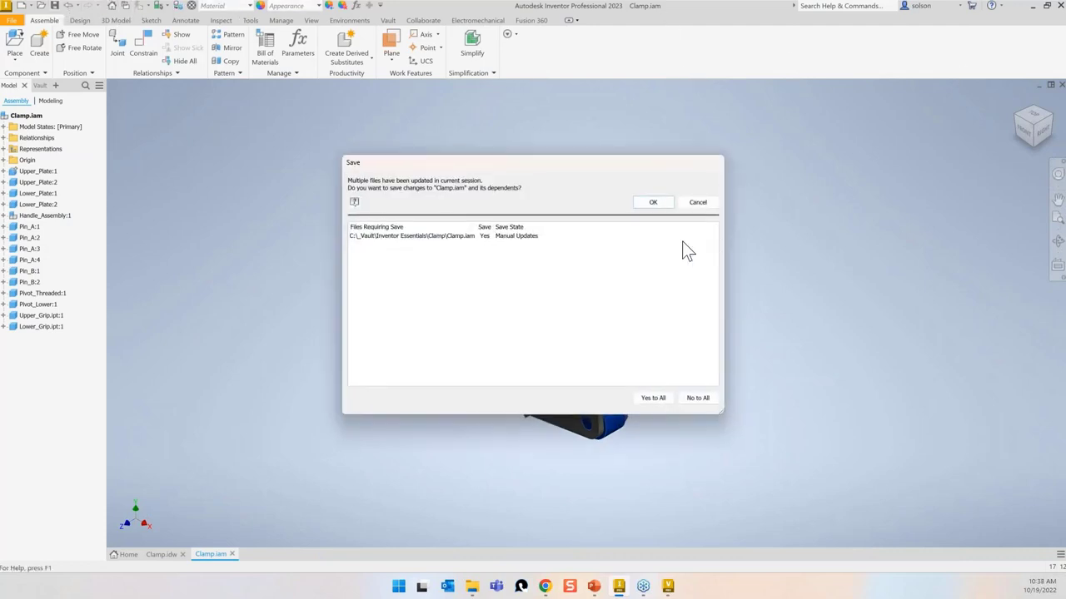
click(653, 202)
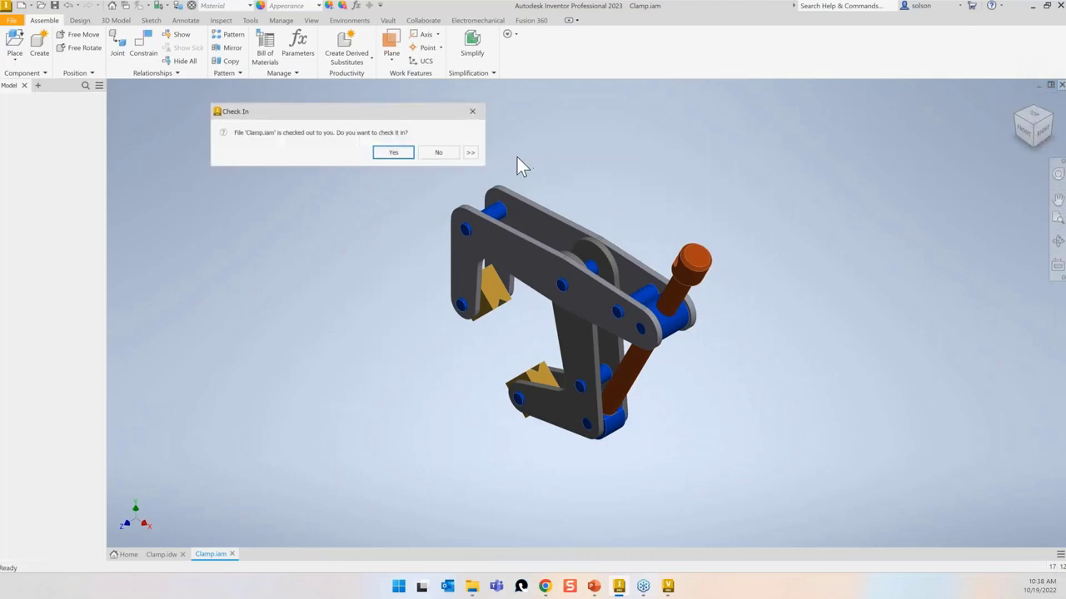
click(393, 154)
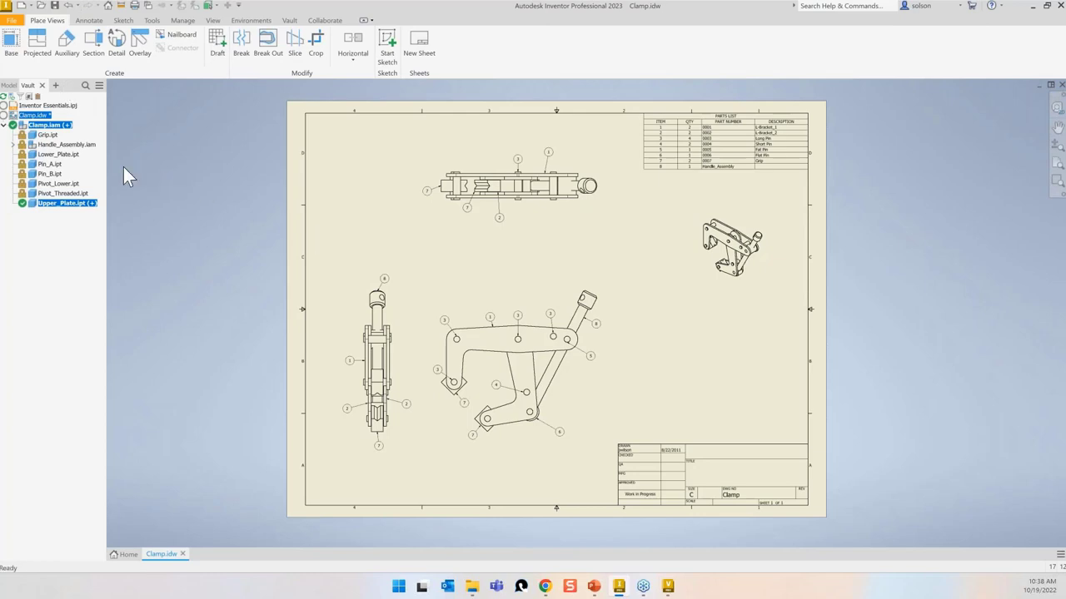
Step: Check out Clamp.idw with its out-of-date properties updated, and inspect the lifecycle state in the drawing's title block
right_click(32, 115)
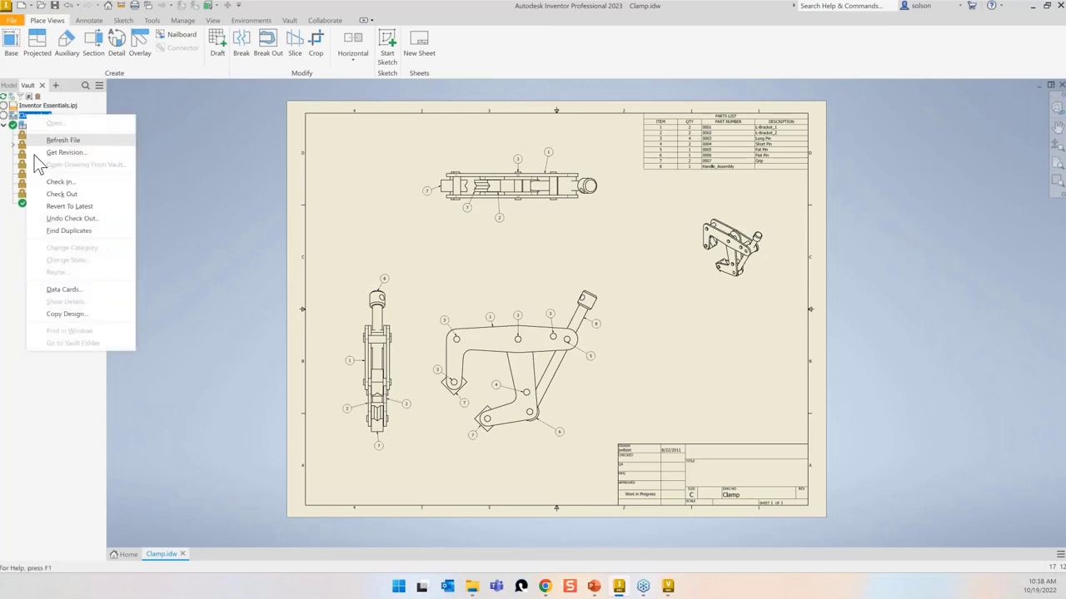
click(64, 197)
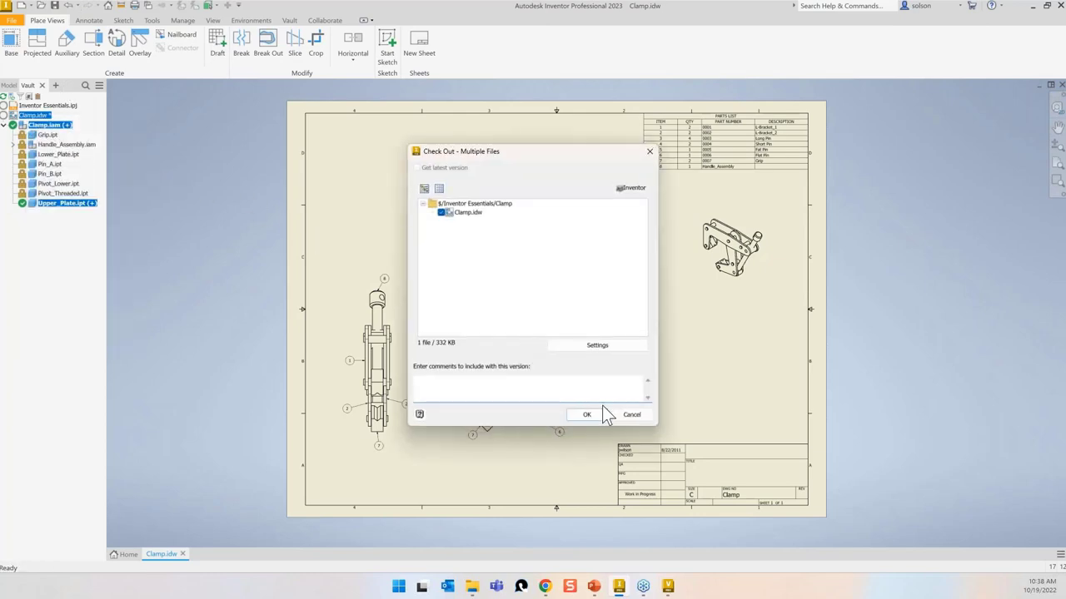
click(599, 413)
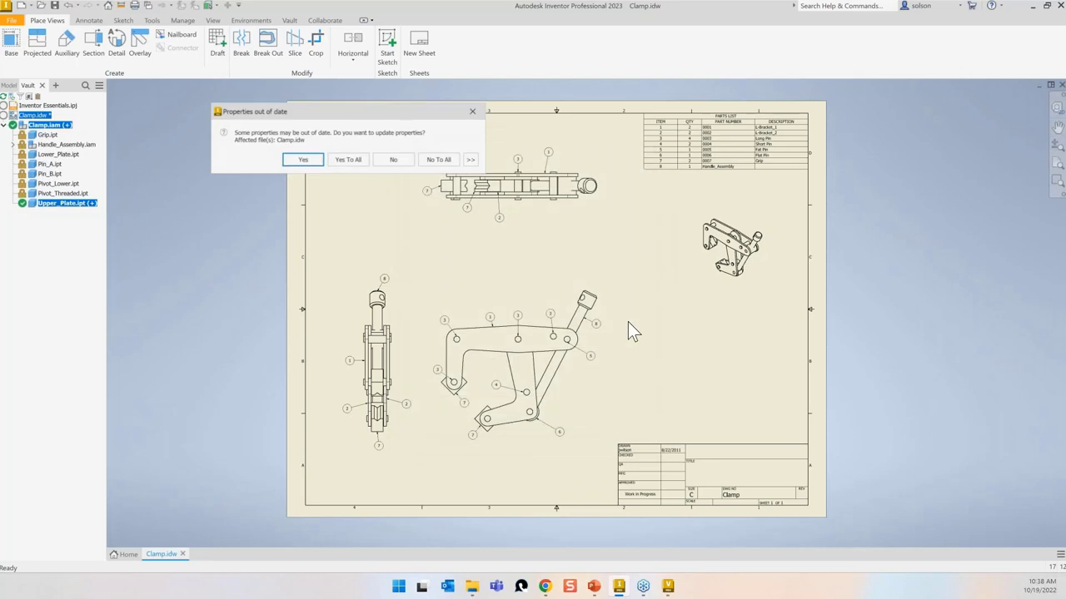
click(337, 162)
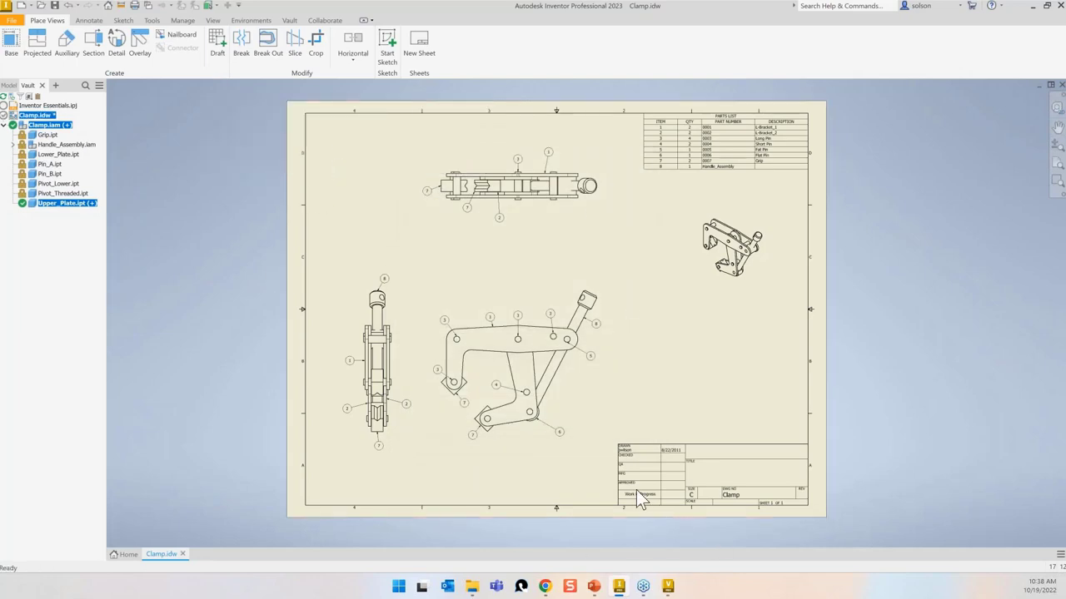
scroll(637, 493, up, 5)
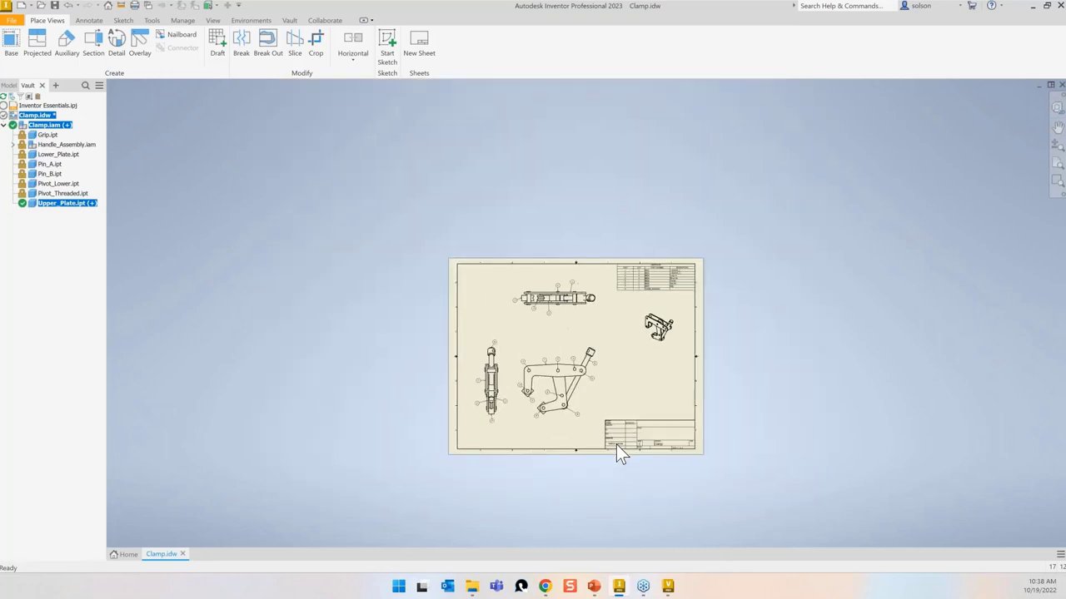
scroll(617, 449, down, 6)
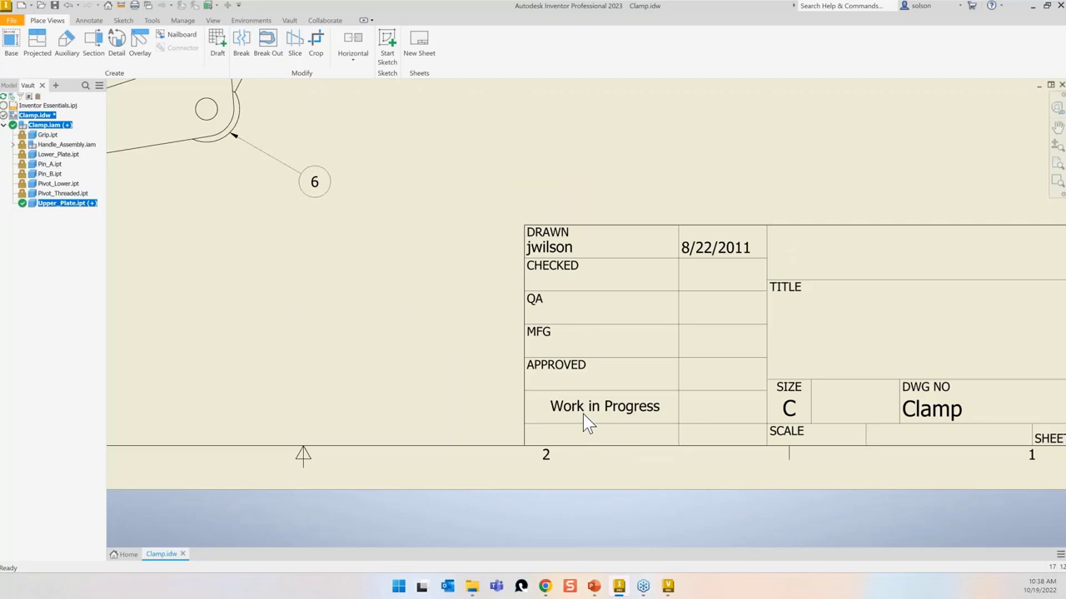
scroll(584, 417, down, 5)
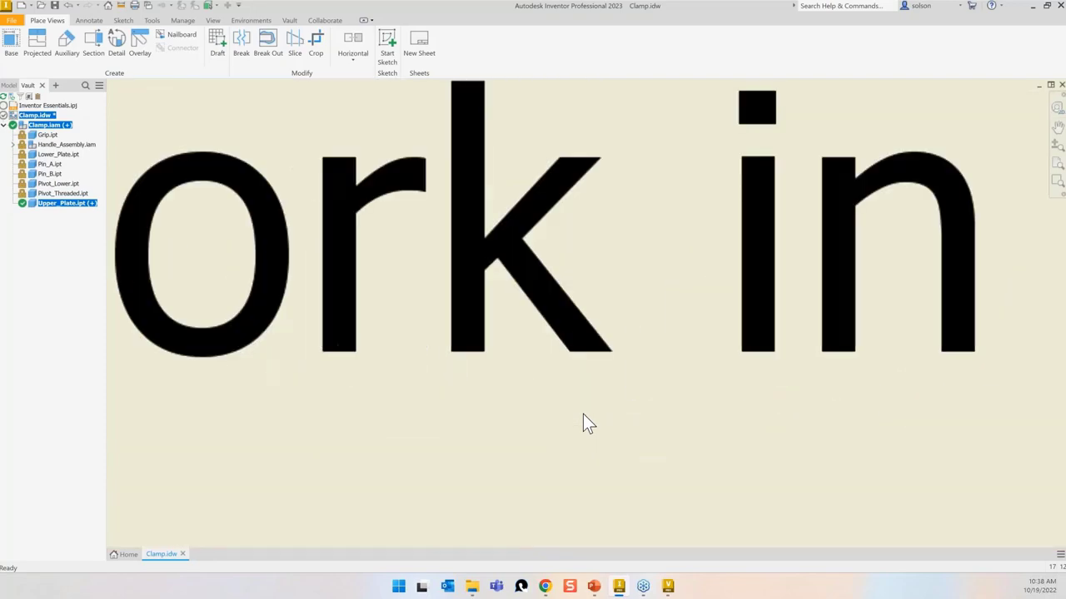
scroll(584, 415, up, 6)
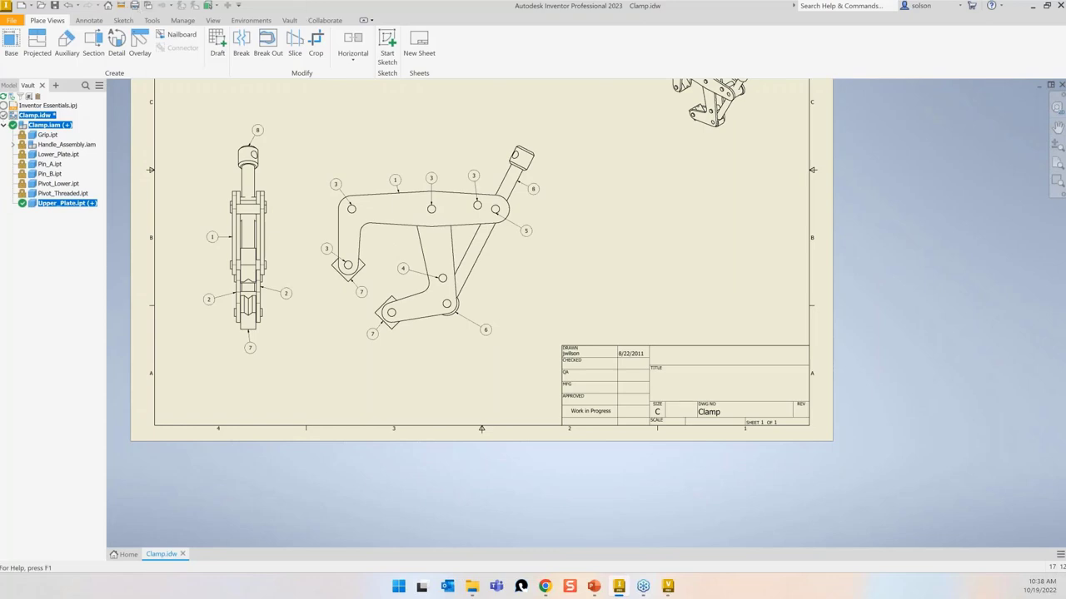
Step: Save and check in Clamp.idw, Clamp.iam and Upper_Plate.ipt with the comment "Removed Slot from Upper Plate"
right_click(46, 117)
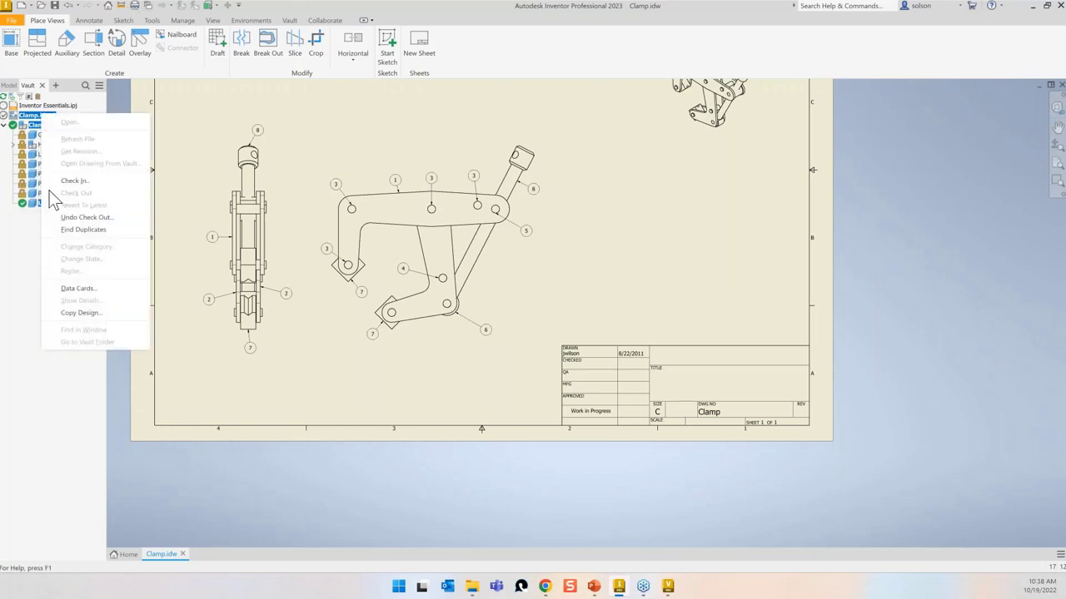
click(68, 181)
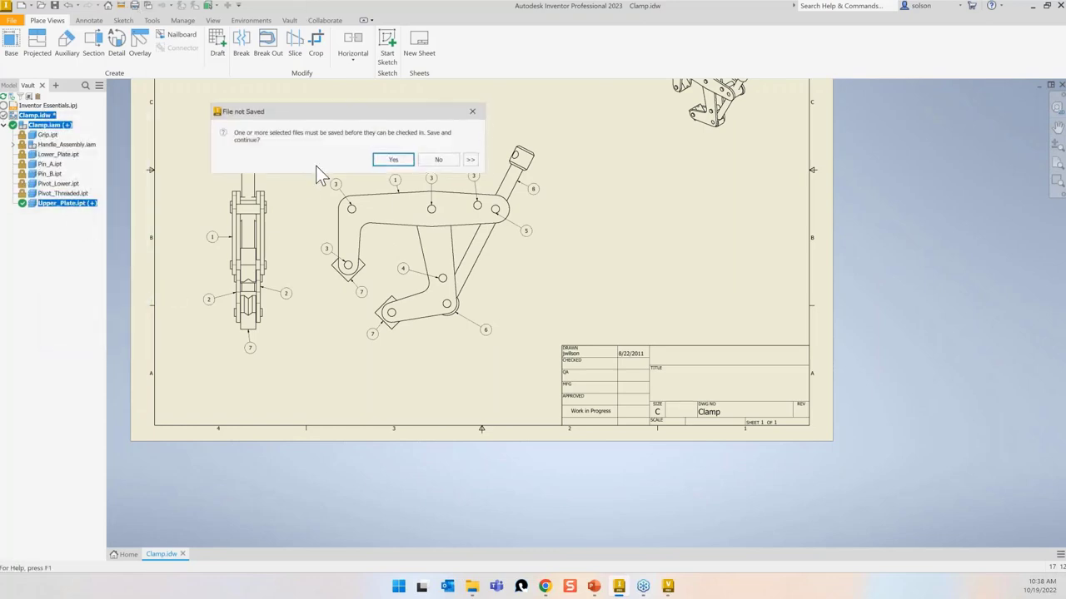
click(407, 159)
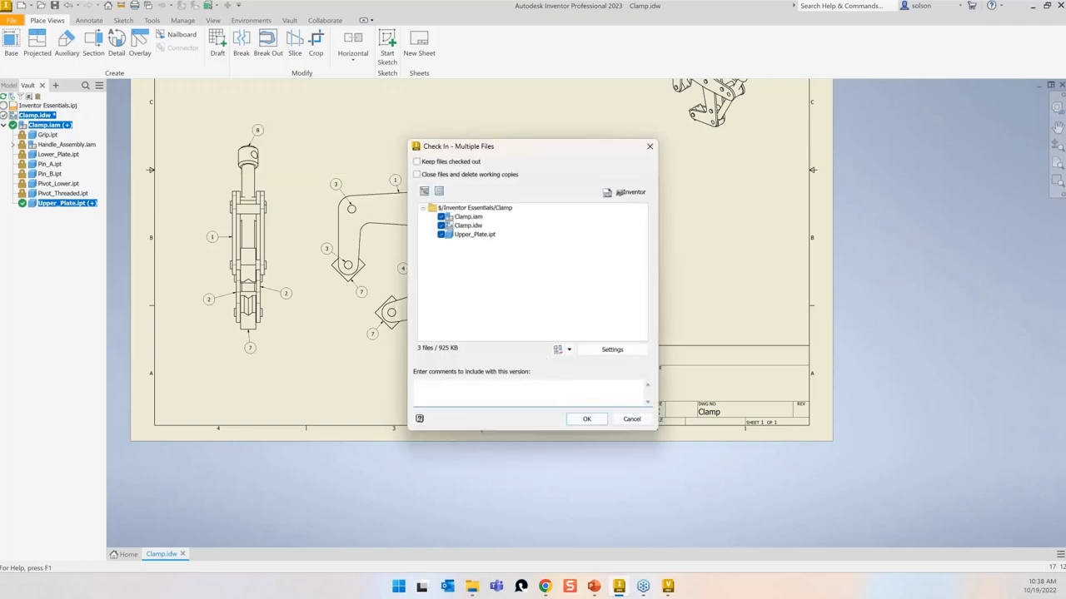
text(Removed Slot from Upper Plate)
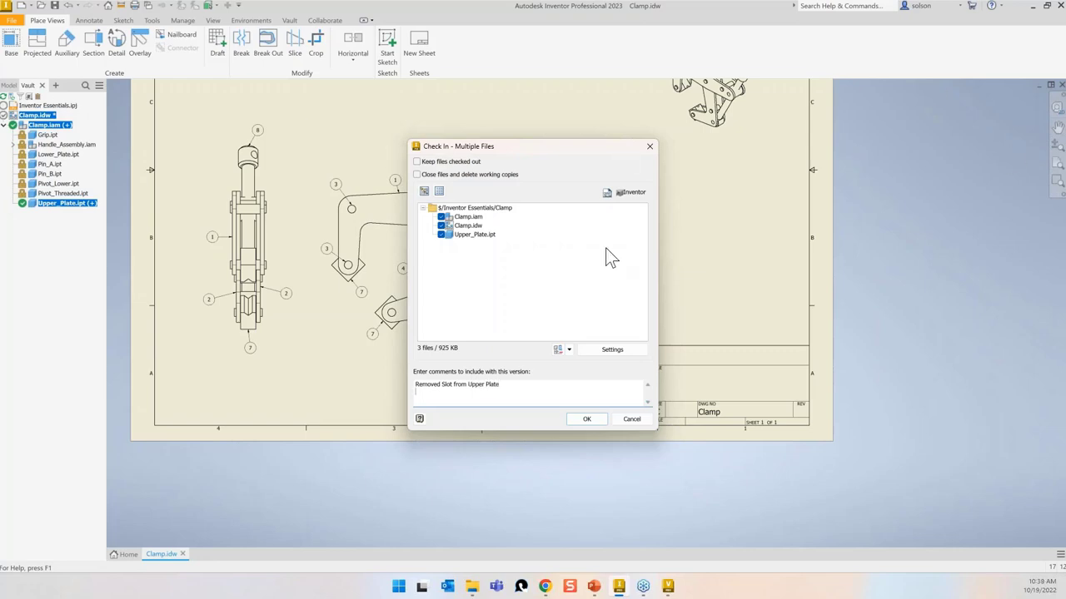
click(606, 419)
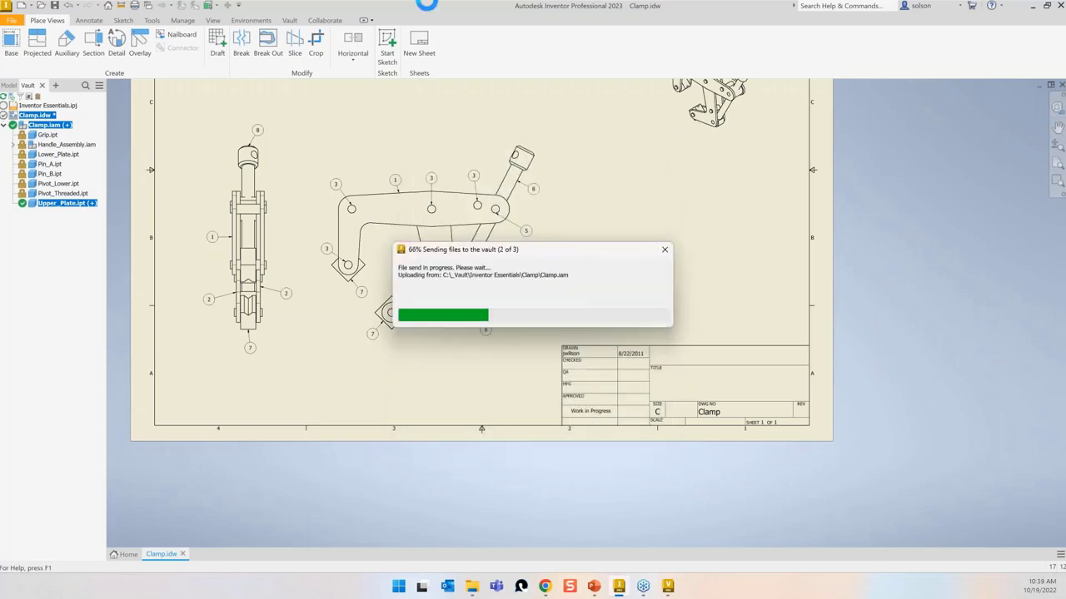
Step: Change the state of Clamp.idw, Clamp.iam and Upper_Plate.ipt to Released with the comment "Released to manufacturing", and return to Vault Professional
mouse_move(33, 125)
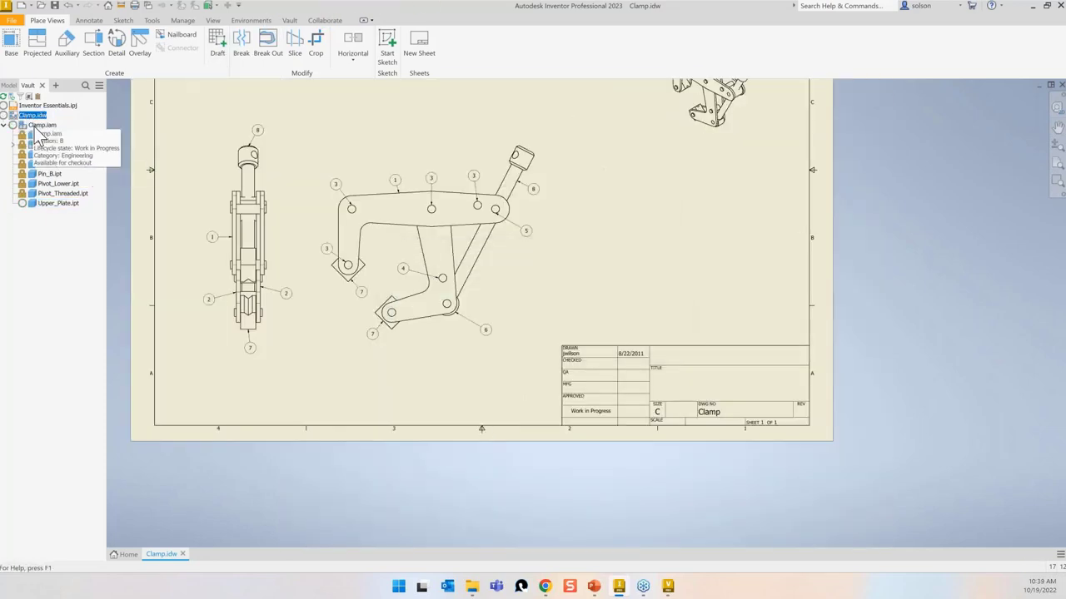
ctrl+click(42, 124)
ctrl+click(50, 203)
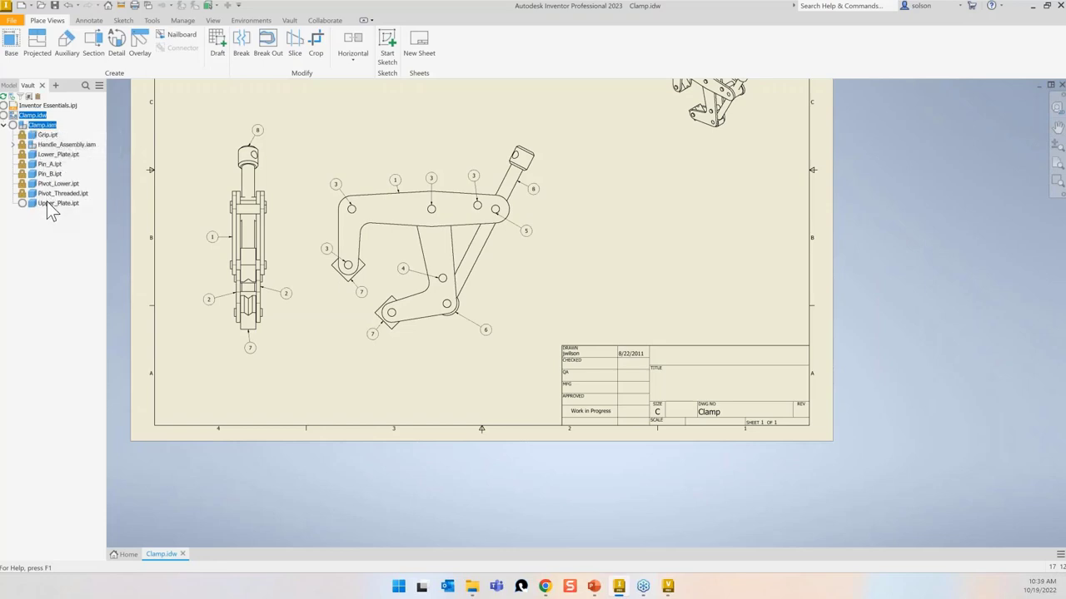
right_click(46, 205)
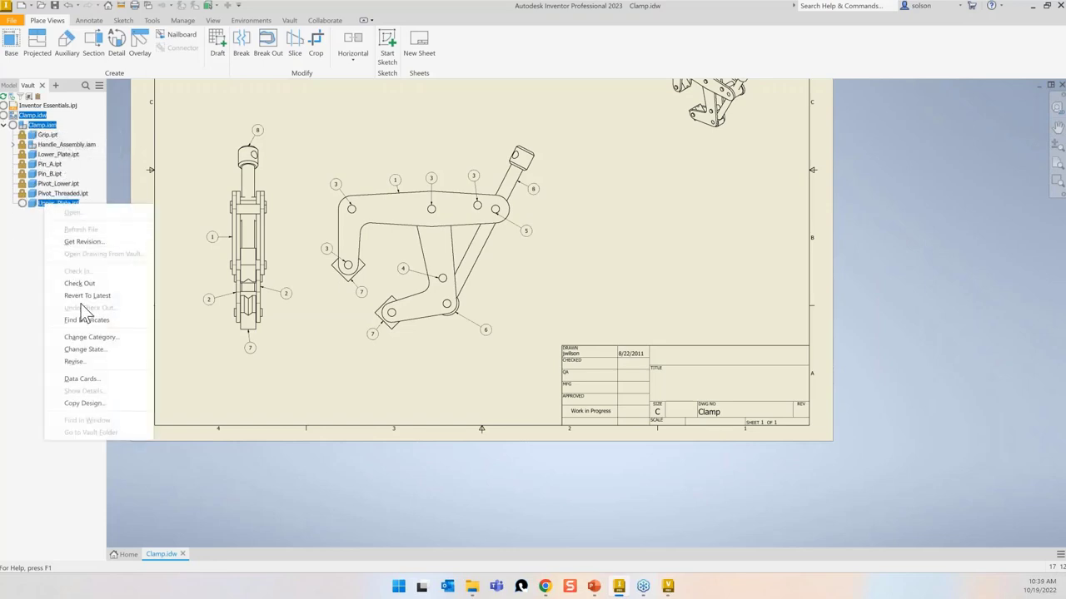
click(106, 353)
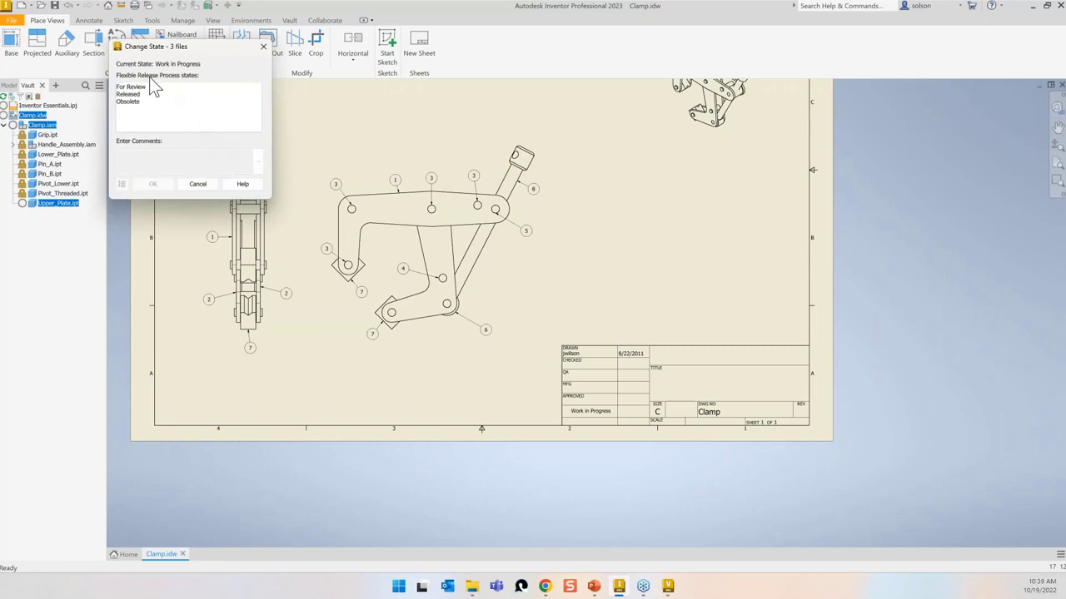
click(129, 95)
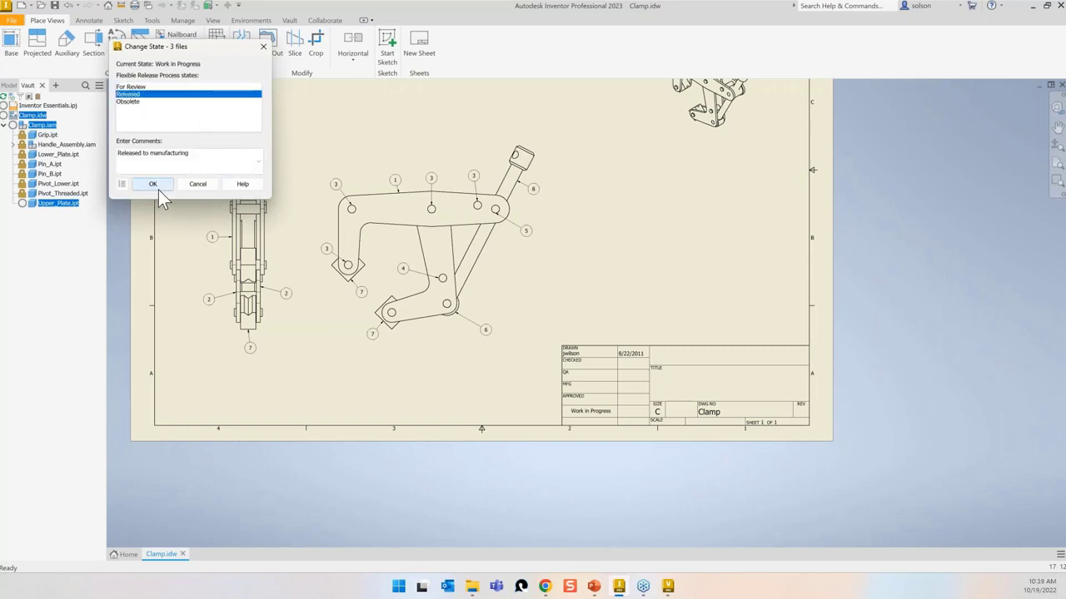
click(156, 185)
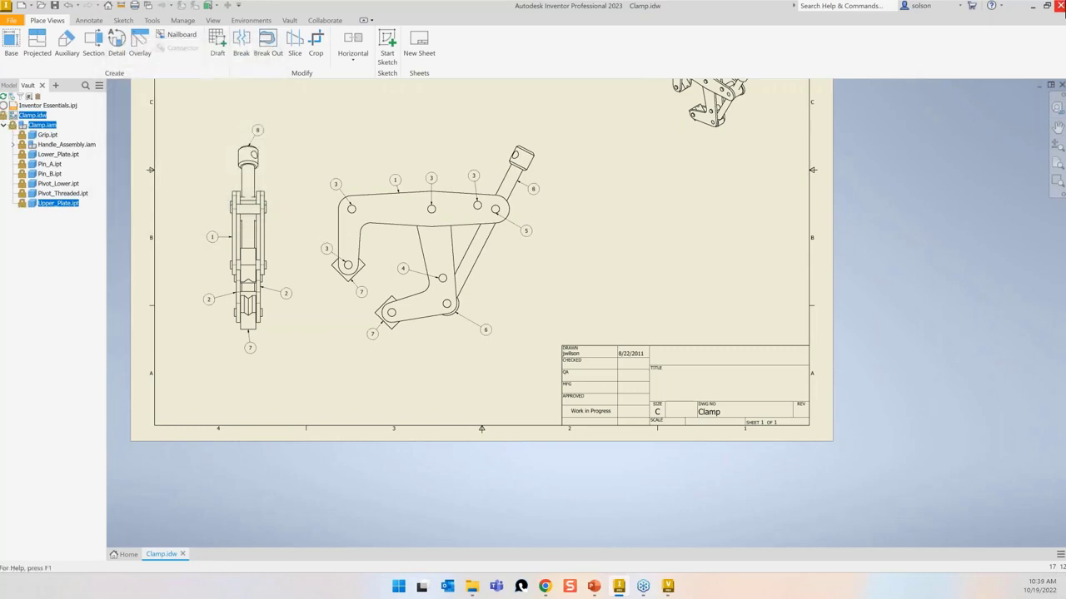
click(1030, 5)
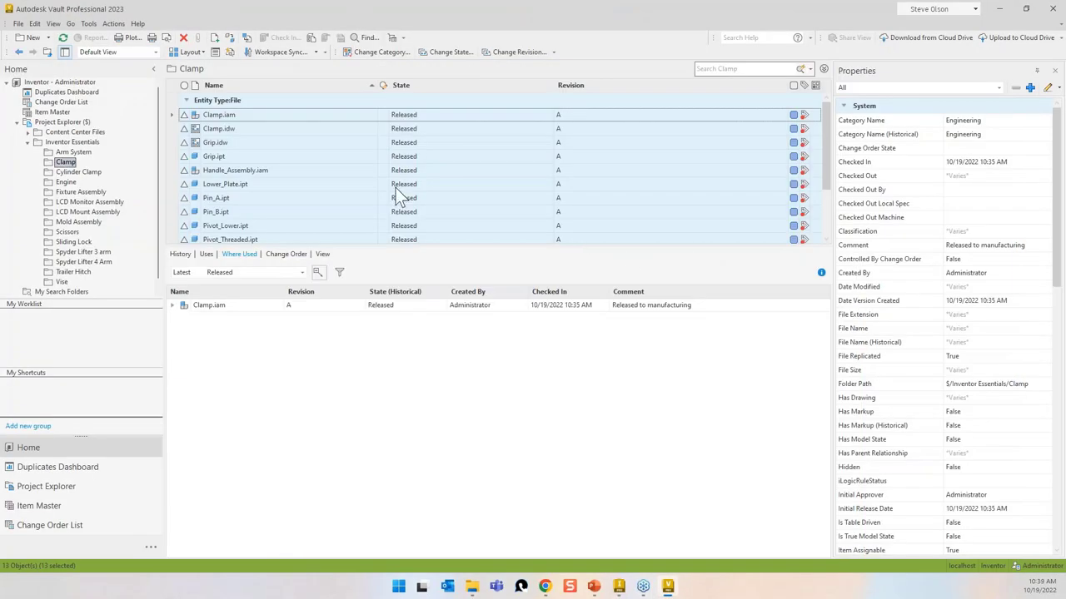
Step: Refresh the Clamp folder's file list and try to launch Autodesk Job Processor 2023 for Vault
click(65, 38)
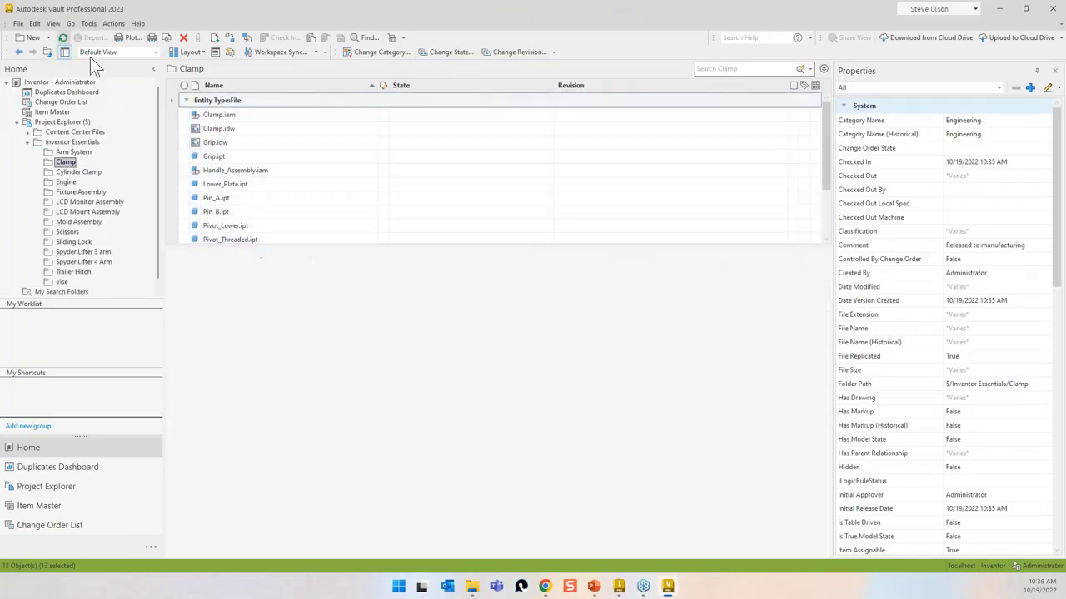
click(399, 587)
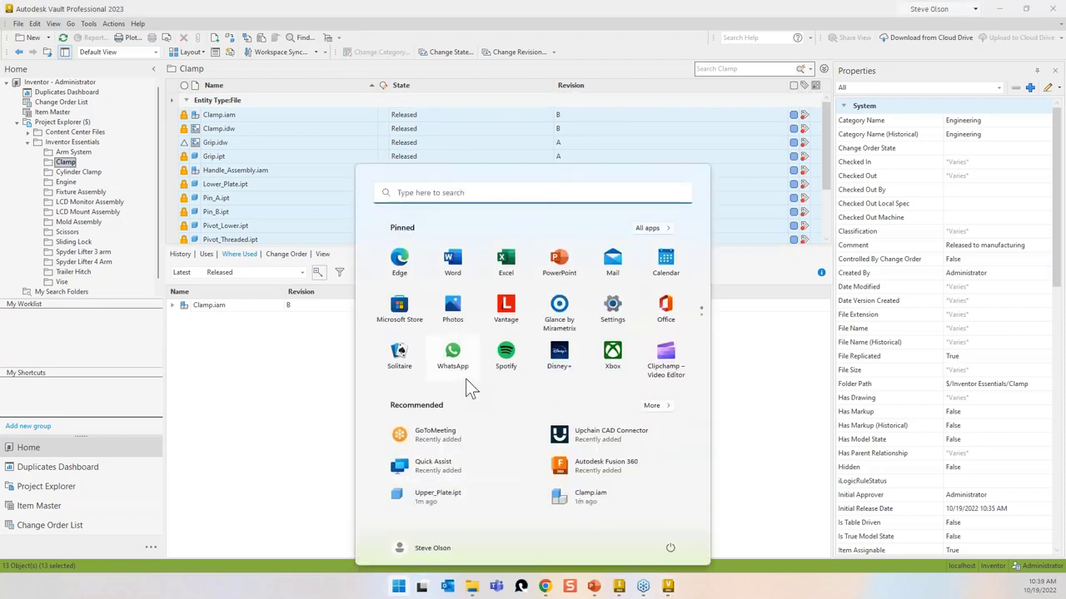
text(j)
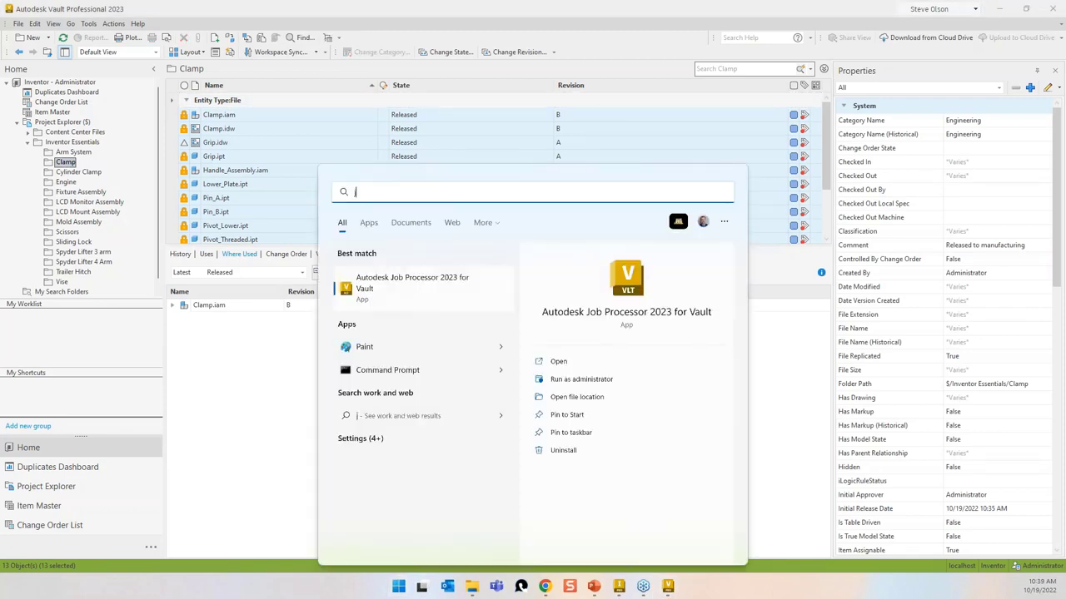
click(405, 287)
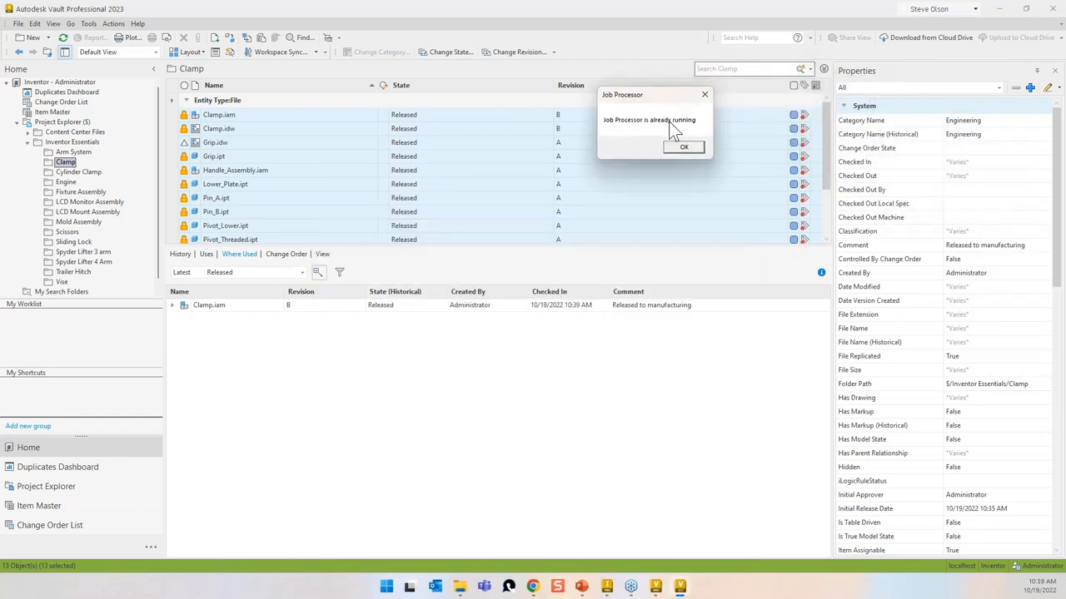
click(682, 148)
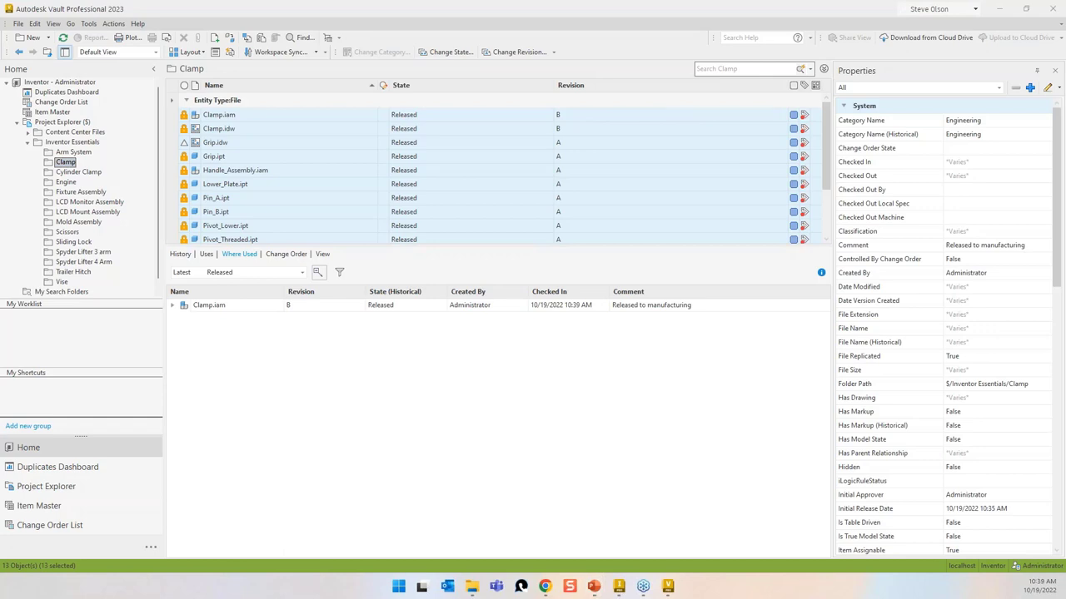
Step: Open the Job Server Queue and place the Job Processor window below its job list
click(86, 24)
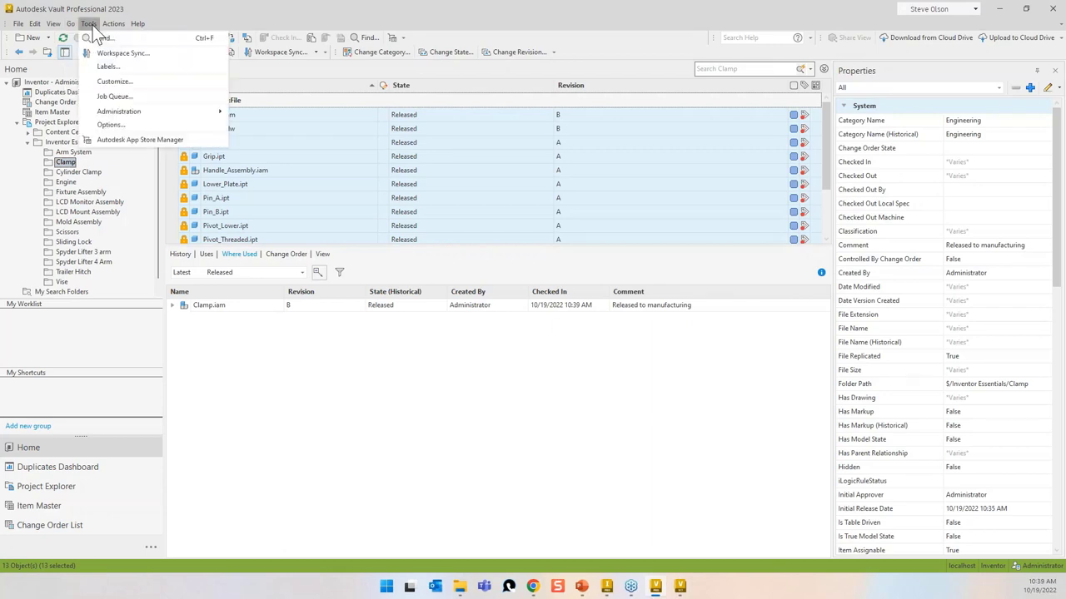
click(113, 95)
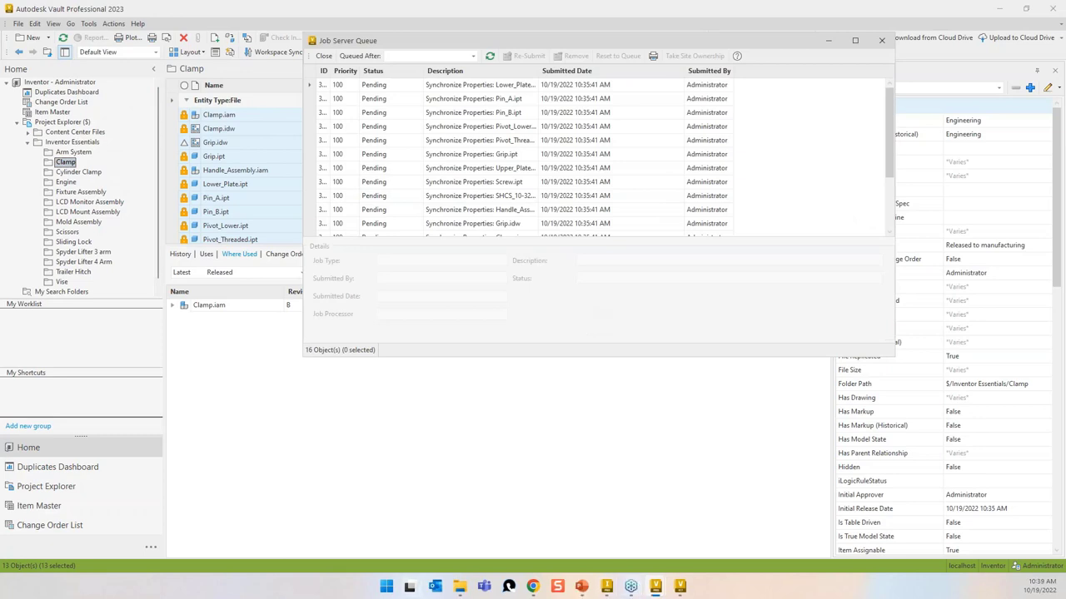
click(681, 588)
drag(615, 83, 615, 283)
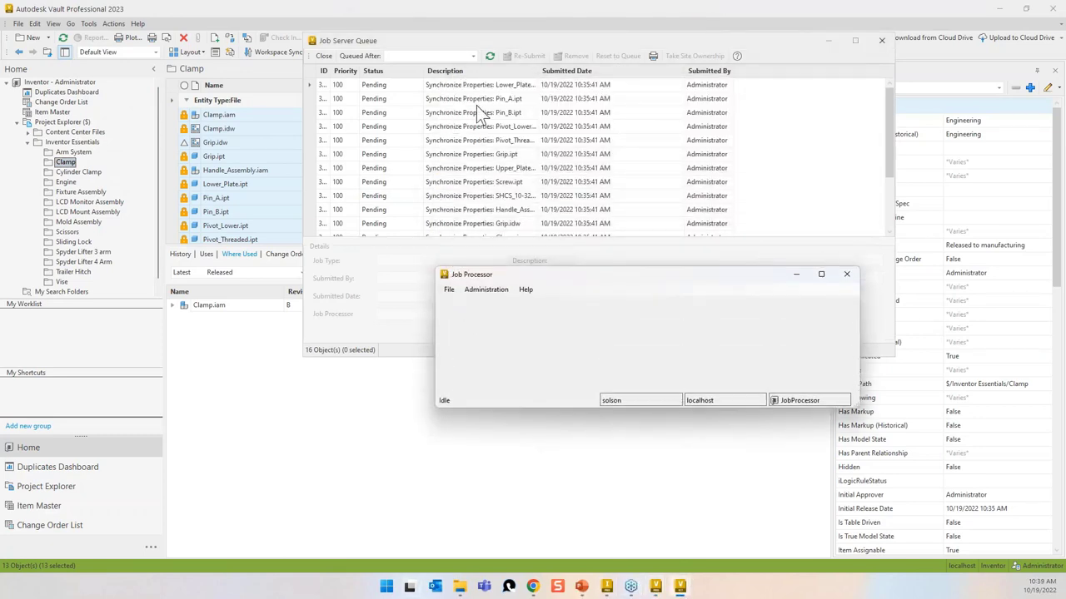
Step: Pause and resume the Job Processor to start it on the pending jobs
click(449, 292)
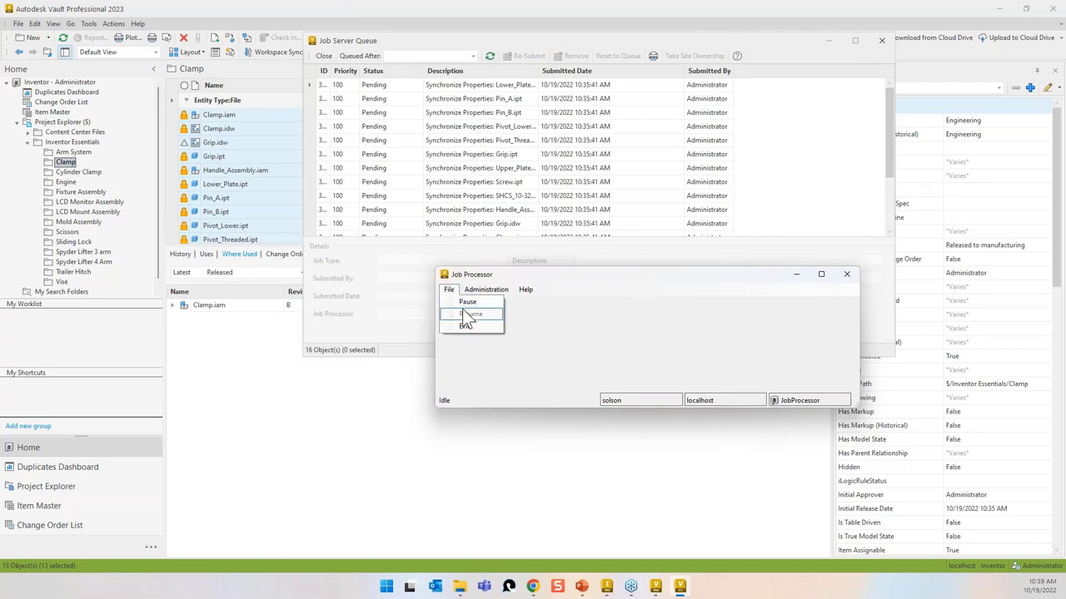
click(471, 301)
click(447, 290)
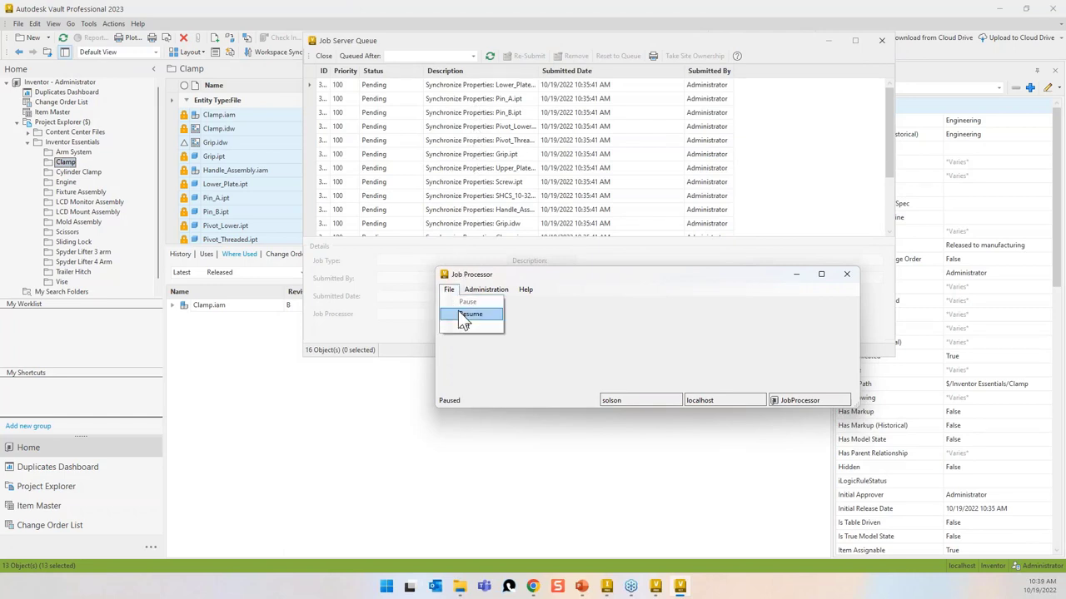
click(458, 310)
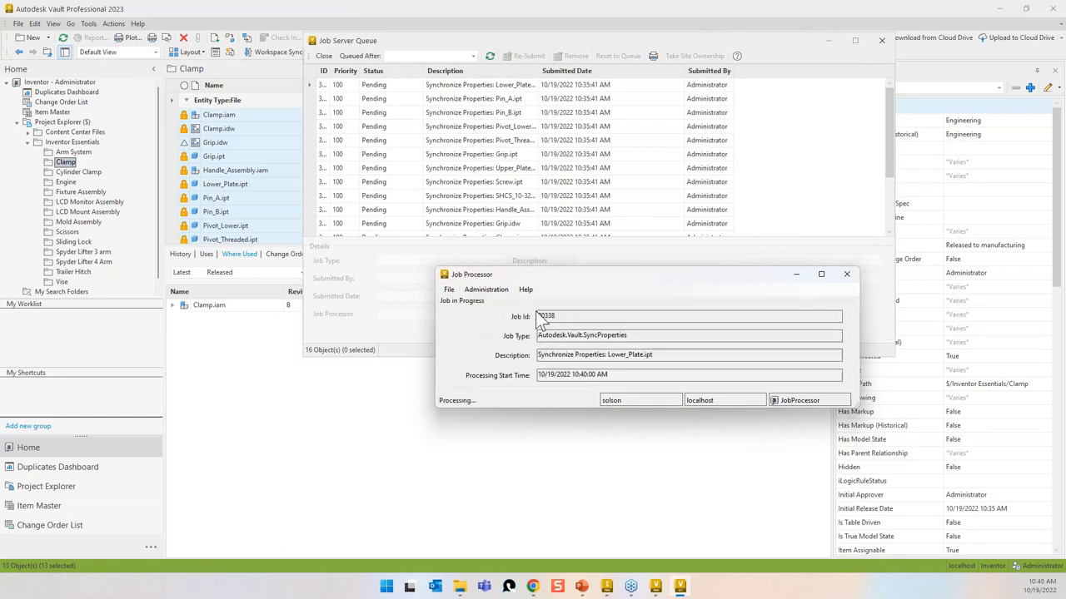
click(597, 342)
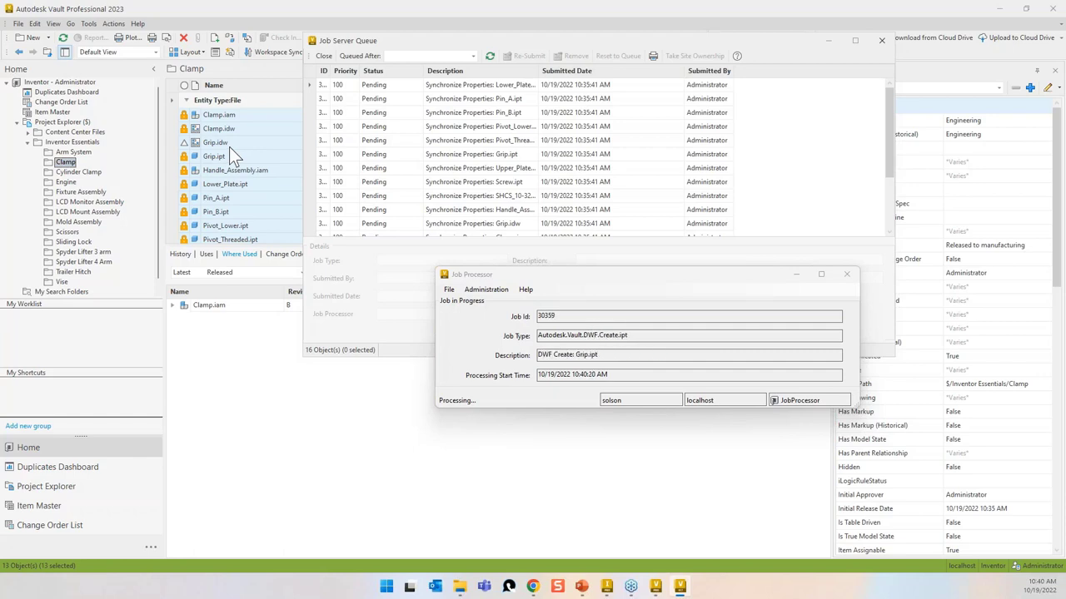
Step: Refresh the job queue and remove the failed property synchronization job for Upper_Plate.ipt
click(490, 56)
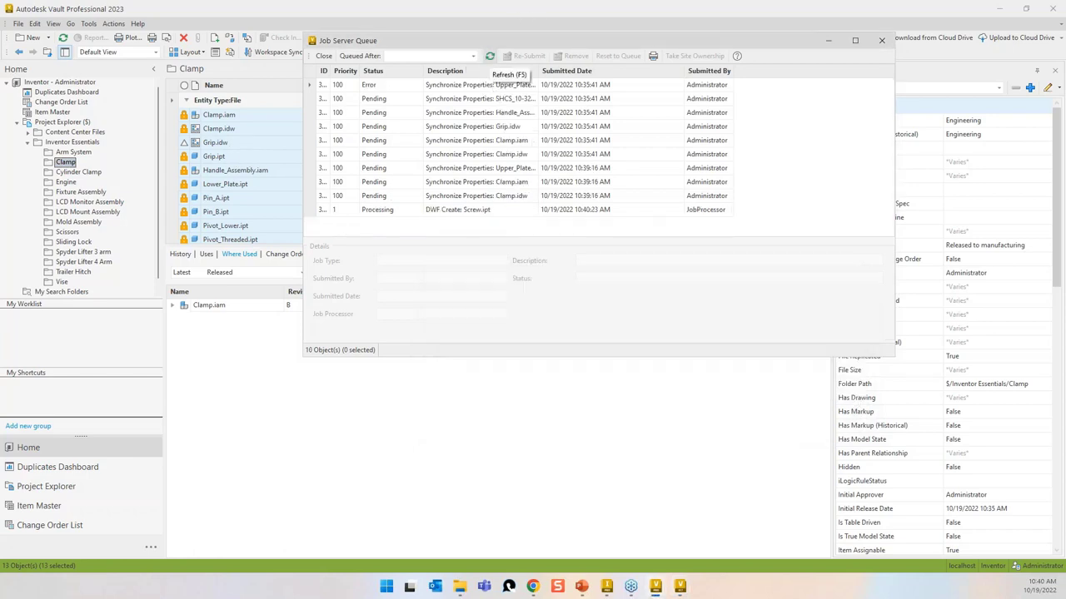
click(395, 84)
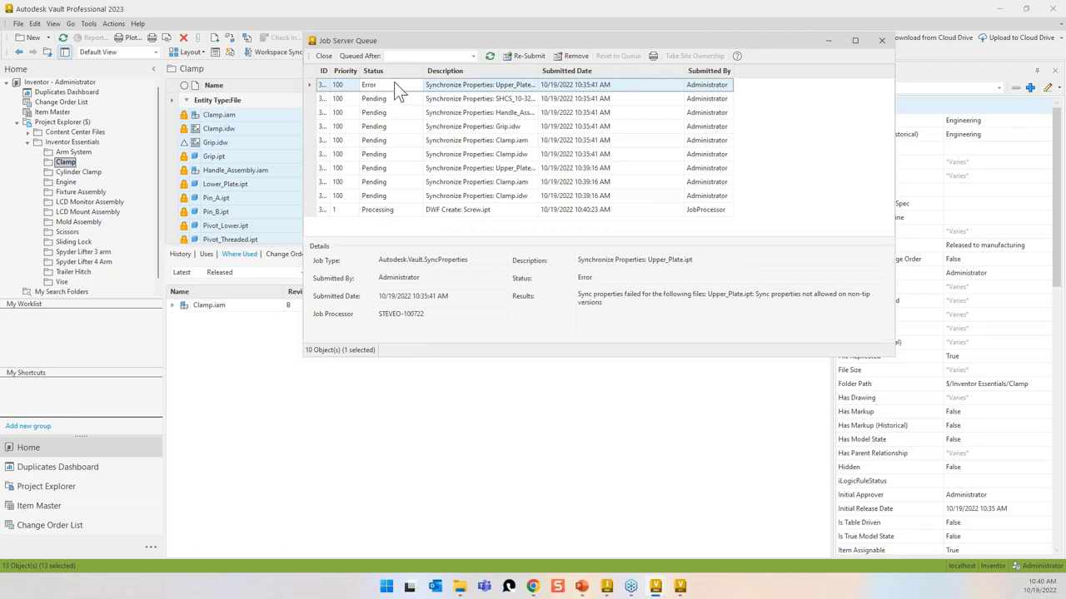
click(567, 57)
click(634, 207)
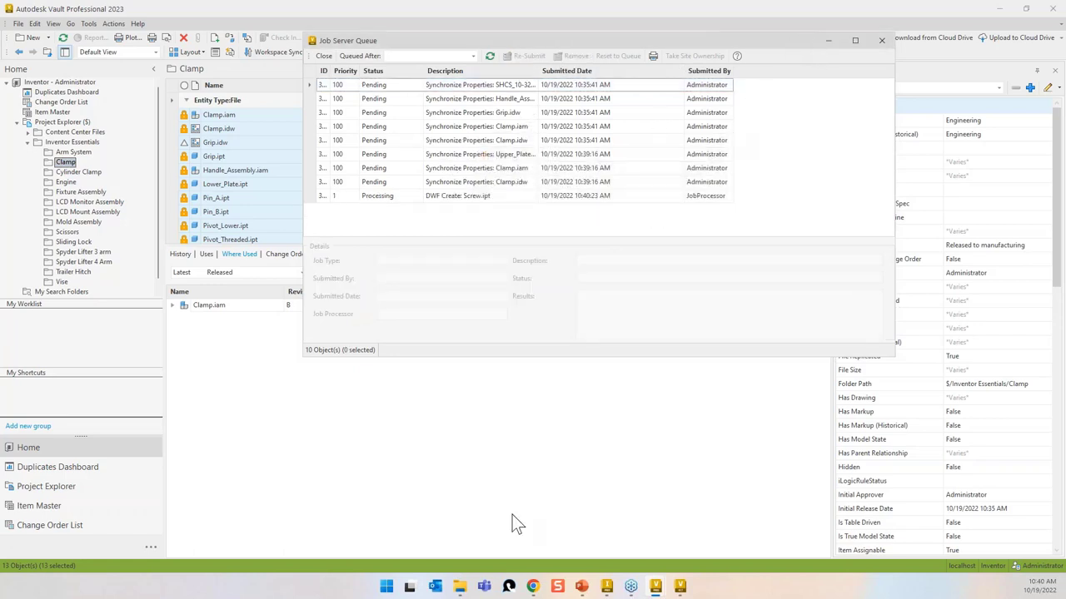
Step: Check the Job Processor's progress and remove the failed Clamp.iam and Clamp.idw synchronization jobs from the refreshed queue
click(680, 586)
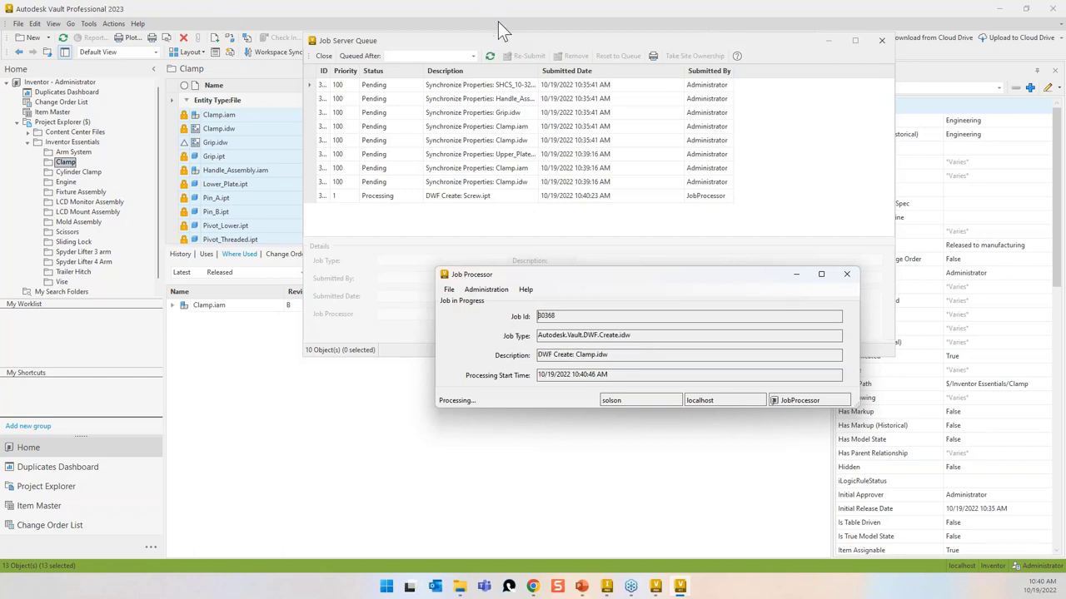
click(490, 56)
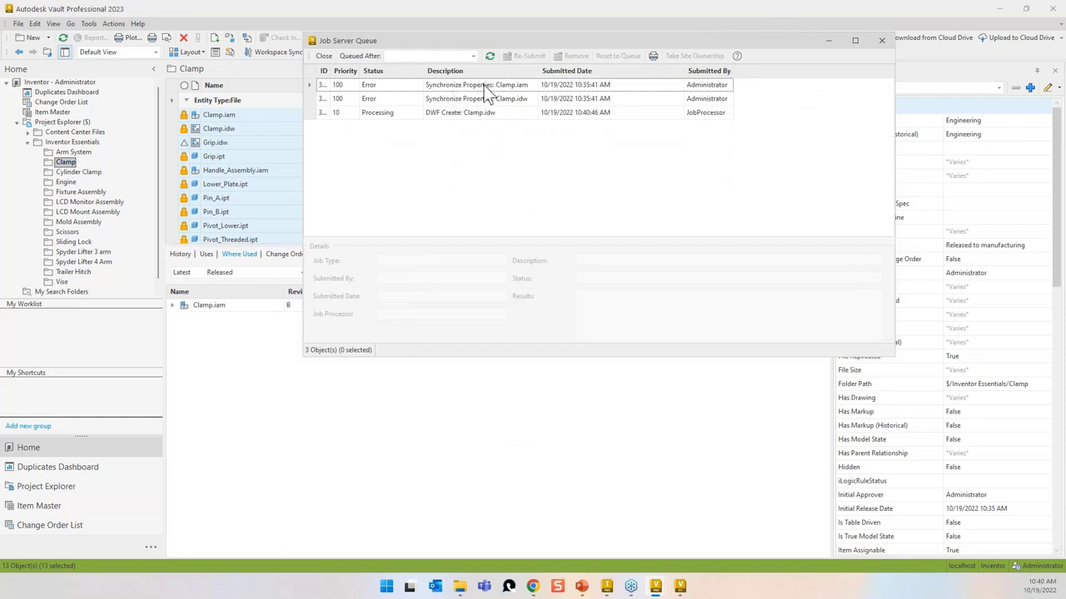
click(487, 83)
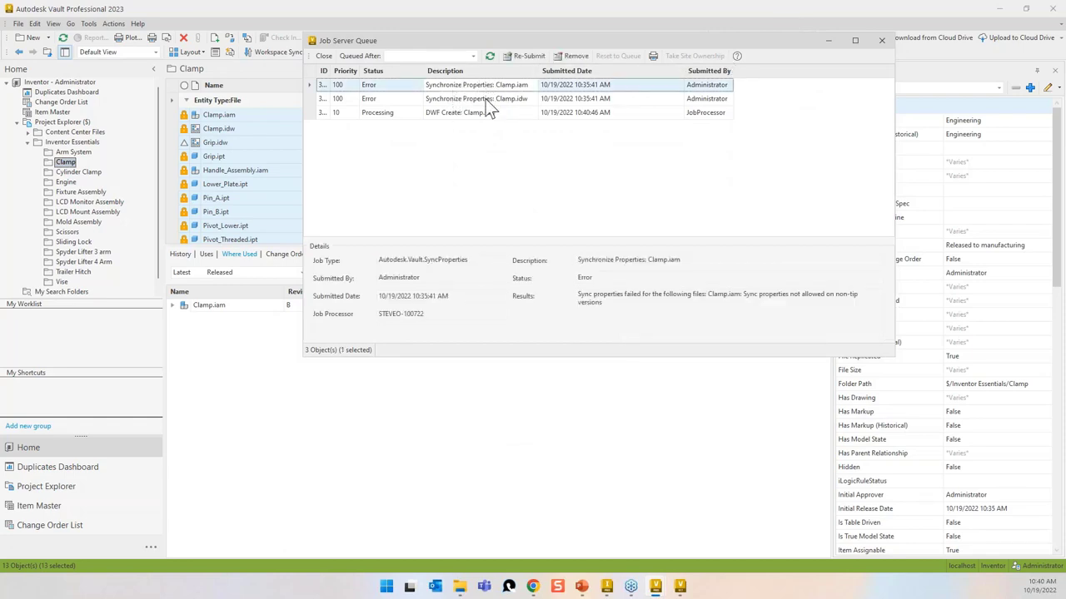
shift+click(486, 98)
click(574, 56)
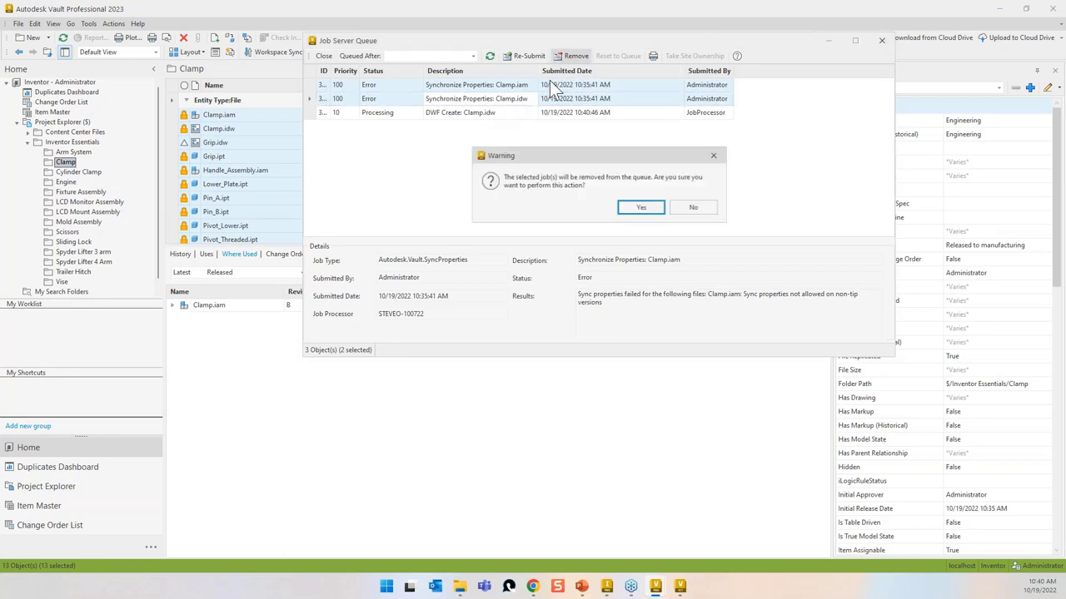
click(633, 208)
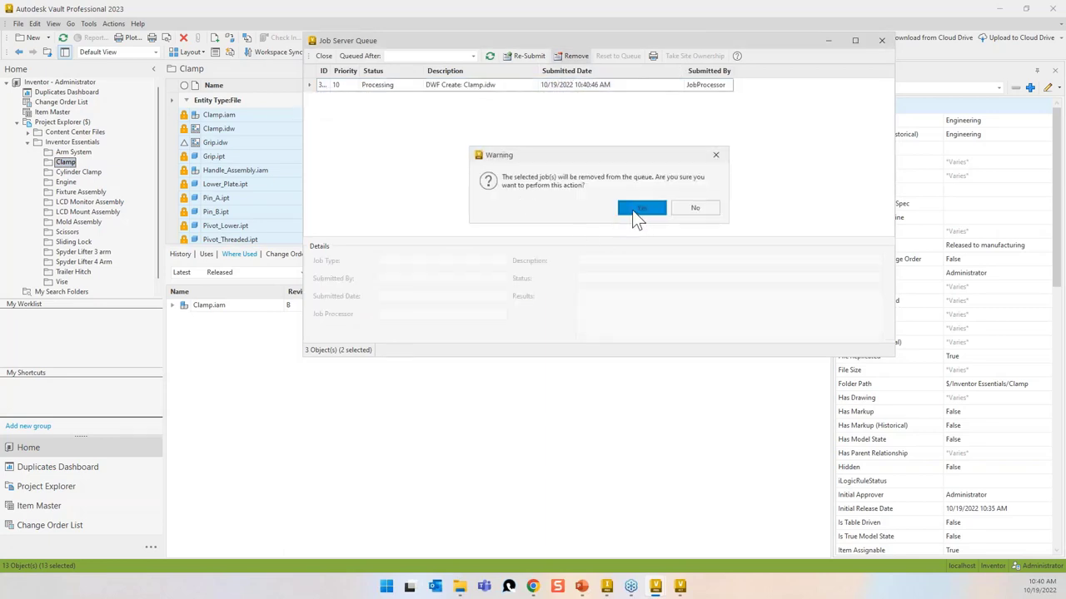
click(490, 55)
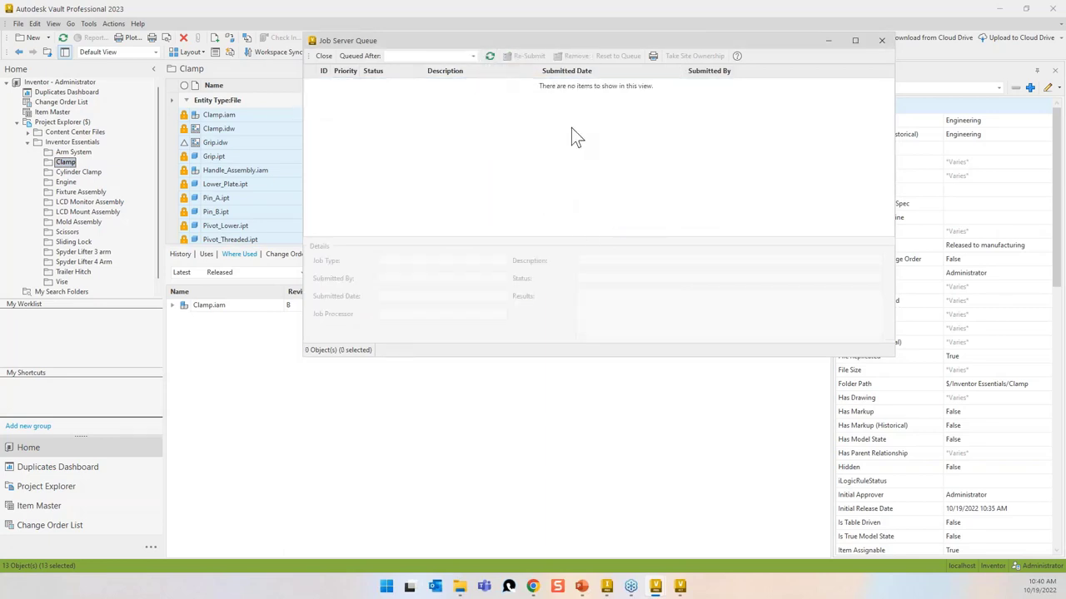
Step: Close the job queue and select Clamp.idw.pdf in the refreshed Clamp folder
click(883, 40)
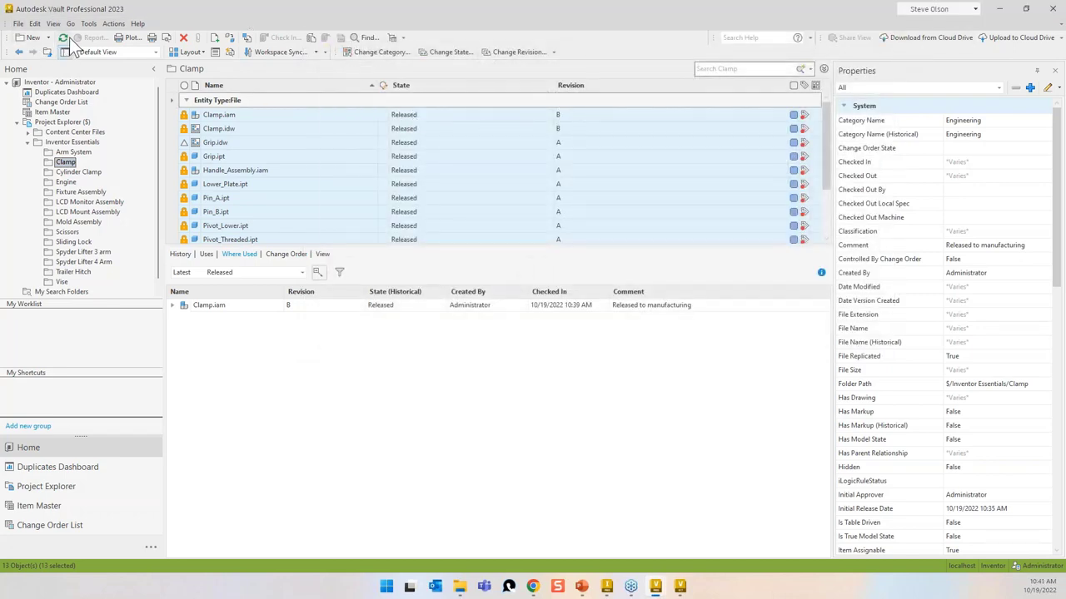
click(63, 39)
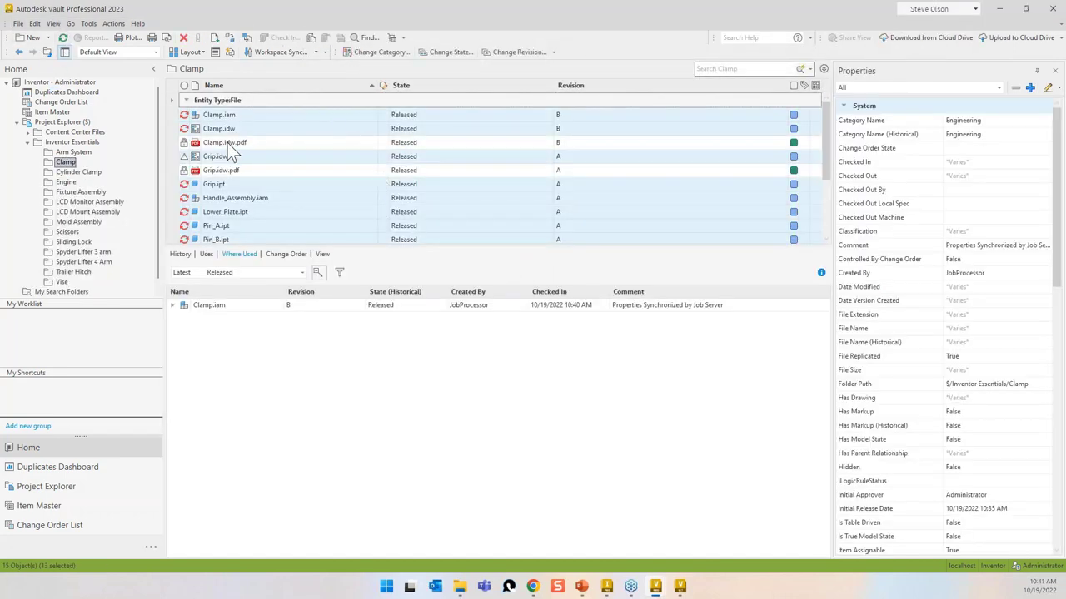
click(227, 143)
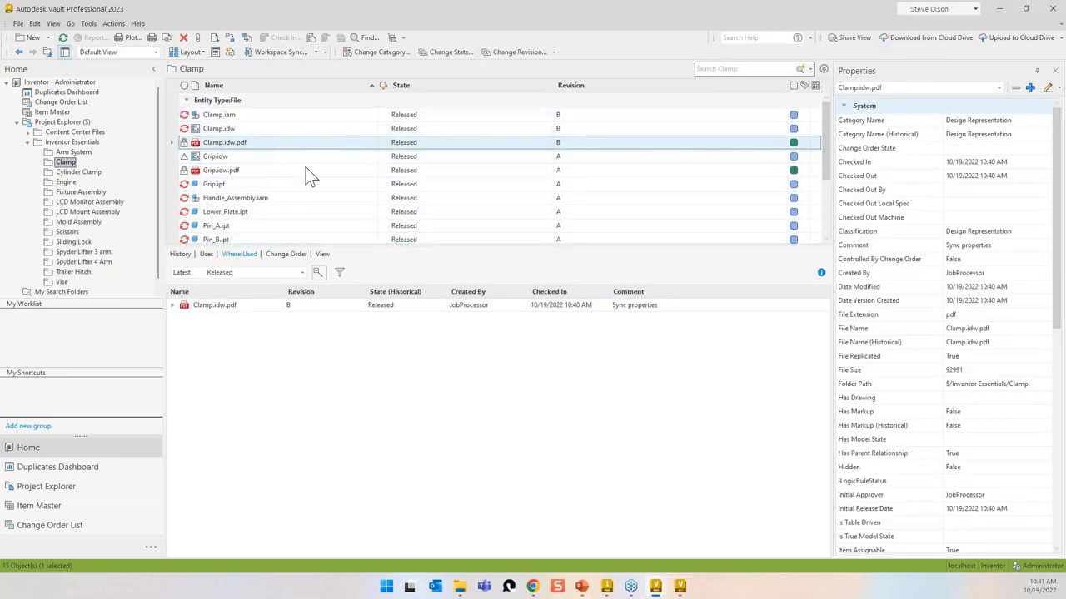
Step: Preview Clamp.idw and inspect the lifecycle state in its title block
click(234, 128)
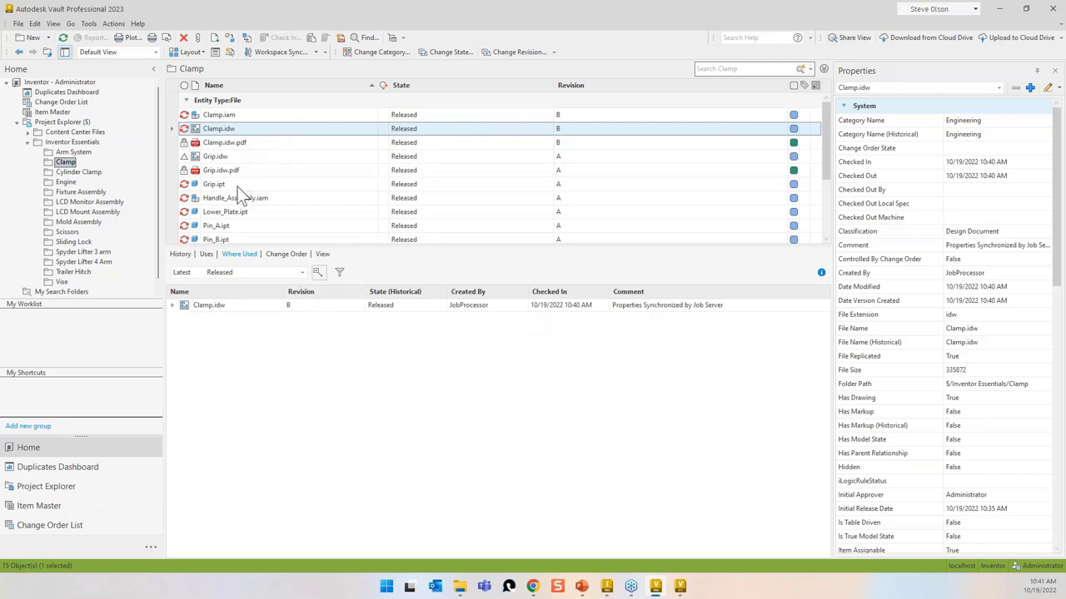
click(323, 255)
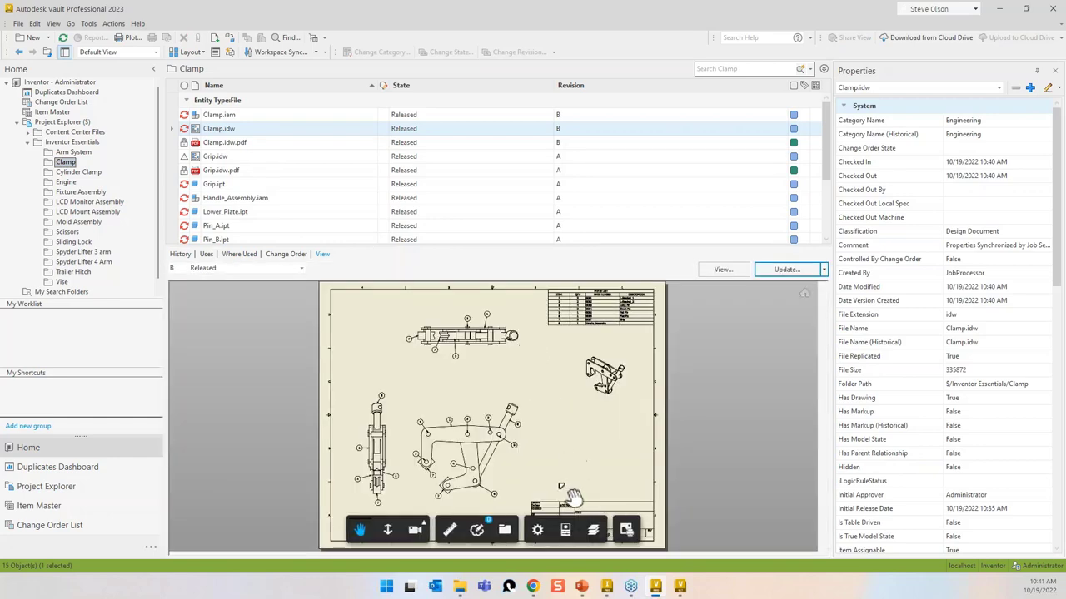
scroll(573, 506, up, 3)
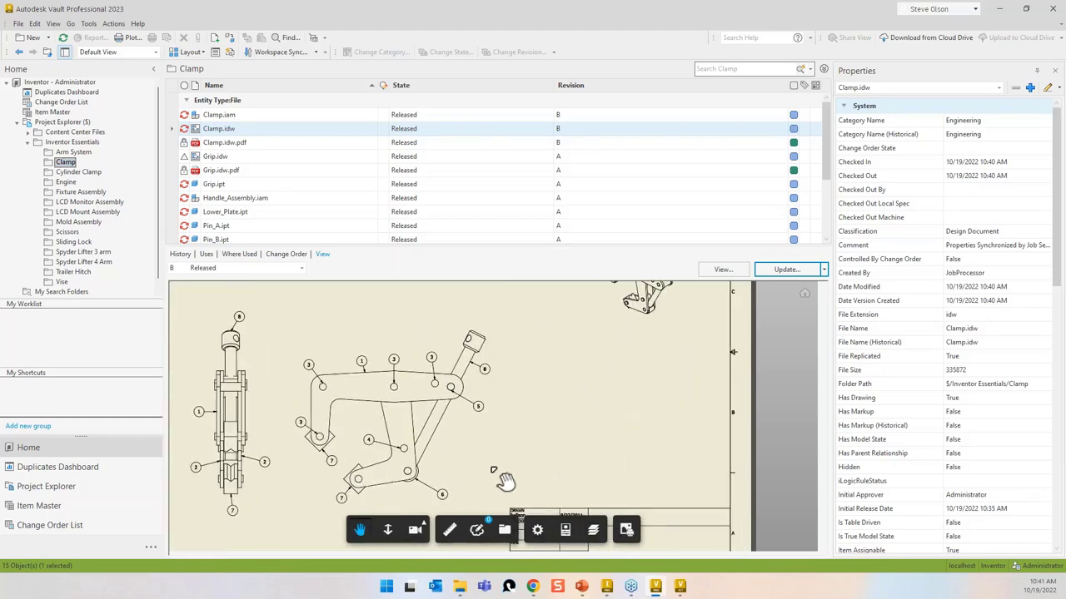
drag(540, 481, 556, 317)
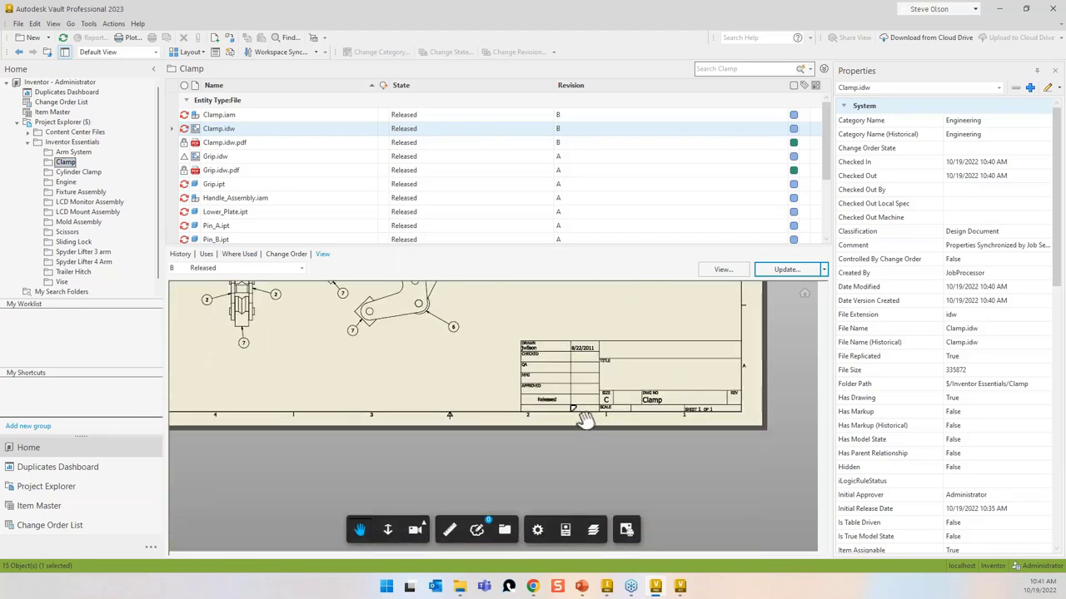
scroll(571, 411, down, 1)
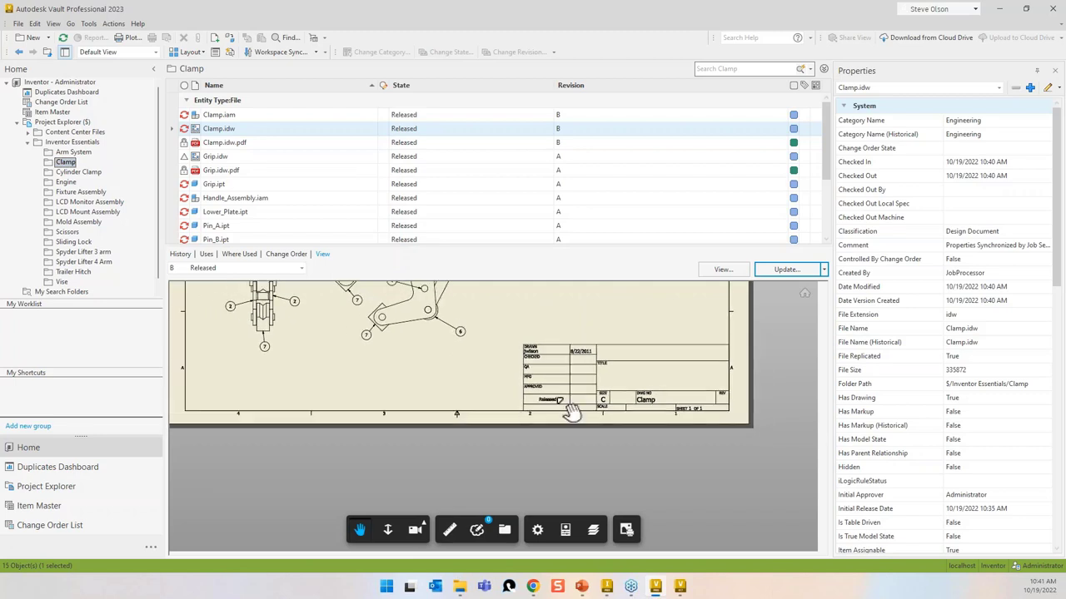
scroll(571, 413, up, 2)
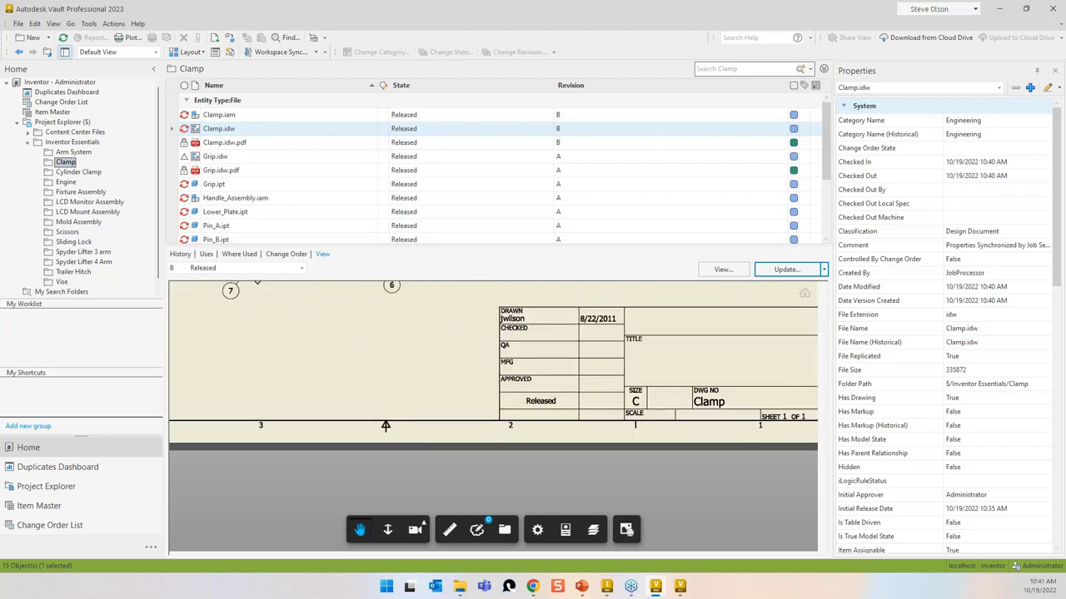
Step: Preview Clamp.idw.pdf and examine its drawing views and title block
click(211, 145)
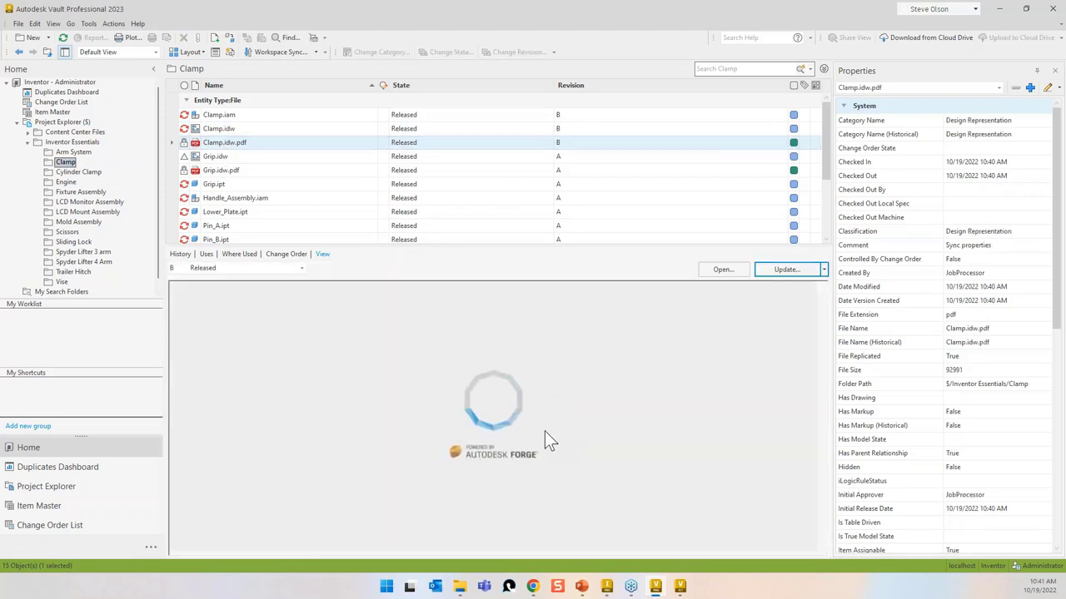
scroll(558, 452, up, 2)
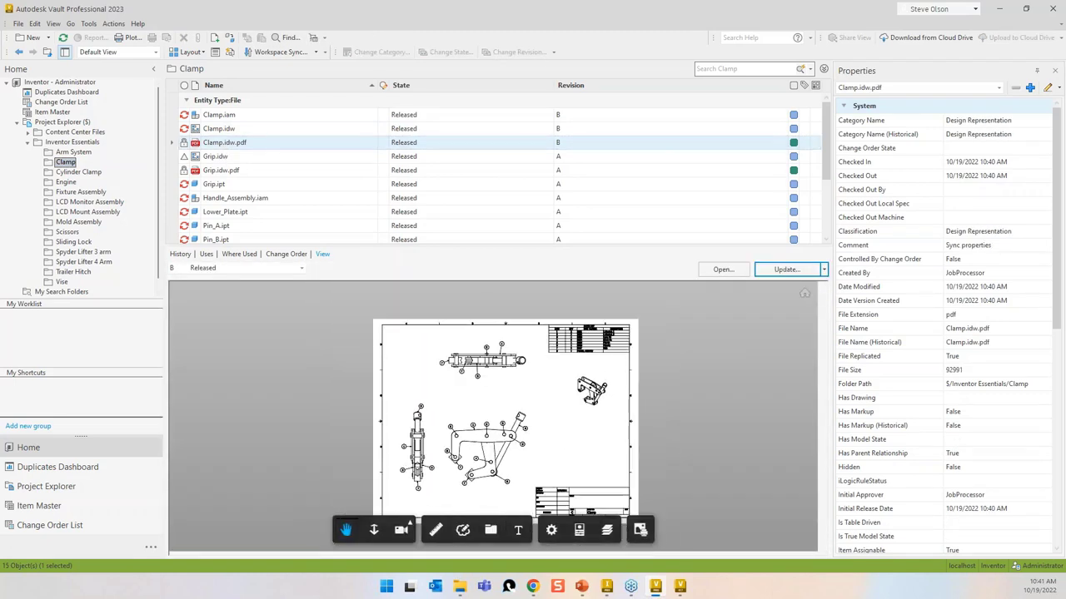
drag(578, 439, 633, 386)
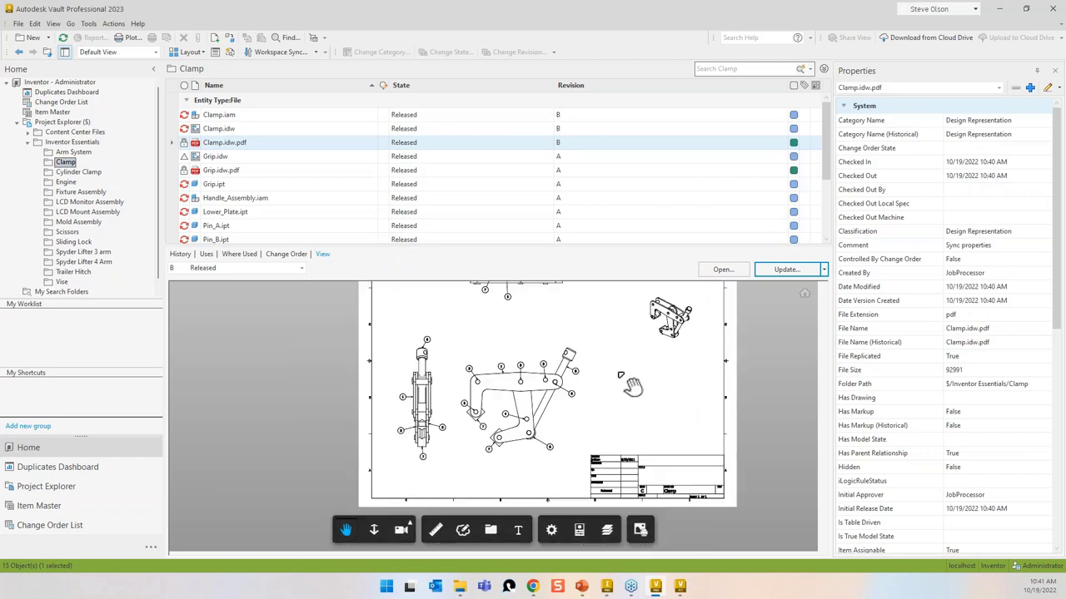
scroll(620, 512, up, 2)
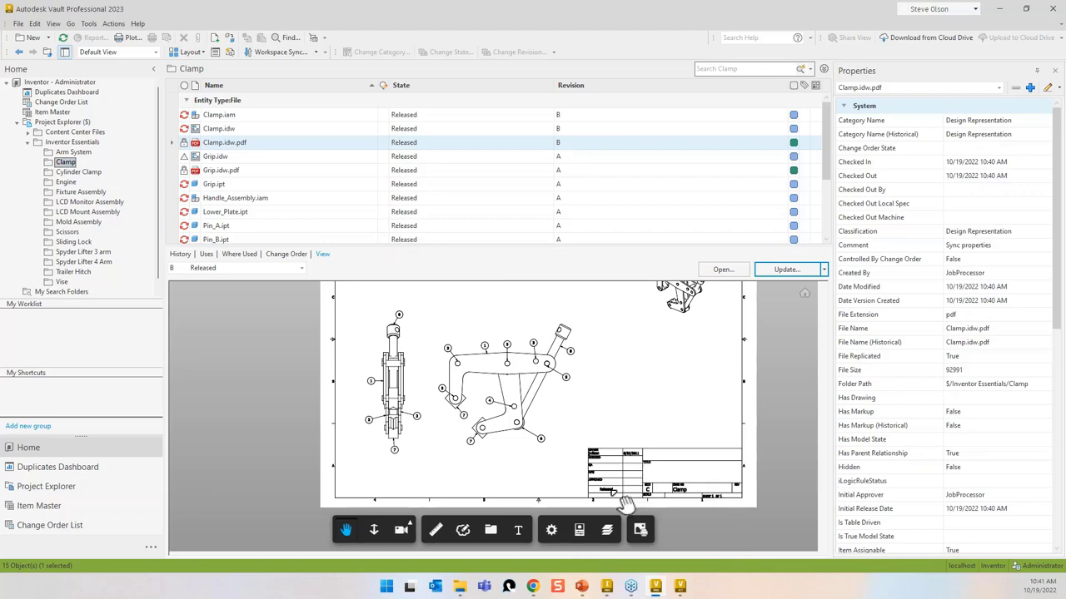
scroll(626, 505, down, 1)
scroll(621, 499, down, 4)
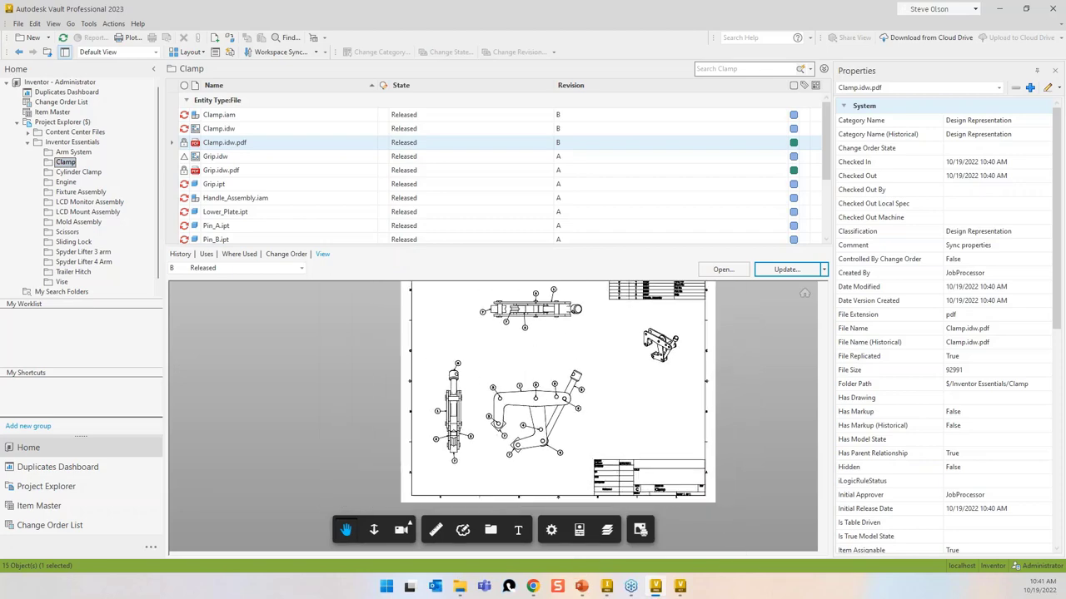
Step: Examine the title block in the Clamp.idw.pdf preview at close range
scroll(616, 492, up, 4)
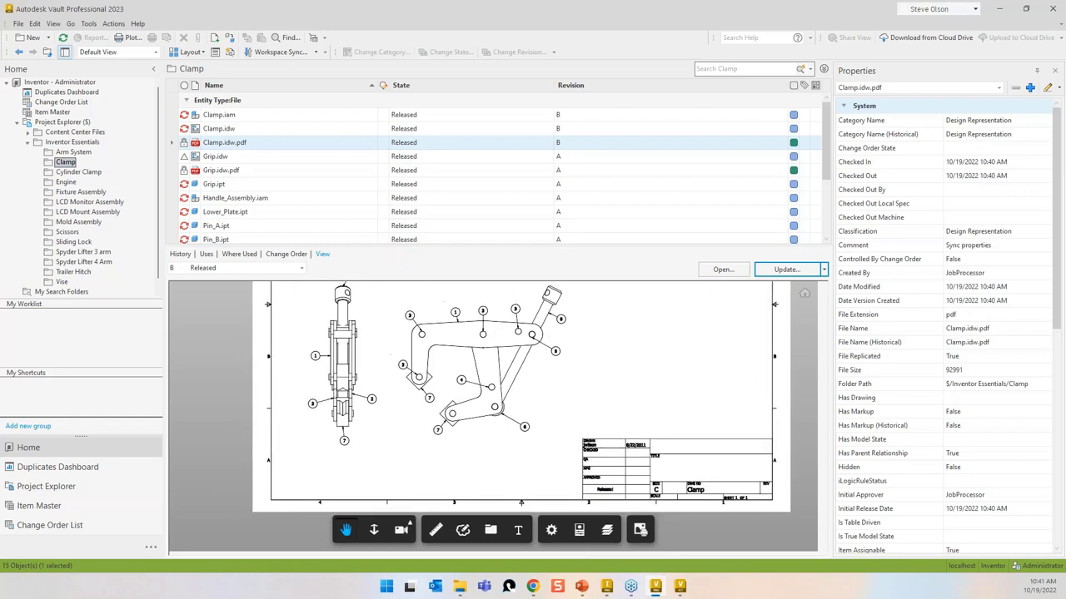
scroll(612, 489, up, 3)
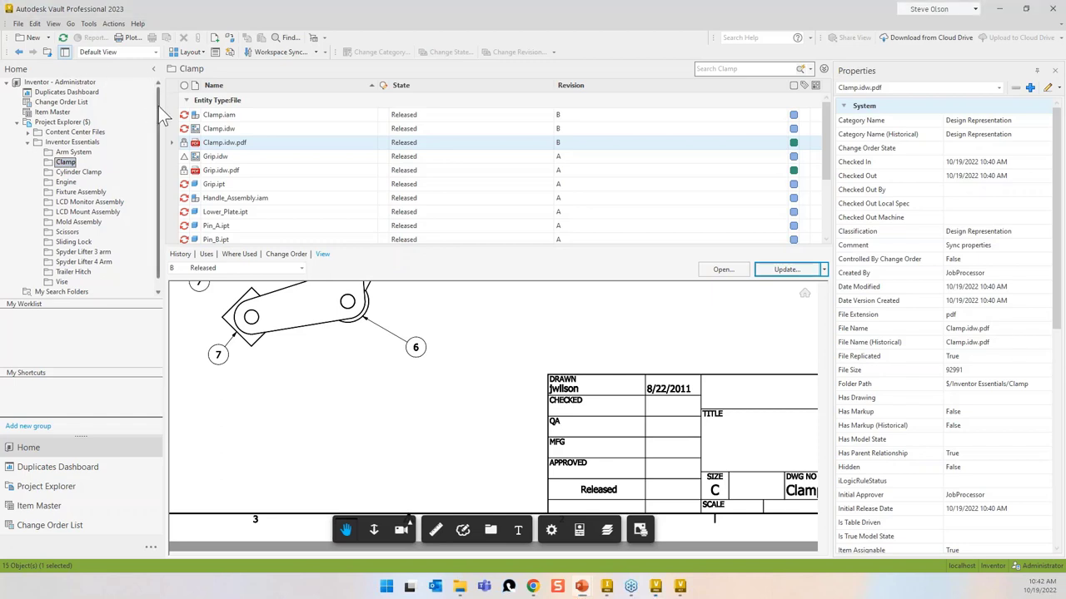
Step: Create a change order titled "Change Slot Size in Base" for Feed Guide.dwg and Feed Guide.ipt from the Inventor Essentials folder
drag(159, 107, 155, 124)
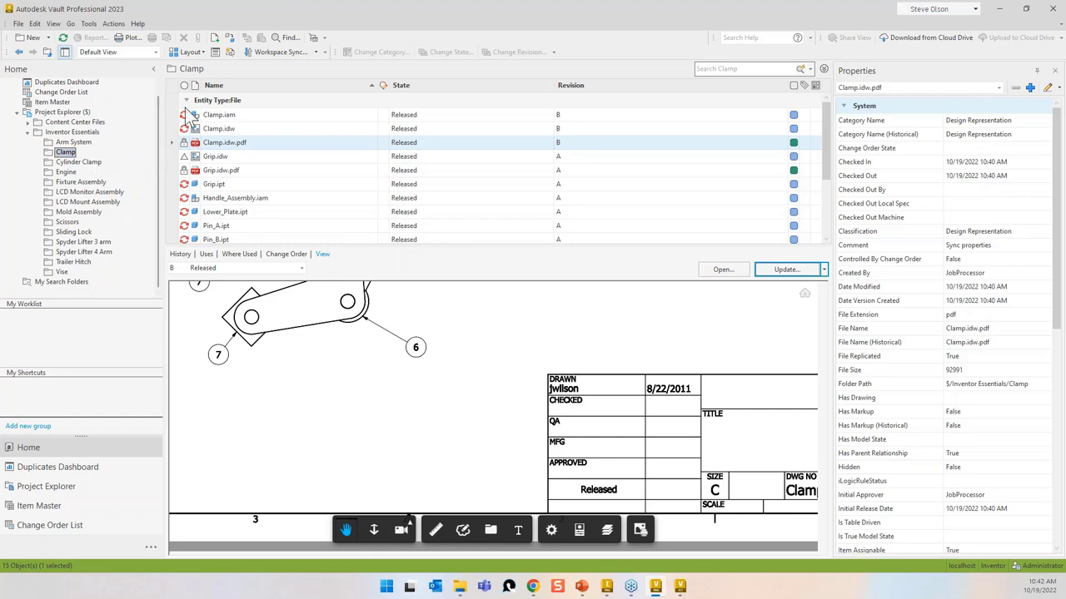
click(72, 132)
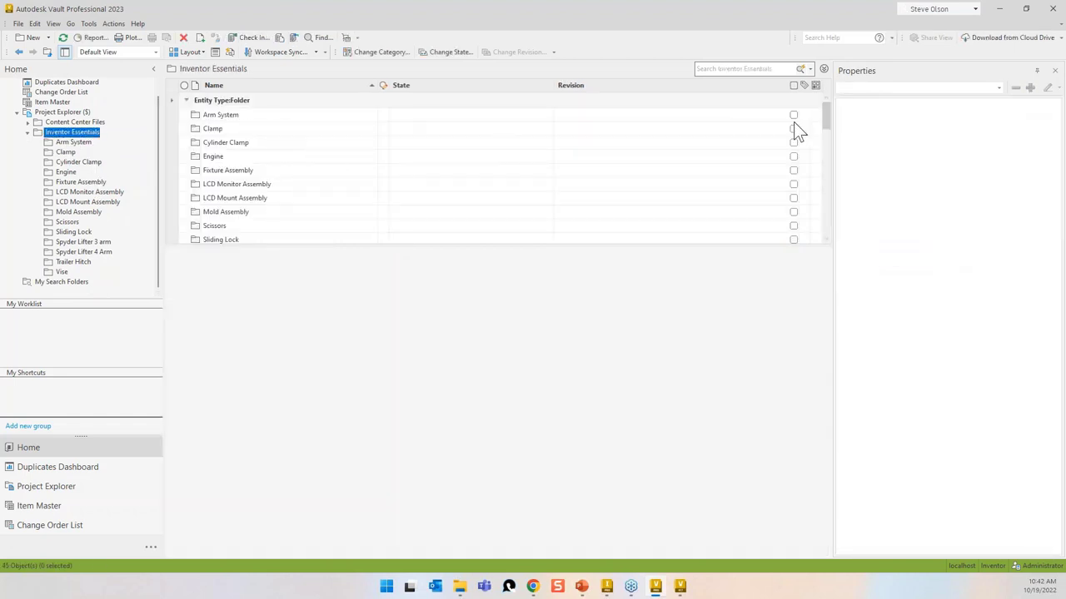
drag(825, 109, 825, 171)
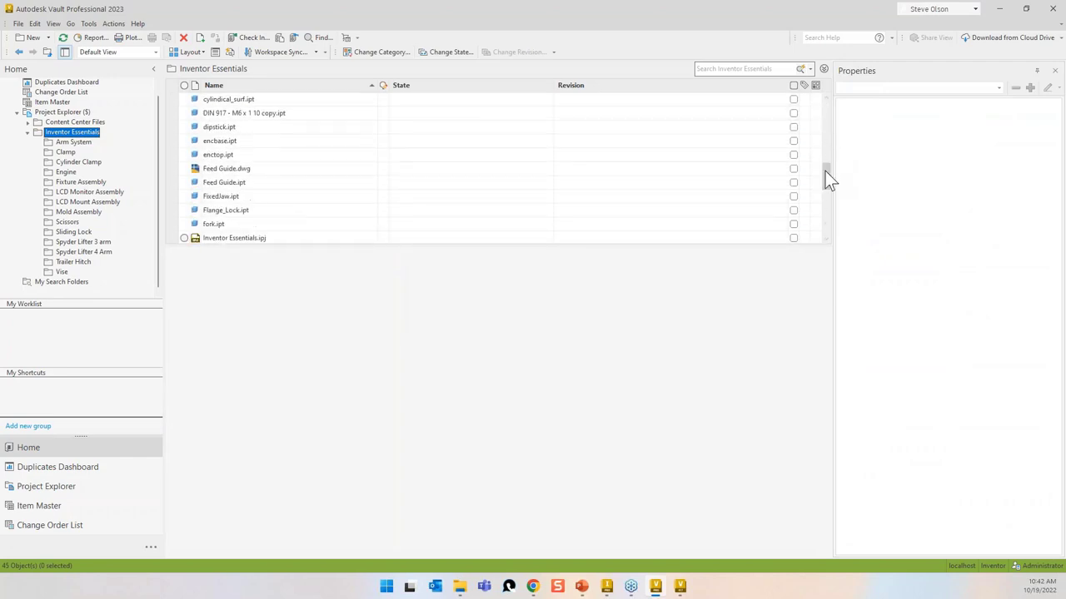
click(252, 169)
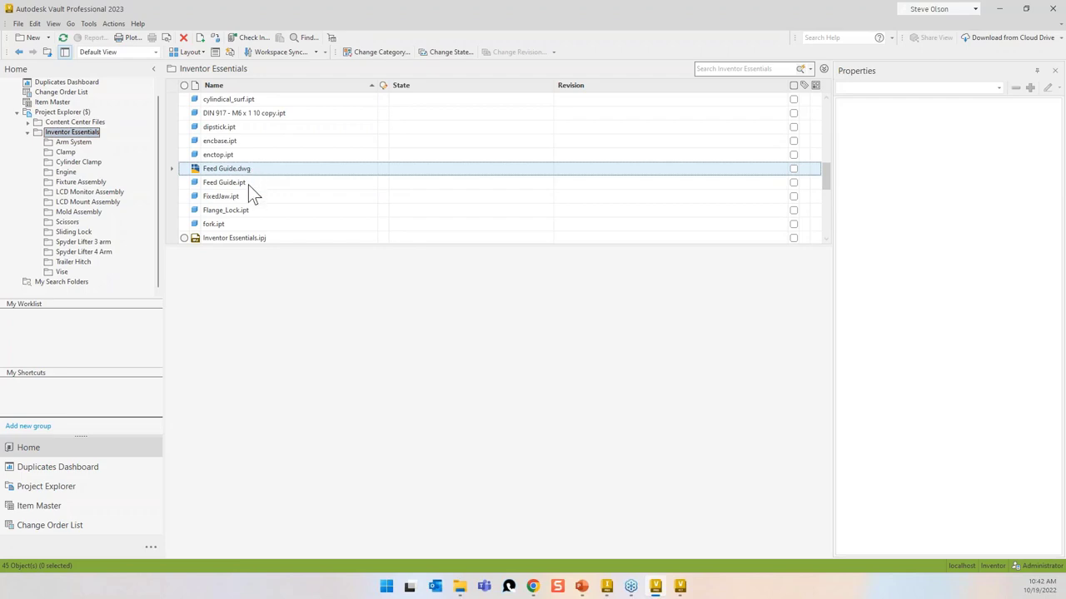
ctrl+click(248, 183)
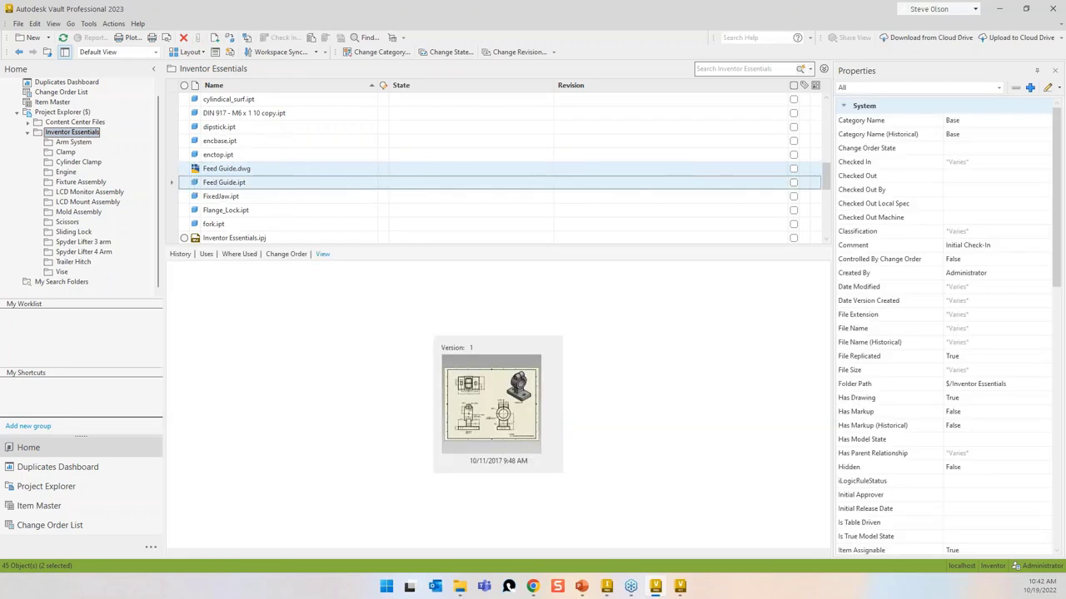
right_click(248, 182)
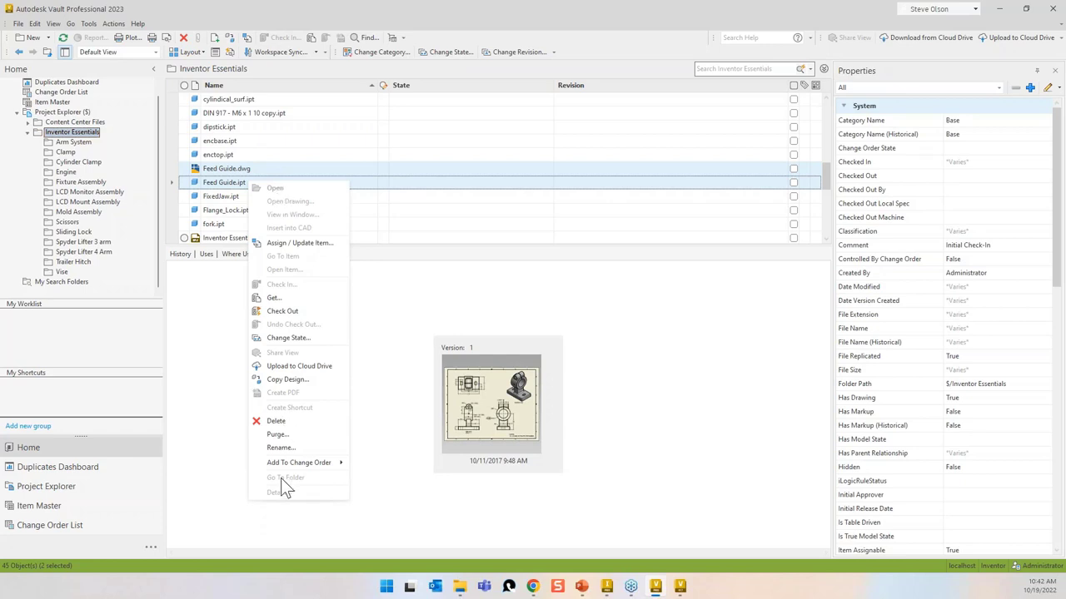
mouse_move(290, 465)
click(404, 467)
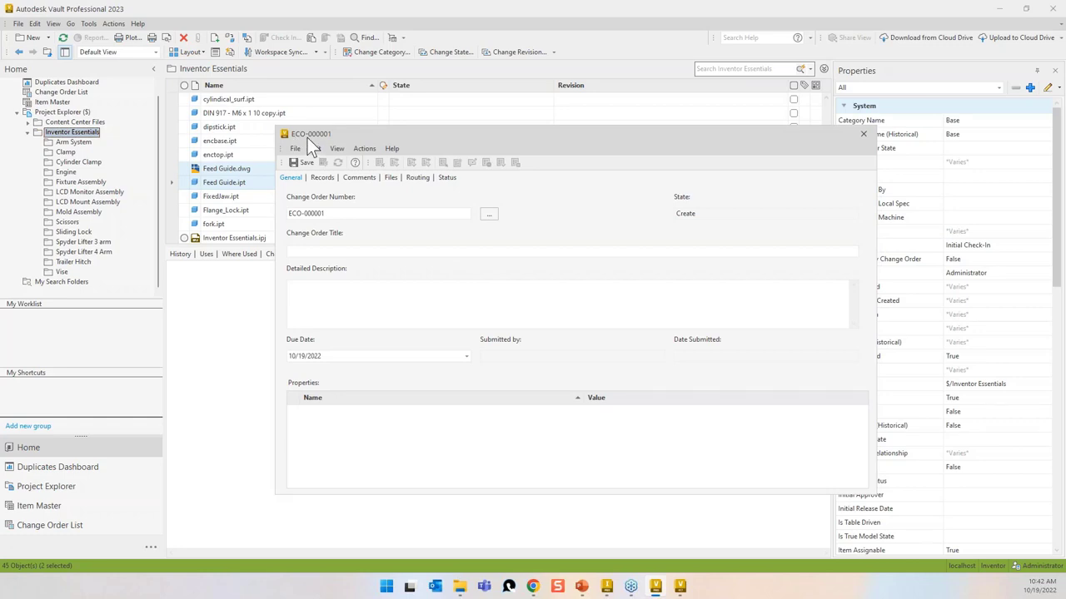
click(297, 250)
text(Change Slot Size in Base)
Step: Review the new change order's records, comments, files, routing participants and status workflow
click(322, 178)
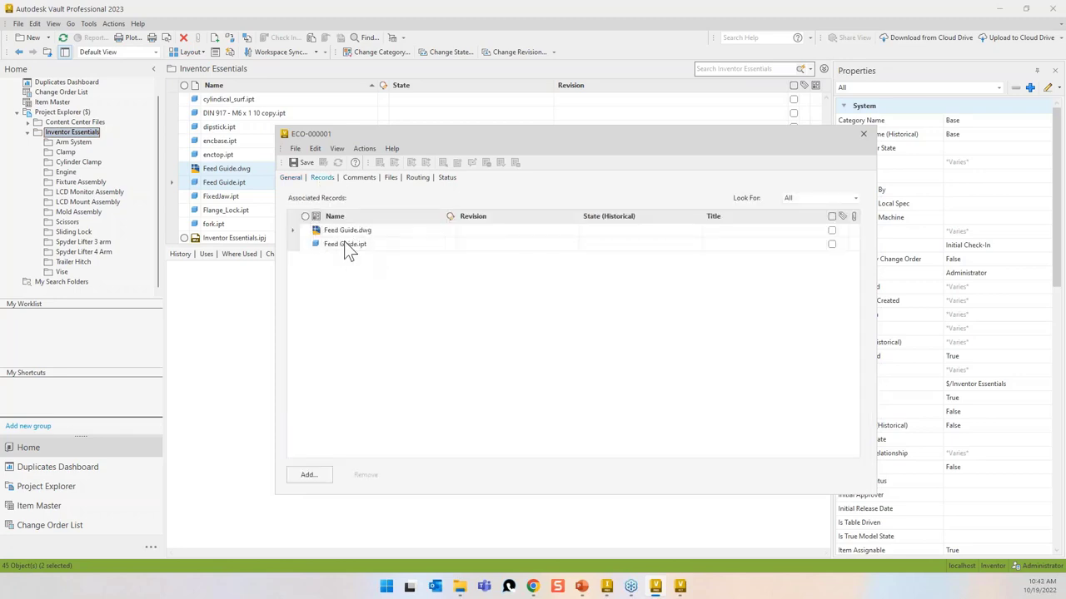
click(351, 178)
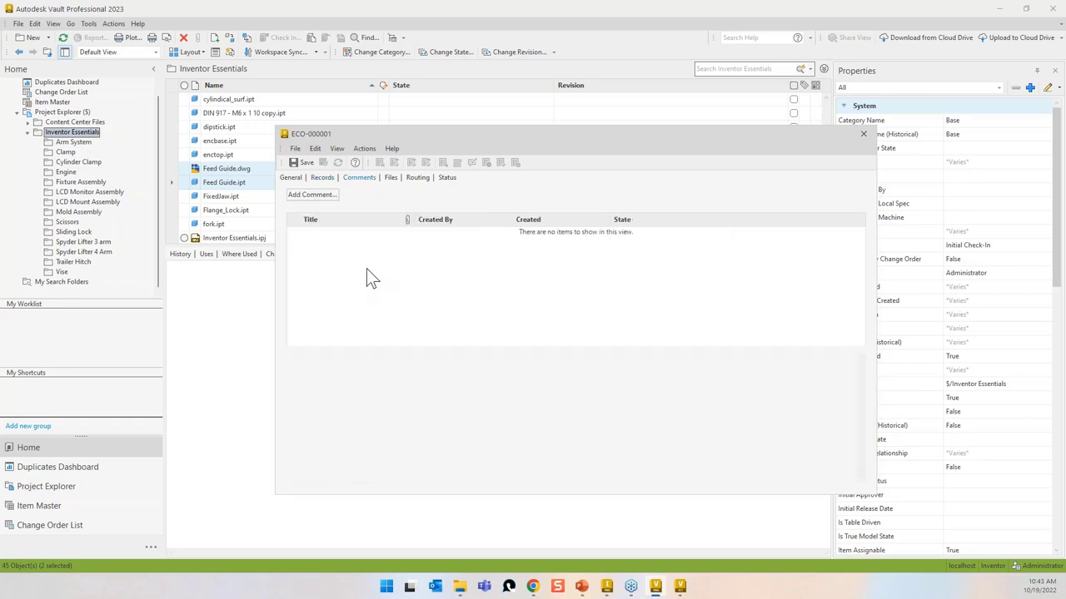
click(389, 177)
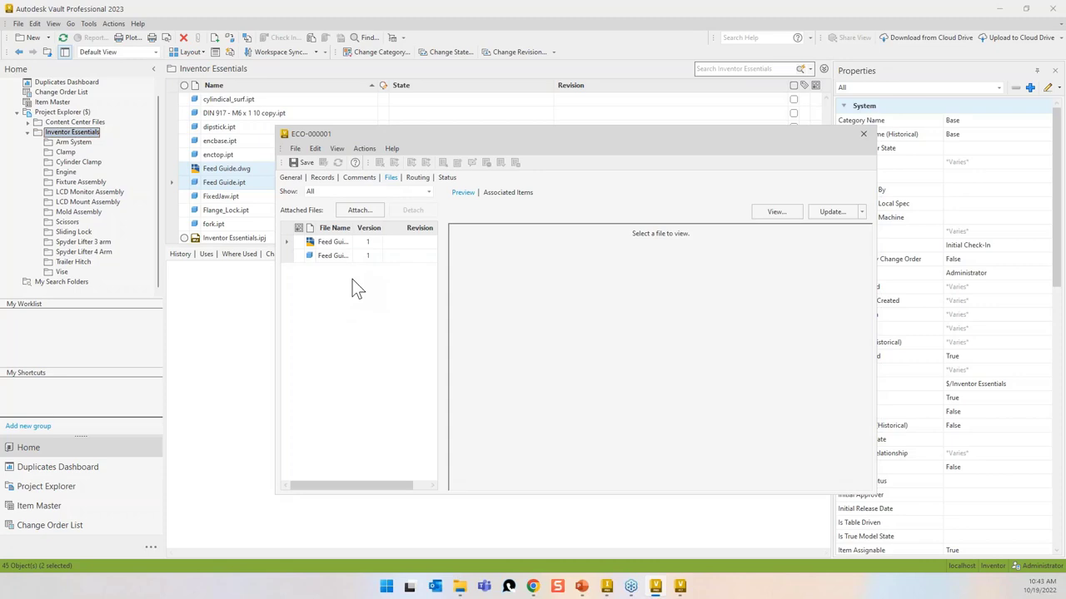
click(416, 178)
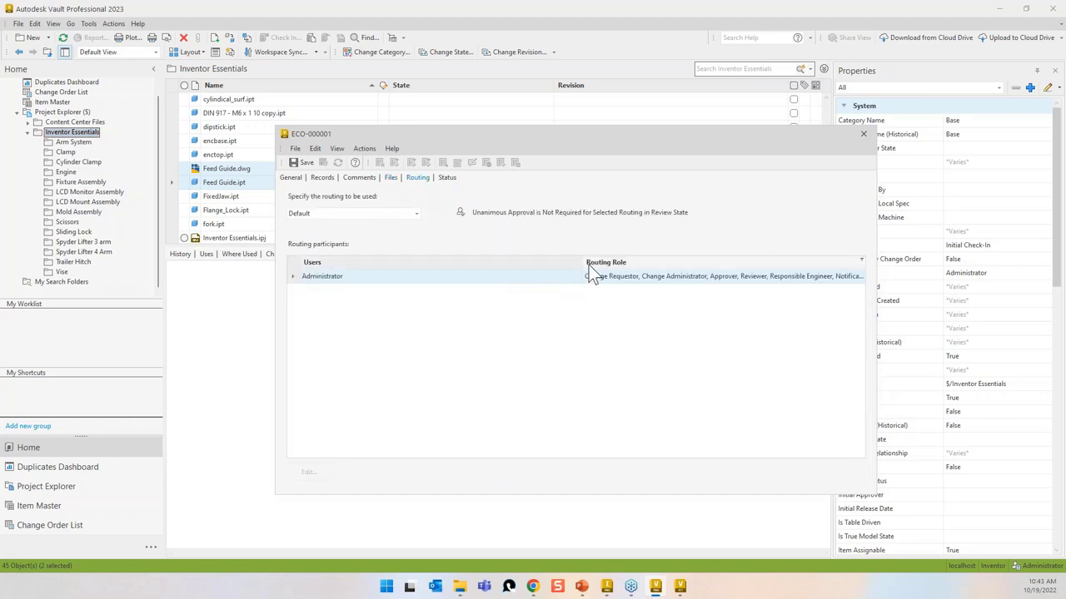
drag(581, 262, 406, 258)
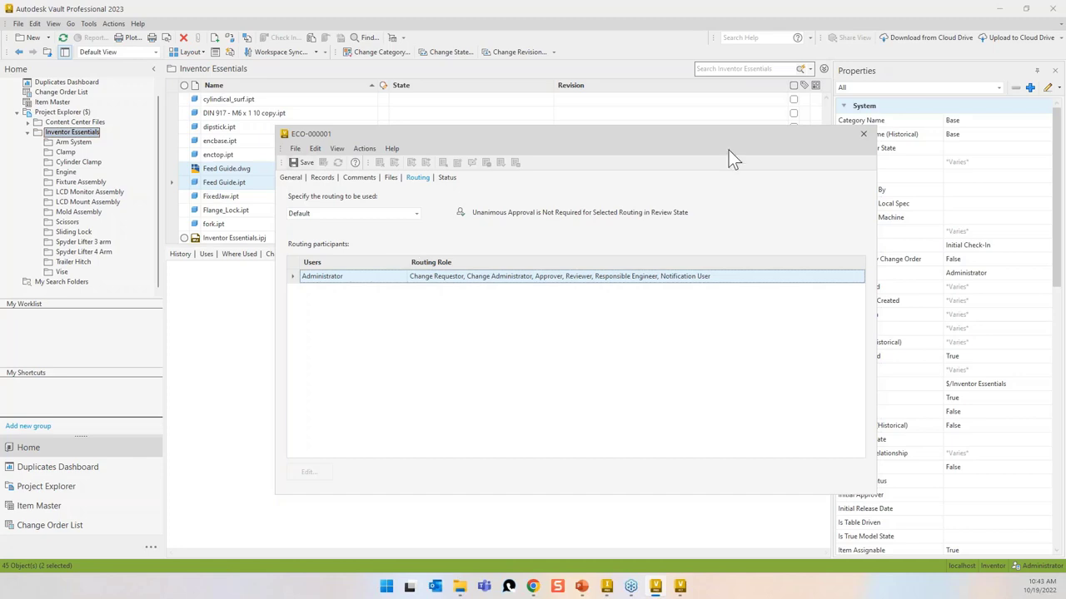
click(447, 178)
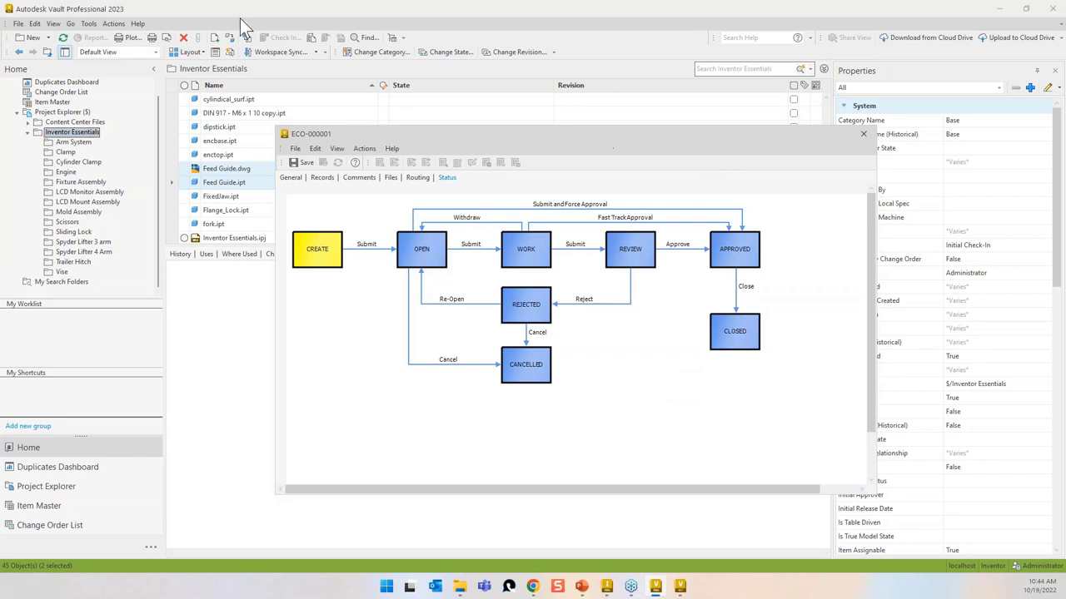
Step: Return to the change order's general details, save it and close its window
click(291, 178)
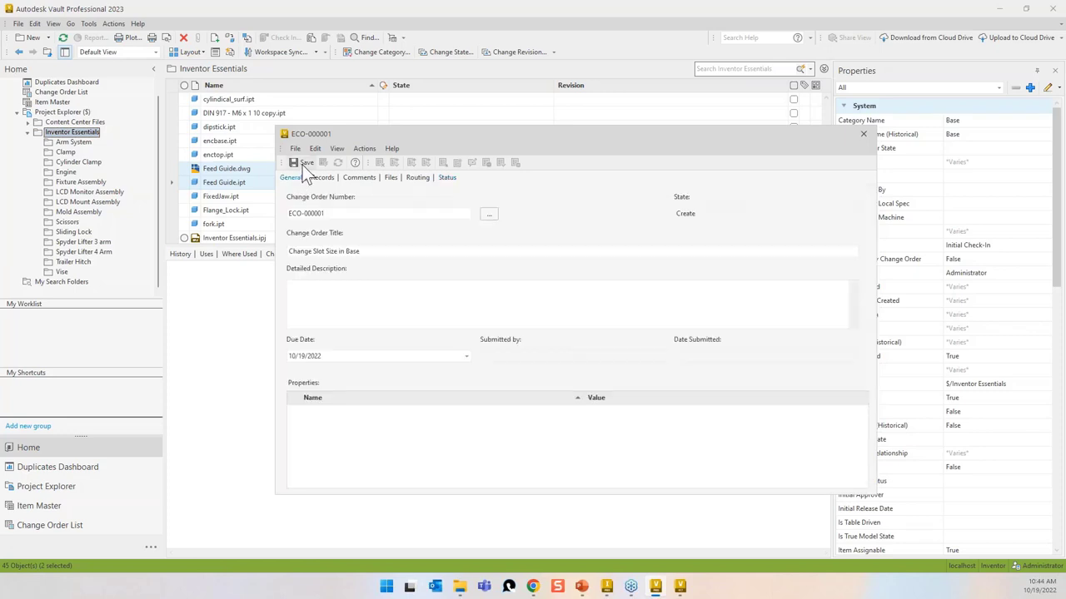
click(303, 163)
click(869, 135)
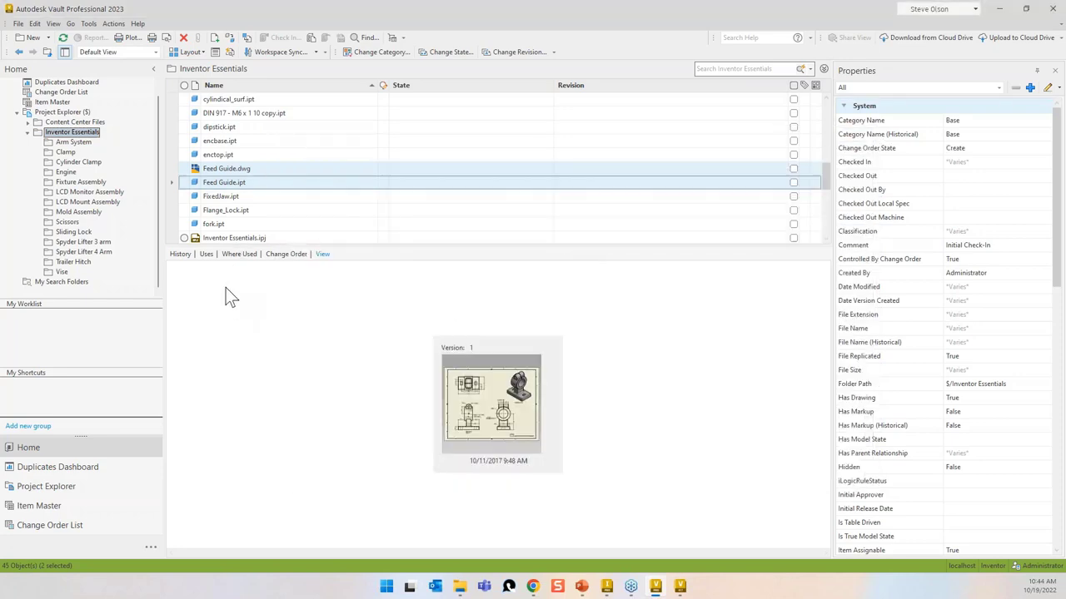
Step: Open the Change Order List and inspect the saved change order's records, comments, files, routing and status diagram
click(61, 92)
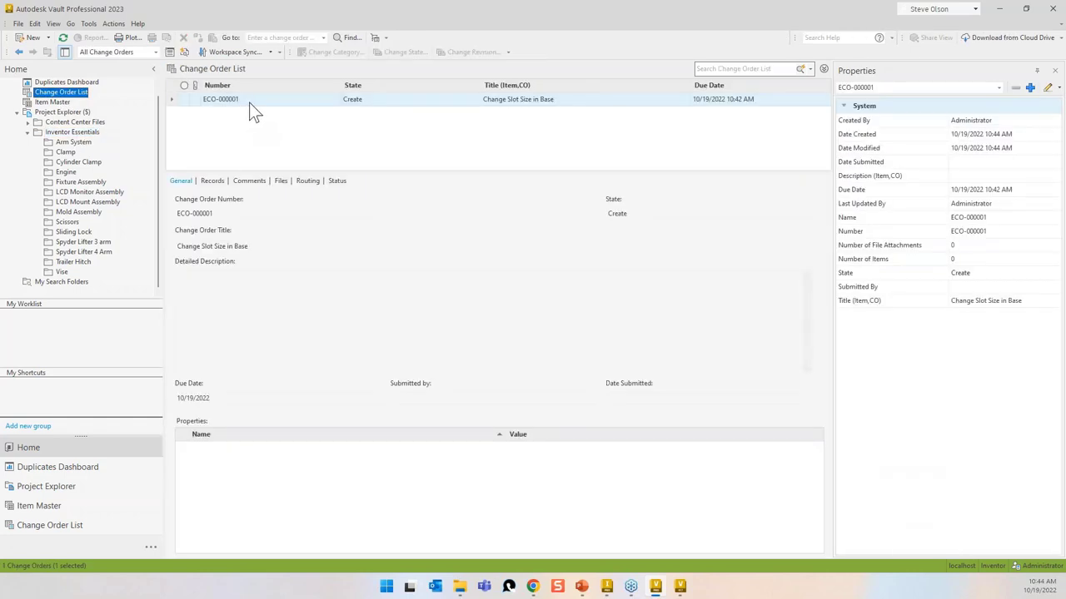
click(212, 181)
click(236, 180)
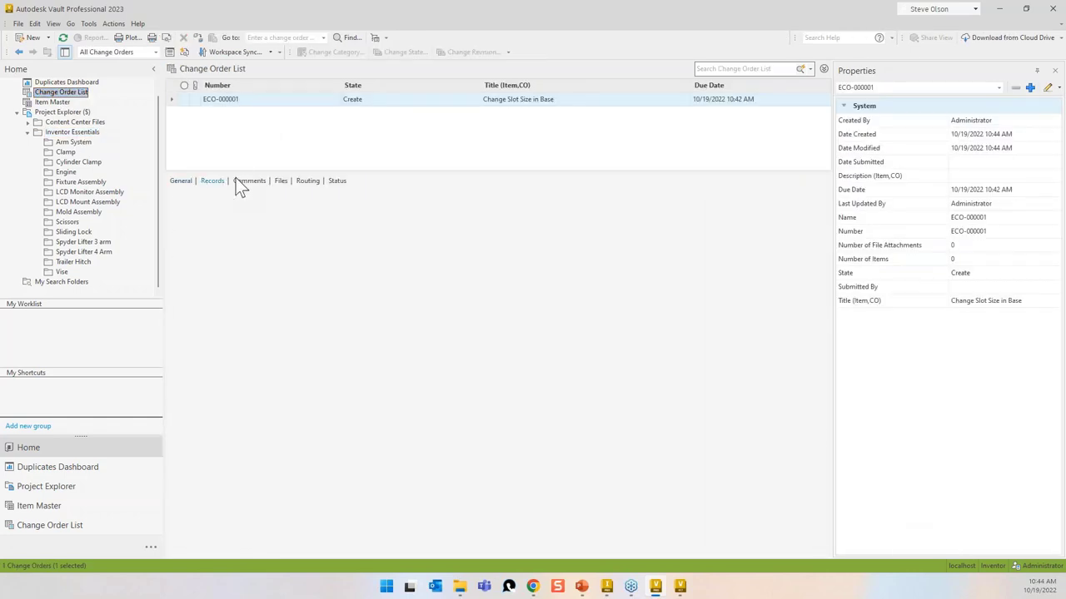
click(280, 181)
click(306, 182)
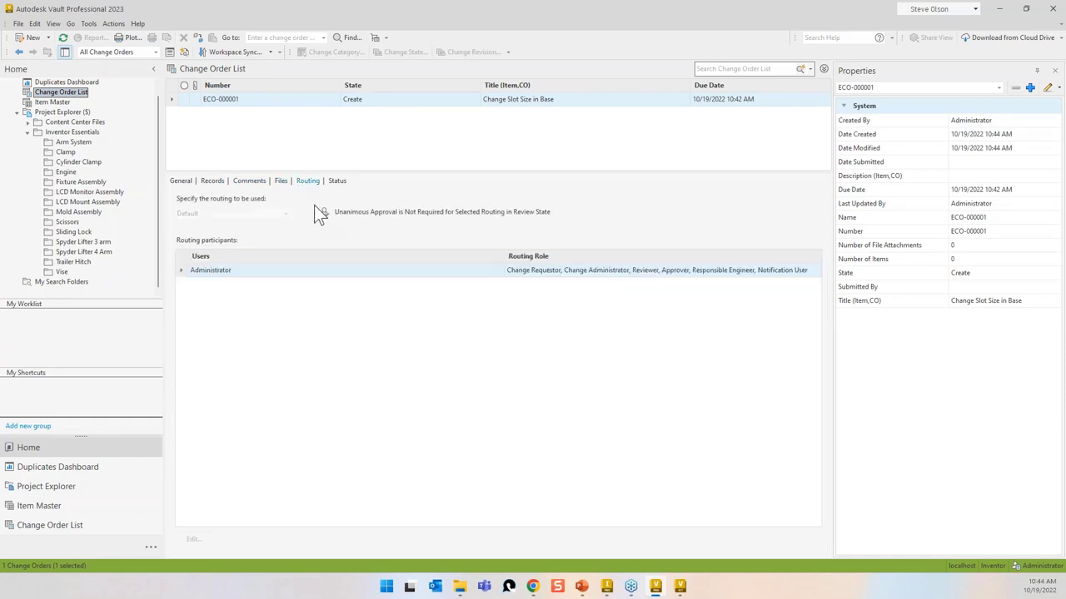
click(335, 182)
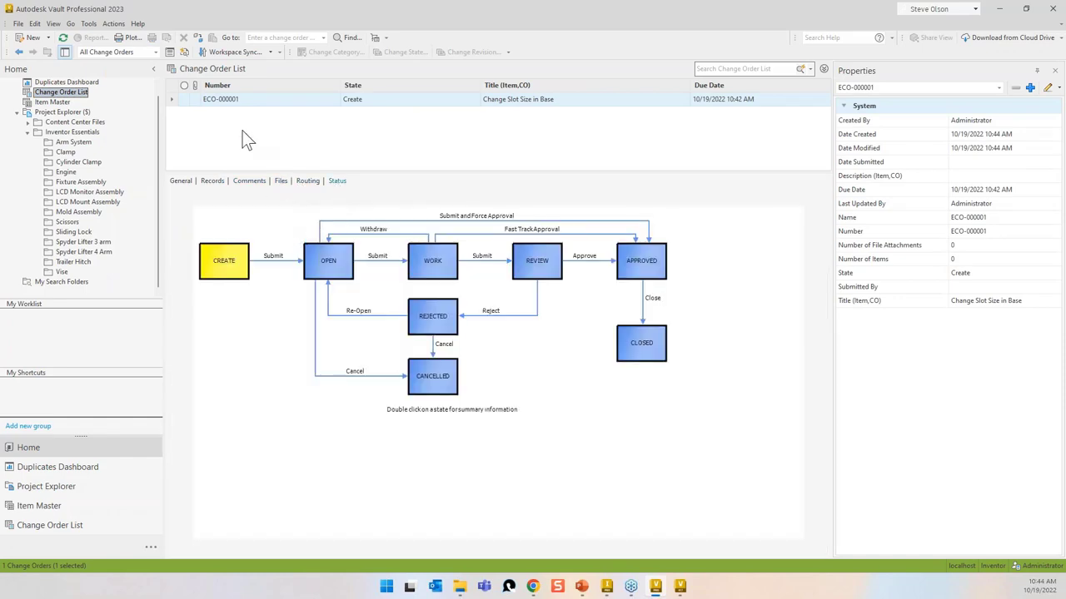
Step: Edit the change order and submit it from Create to Open, checking the email notification options without adding a comment
right_click(230, 98)
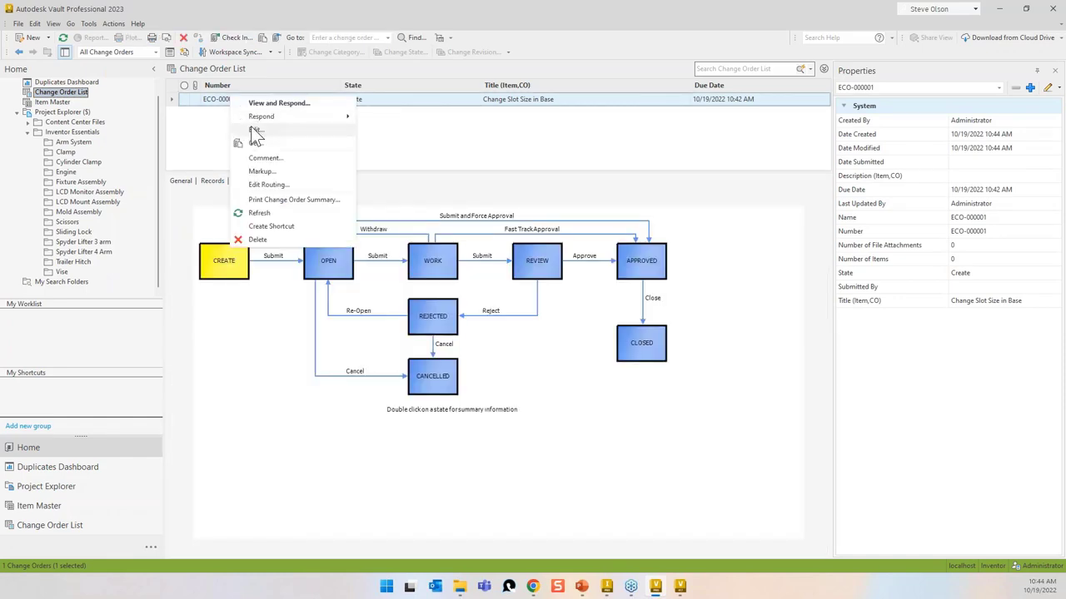
click(251, 126)
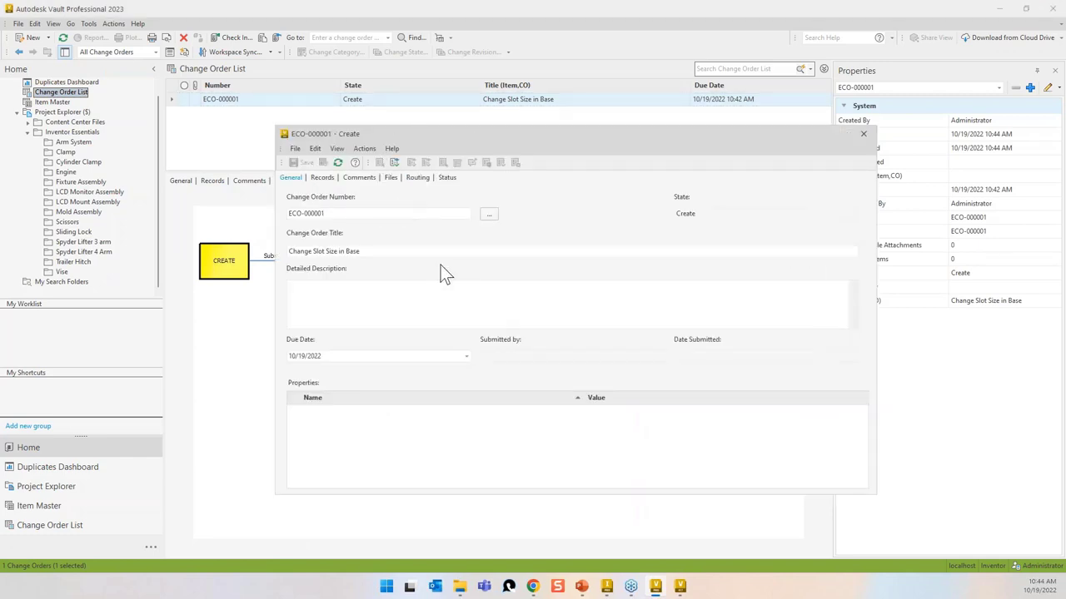
click(449, 178)
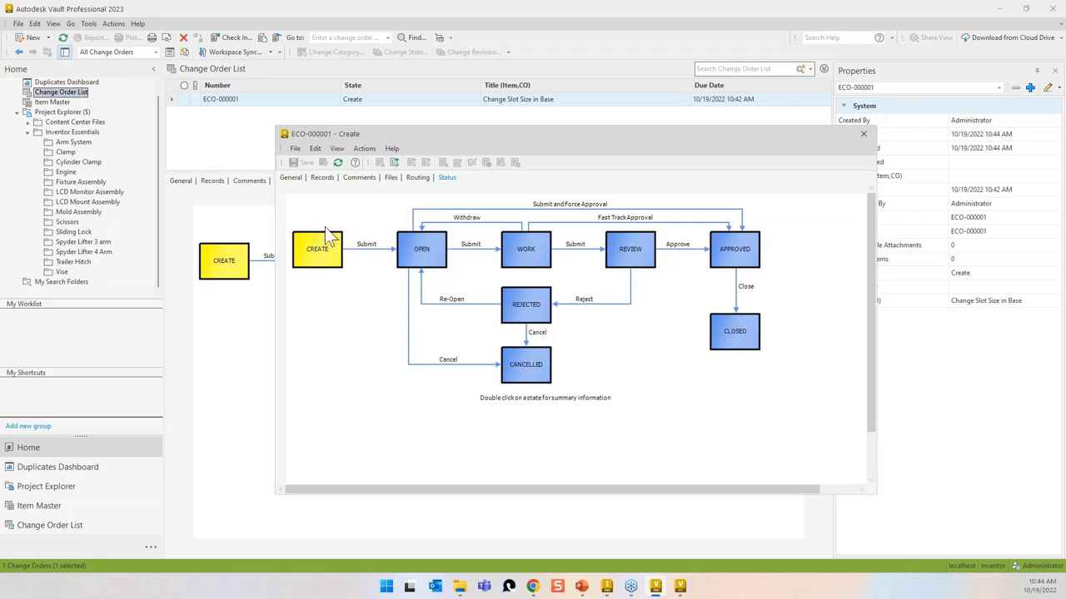
click(363, 149)
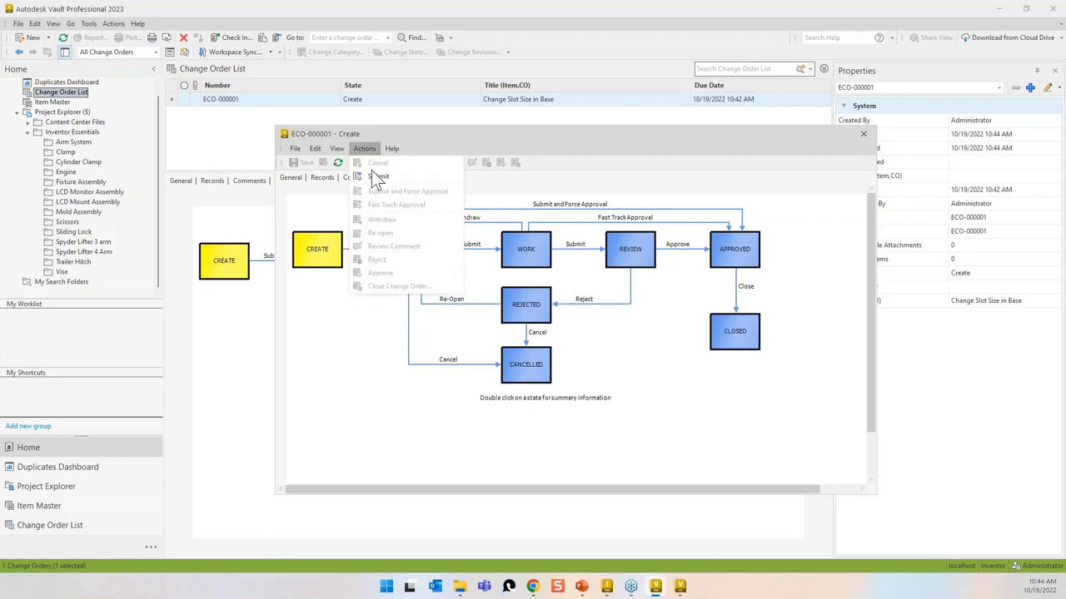
click(376, 176)
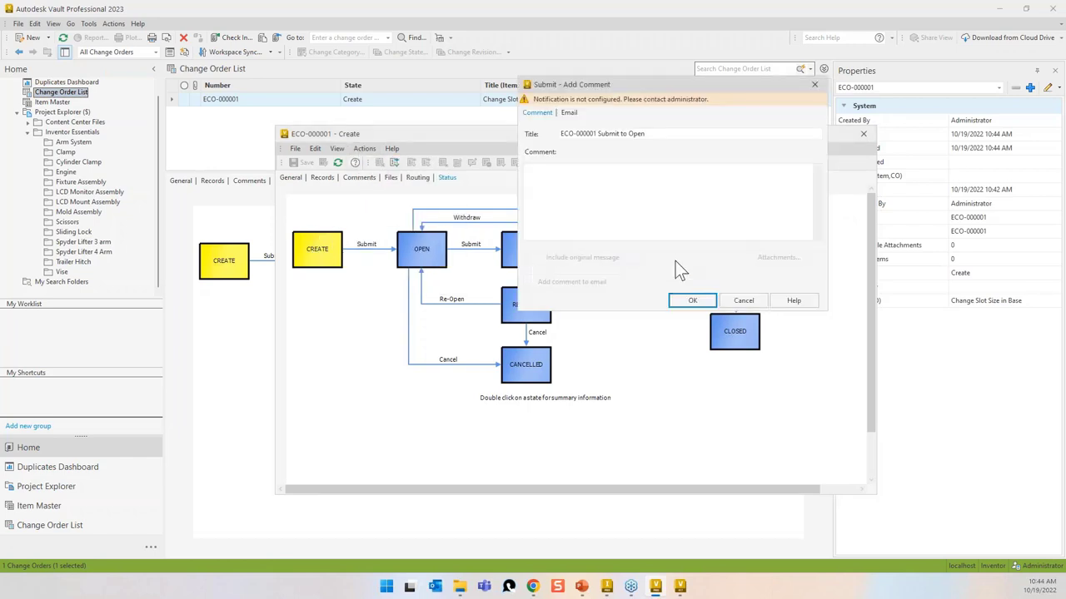
click(570, 114)
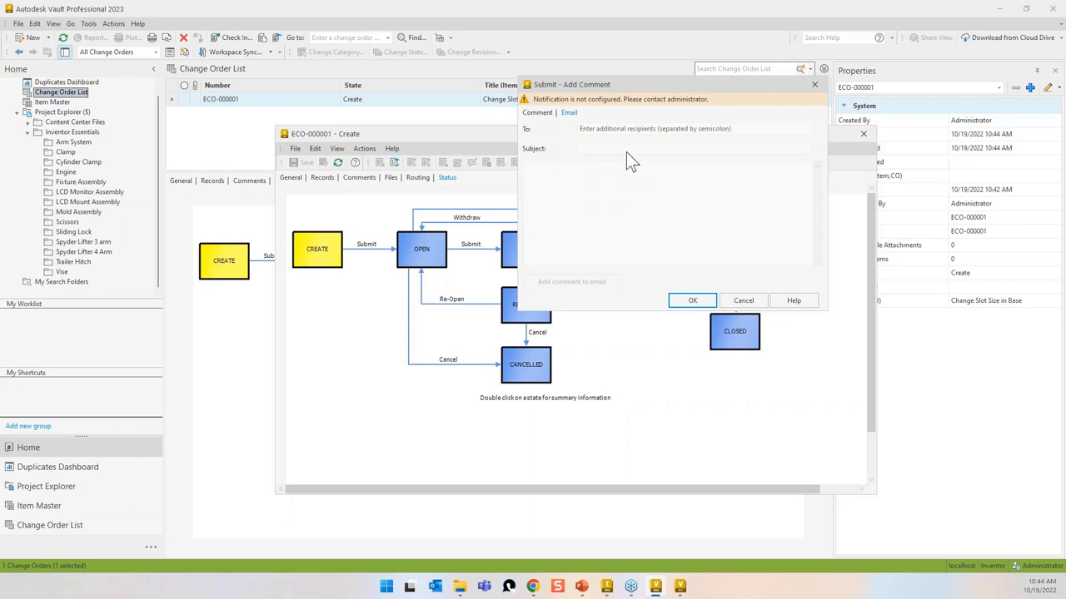
click(695, 302)
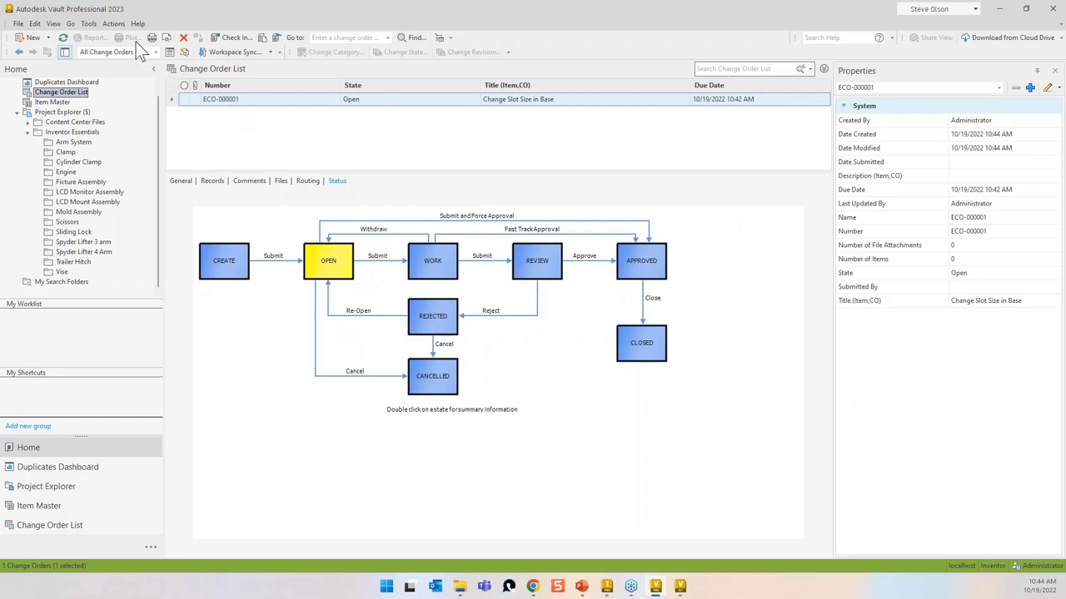
Step: Submit the change order from Open to Work without entering a comment or email recipients
right_click(229, 97)
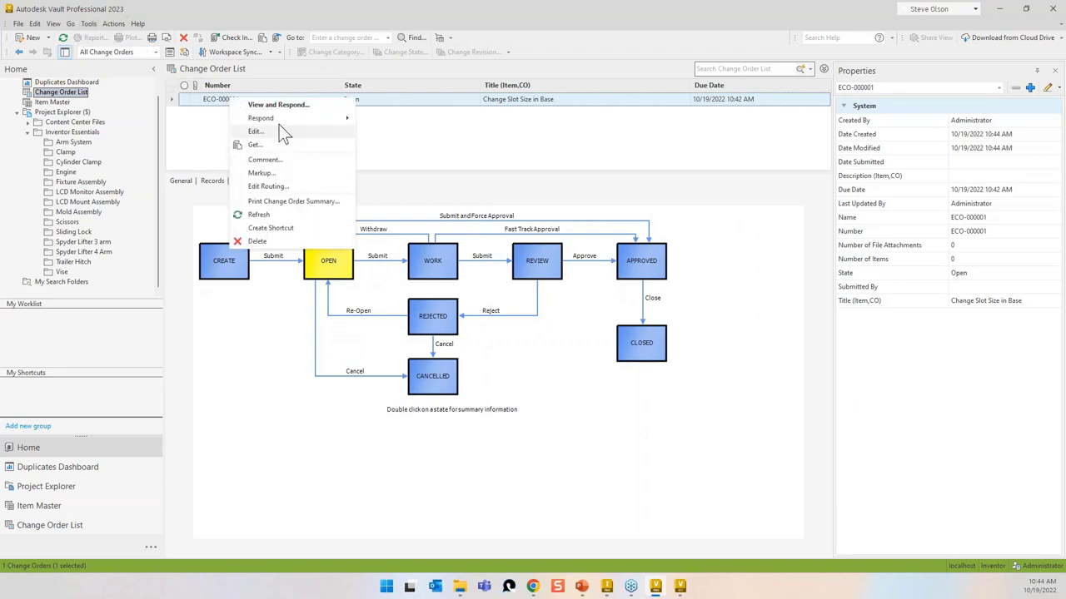
mouse_move(287, 118)
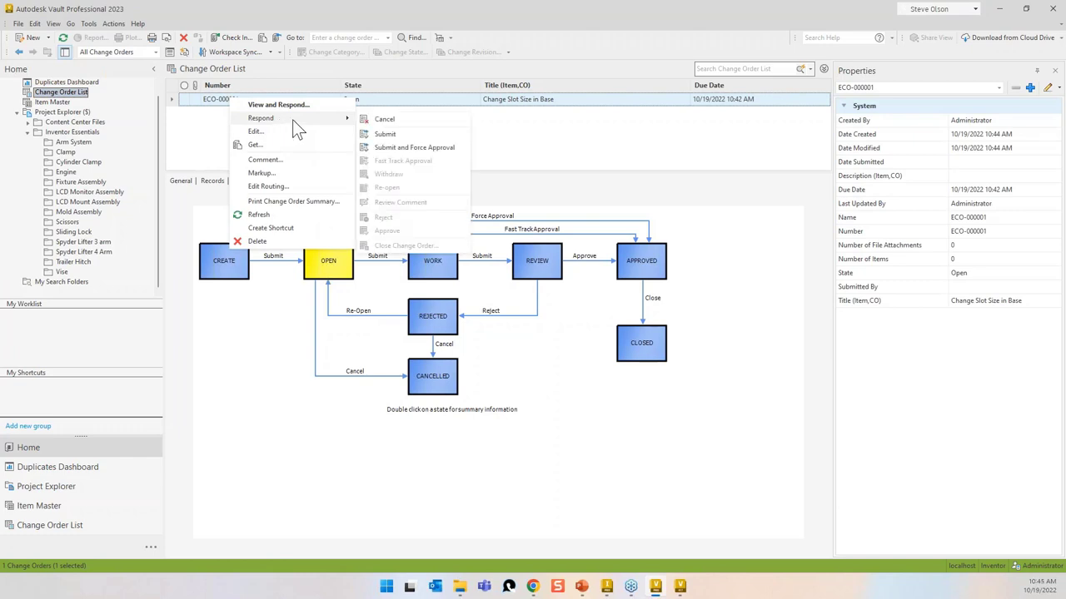
click(394, 132)
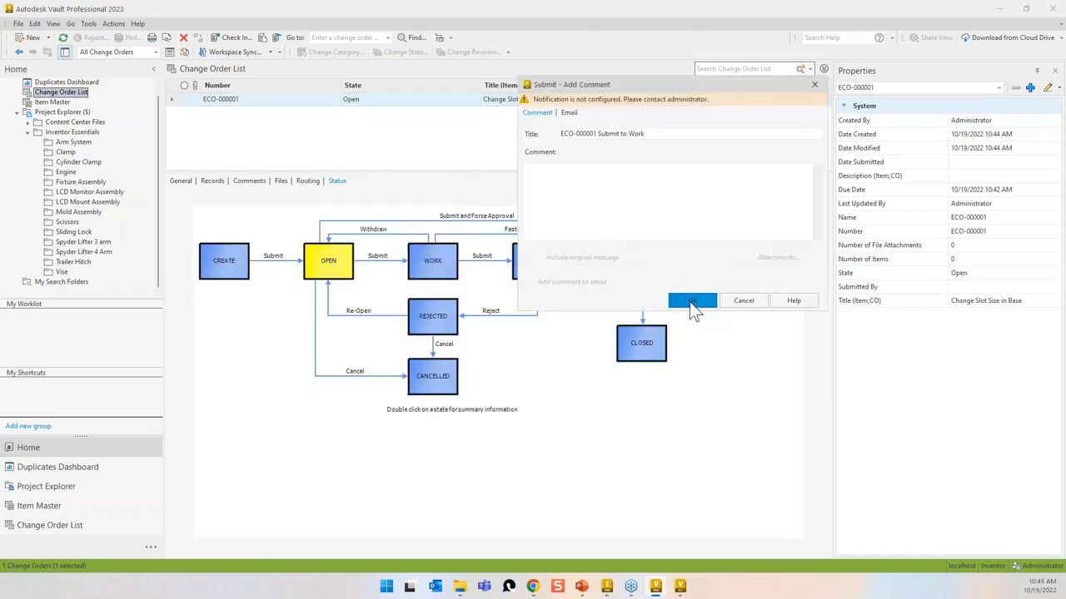
click(569, 113)
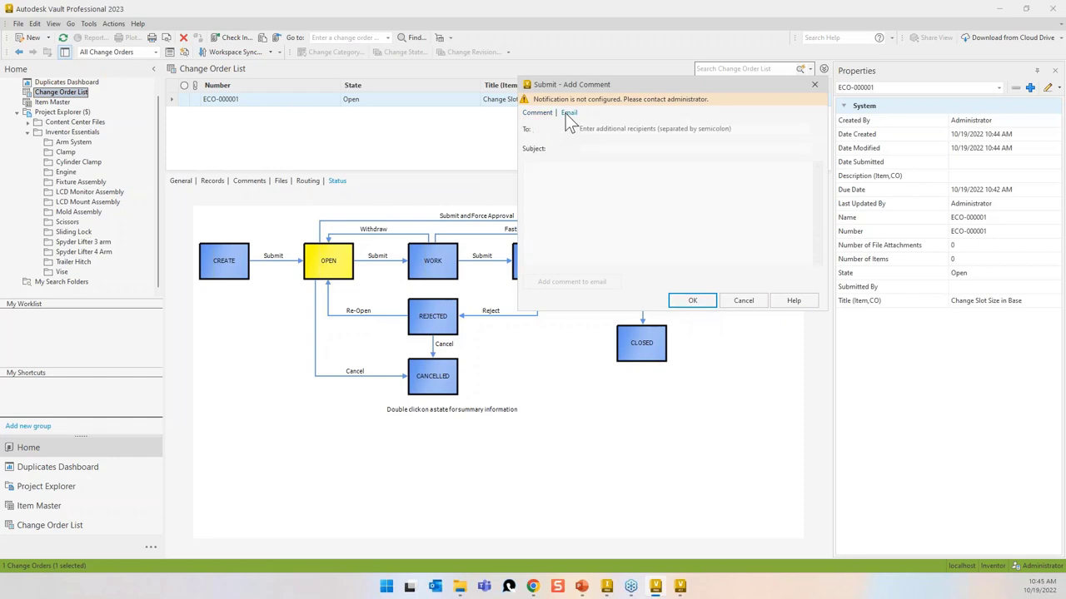
click(693, 301)
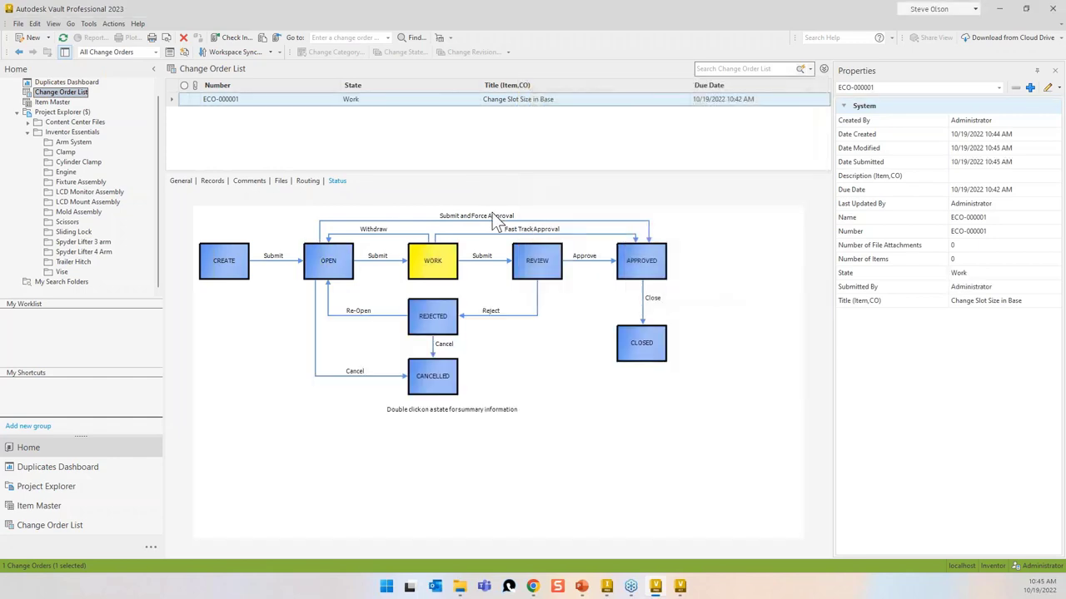
Step: Refresh the view, select the change order in My Worklist and open the Fixture Assembly folder
click(62, 38)
click(76, 313)
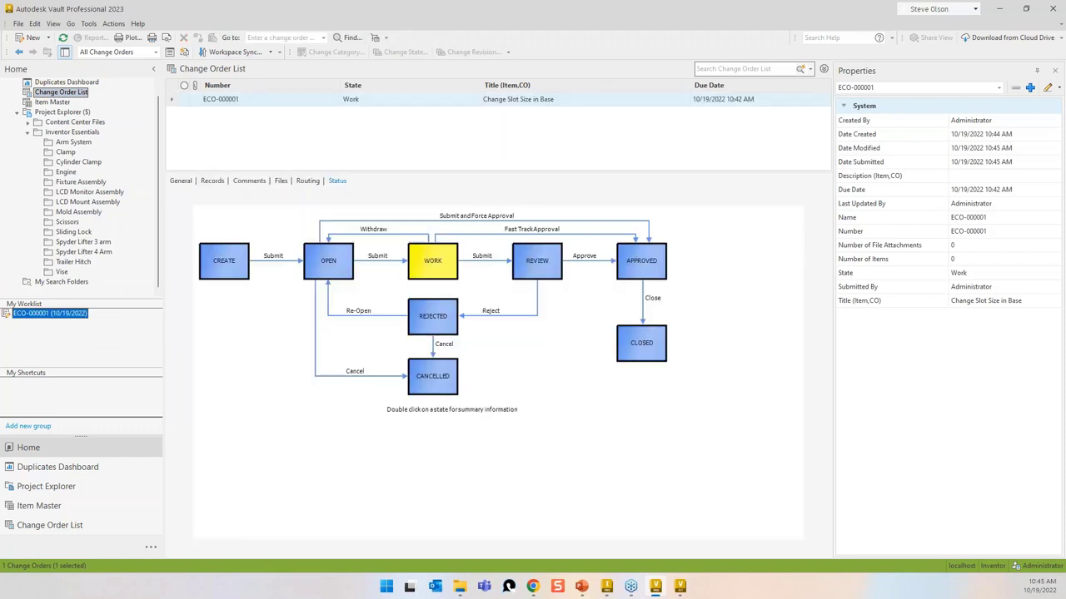
click(75, 183)
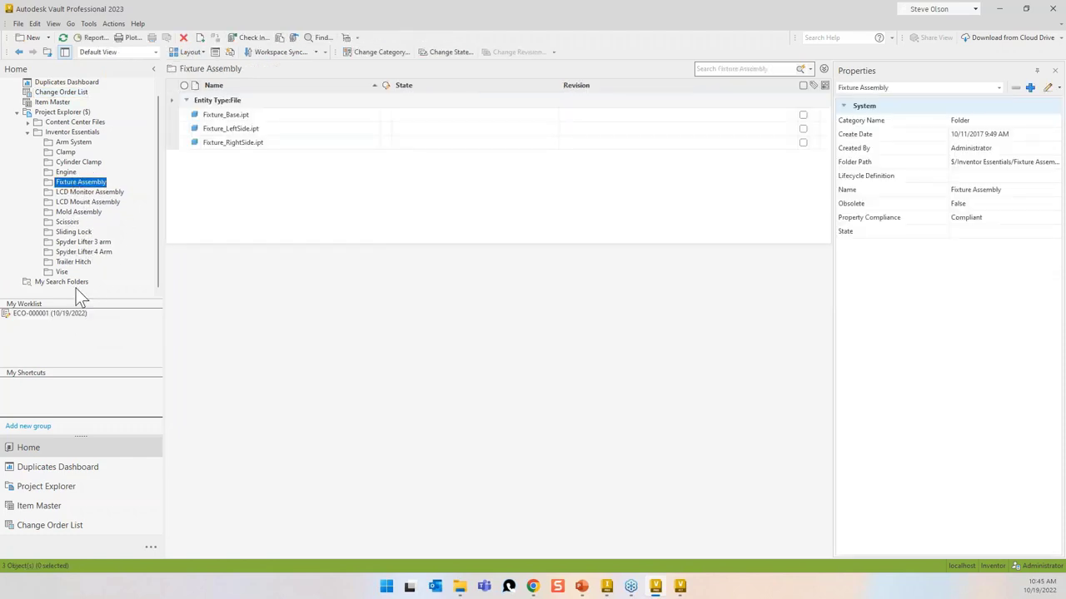
Step: Open the change order from My Worklist and check its associated records and status diagram
click(39, 313)
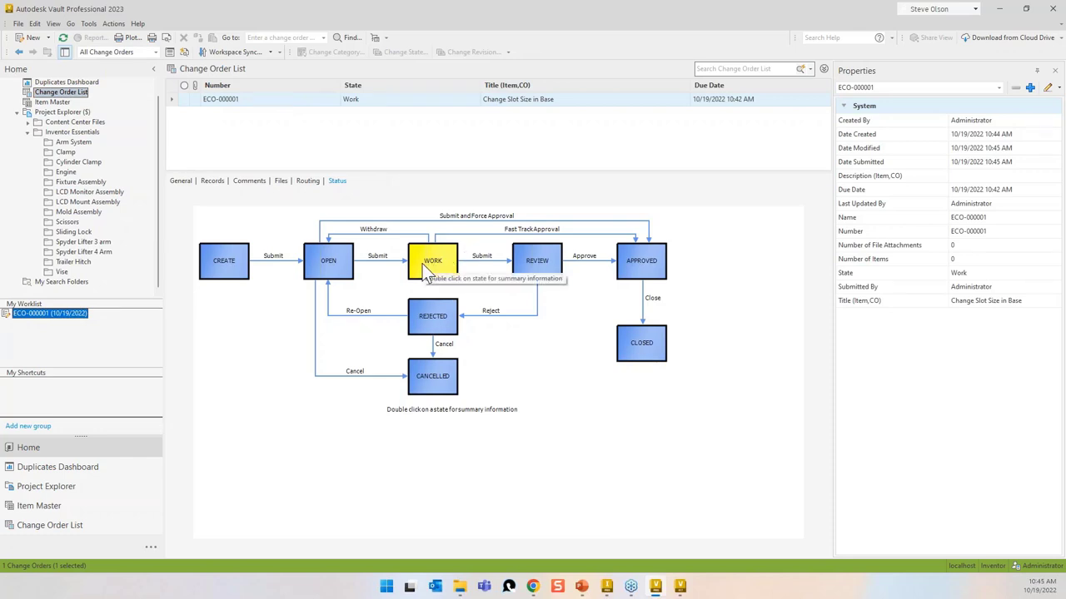
click(212, 182)
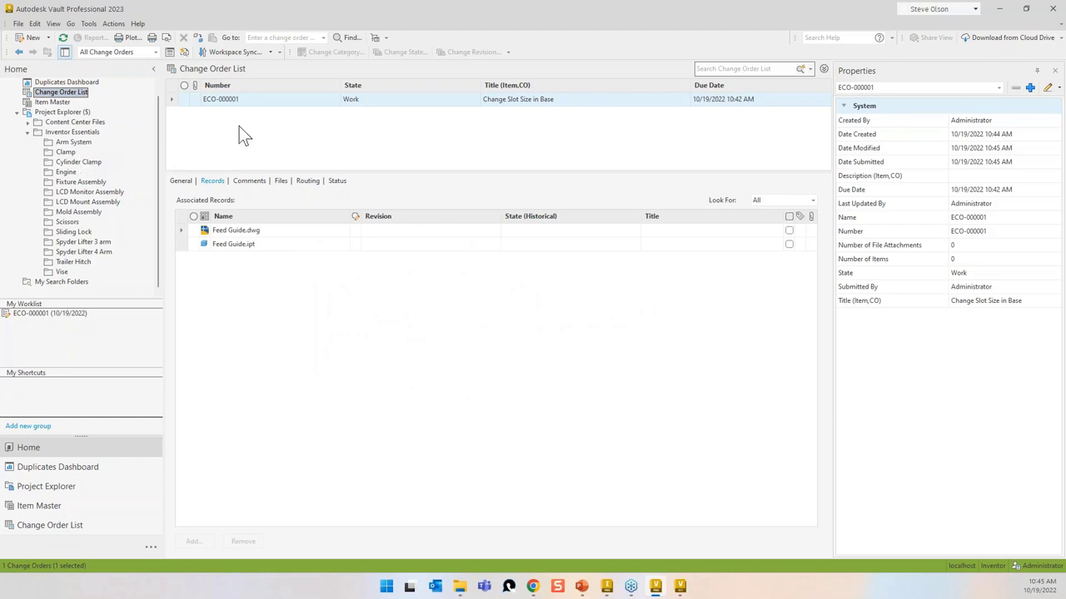
click(336, 180)
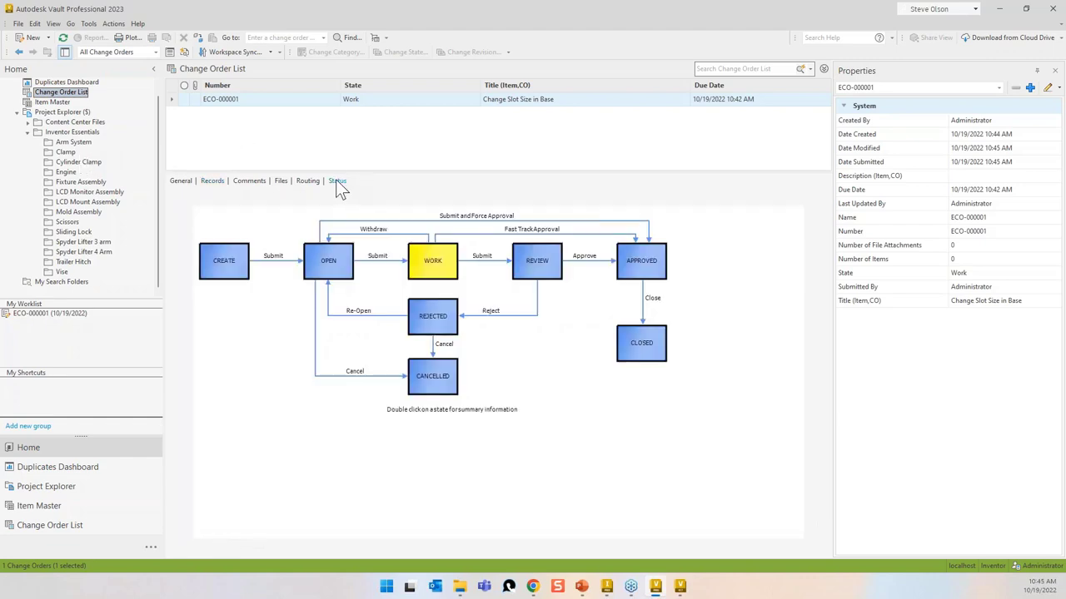
Step: Submit the change order from Work to Review without entering a comment
right_click(266, 102)
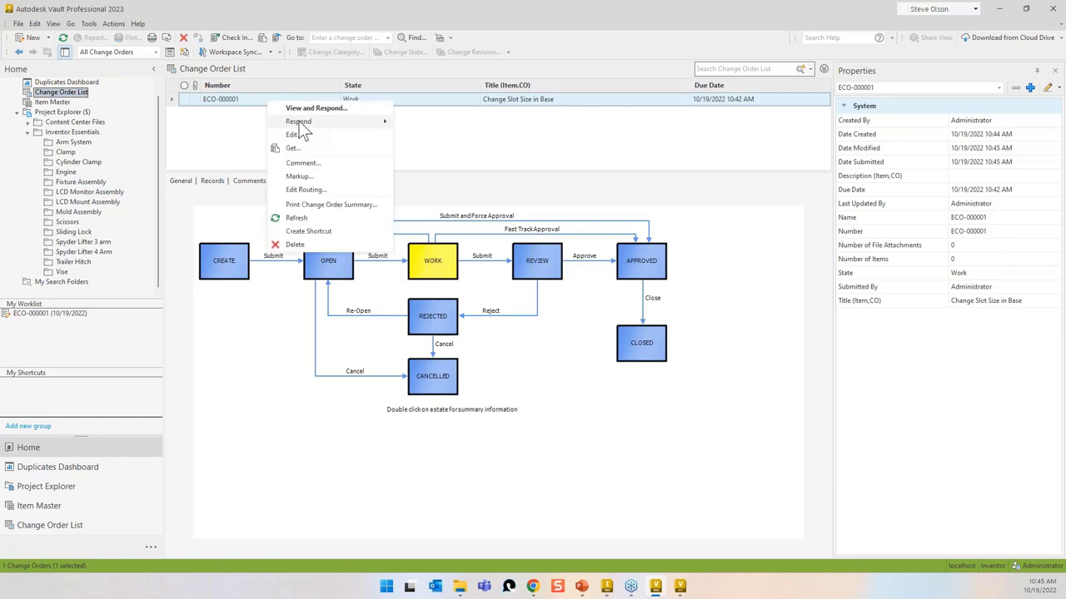
mouse_move(301, 125)
click(433, 138)
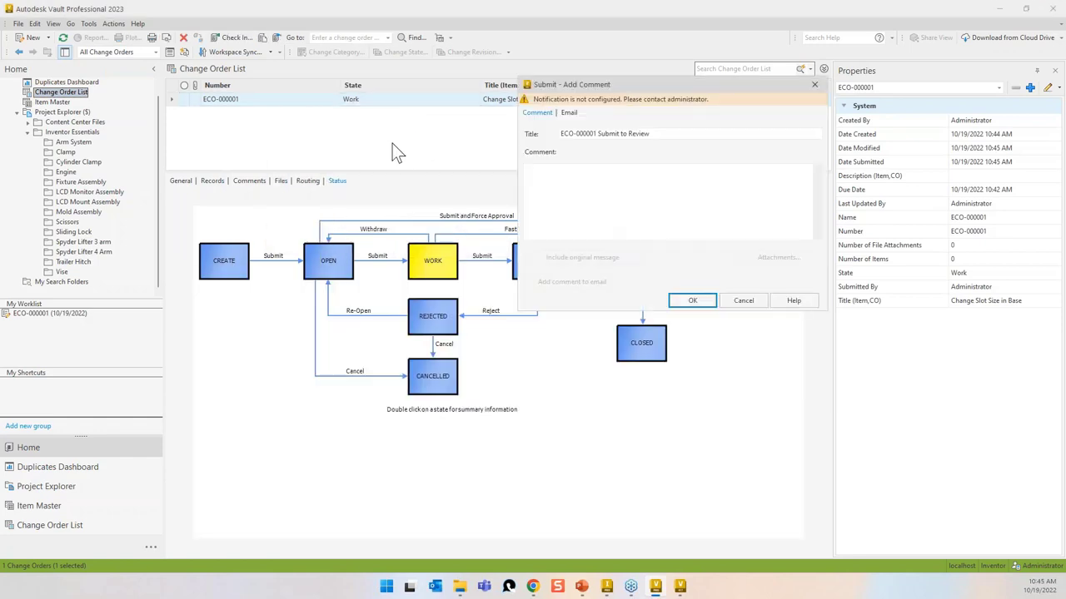
click(694, 300)
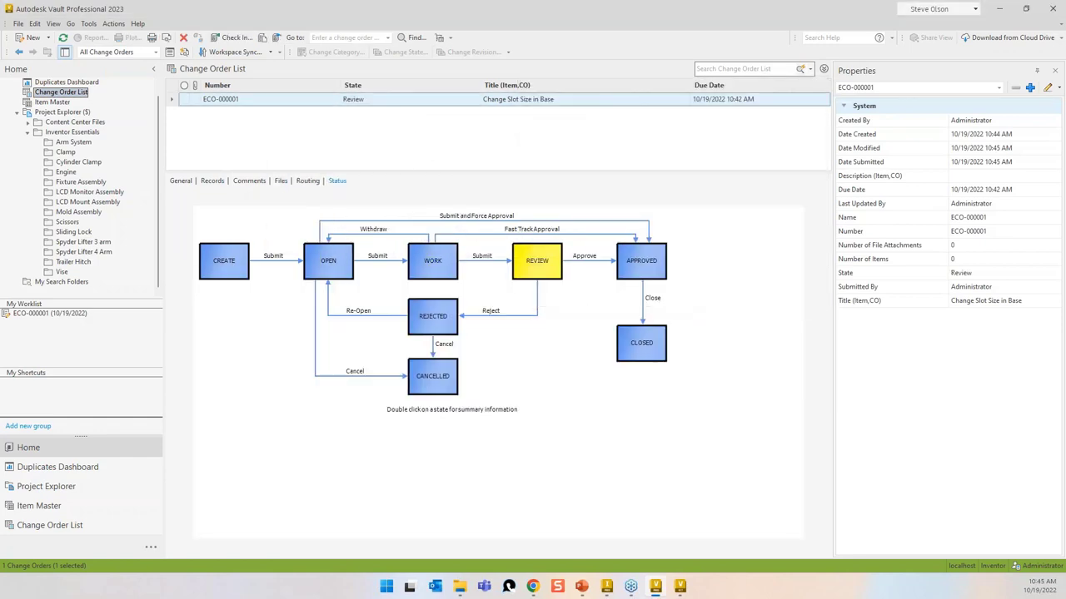
Step: Approve the change order, moving it from Review to Approved without entering a comment
right_click(262, 101)
mouse_move(293, 124)
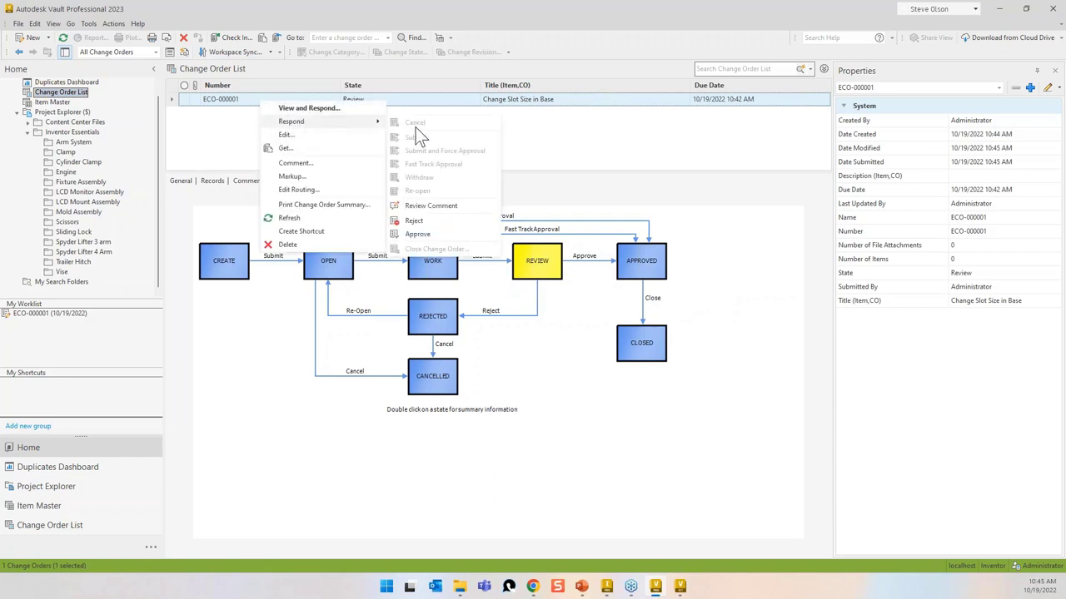
click(422, 235)
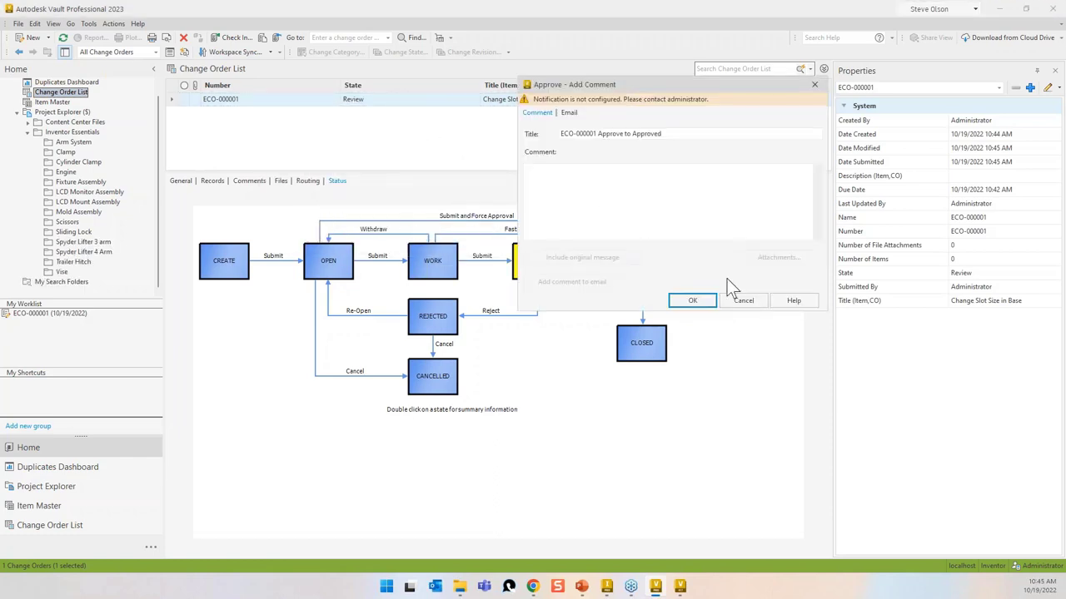
click(692, 300)
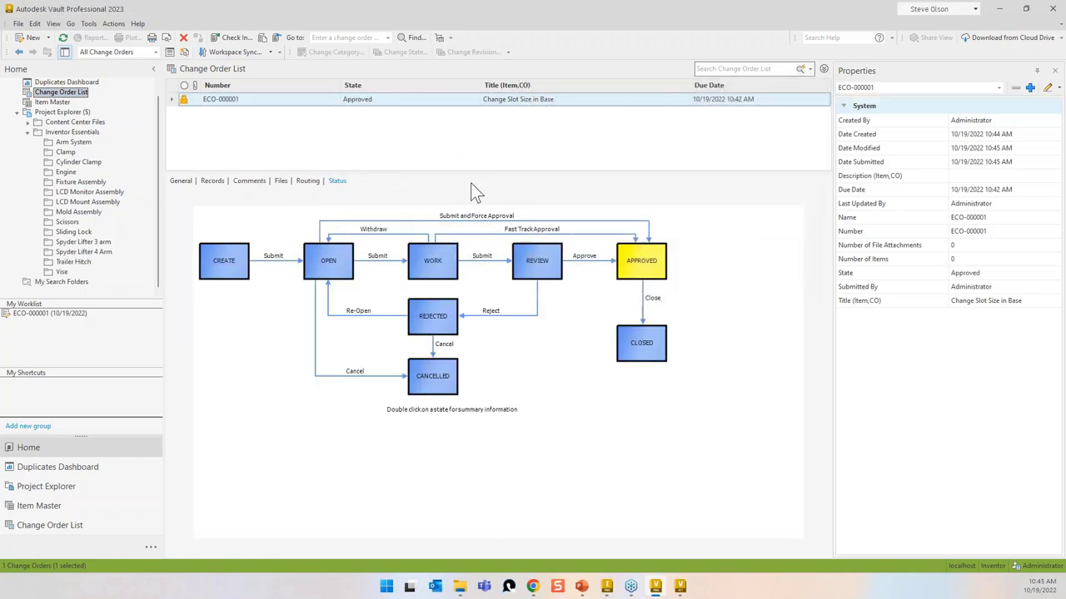
Step: Close the approved change order without entering a comment
right_click(237, 100)
mouse_move(309, 117)
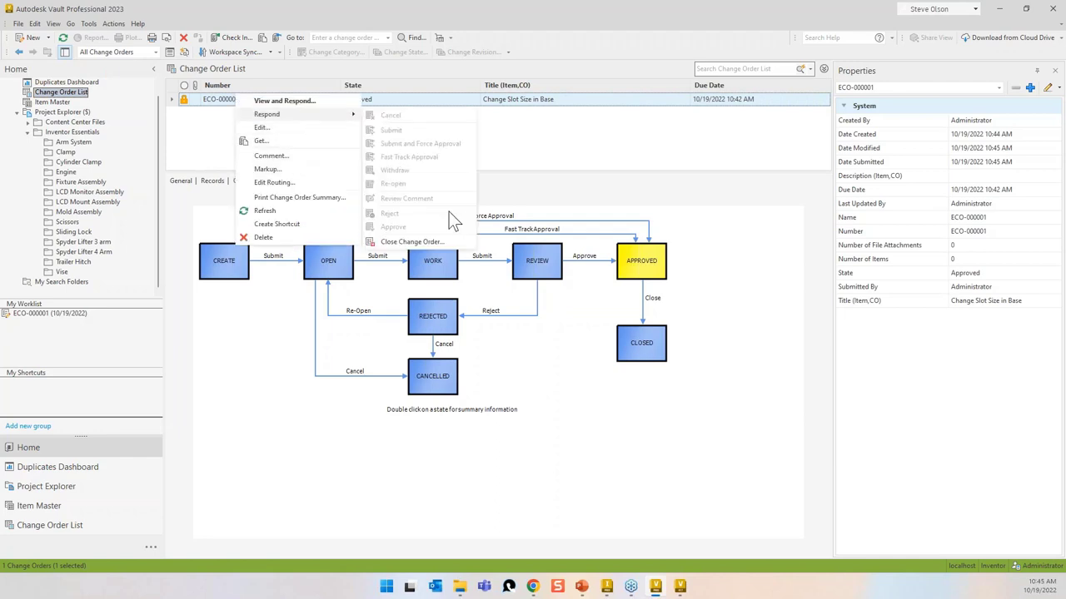
click(454, 242)
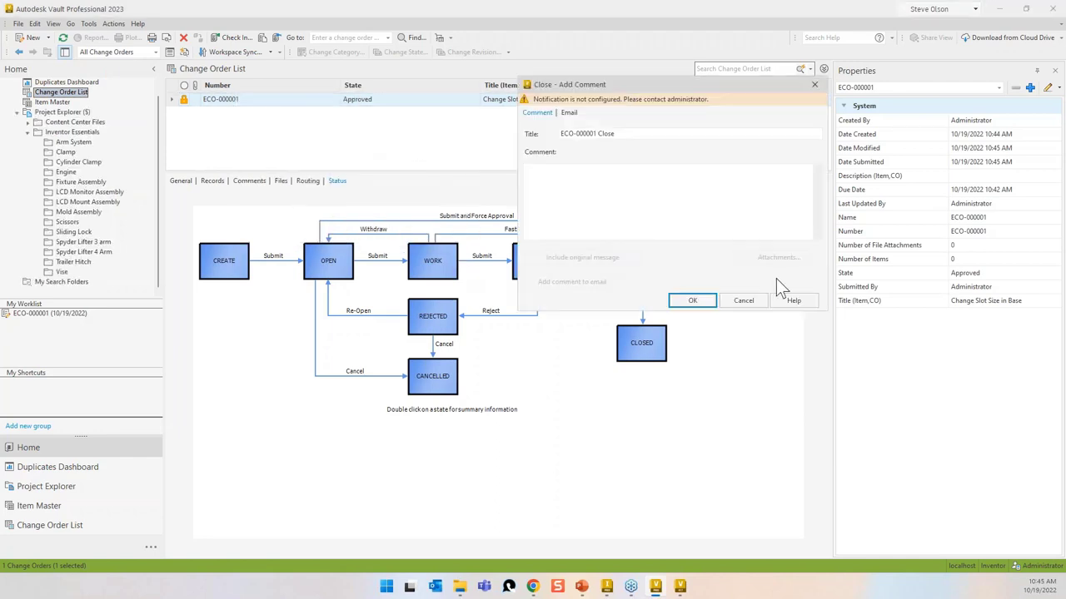
click(692, 301)
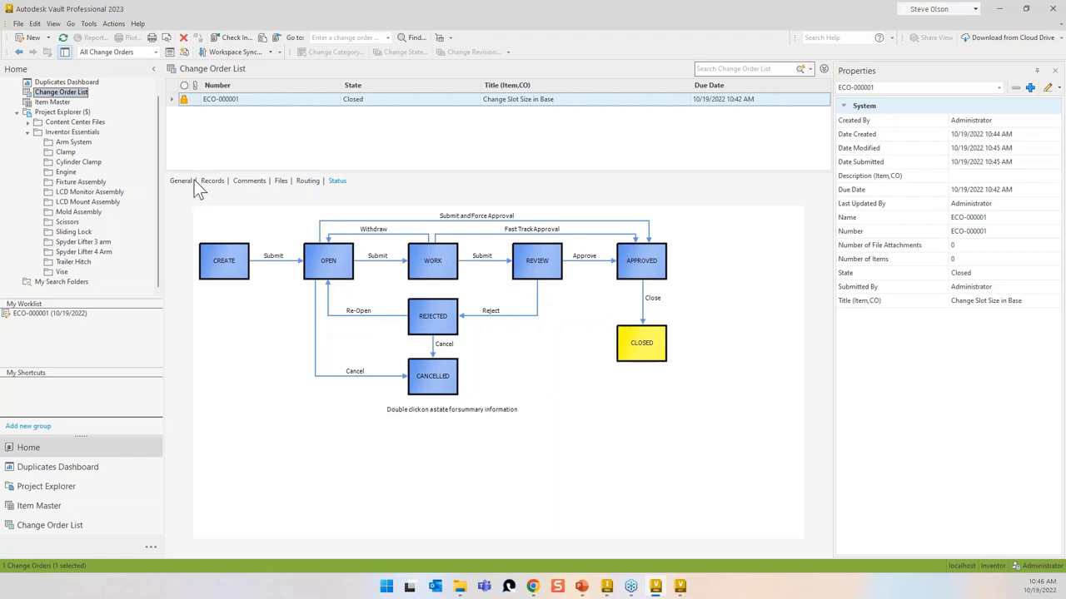
Step: Open the Cylinder Clamp folder, enlarge its file list and preview Cylinder Clamp.idw
click(73, 161)
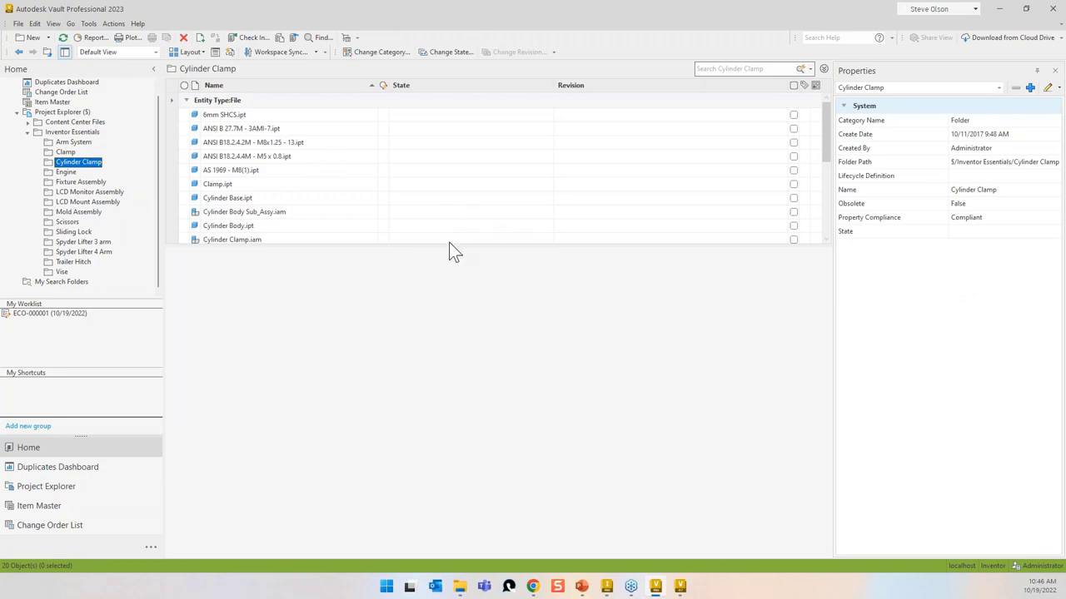
drag(449, 245, 444, 304)
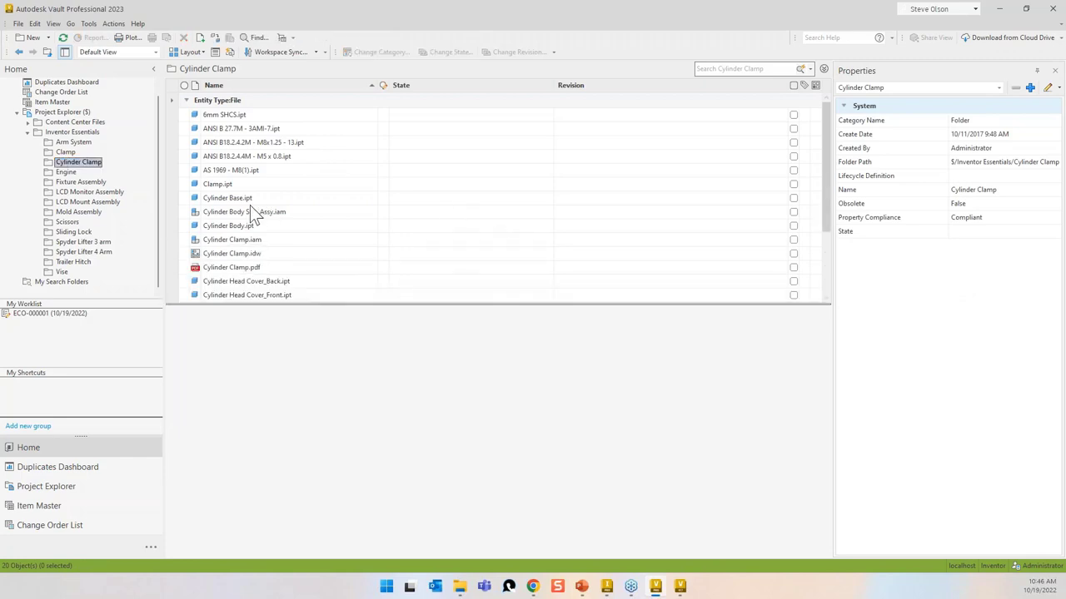
click(256, 254)
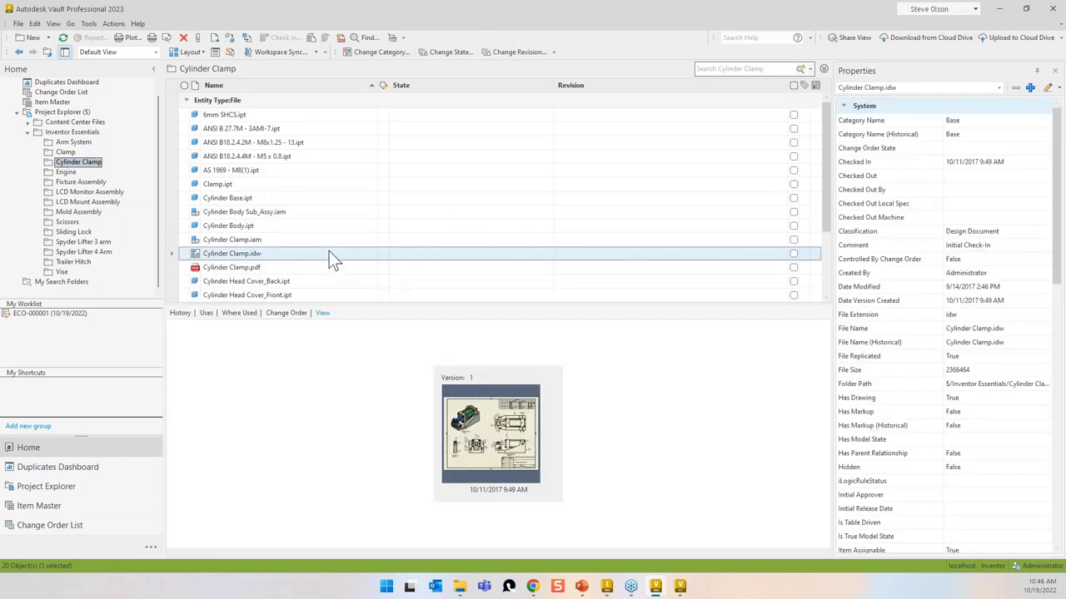
Step: Assign an item to the Cylinder Clamp.iam assembly with Assign / Update Item
click(282, 241)
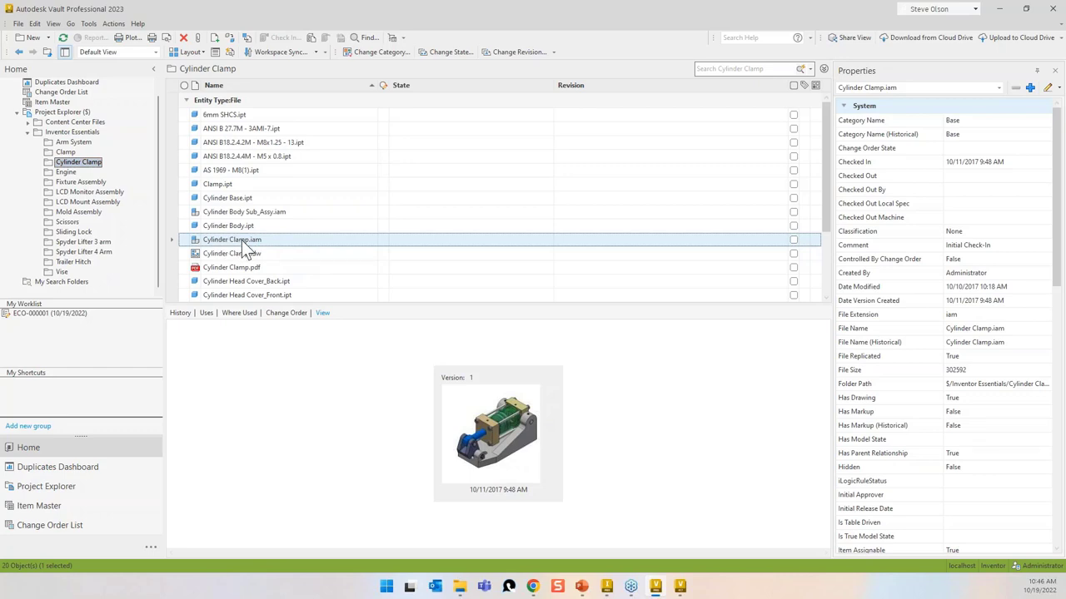
right_click(244, 251)
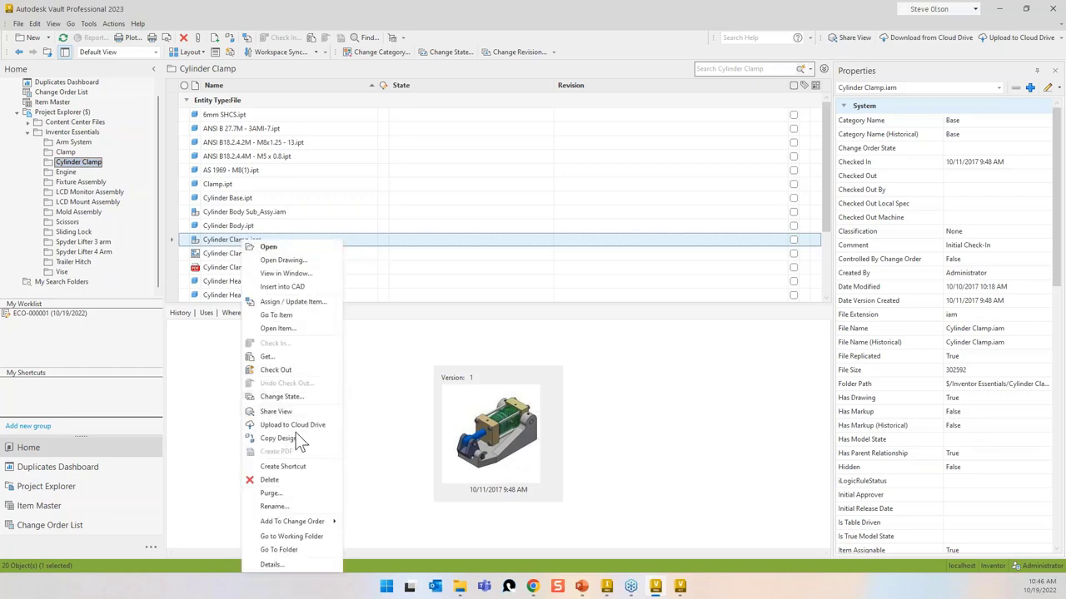
click(293, 301)
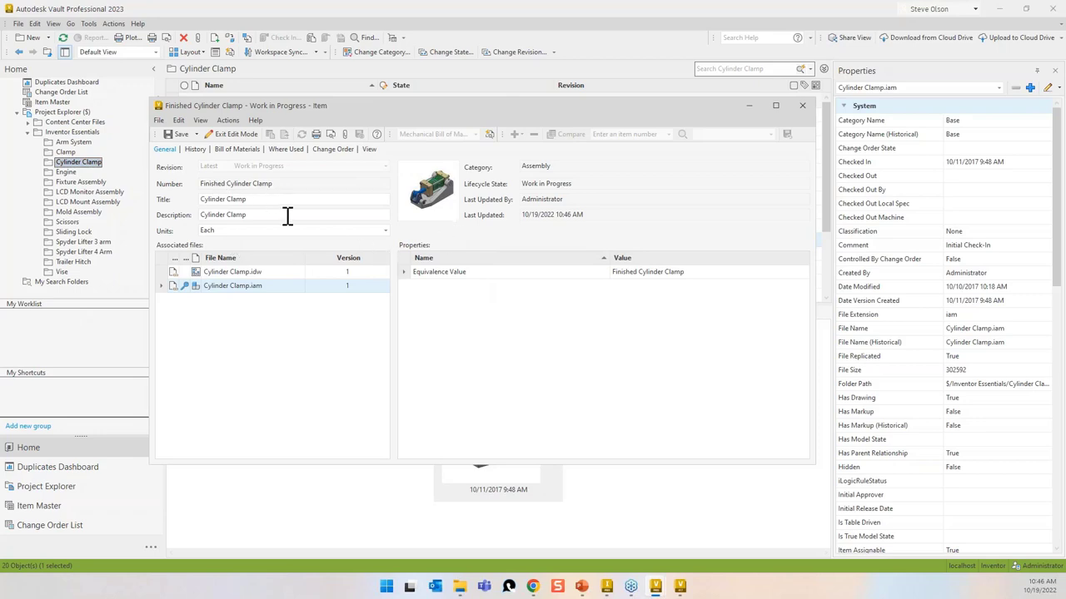
Step: Inspect the history and bill of materials of the Finished Cylinder Clamp item
click(195, 150)
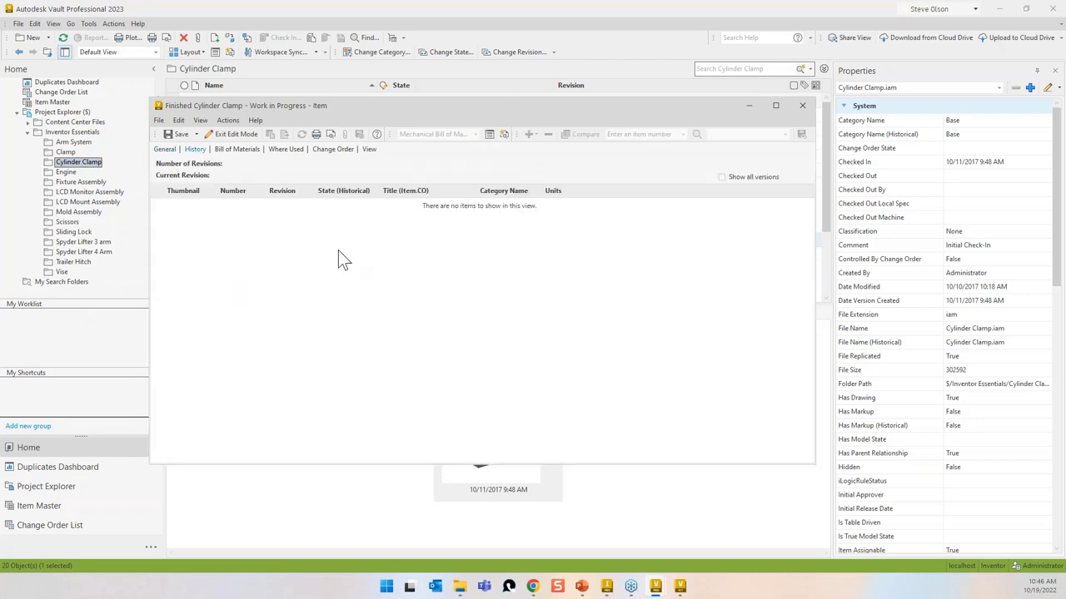
click(236, 149)
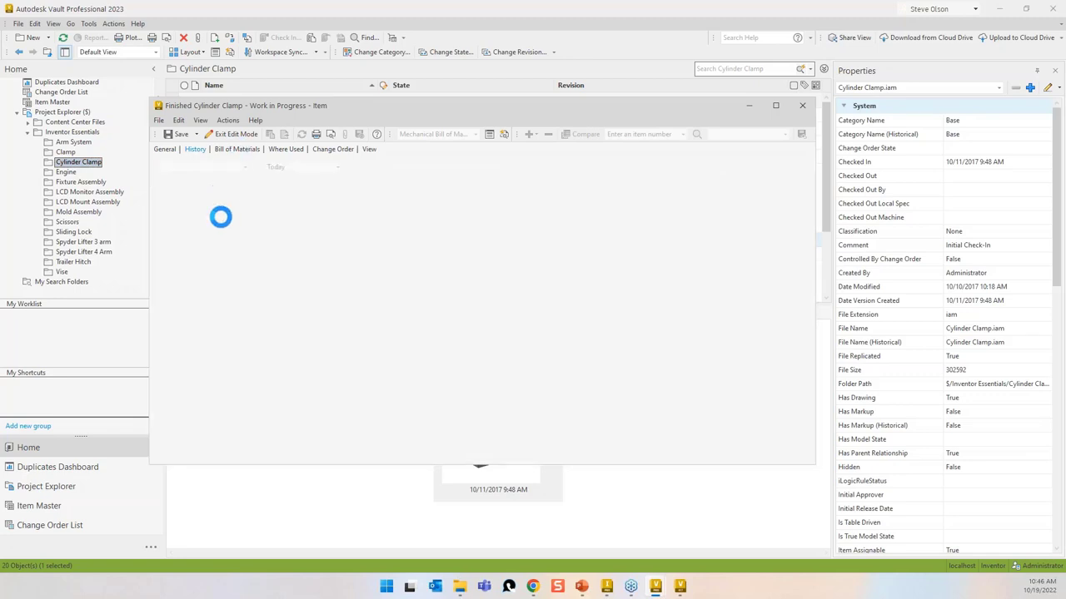